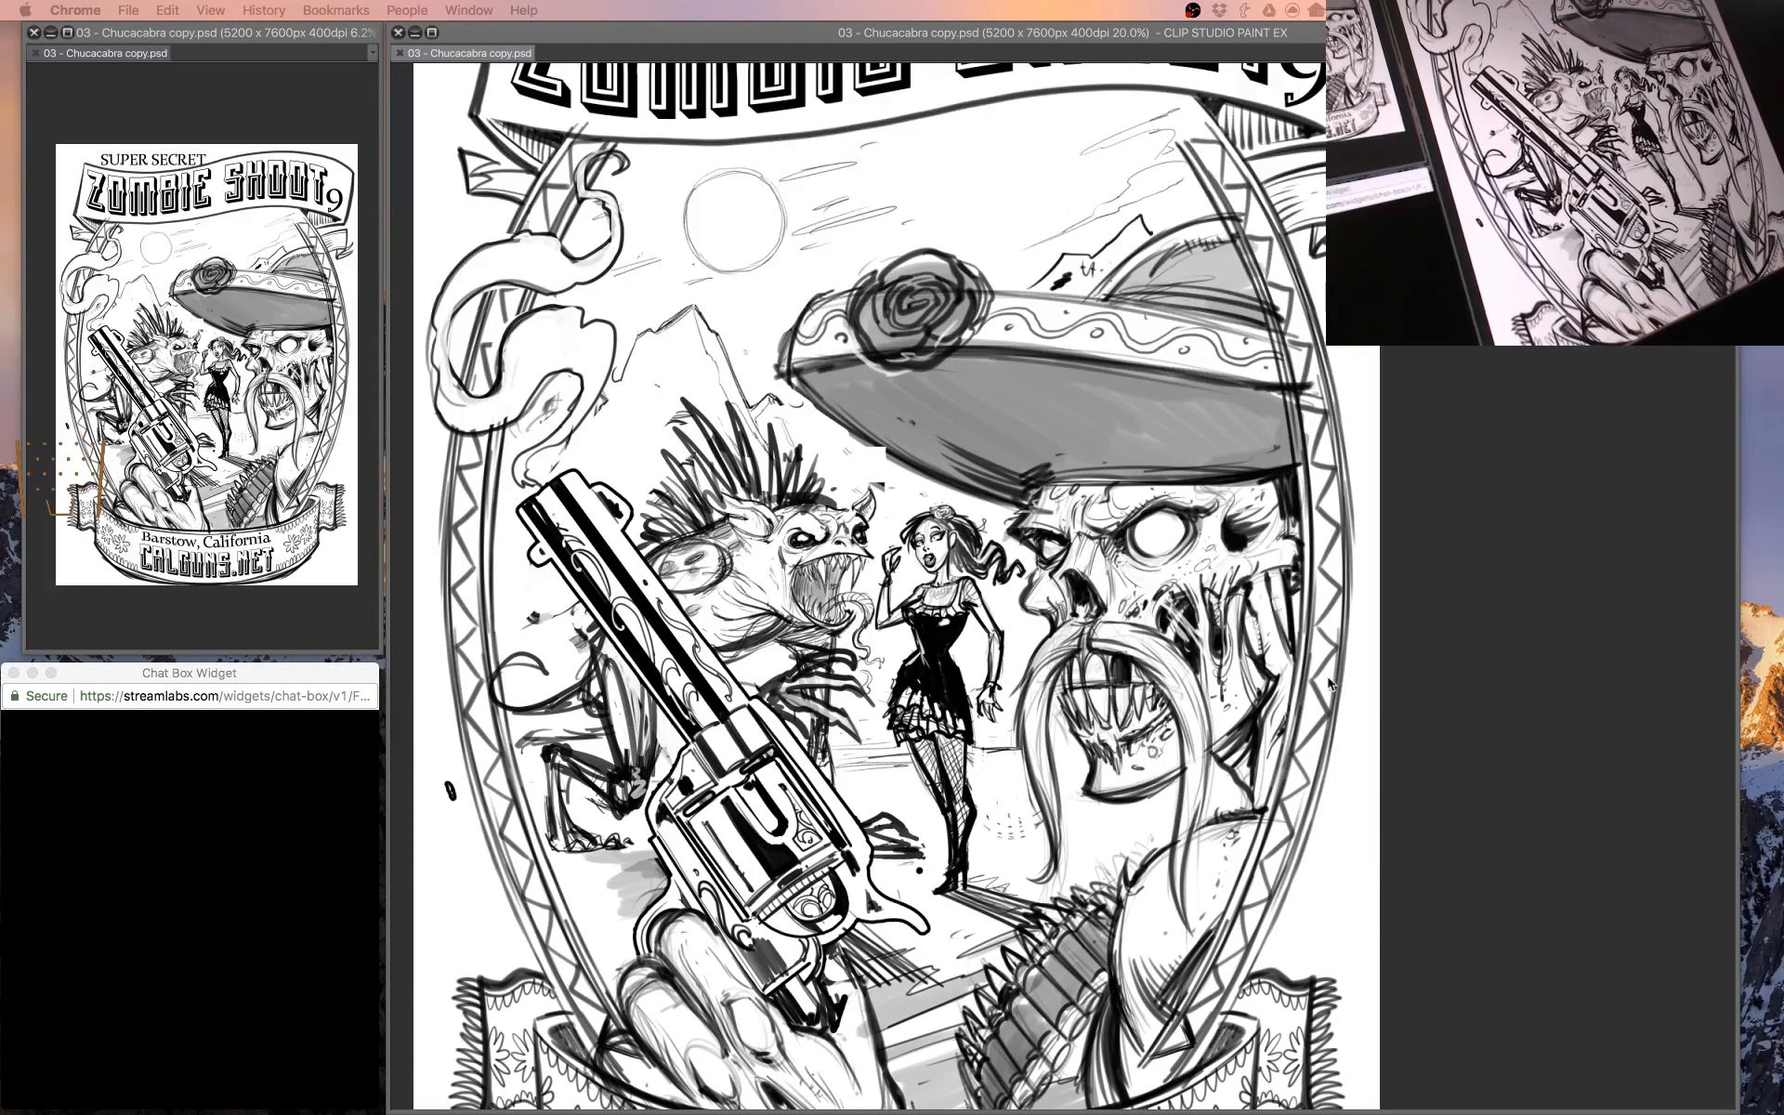
# Examine the zombie poster sketch, looking over the central figures, the lower banner and the full-page composition.
pyautogui.click(1547, 514)
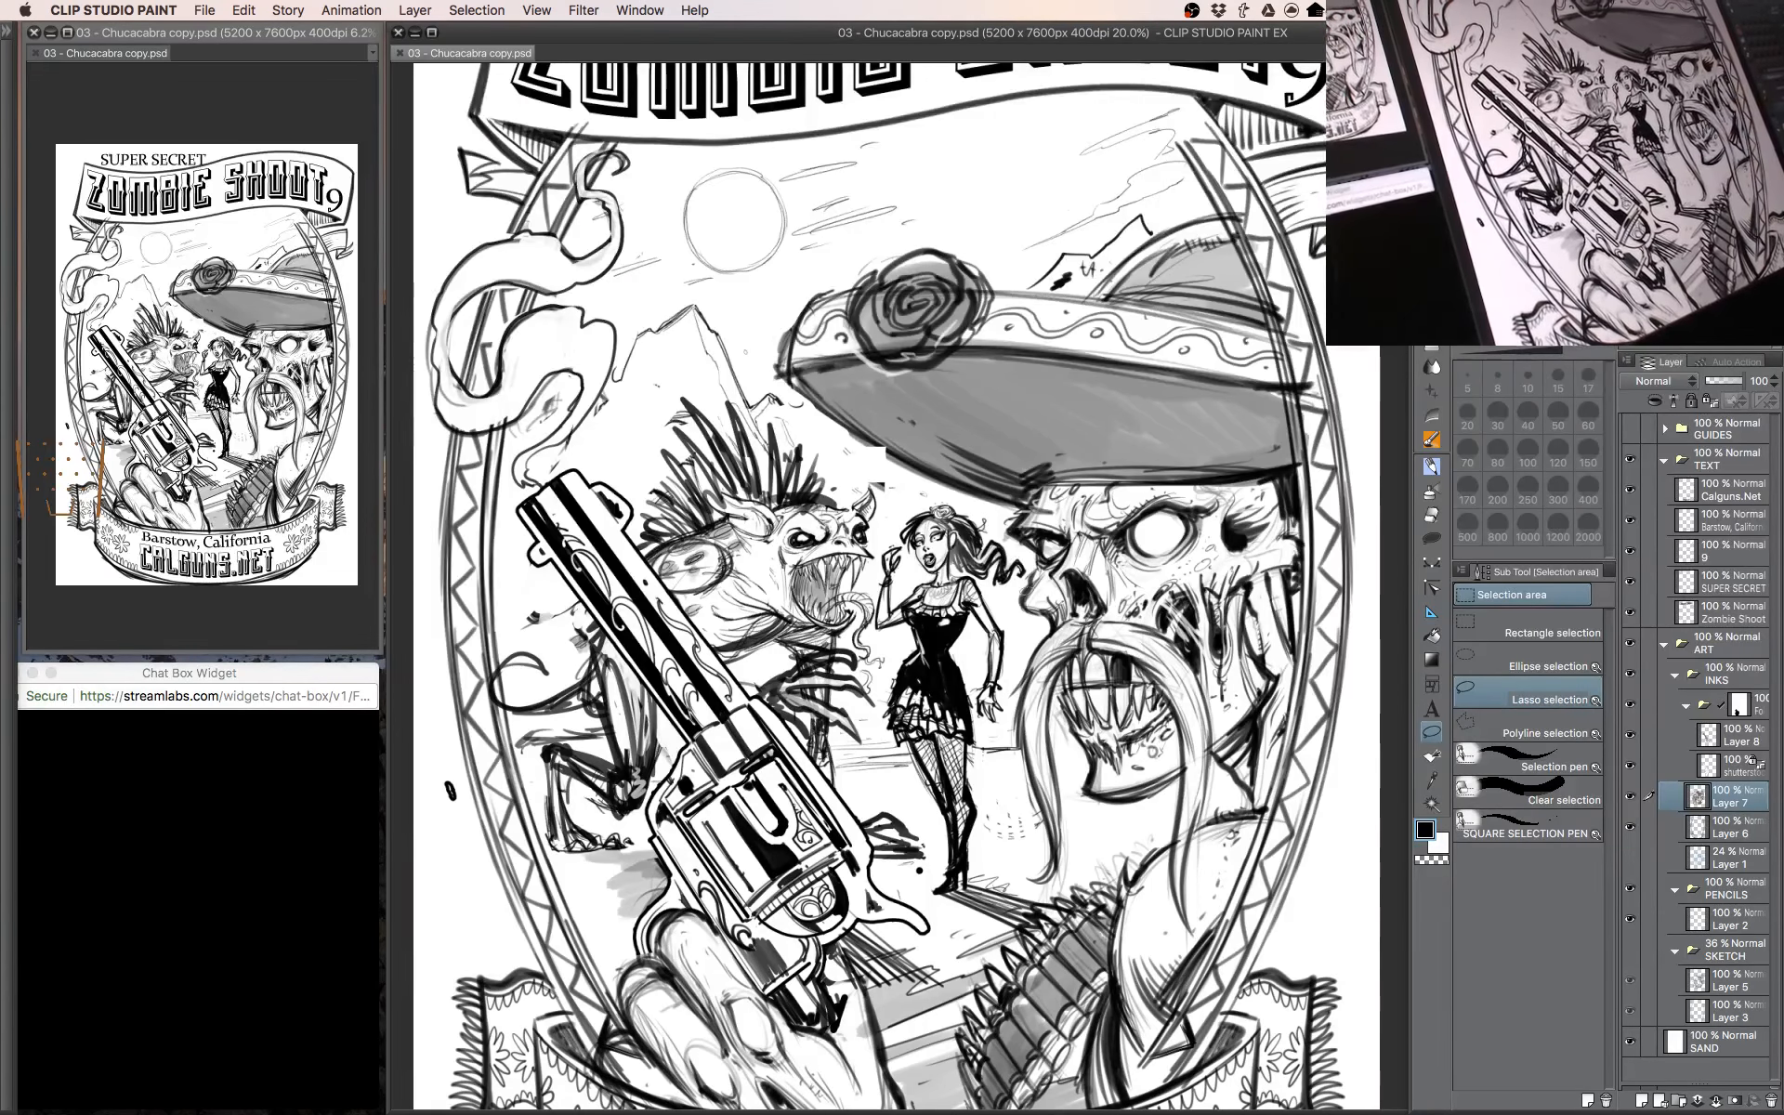
pyautogui.moveTo(1001, 537); pyautogui.dragTo(959, 509)
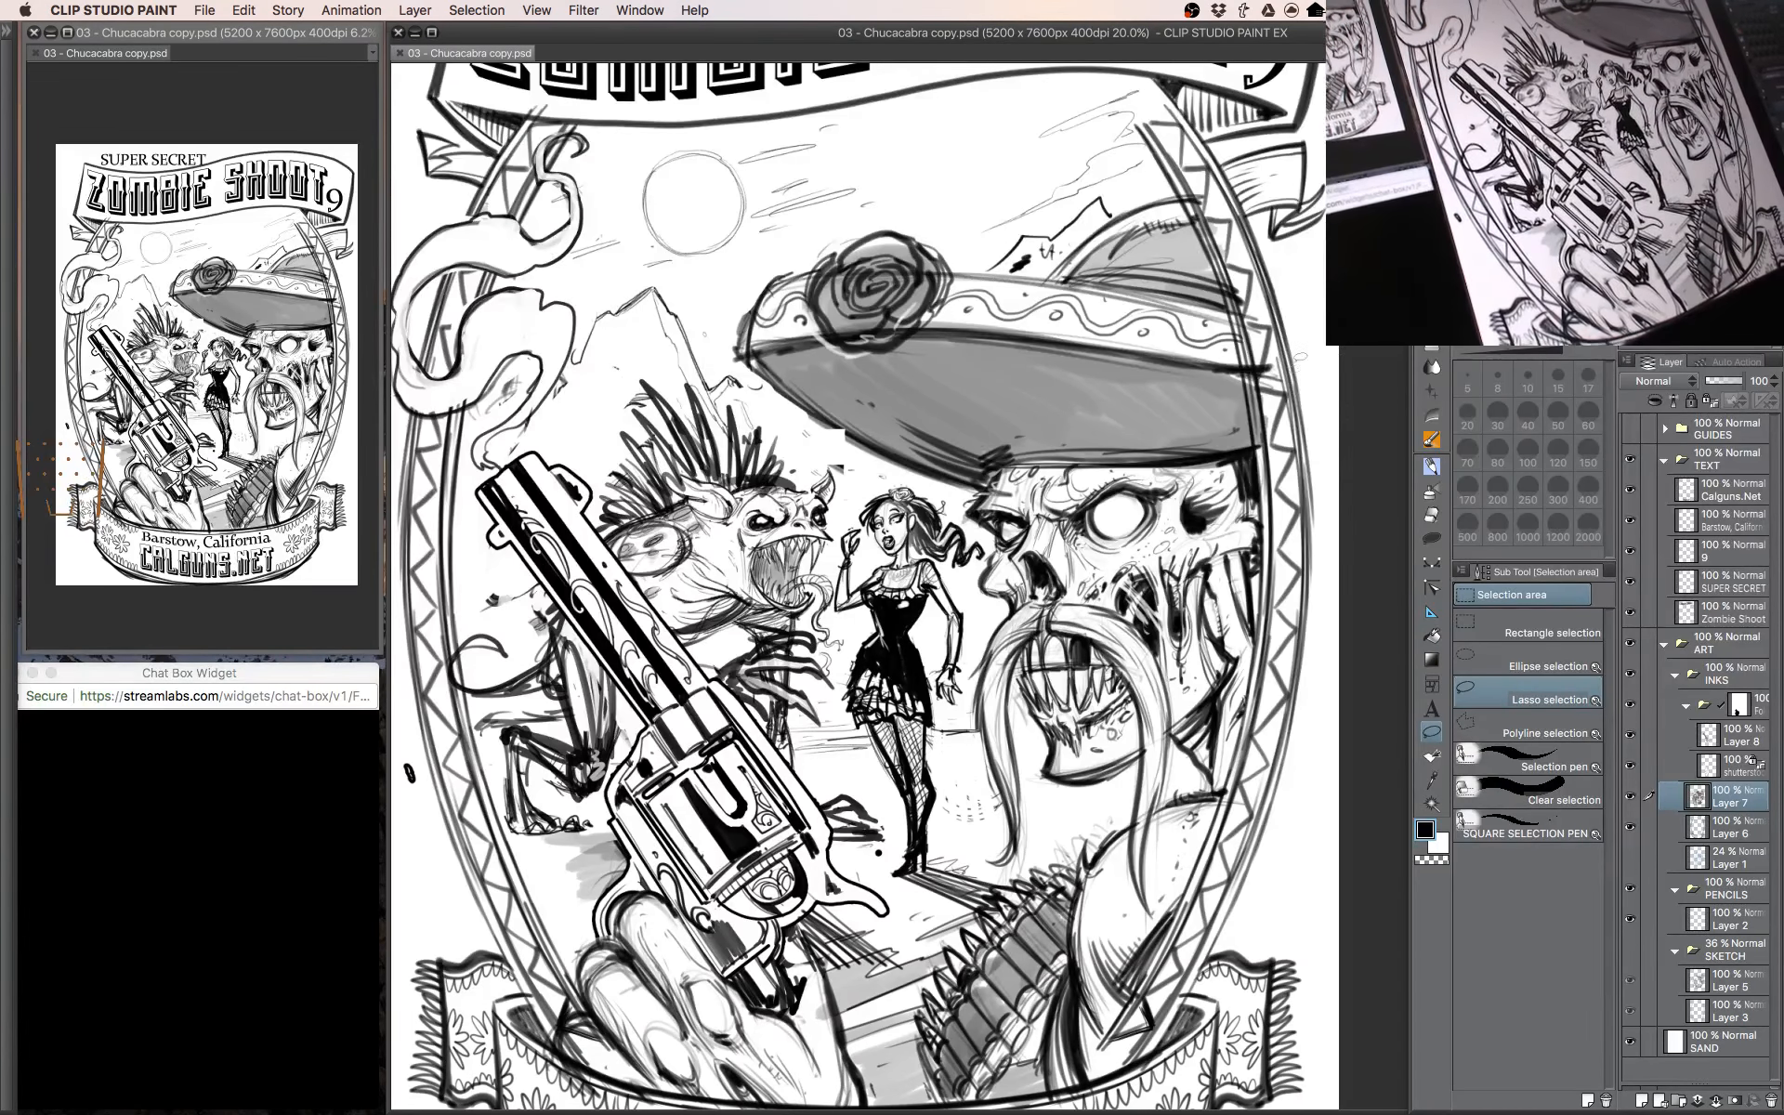
pyautogui.moveTo(1242, 343); pyautogui.dragTo(1288, 408)
pyautogui.moveTo(1146, 399); pyautogui.dragTo(1154, 334)
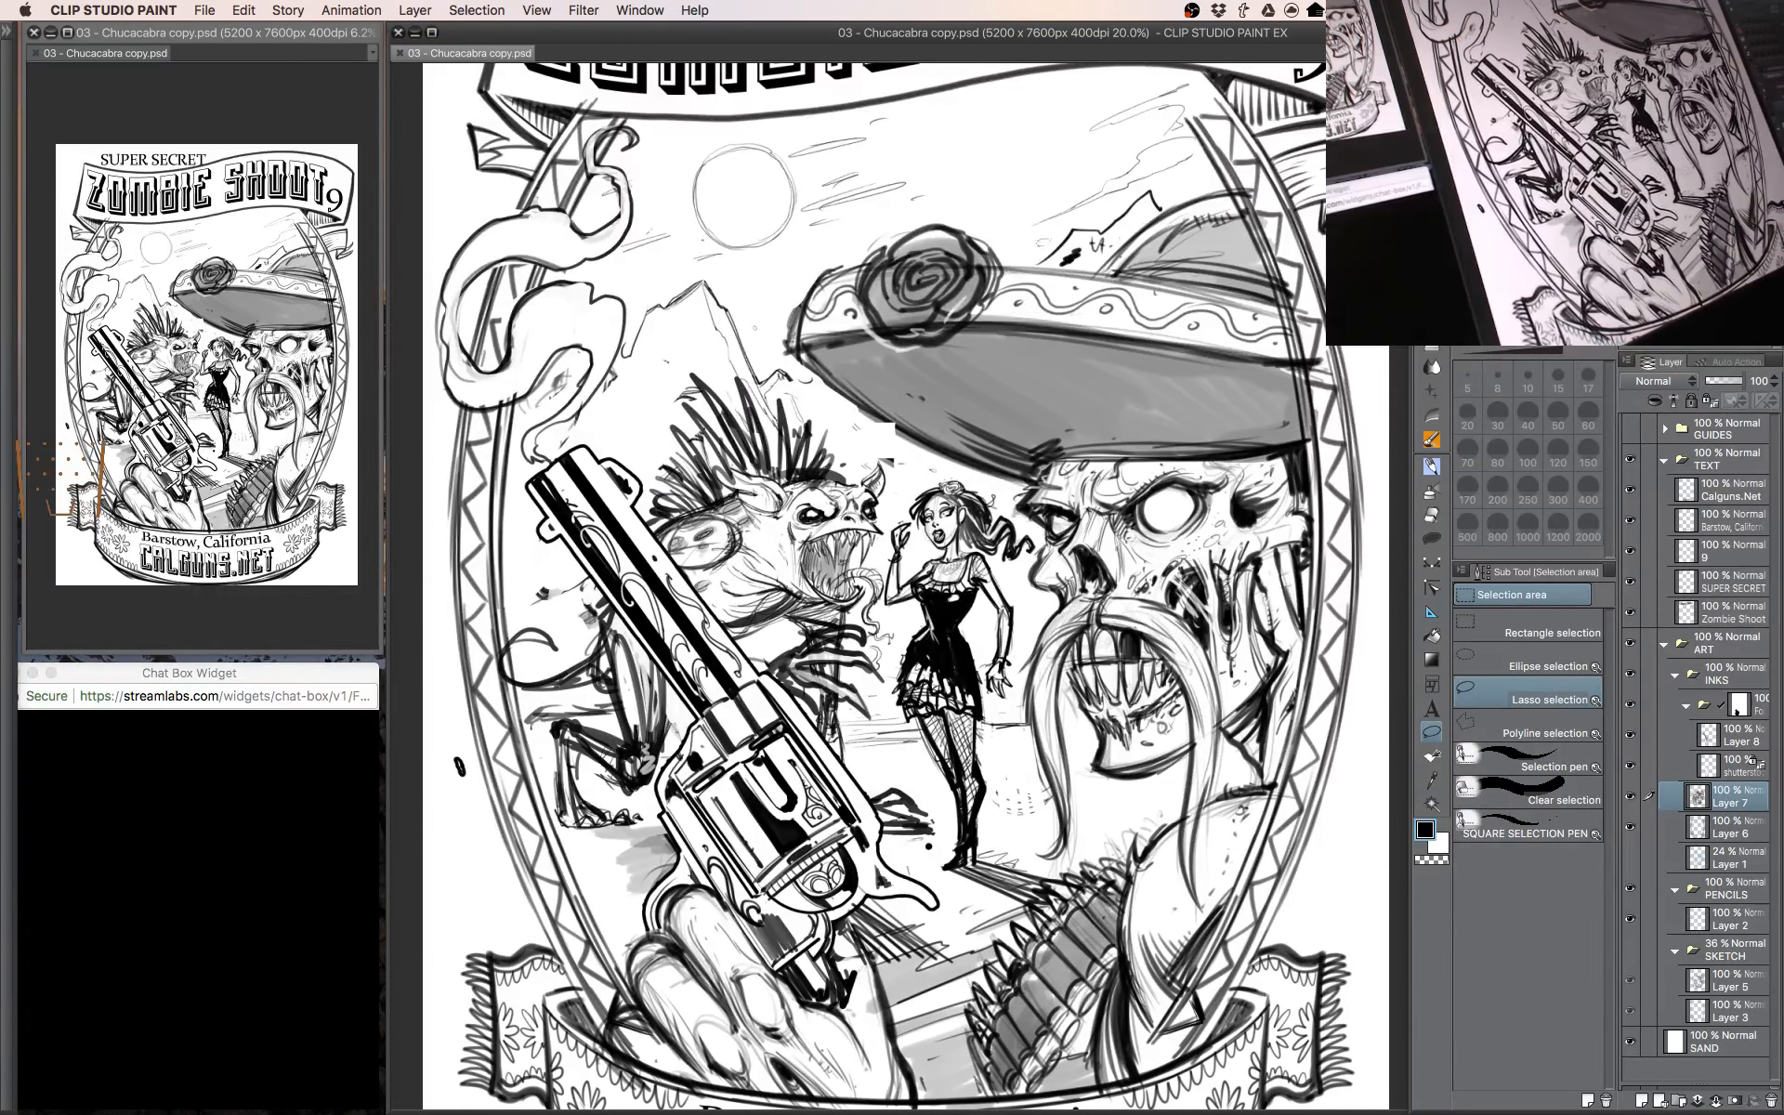
pyautogui.scroll(-2, 893, 372)
pyautogui.scroll(2, 903, 321)
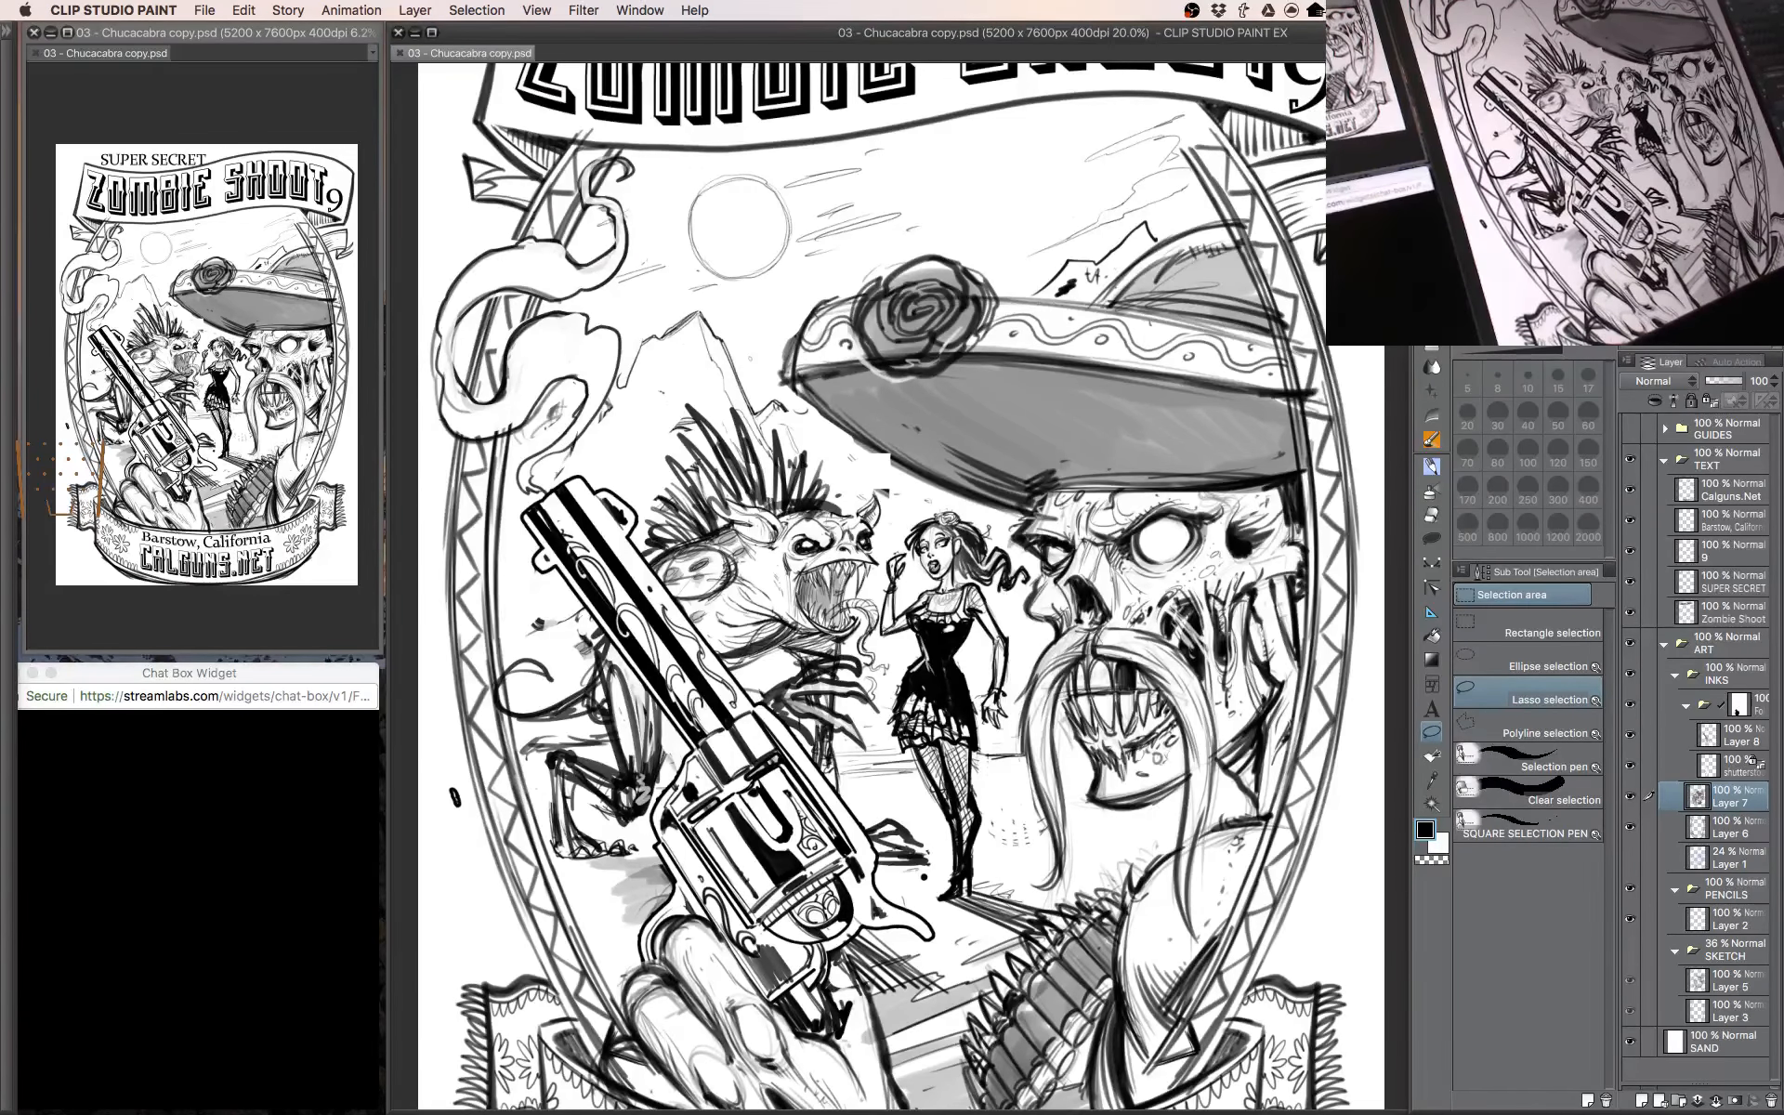
pyautogui.moveTo(888, 585)
pyautogui.mouseDown()
pyautogui.moveTo(843, 684)
pyautogui.moveTo(890, 636)
pyautogui.moveTo(894, 824)
pyautogui.moveTo(929, 721)
pyautogui.moveTo(900, 583)
pyautogui.mouseUp()
pyautogui.moveTo(1243, 313); pyautogui.dragTo(1250, 287)
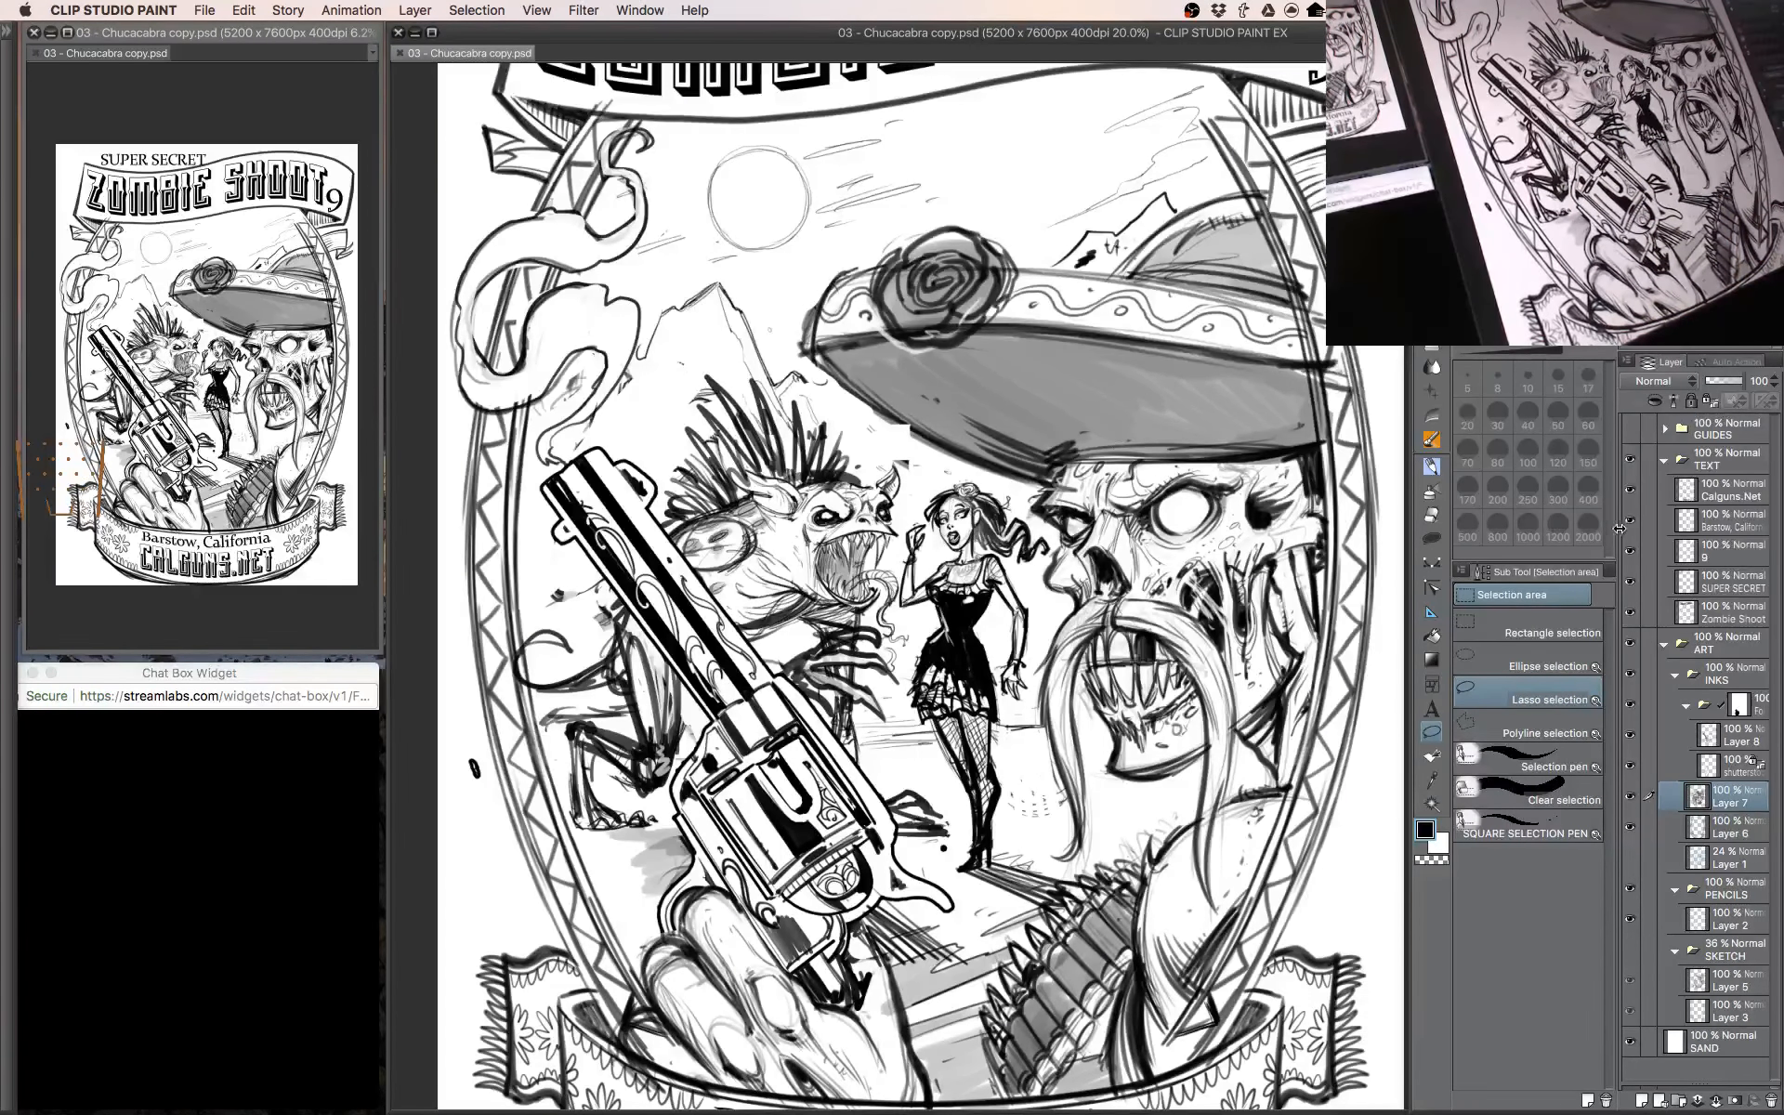
pyautogui.moveTo(1228, 613); pyautogui.dragTo(1189, 527)
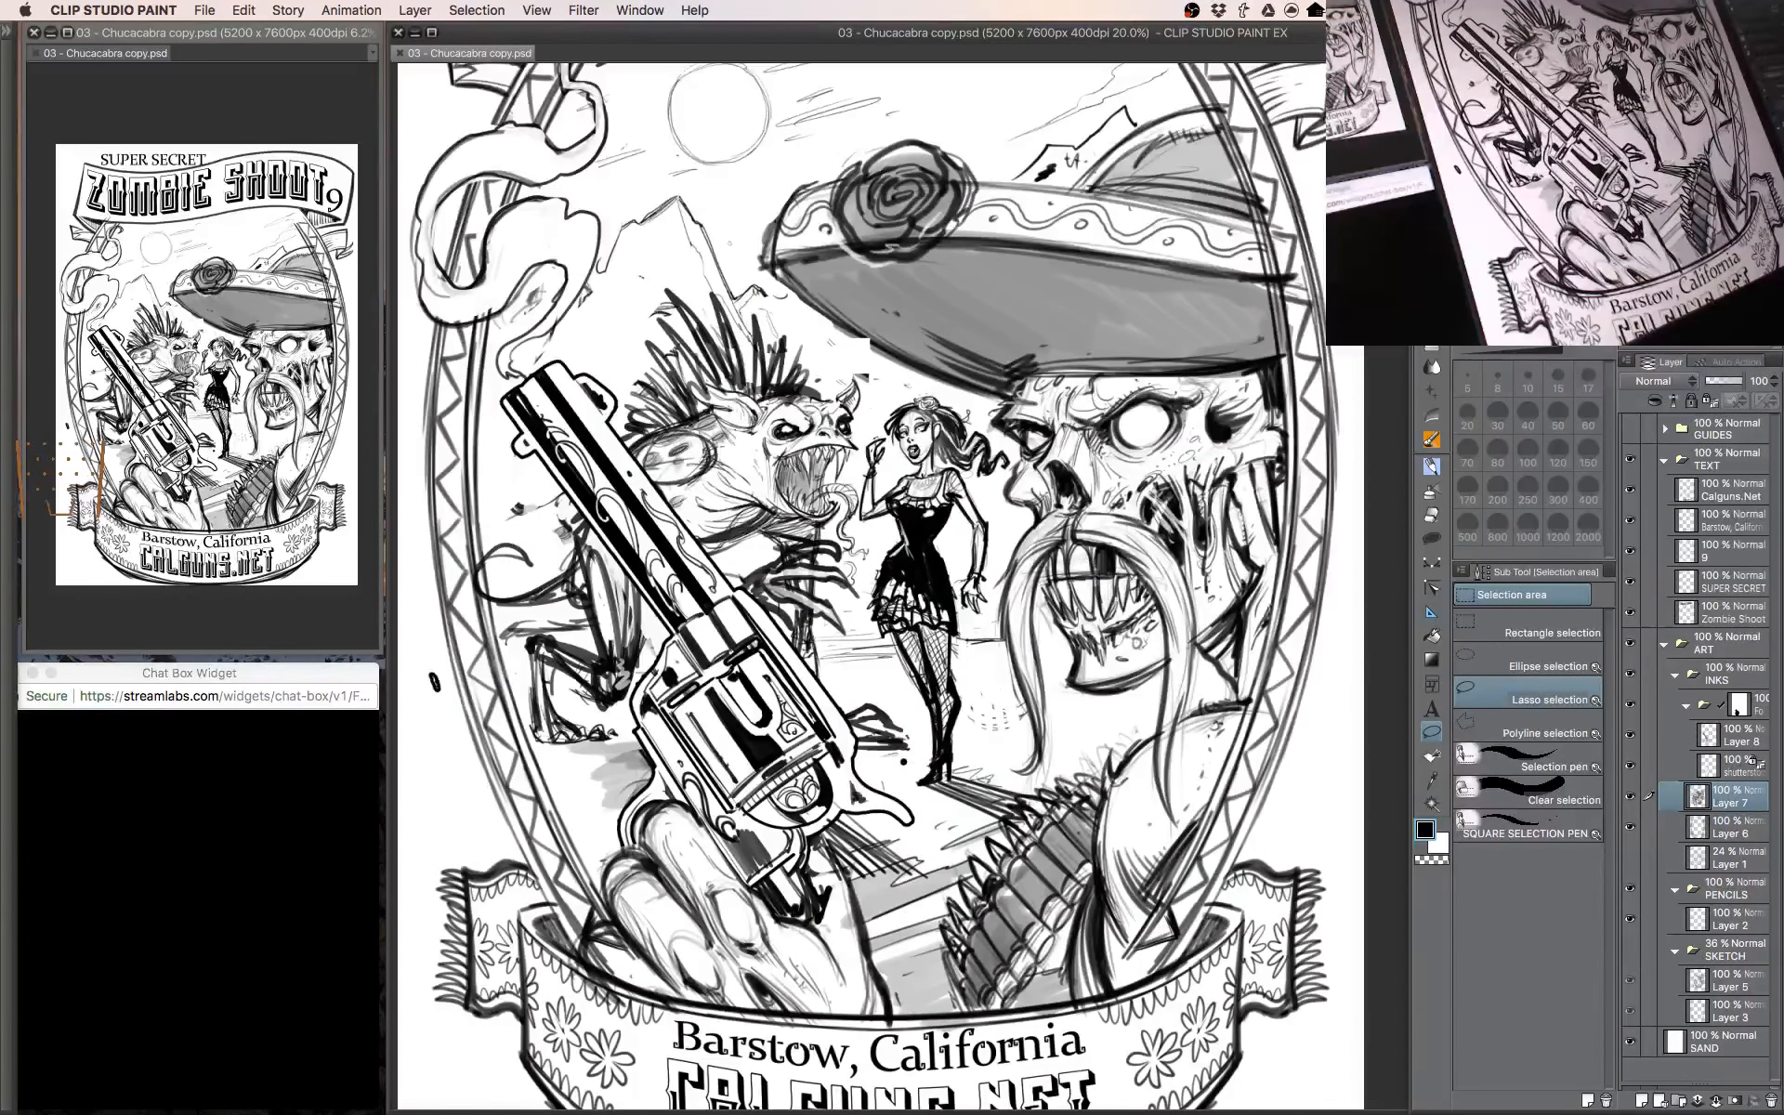
pyautogui.press('super+minus')
pyautogui.press('super+minus')
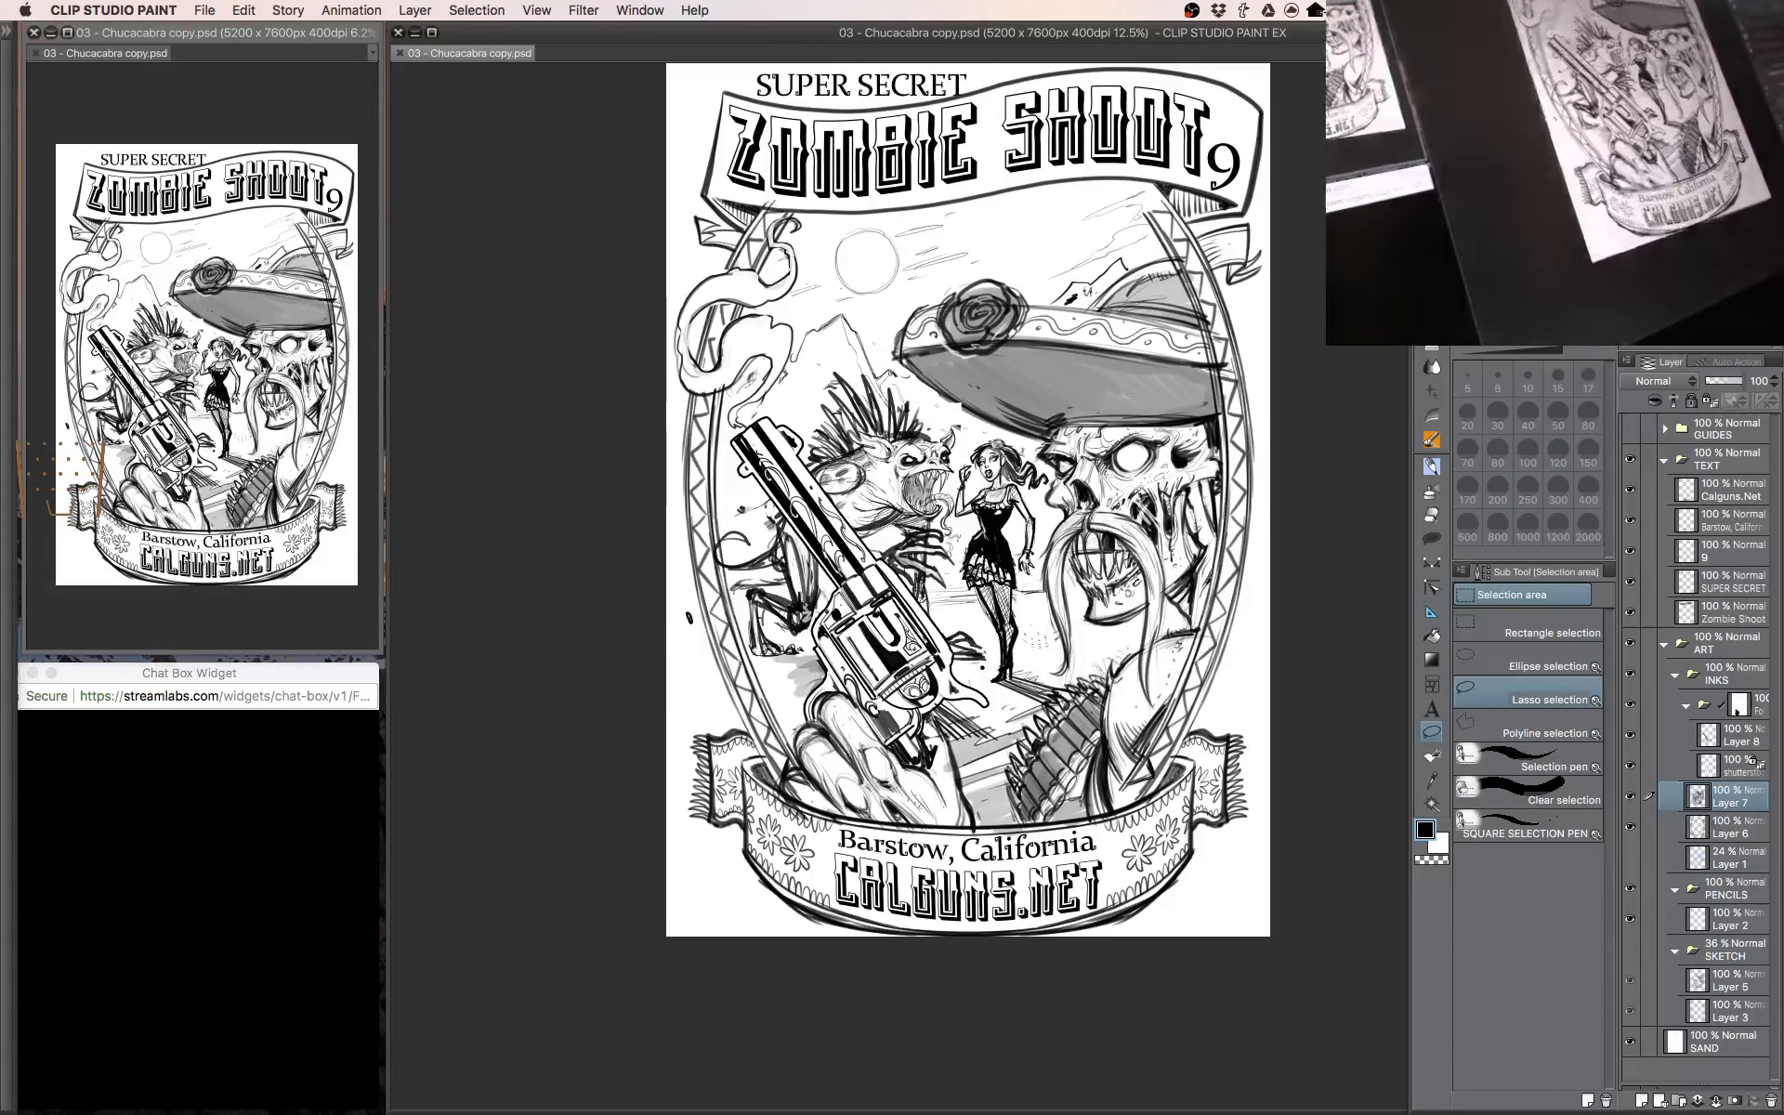
pyautogui.press('super+plus')
pyautogui.press('super+plus')
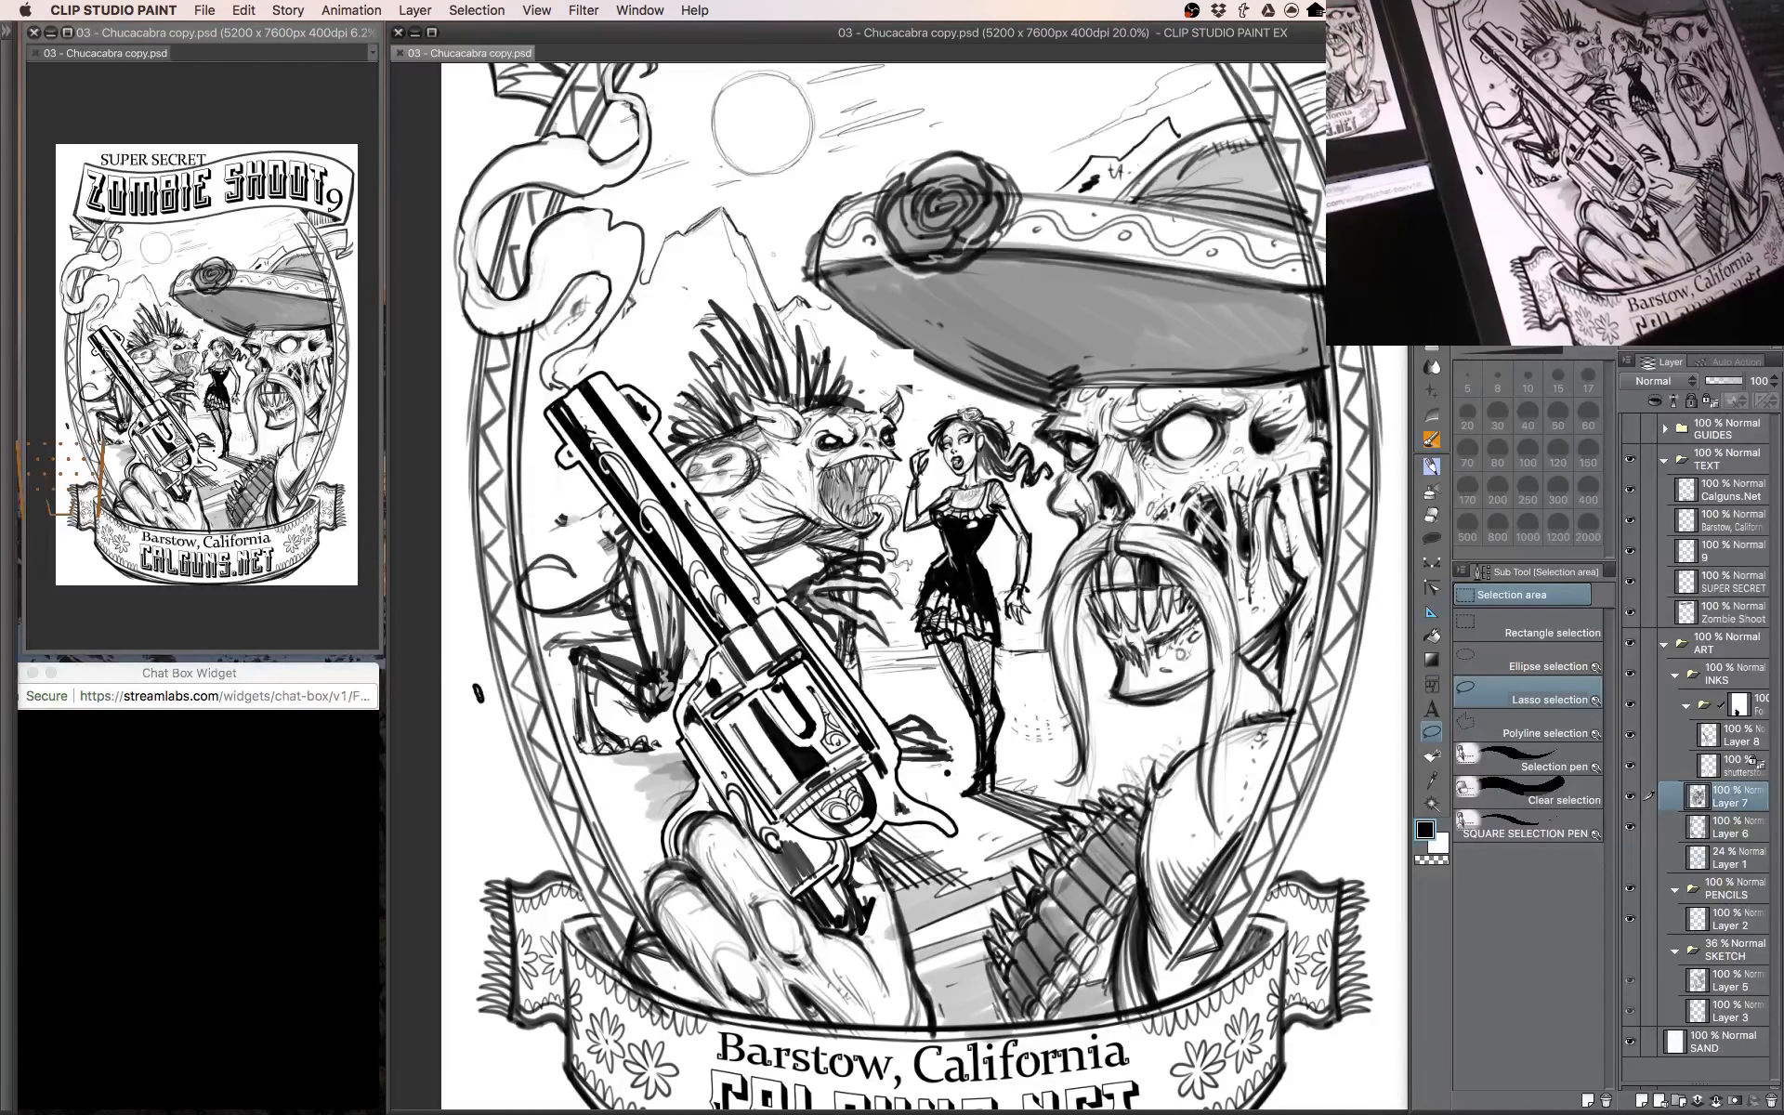
# Switch to the Chat Box Widget browser window and reload the page.
pyautogui.press('Tab')
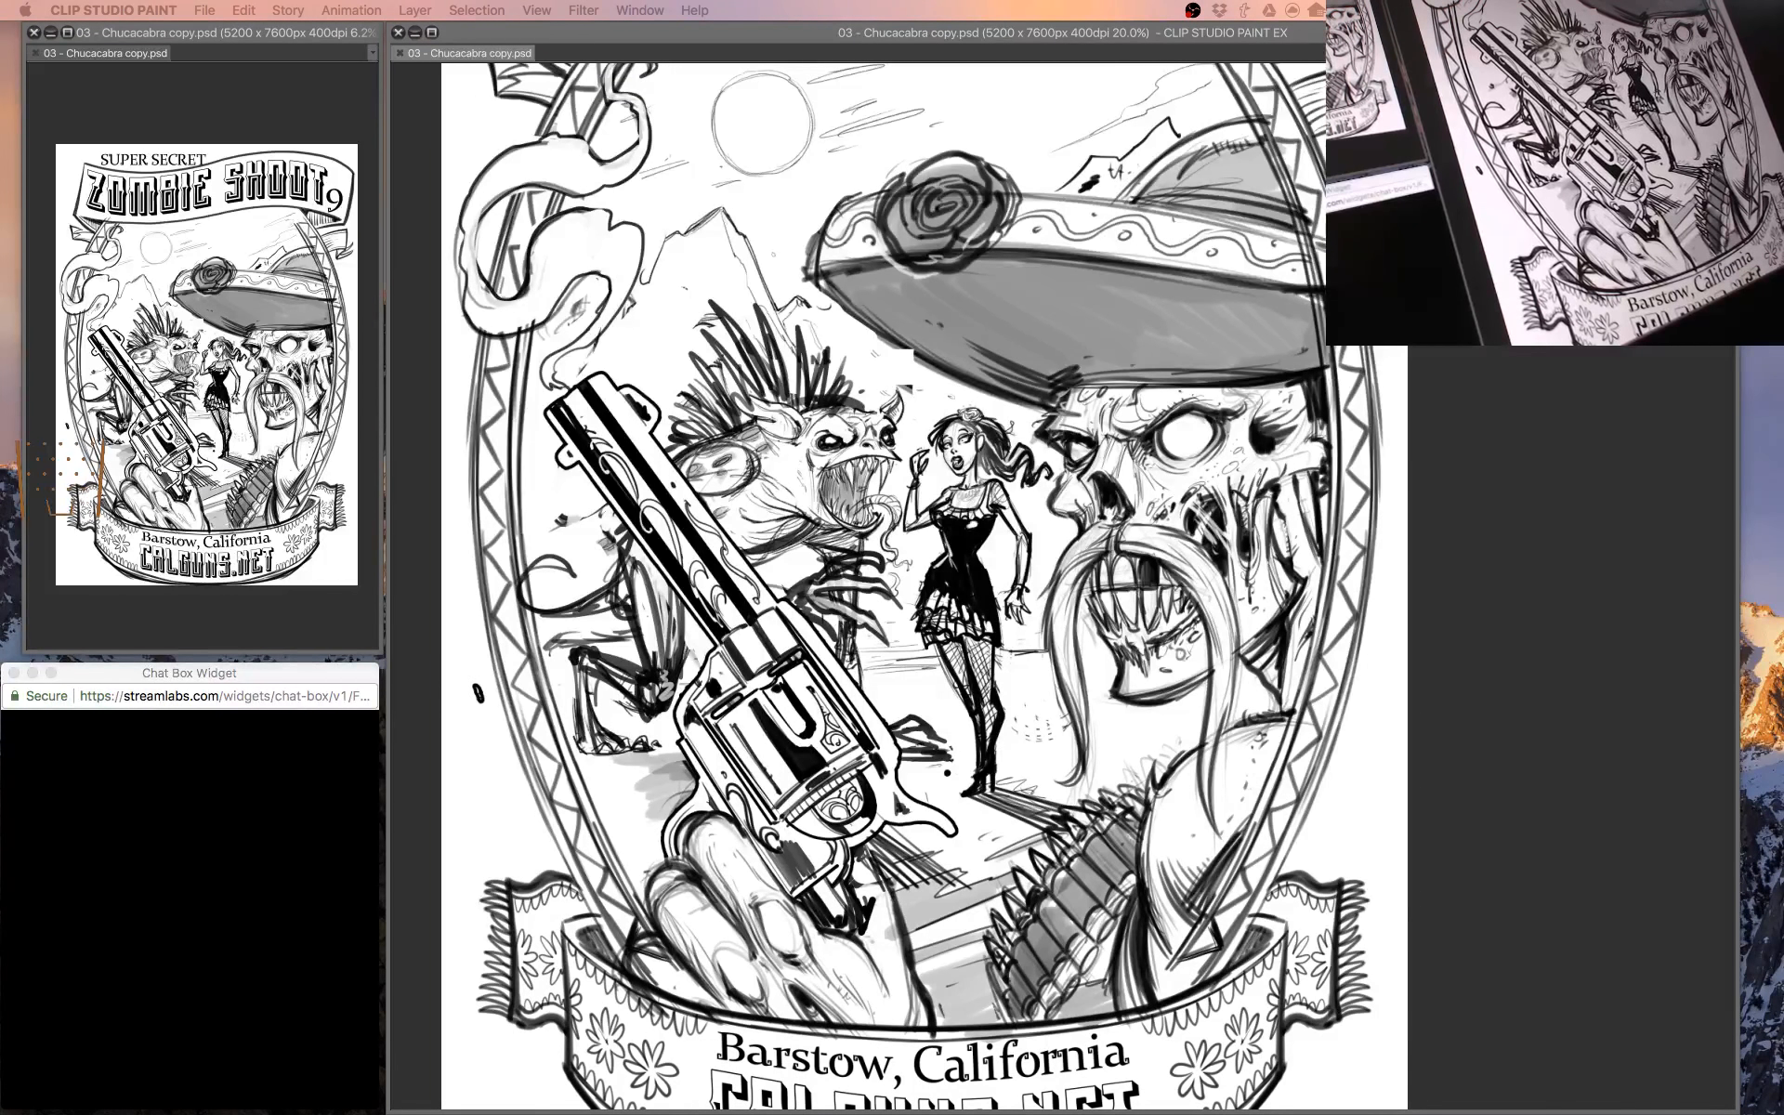
pyautogui.click(325, 678)
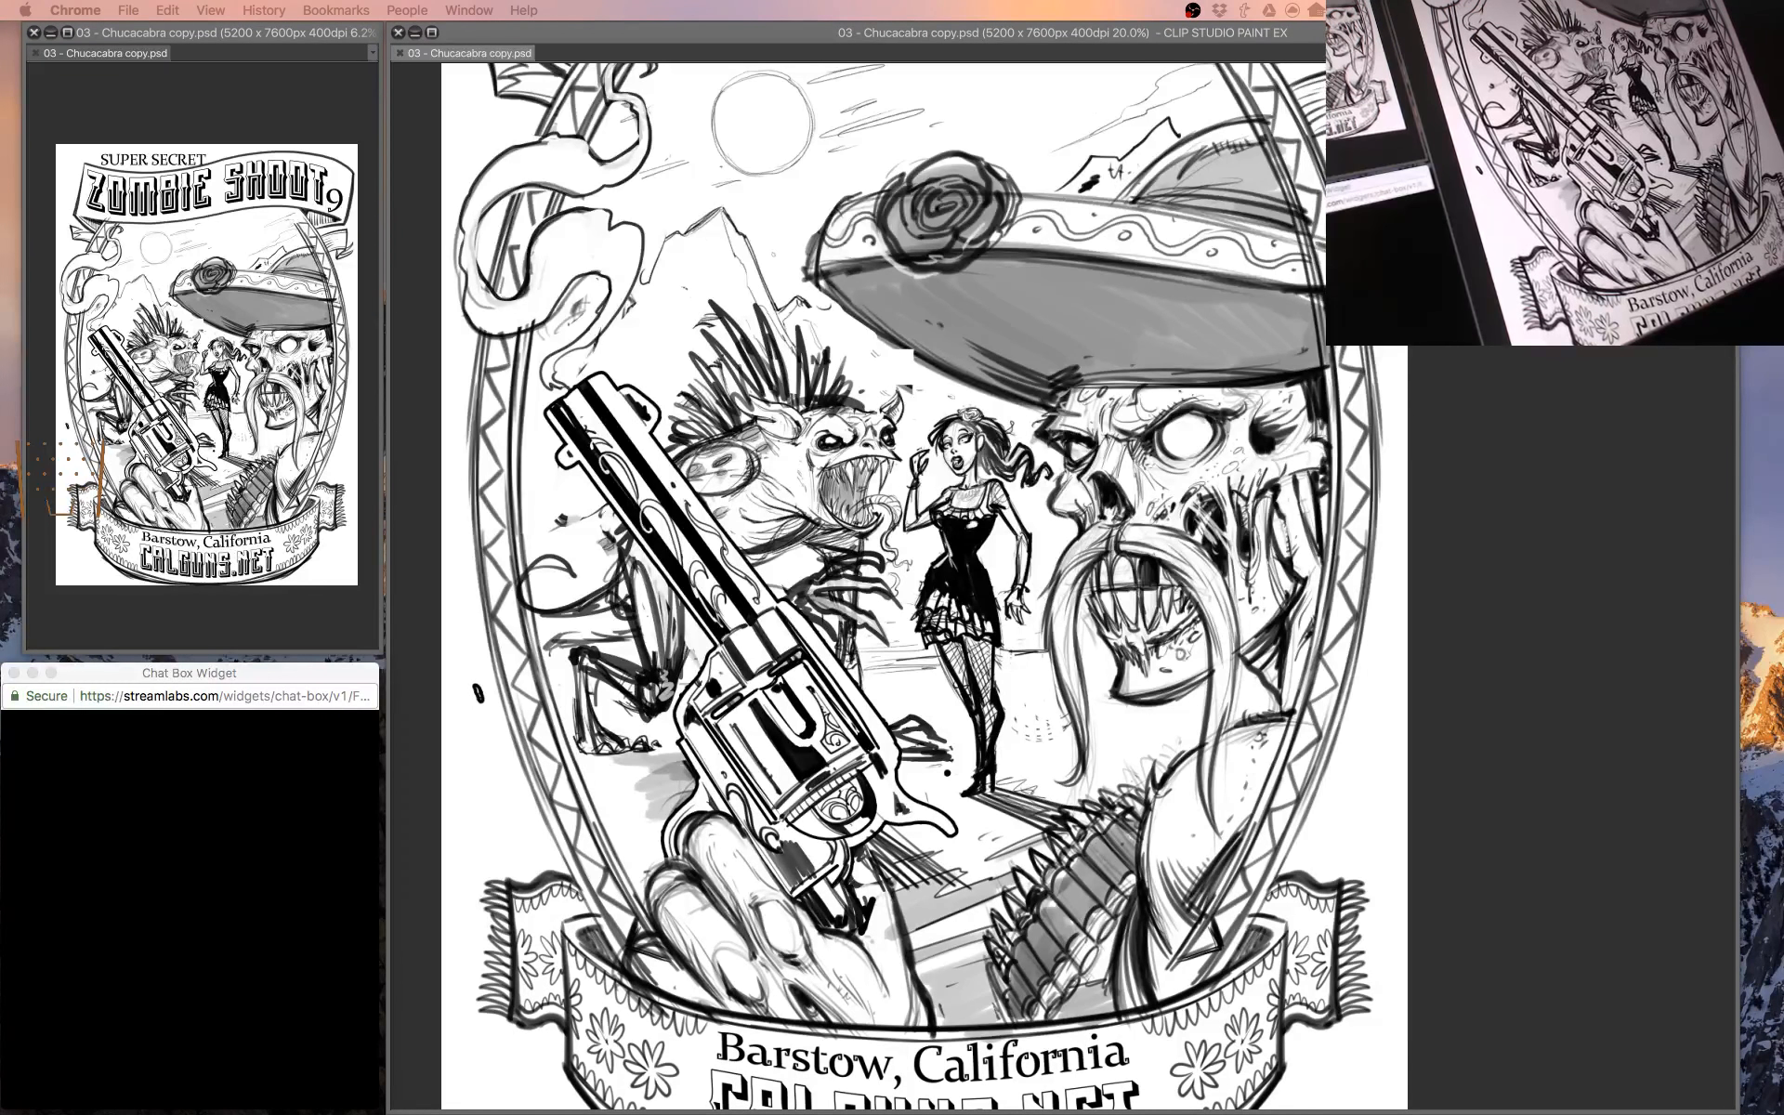
pyautogui.click(325, 678)
pyautogui.press('super+r')
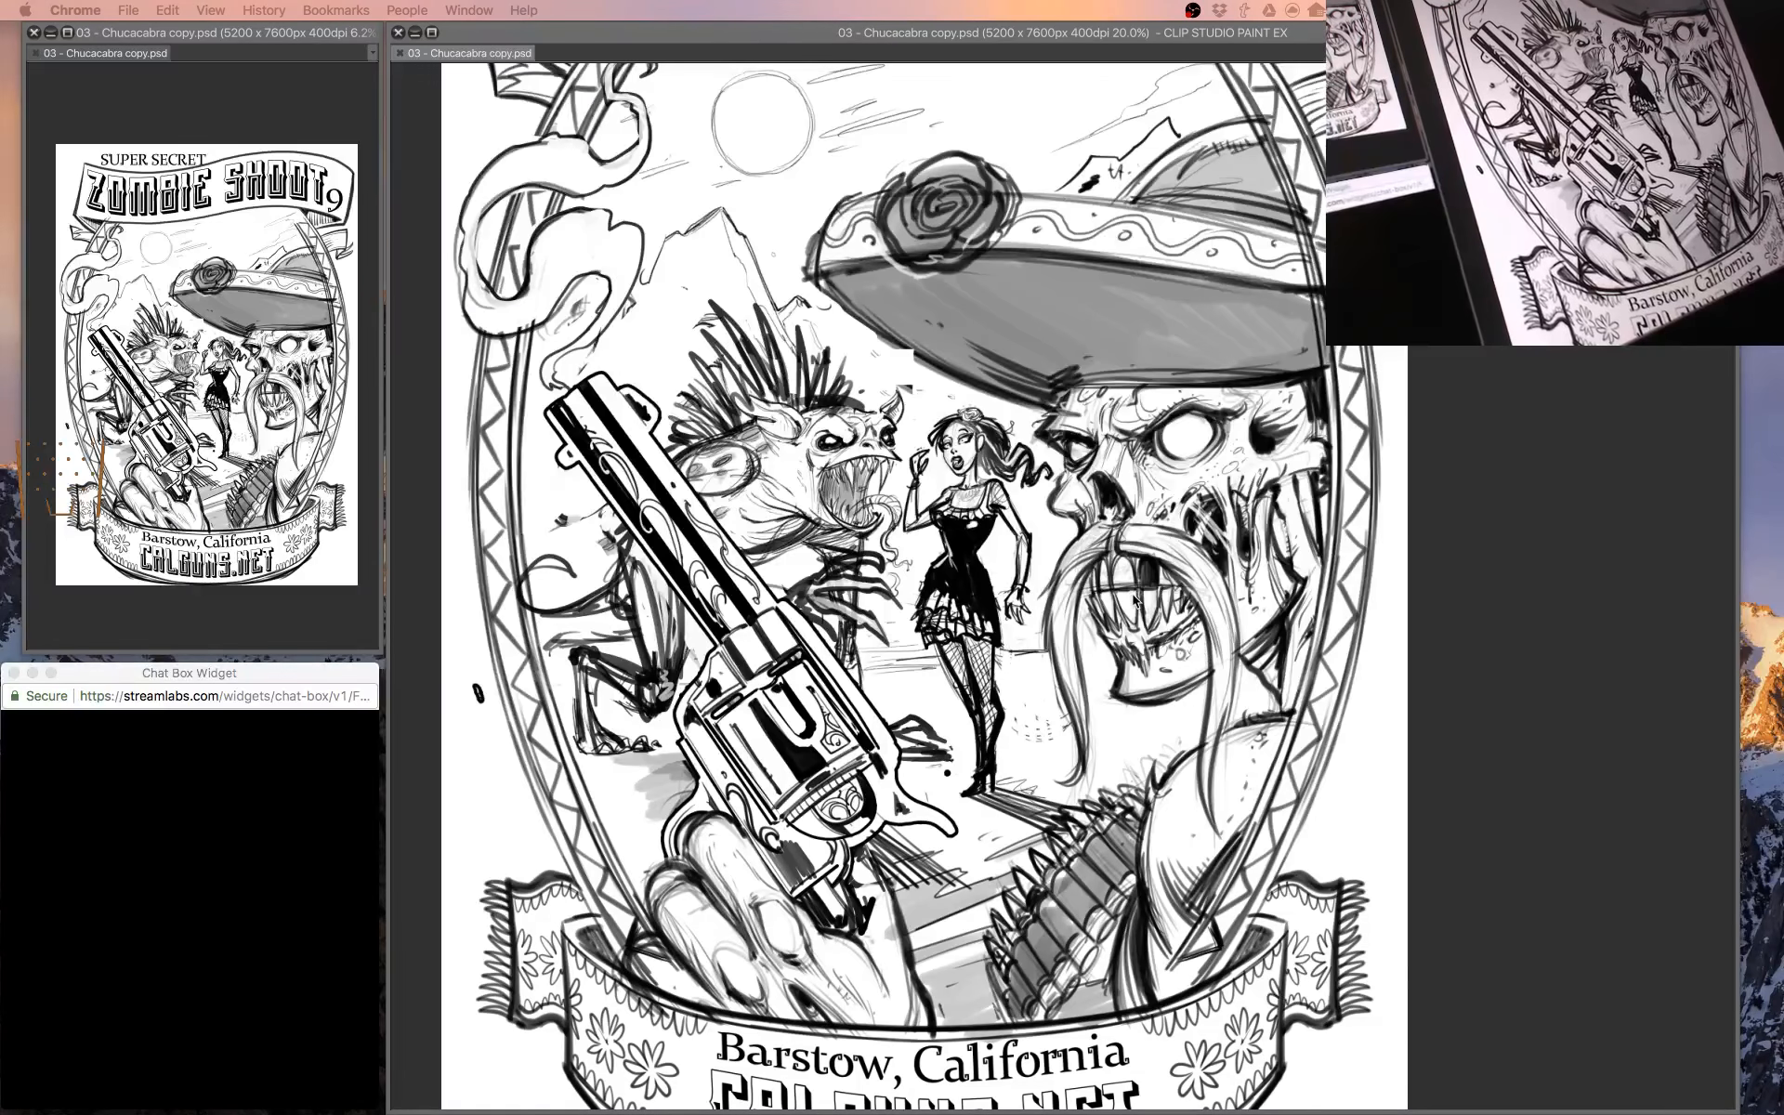
# Back in Clip Studio Paint, give the ART folder a blue layer color and lower its opacity to 21%.
pyautogui.click(1430, 542)
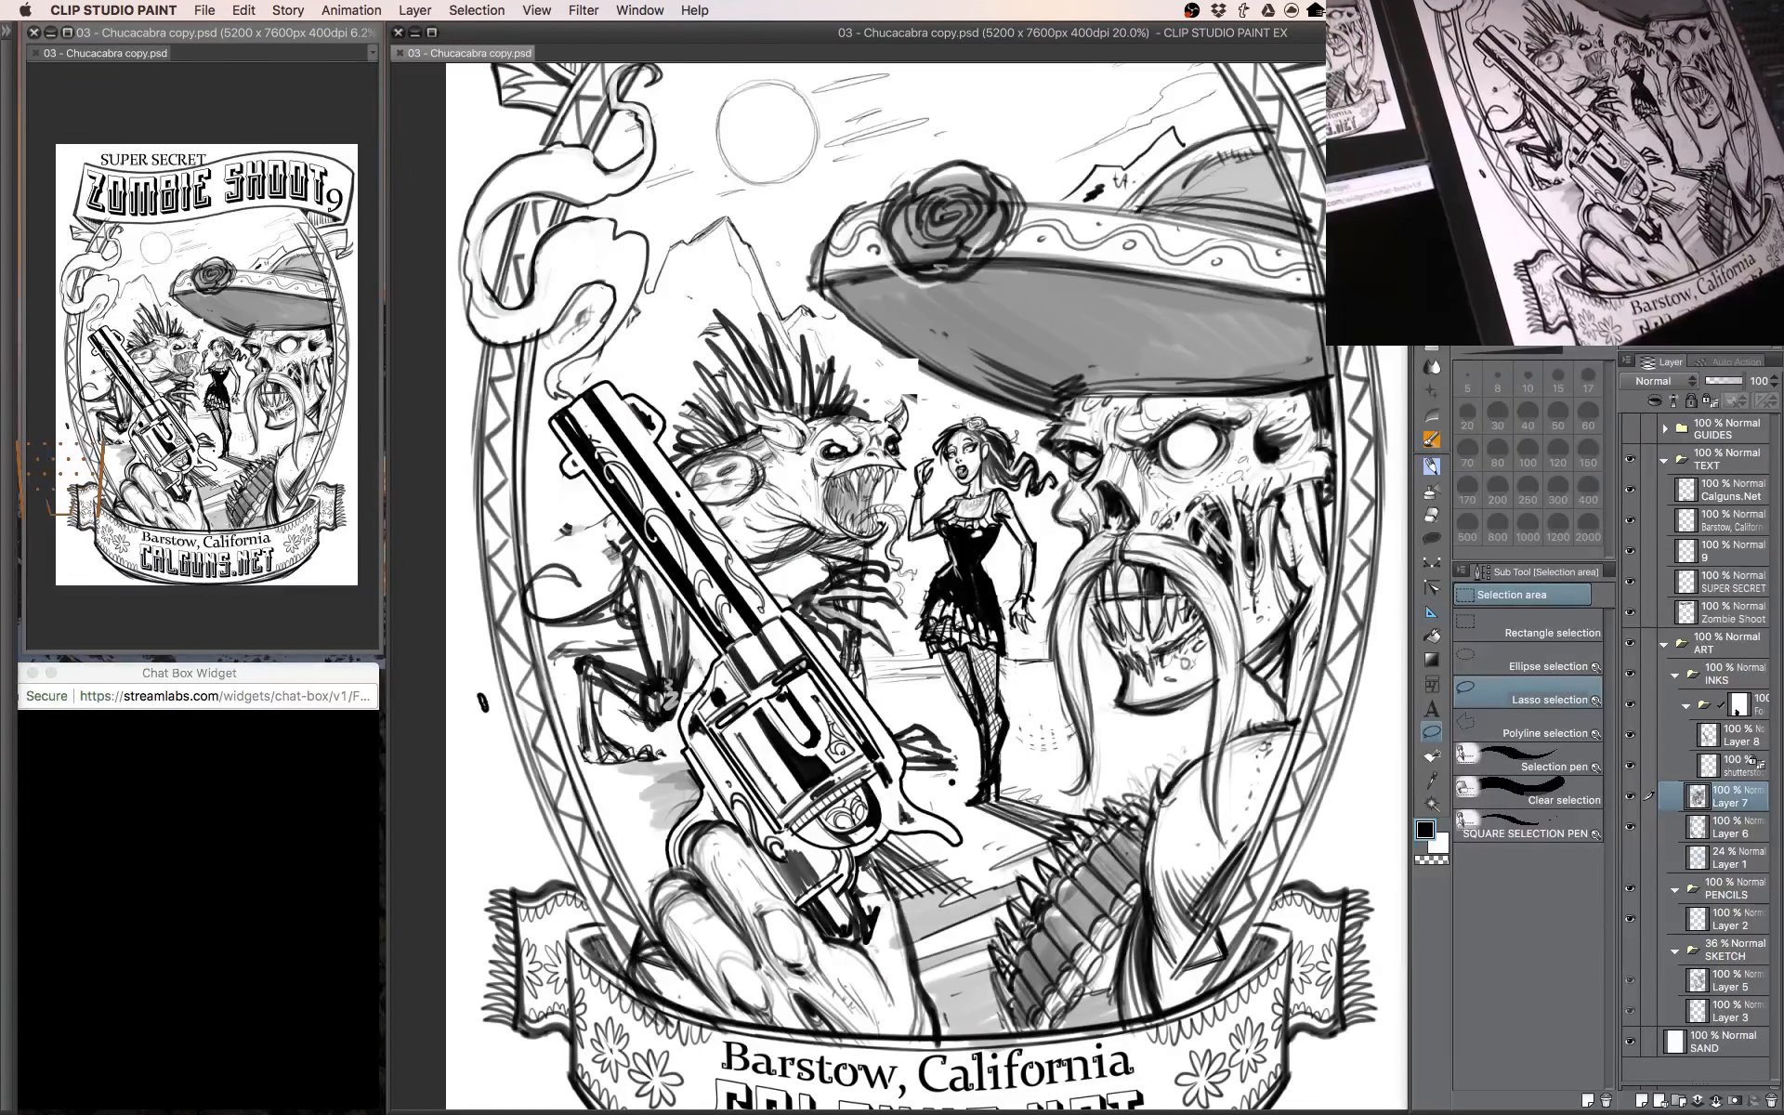
pyautogui.press('Tab')
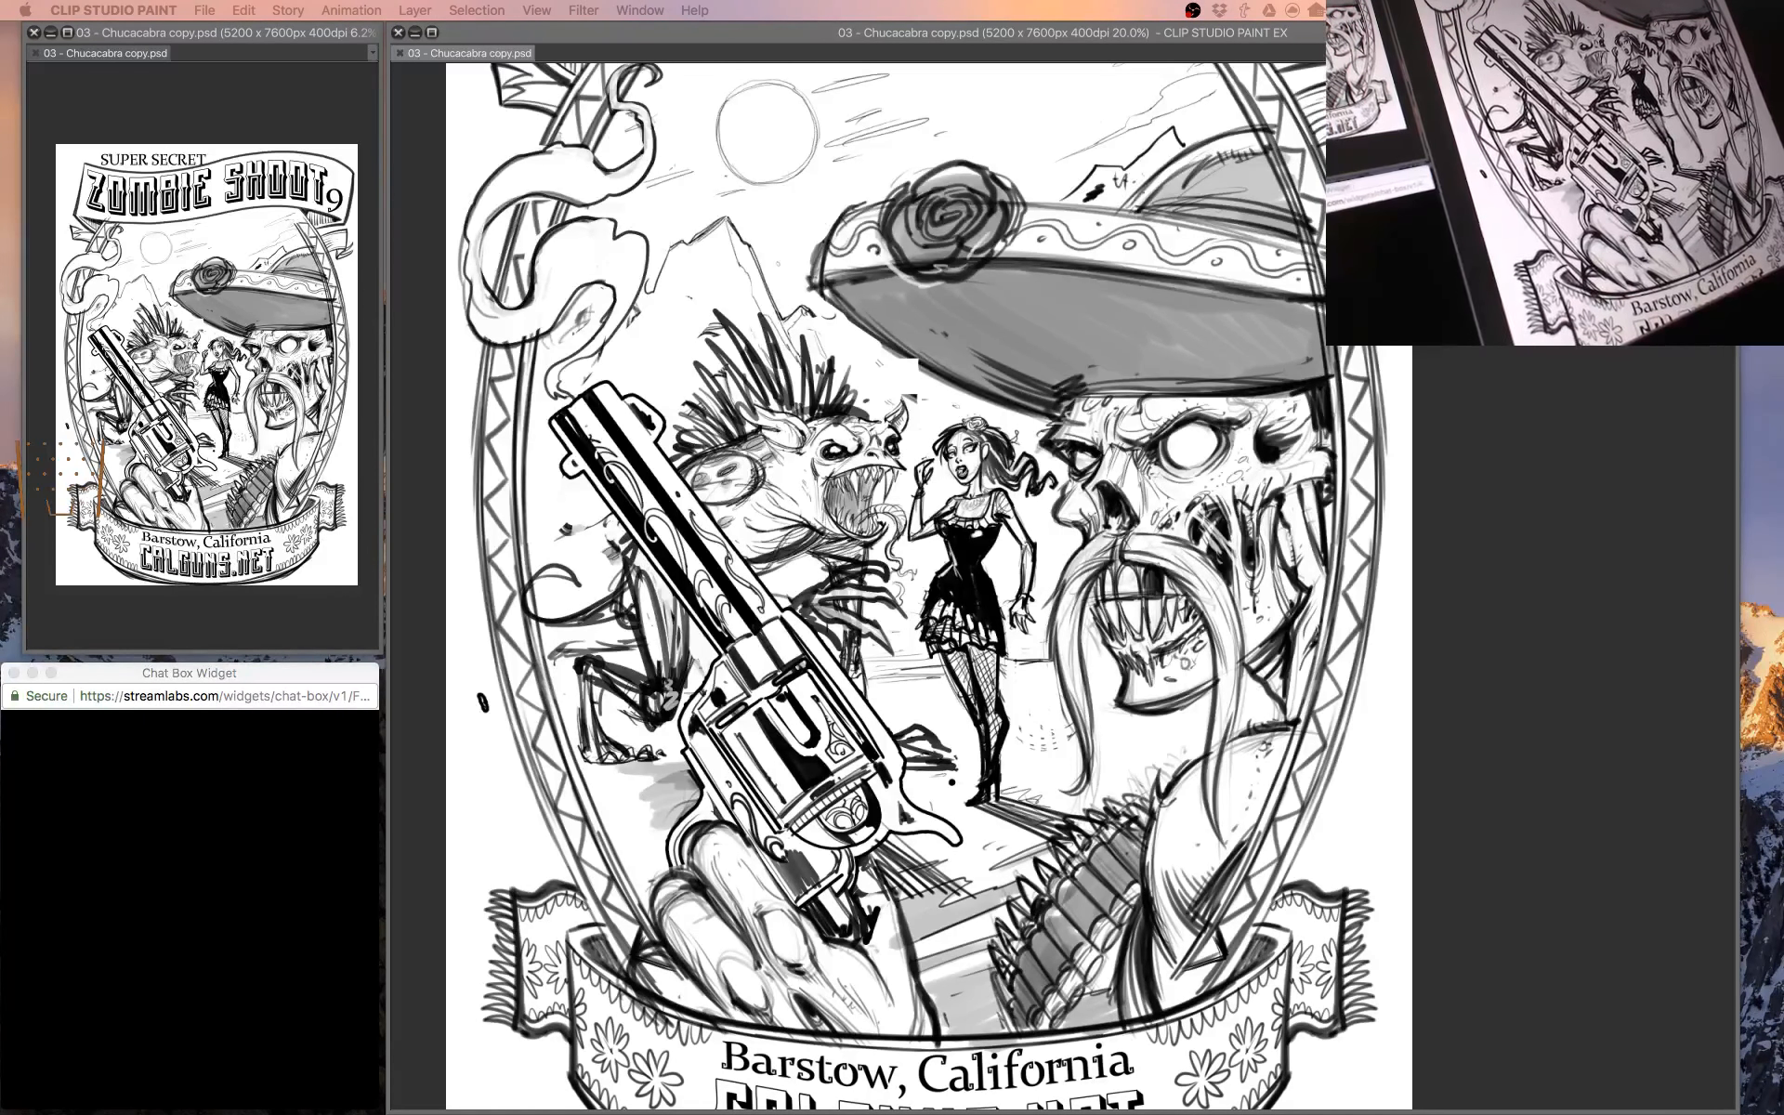
pyautogui.press('Tab')
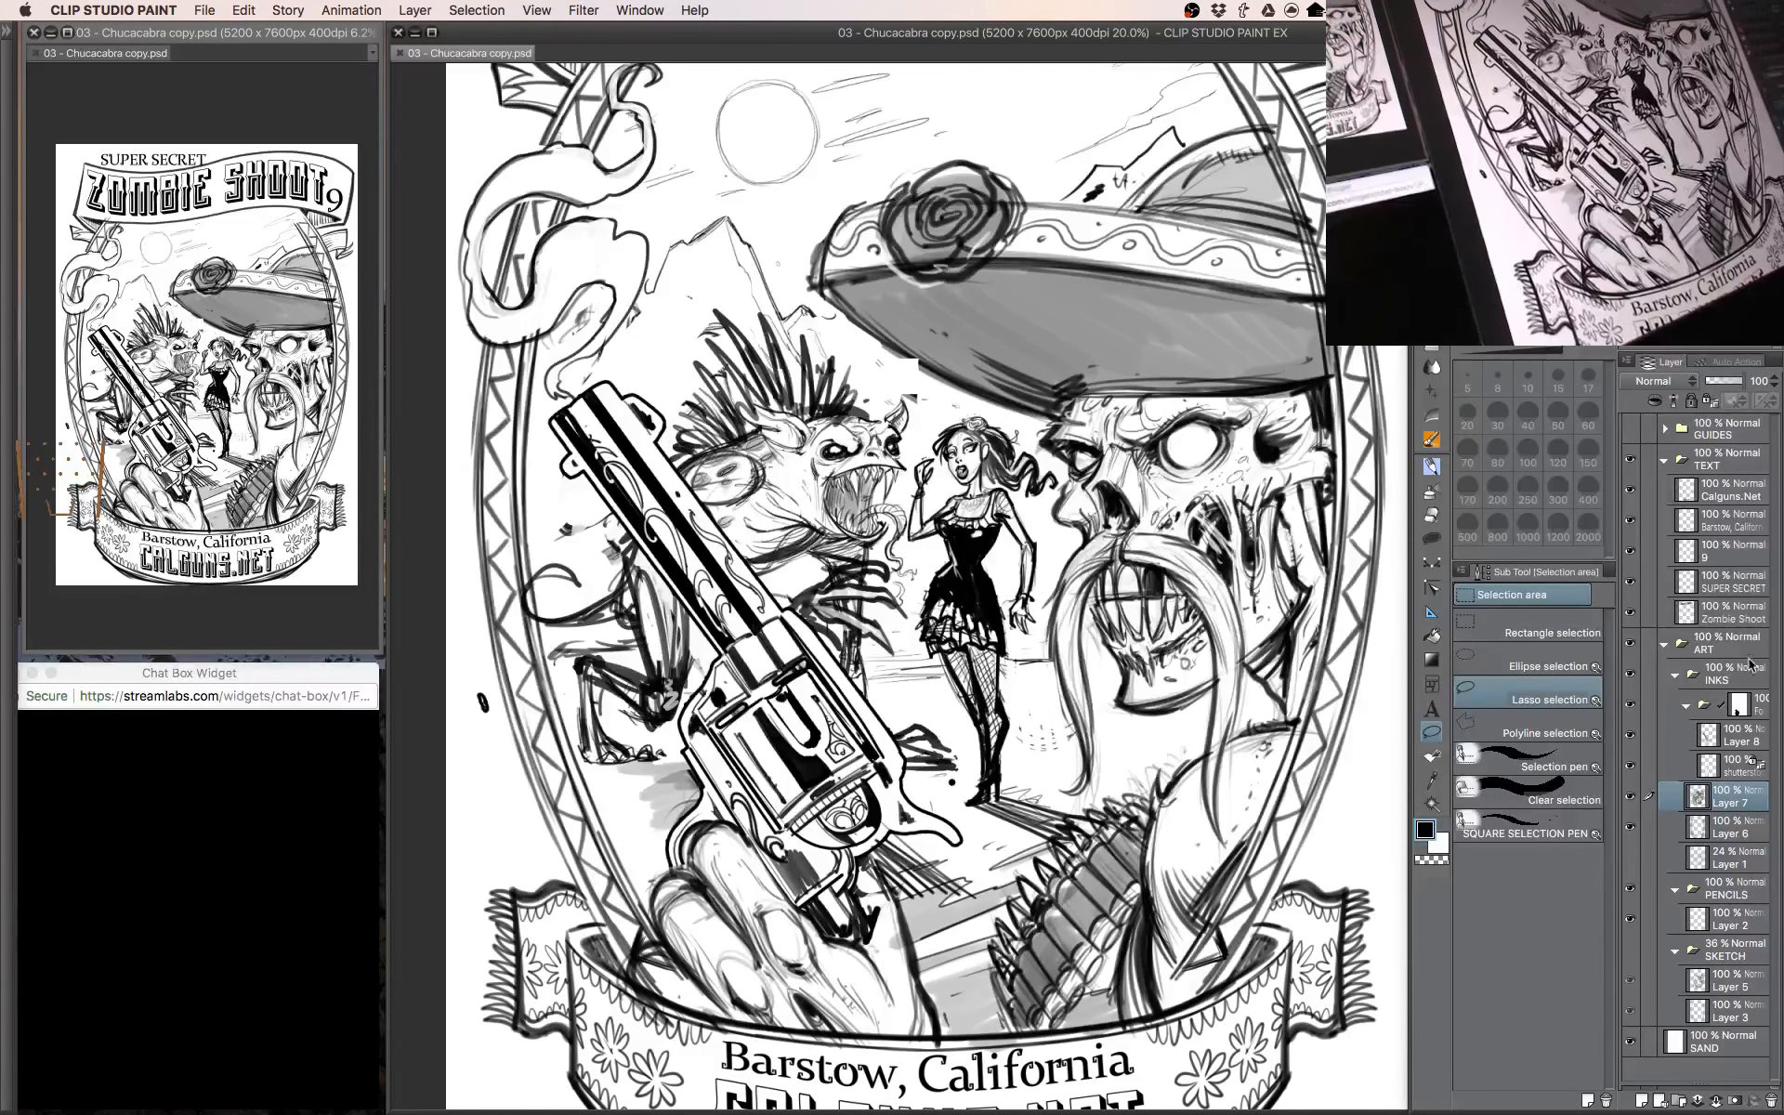
pyautogui.click(1633, 644)
pyautogui.click(1633, 644)
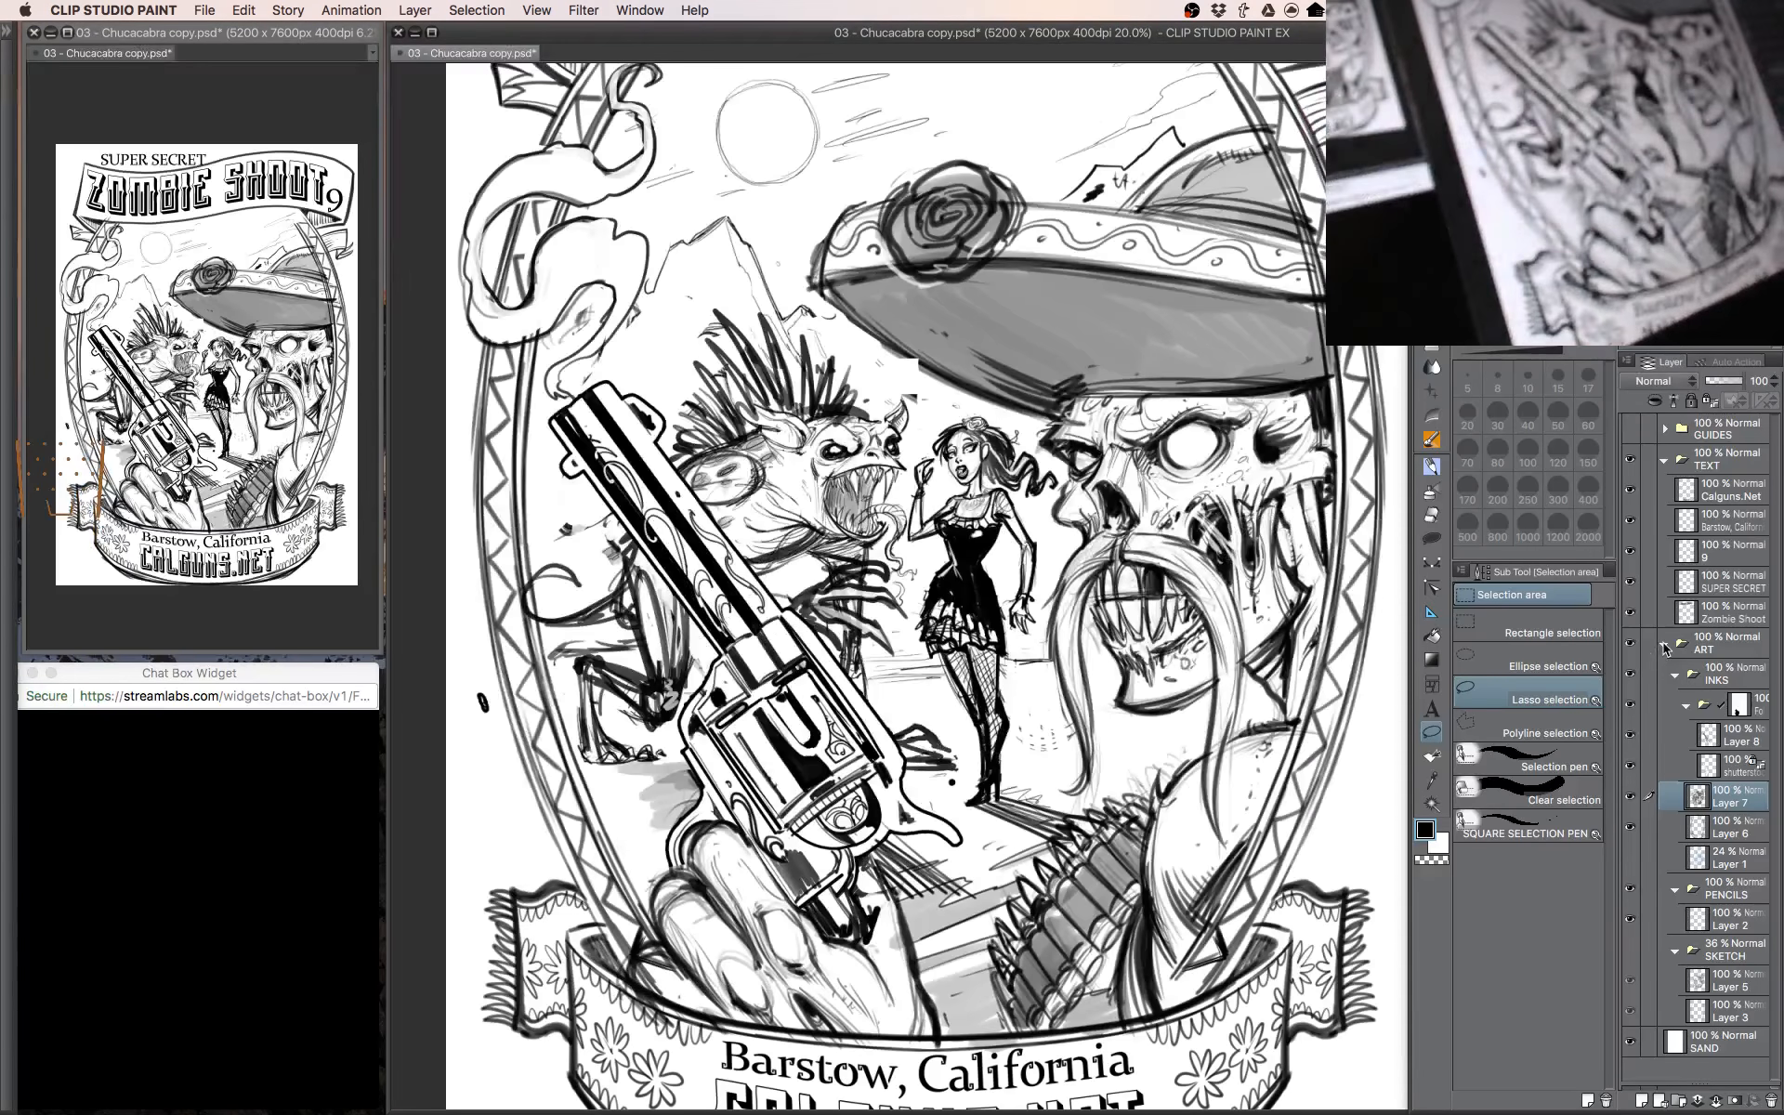
pyautogui.click(1698, 648)
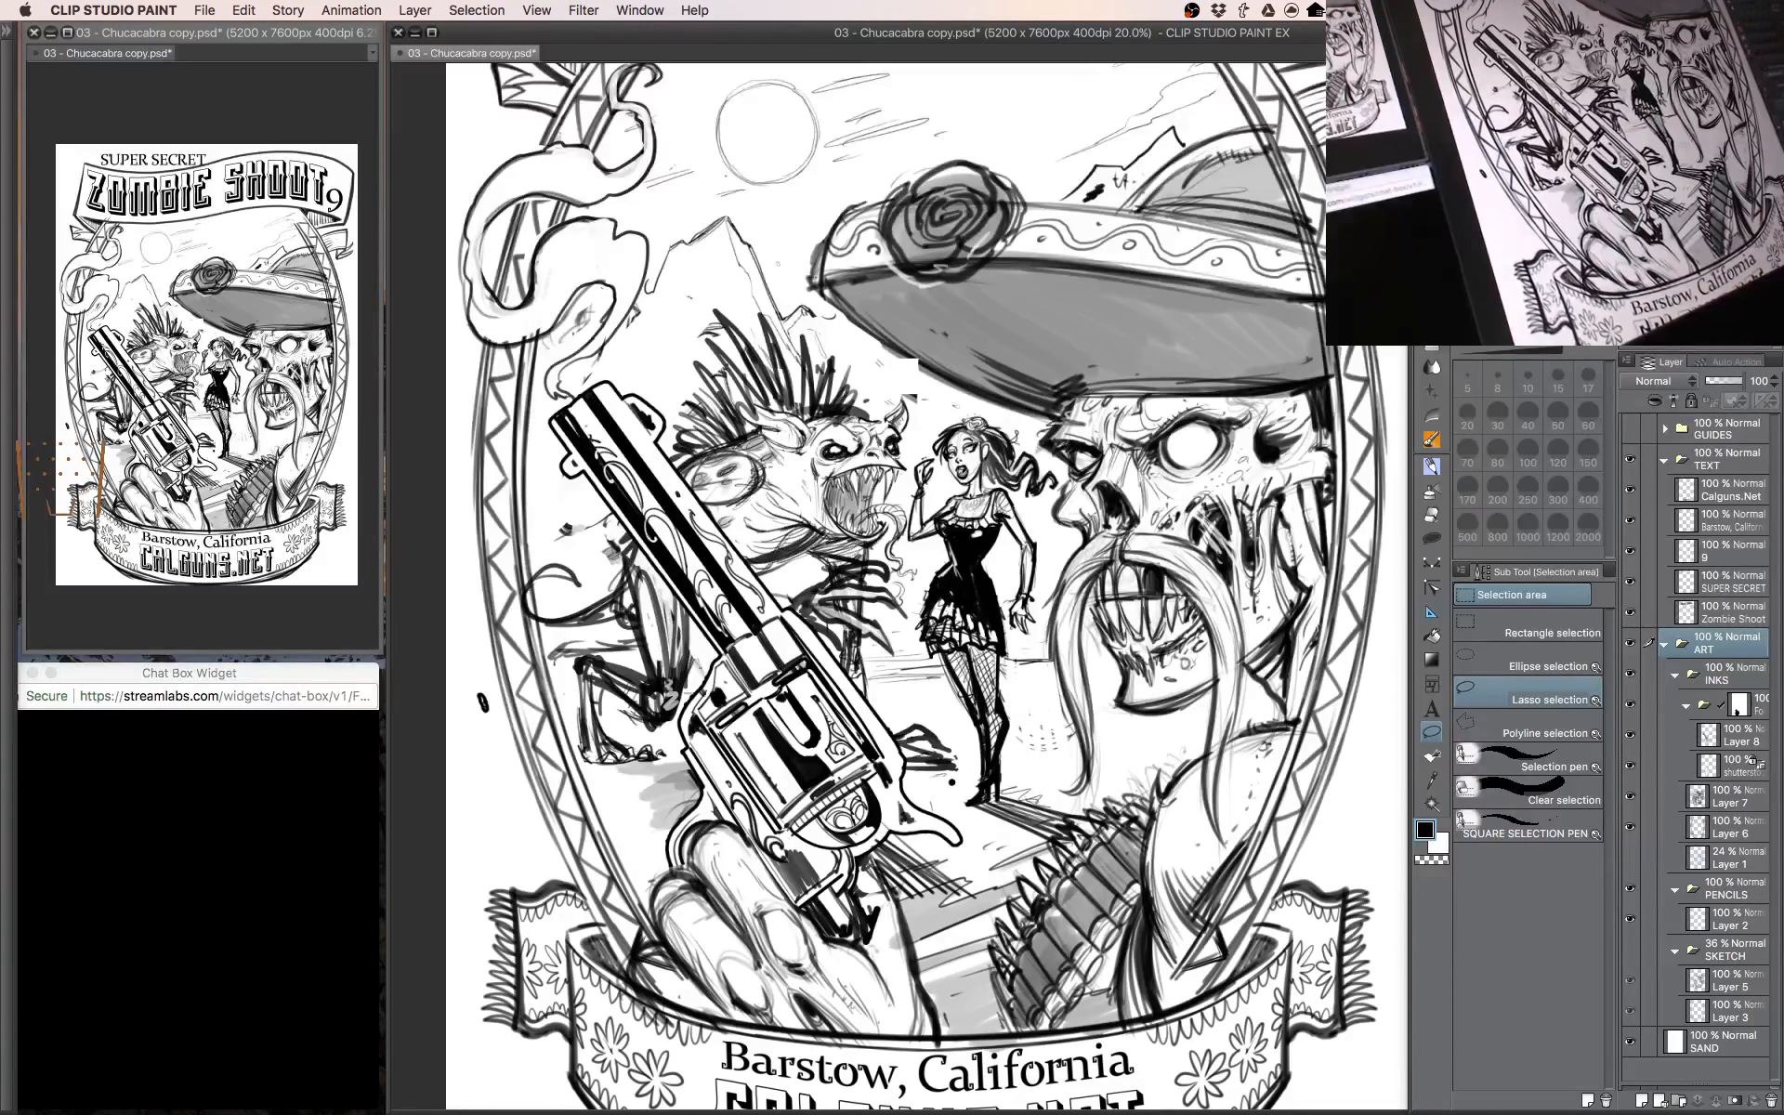
pyautogui.press('super+b')
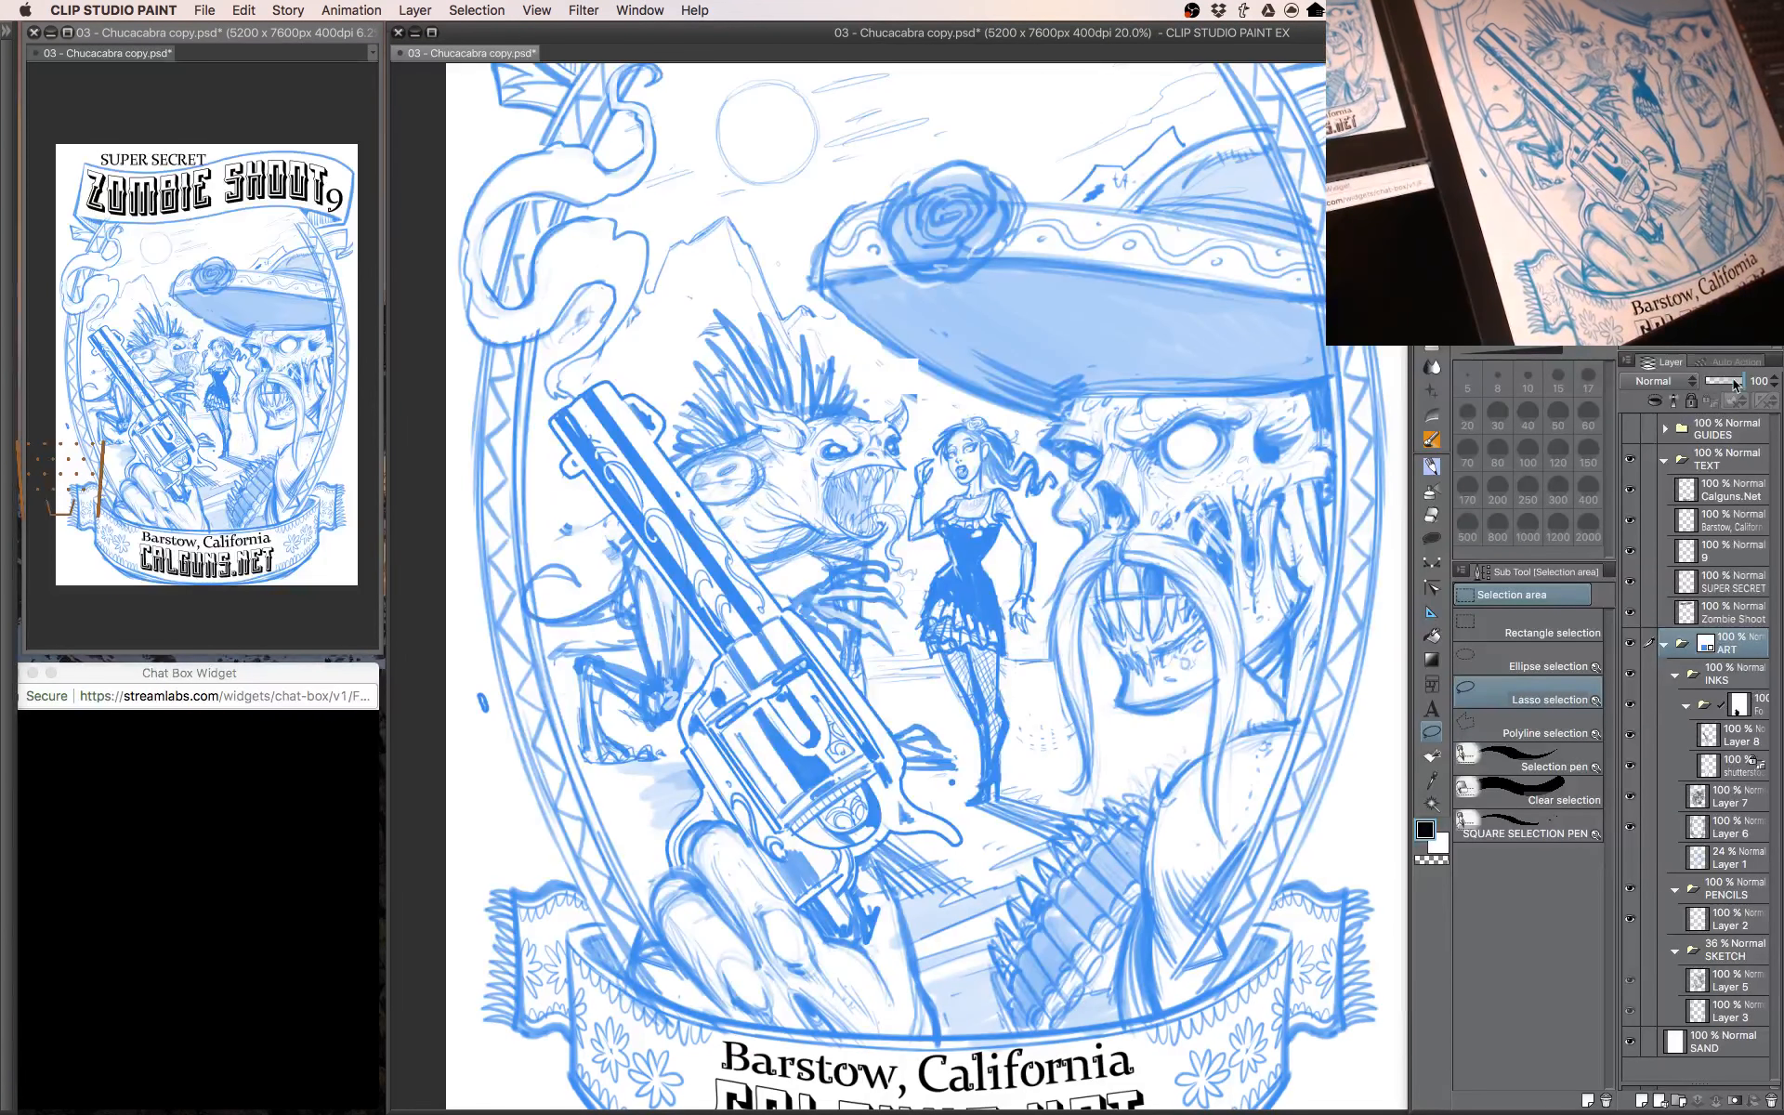
pyautogui.moveTo(1743, 383); pyautogui.dragTo(1716, 389)
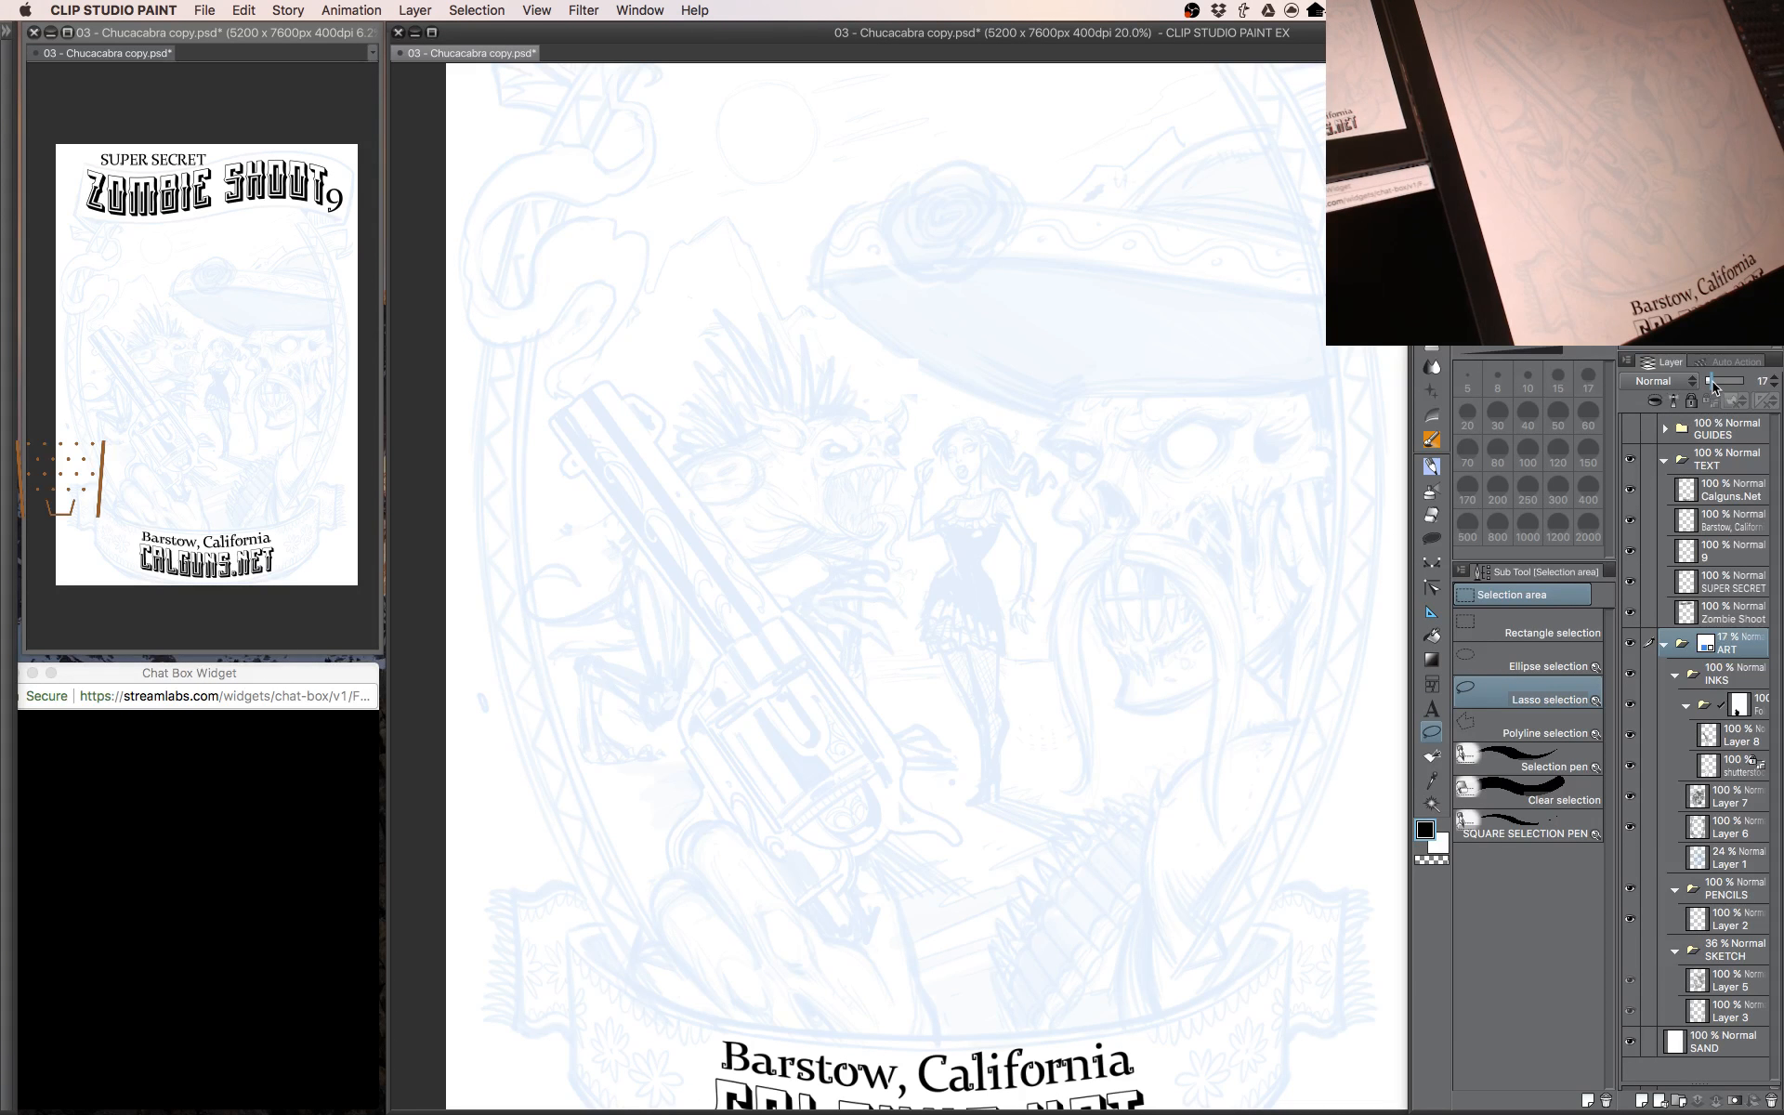
pyautogui.moveTo(1713, 384); pyautogui.dragTo(1716, 385)
# Add a new layer, move it out of the ART folder to sit directly above it, and collapse the folder.
pyautogui.moveTo(1292, 685); pyautogui.dragTo(1277, 647)
pyautogui.click(1644, 1101)
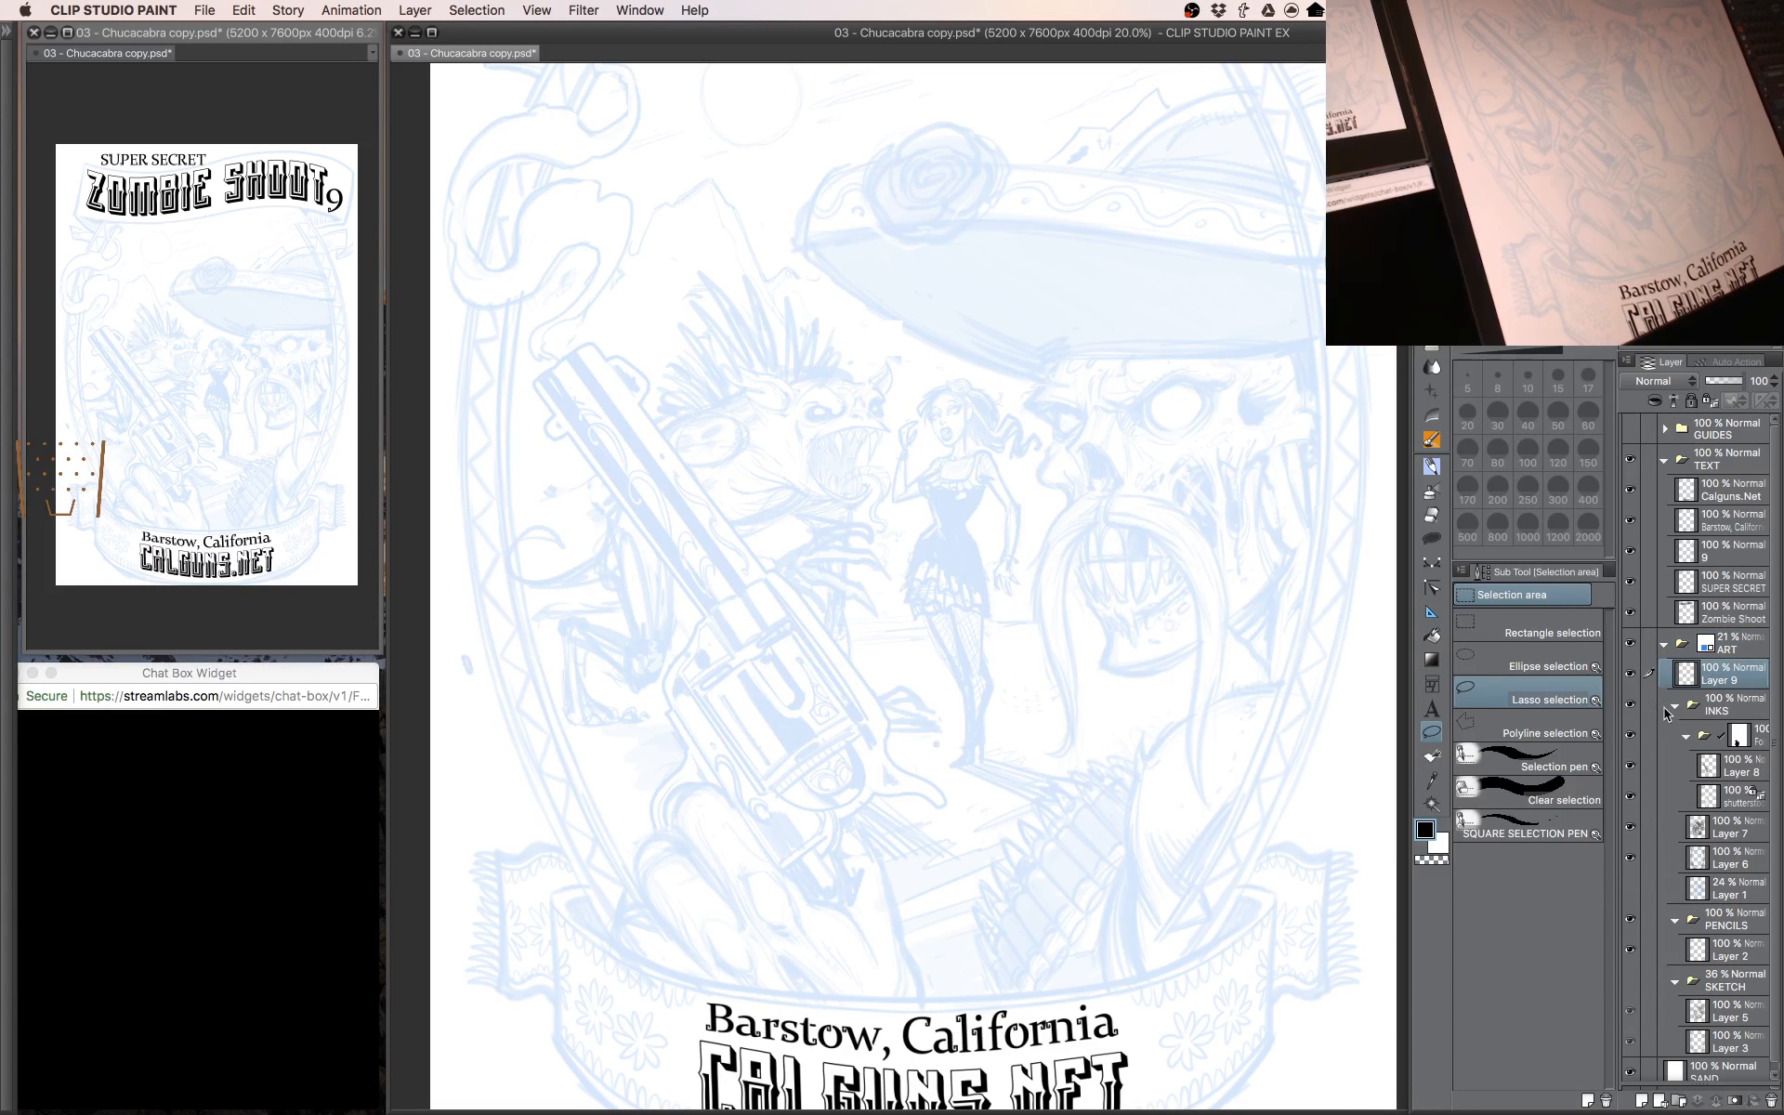
pyautogui.moveTo(1691, 679); pyautogui.dragTo(1677, 629)
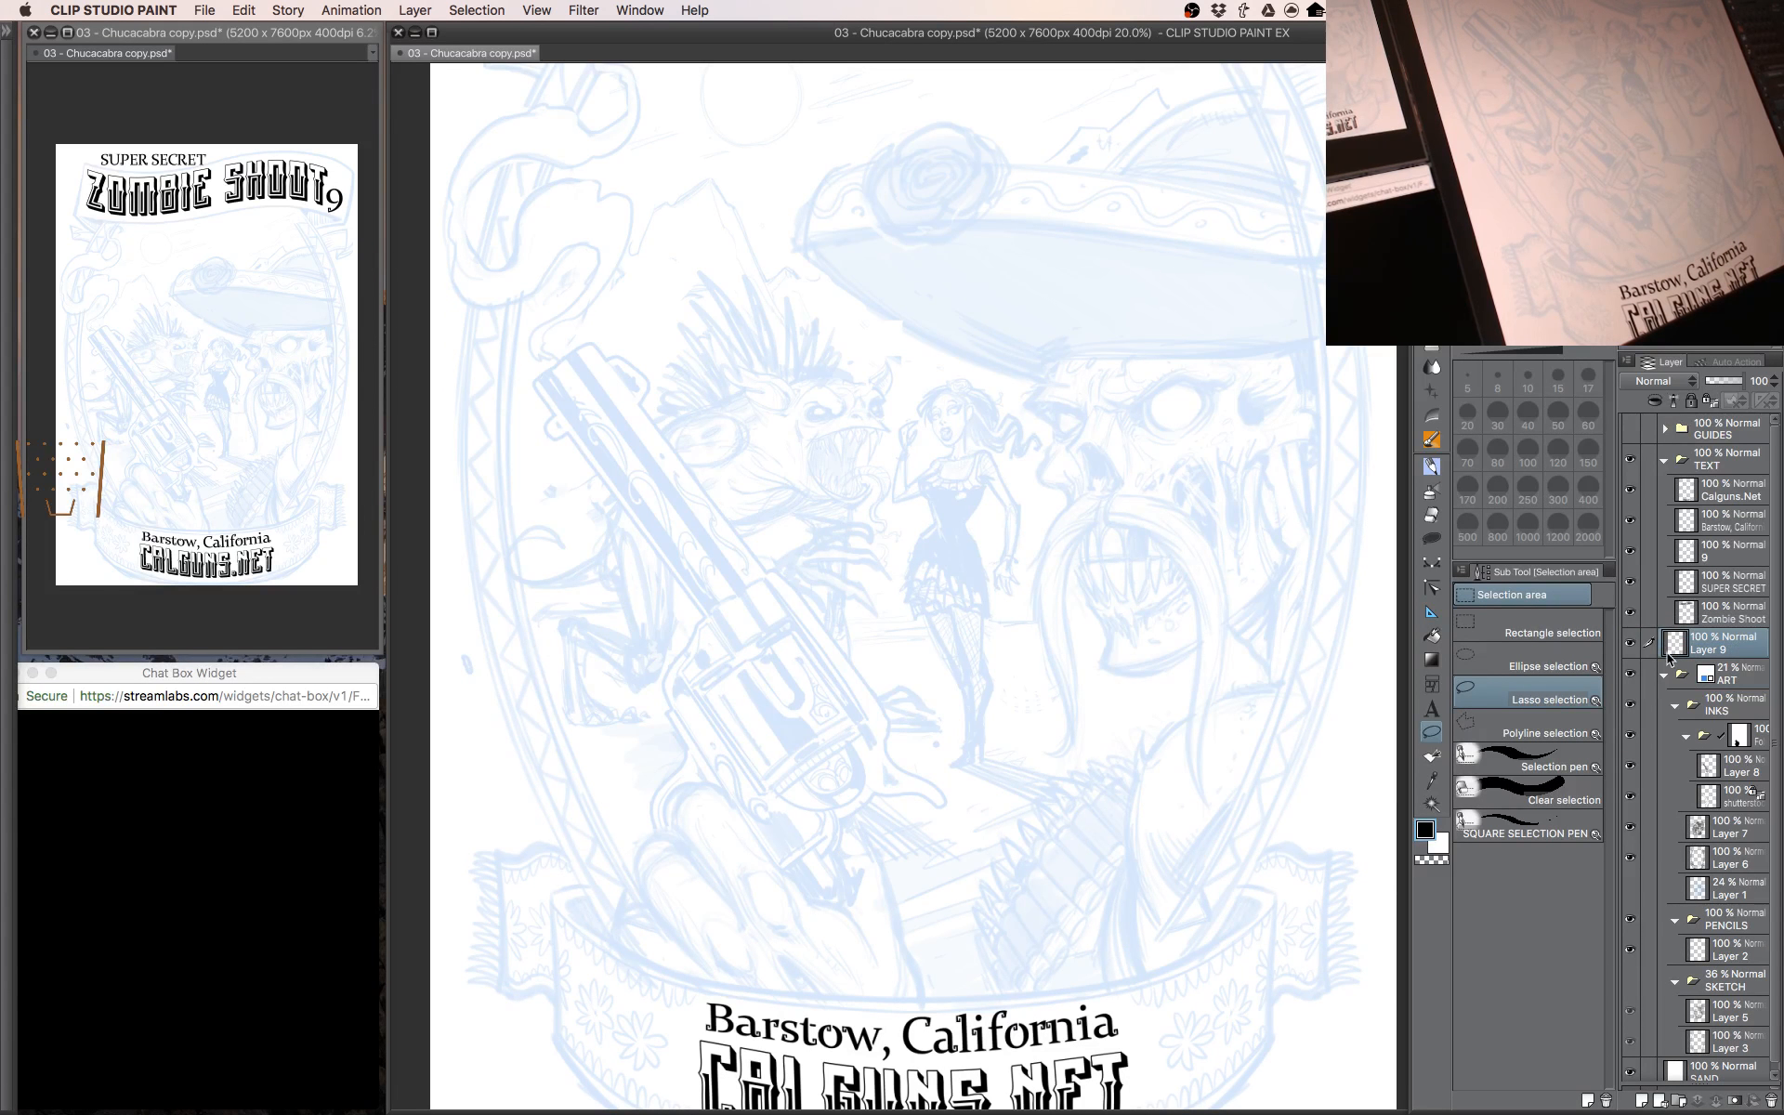
pyautogui.click(1664, 676)
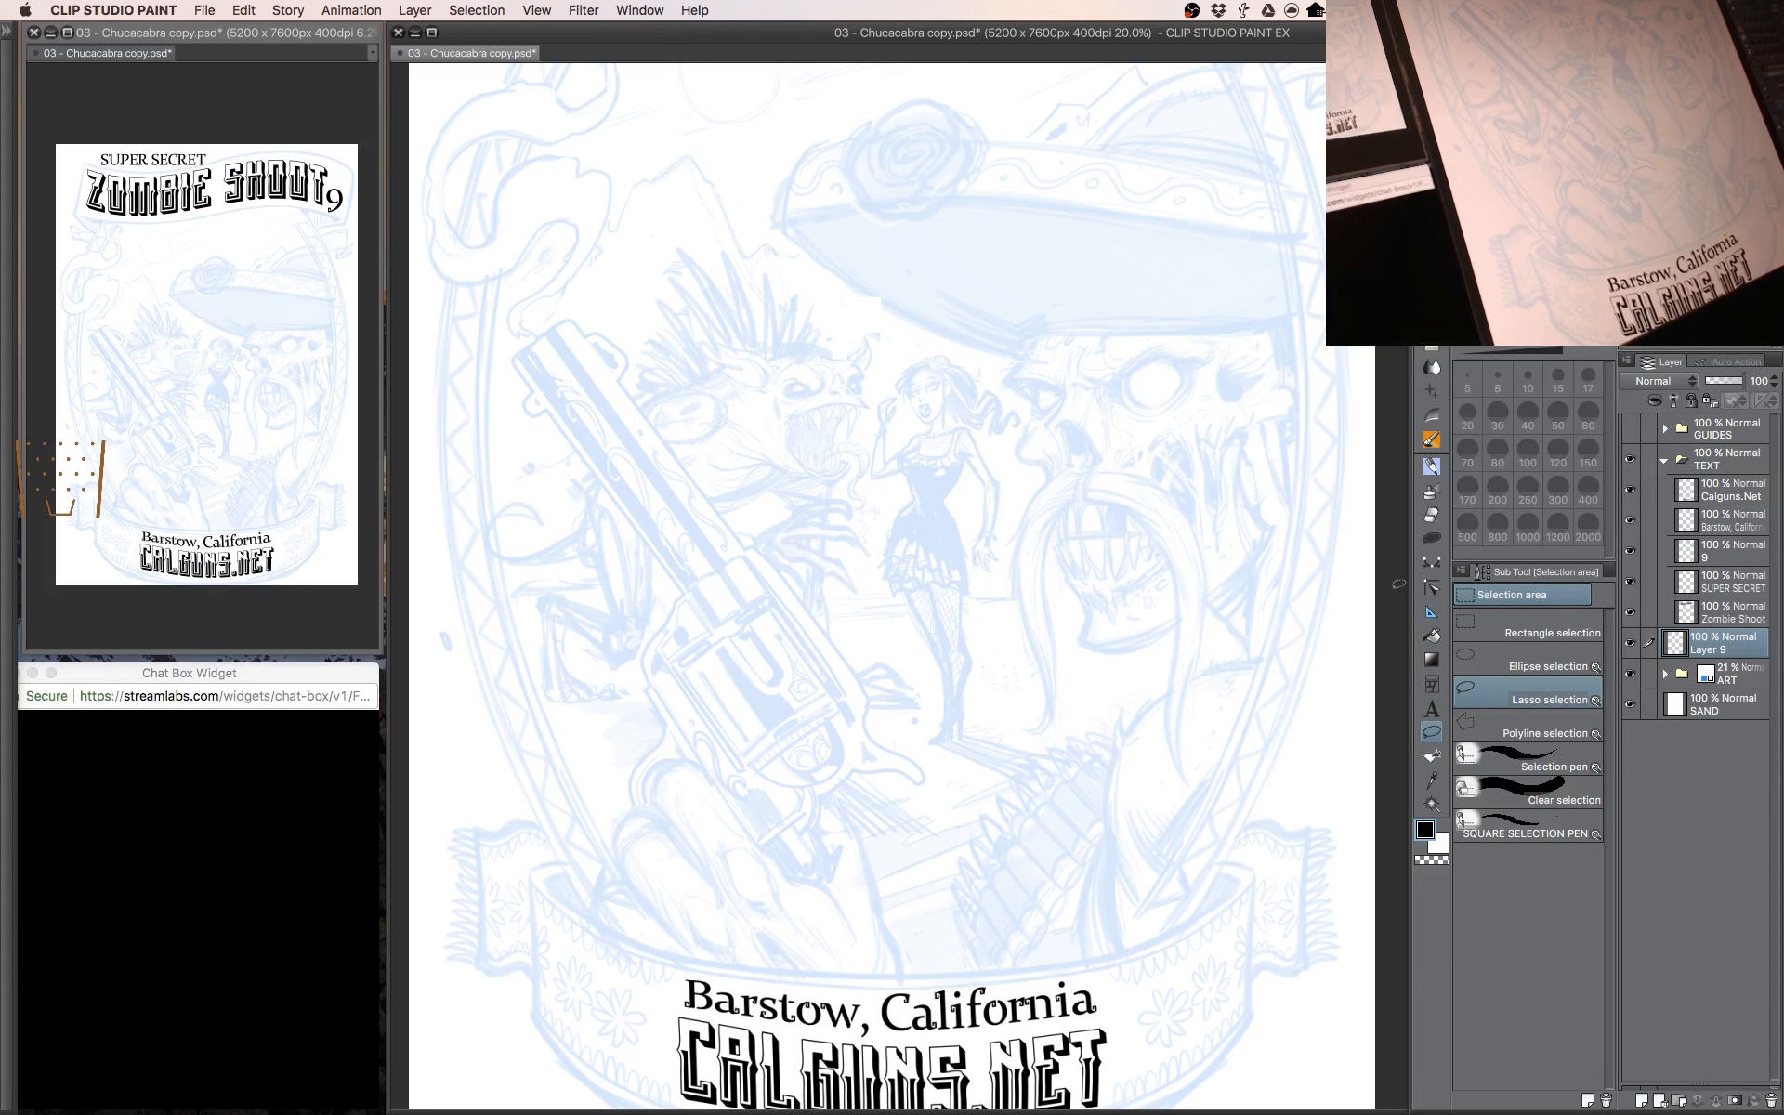
# Choose the Expressive brush from the Ink group and try two wavy strokes over the zombie's mouth, undoing each.
pyautogui.press('p')
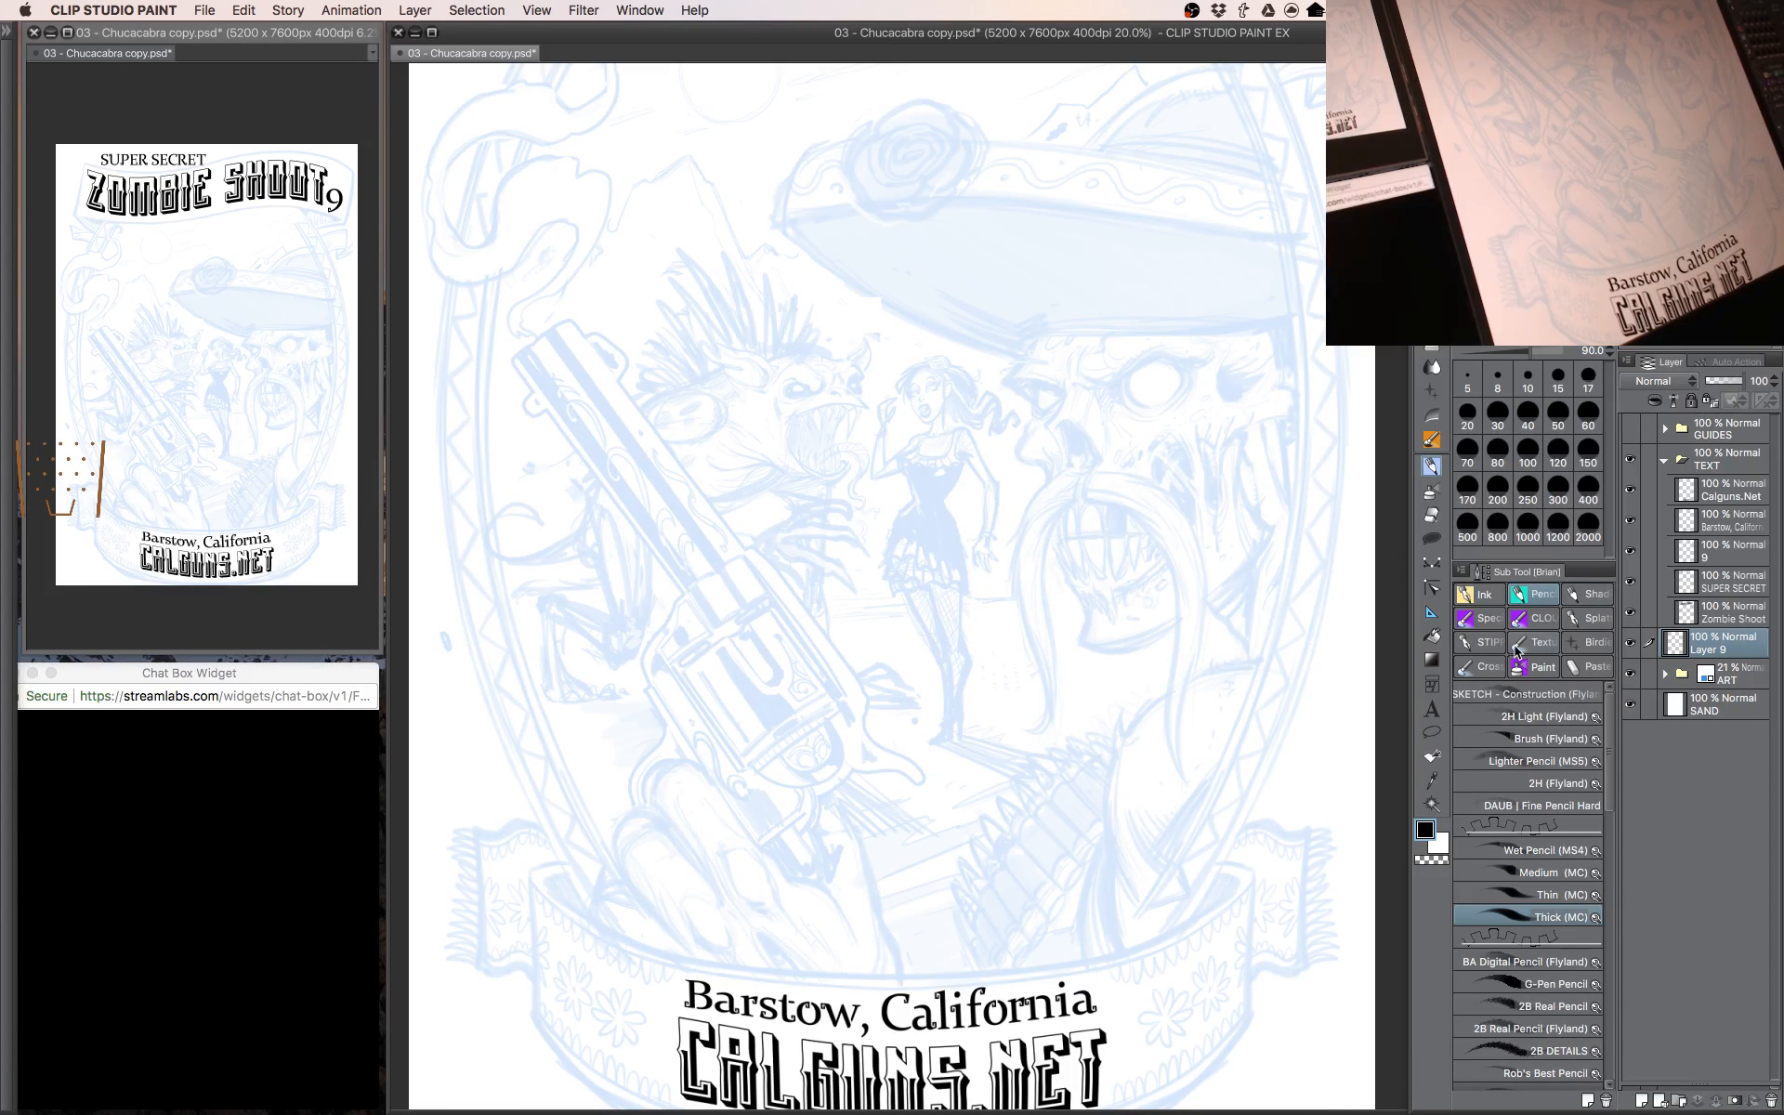
pyautogui.click(1483, 595)
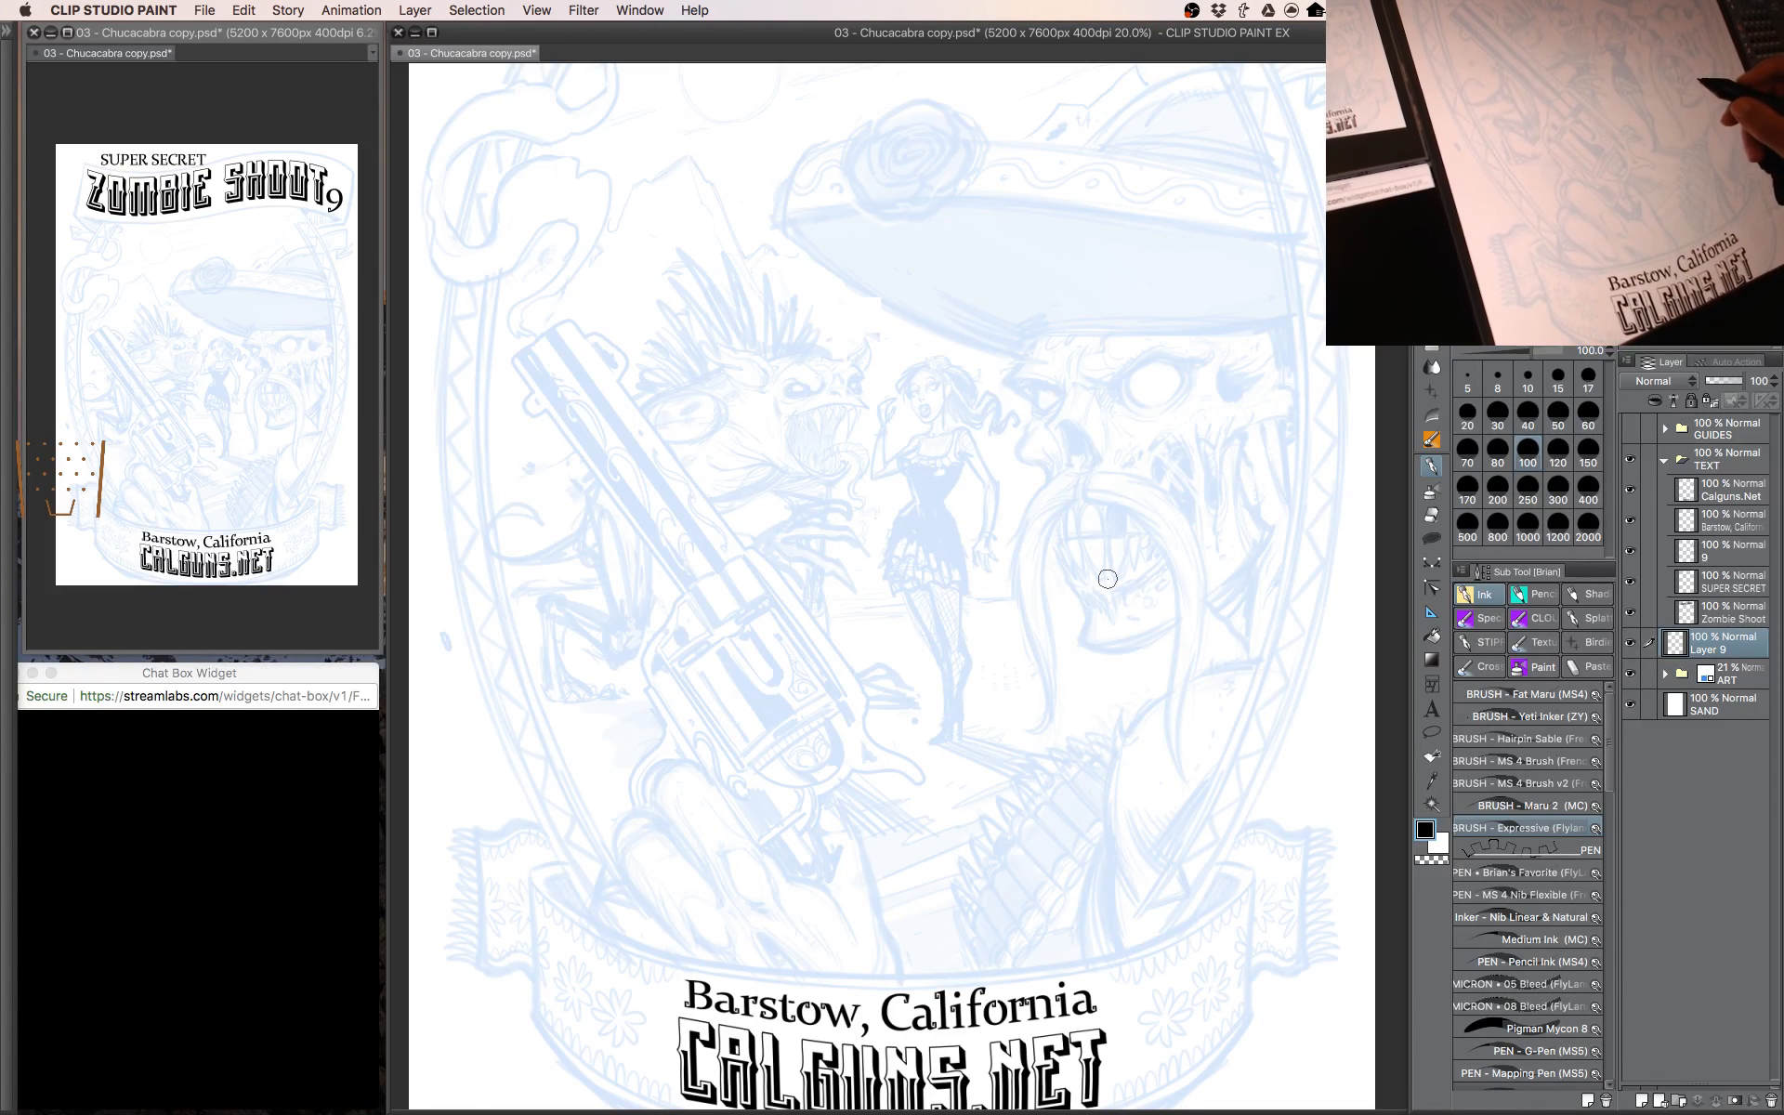
pyautogui.scroll(2, 1148, 547)
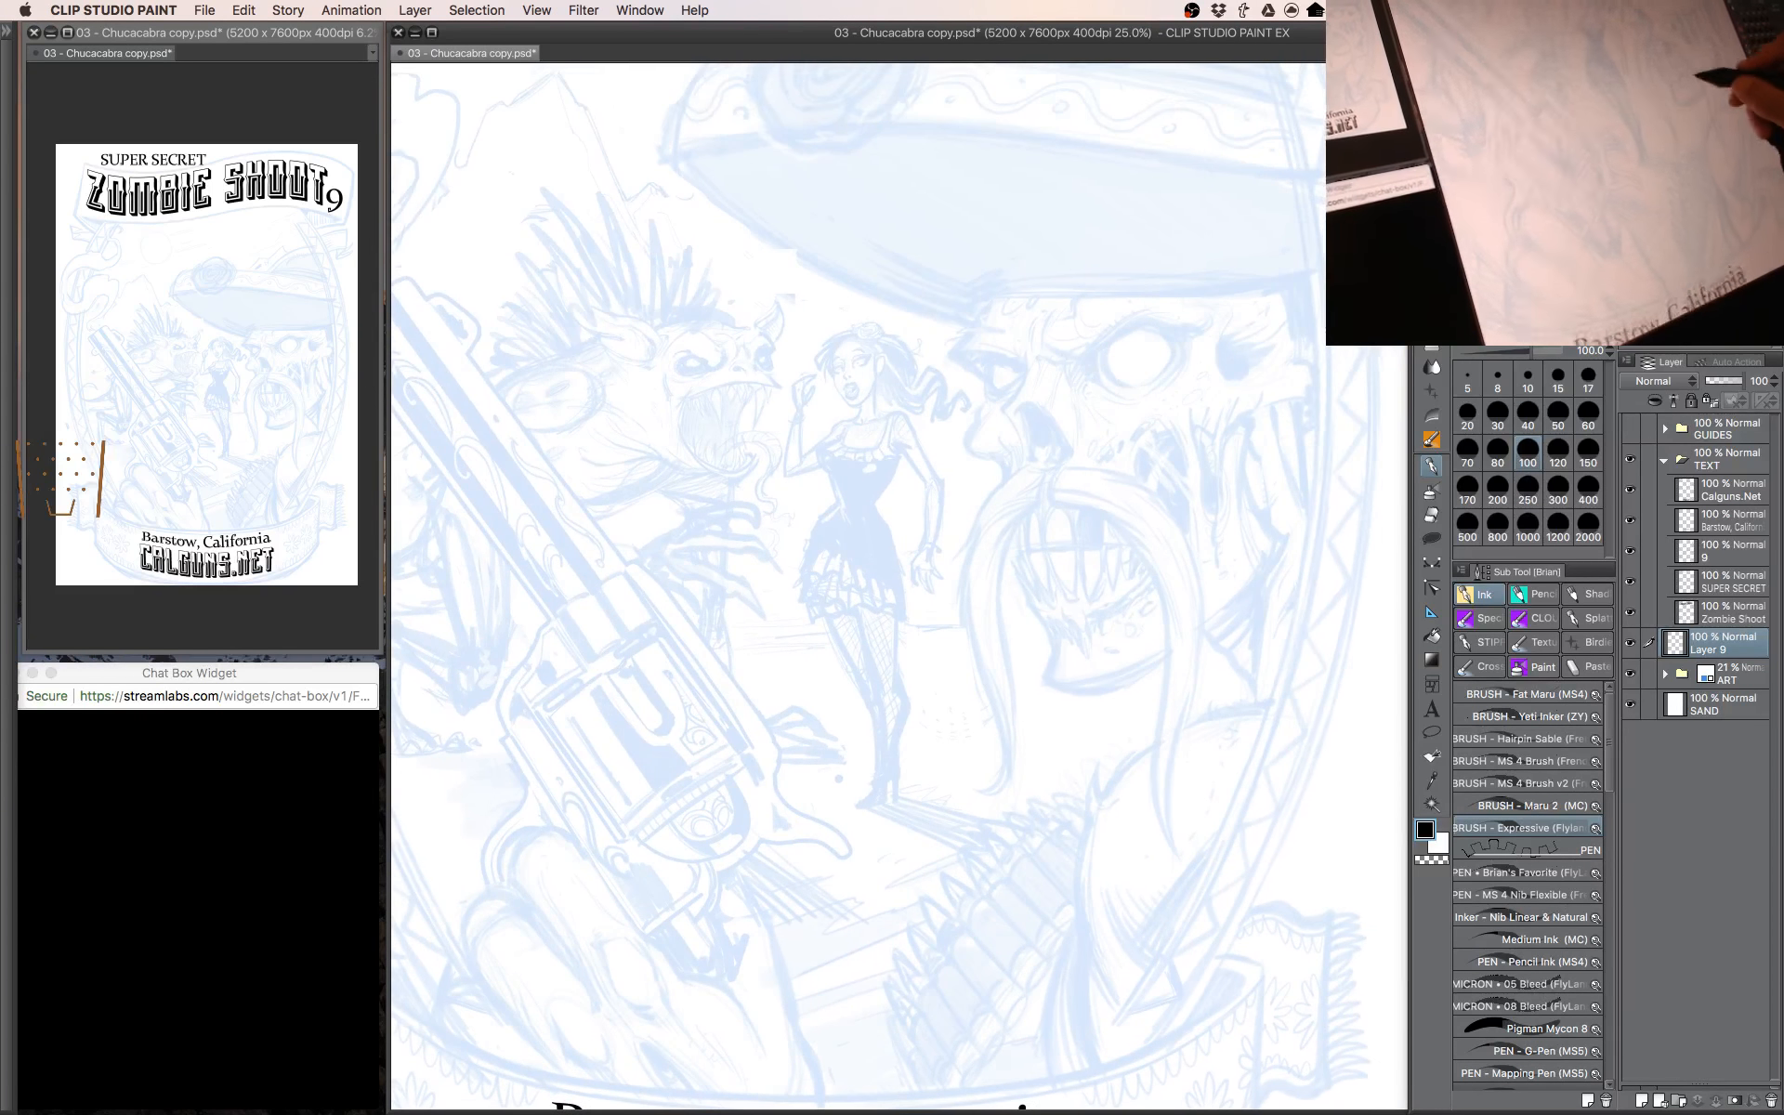
pyautogui.moveTo(1122, 518); pyautogui.dragTo(1195, 868)
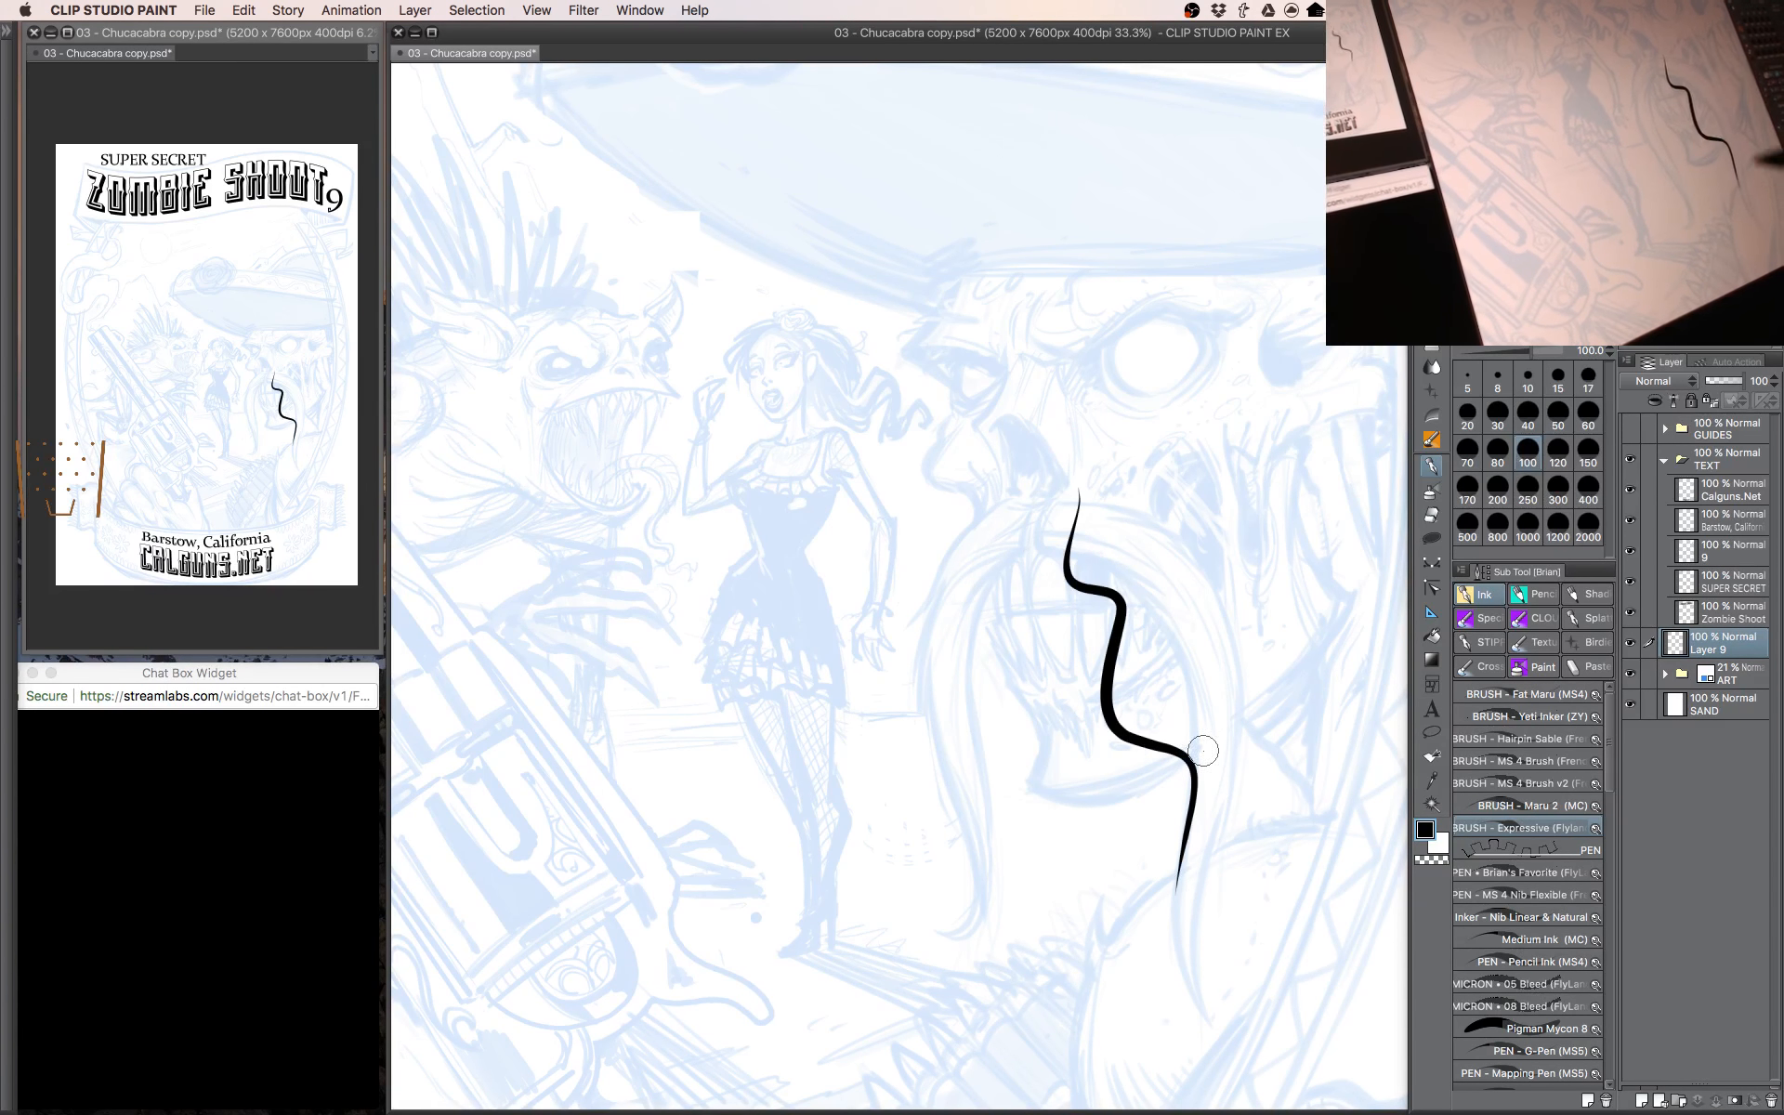
pyautogui.hotkey('ctrl', 'z')
pyautogui.moveTo(1141, 584)
pyautogui.mouseDown()
pyautogui.moveTo(1143, 418)
pyautogui.moveTo(1075, 448)
pyautogui.moveTo(1116, 660)
pyautogui.mouseUp()
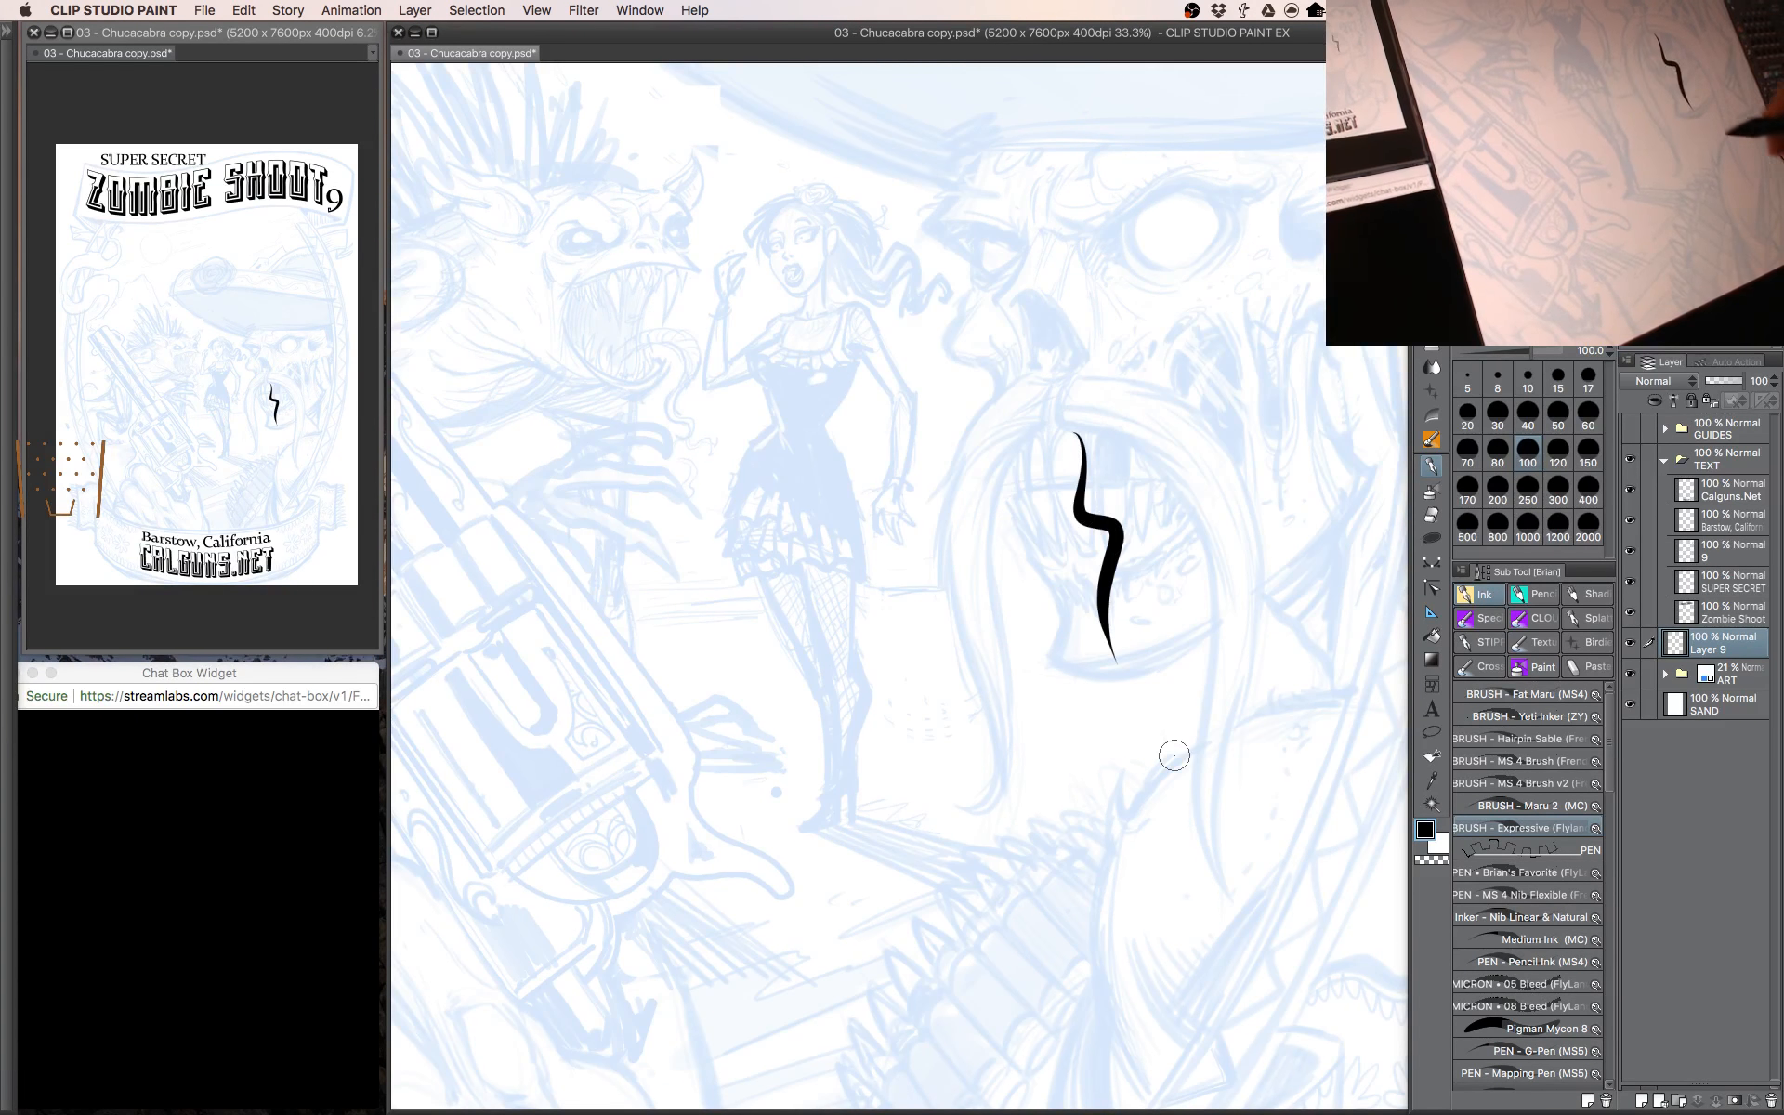
pyautogui.hotkey('ctrl', 'z')
# Reduce the brush size to 70 while inking the hatching at the zombie's mouth corner and the line of its lower jaw.
pyautogui.moveTo(1145, 537); pyautogui.dragTo(1111, 551)
pyautogui.press('[')
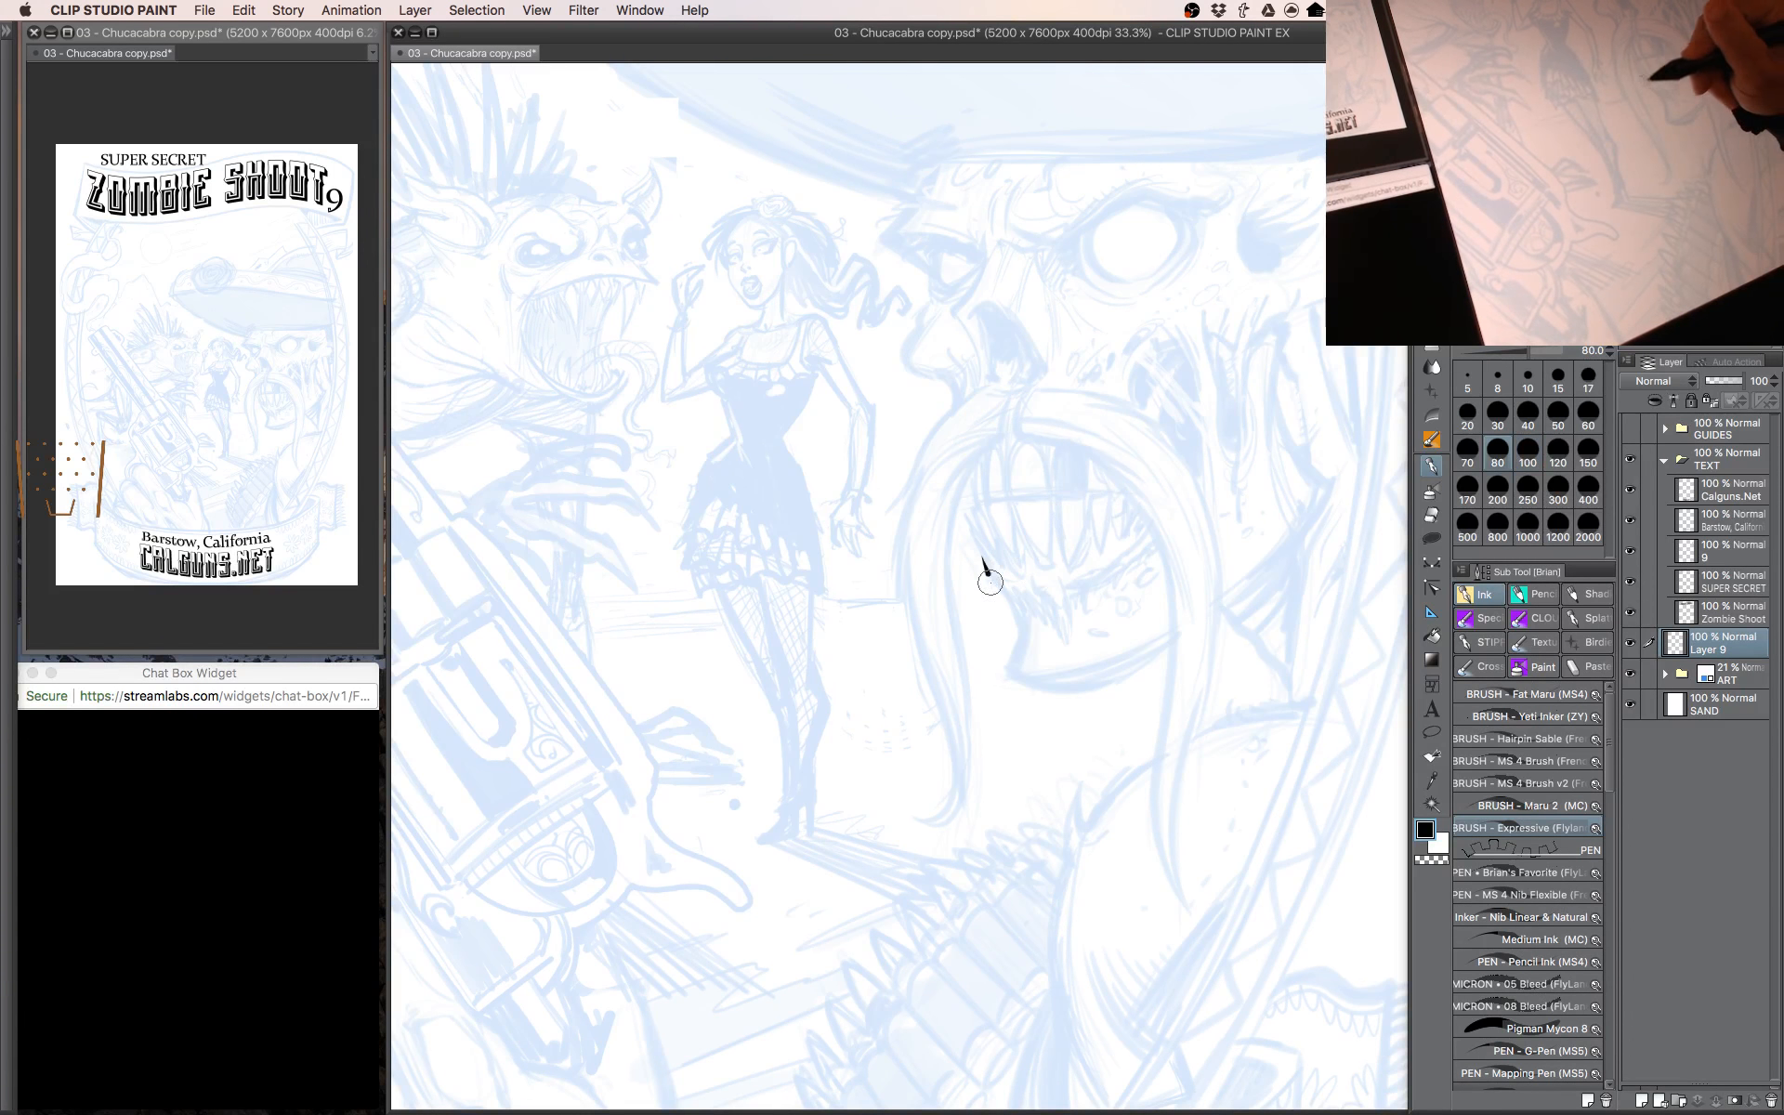
pyautogui.moveTo(983, 558)
pyautogui.mouseDown()
pyautogui.moveTo(1022, 614)
pyautogui.moveTo(1022, 664)
pyautogui.moveTo(1045, 630)
pyautogui.moveTo(1061, 642)
pyautogui.moveTo(1013, 624)
pyautogui.moveTo(1009, 671)
pyautogui.moveTo(1144, 633)
pyautogui.mouseUp()
pyautogui.press('[')
pyautogui.press('[')
pyautogui.press(']')
pyautogui.moveTo(1026, 674)
pyautogui.mouseDown()
pyautogui.moveTo(1100, 674)
pyautogui.moveTo(1076, 679)
pyautogui.moveTo(1182, 635)
pyautogui.mouseUp()
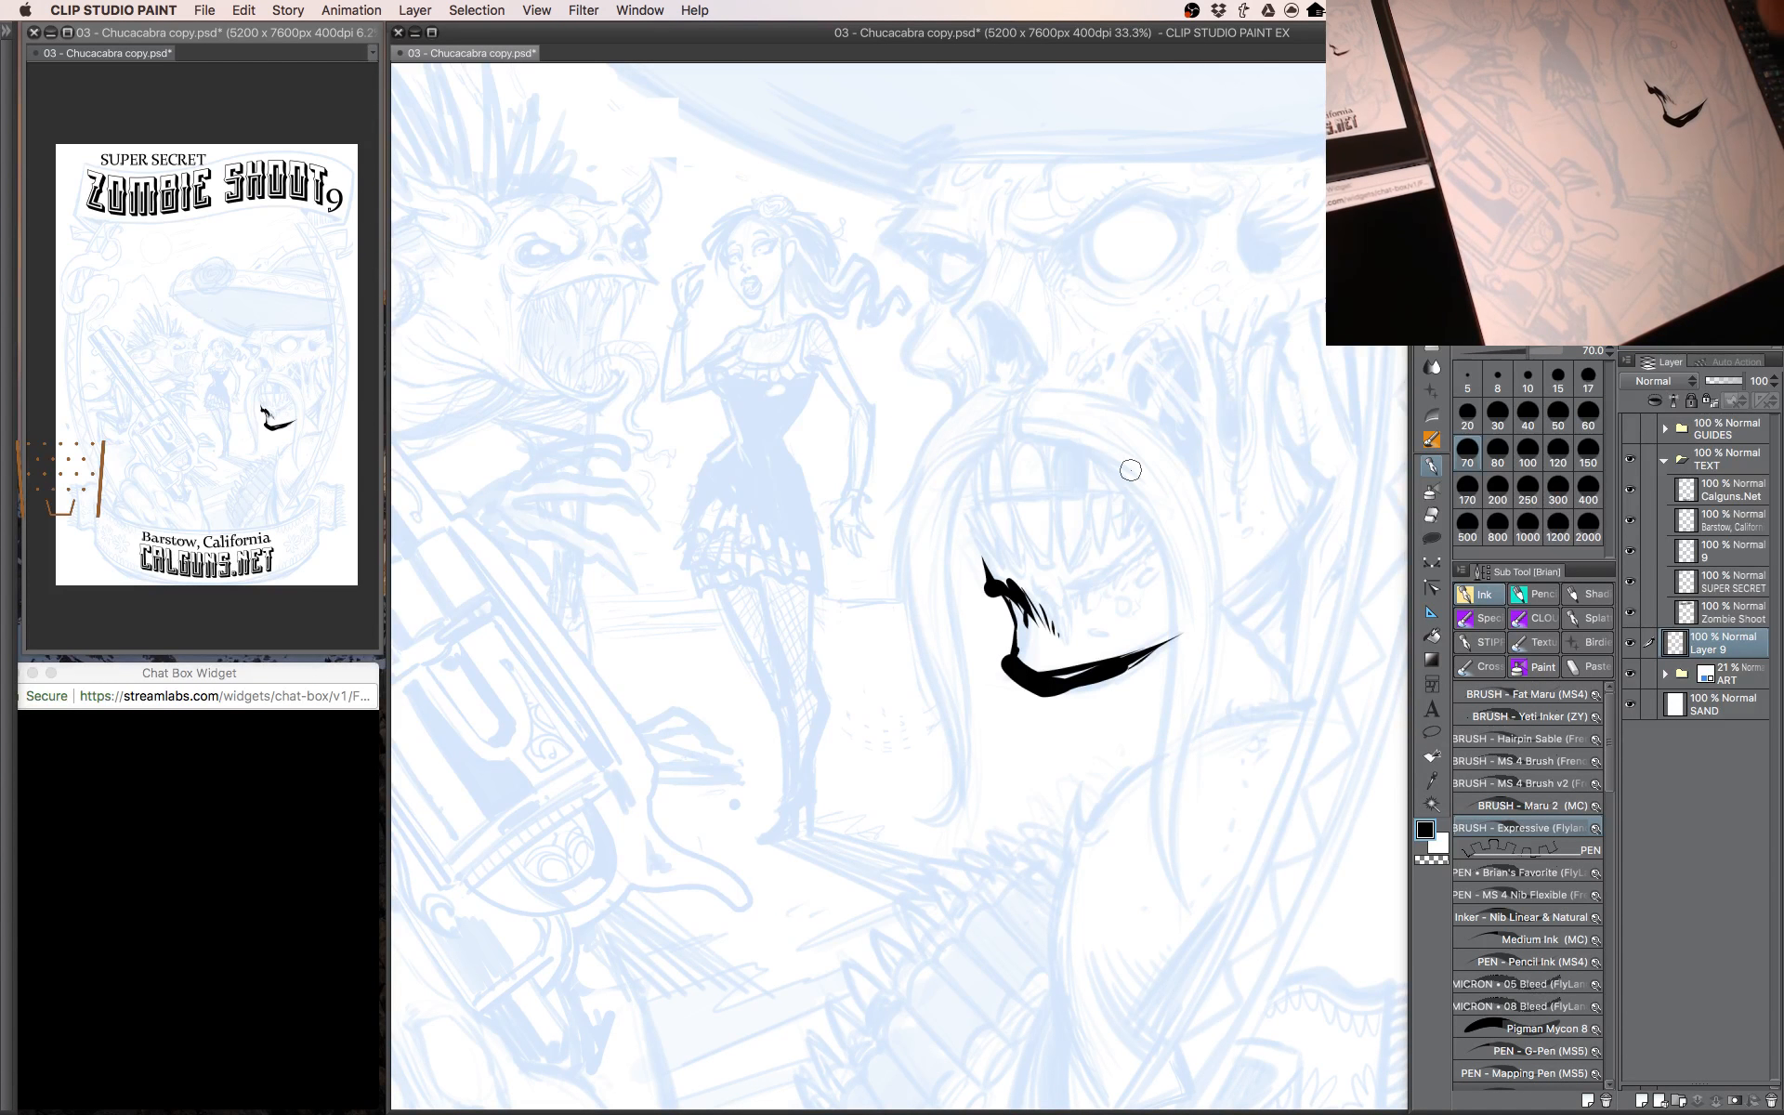
# Switch to the Wacom Tablet preferences, select the pen settings for CLIP STUDIO PAINT.app, and return to the drawing.
pyautogui.press('super+Tab')
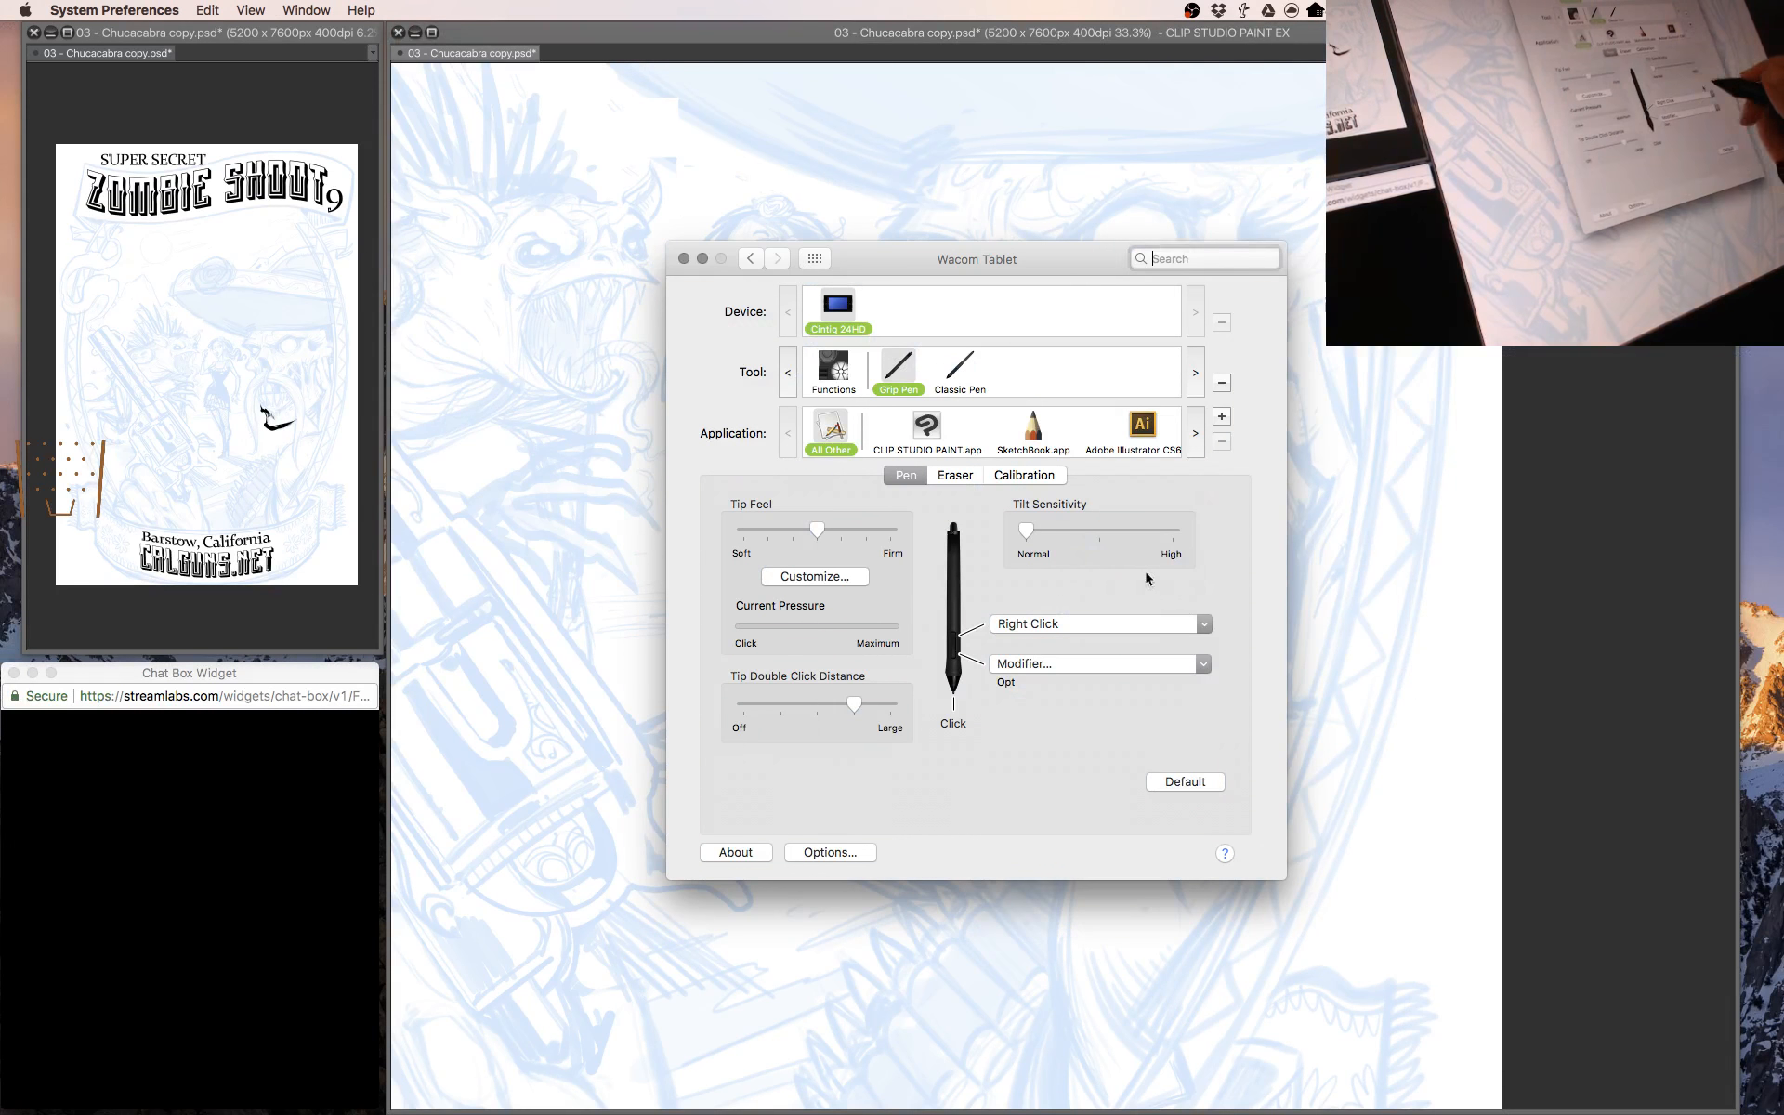
pyautogui.click(931, 426)
pyautogui.press('super+Tab')
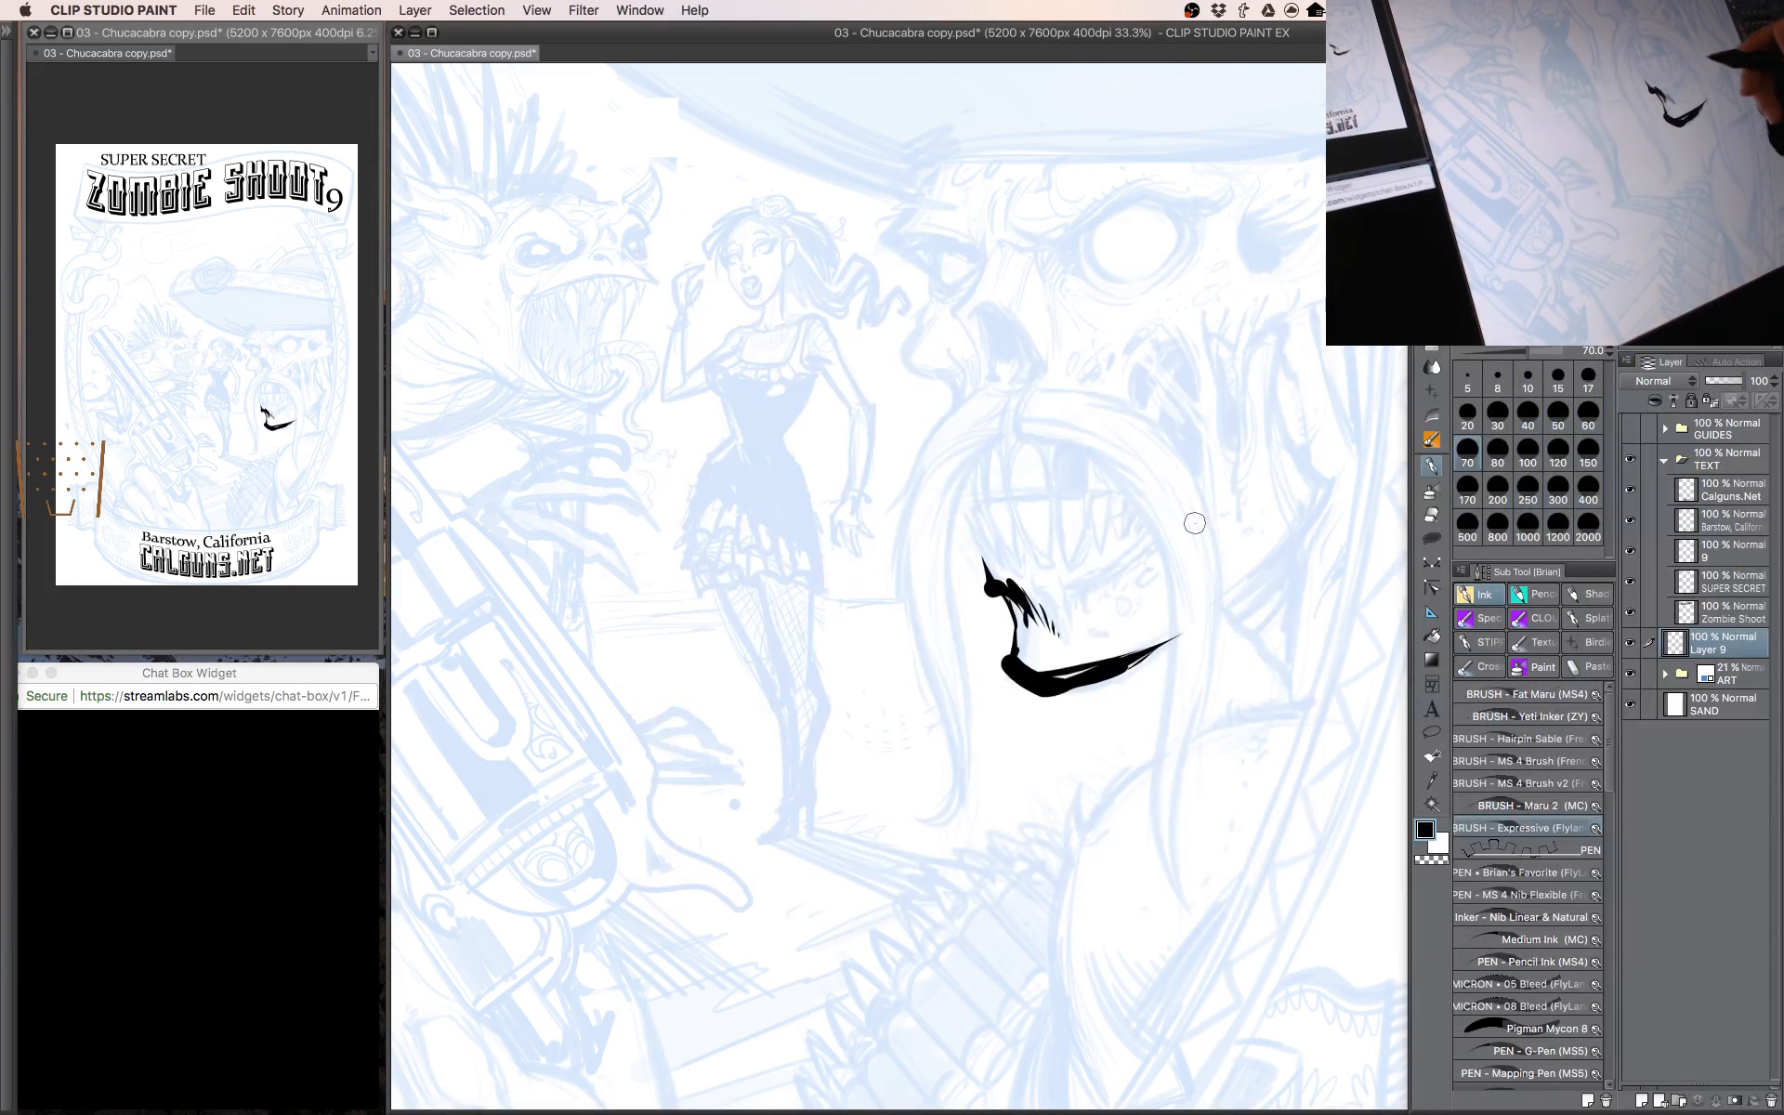
# Undo the latest ink strokes along the zombie's lower jaw.
pyautogui.press('super+z')
pyautogui.press('super+z')
pyautogui.press('super+z')
pyautogui.press('super+z')
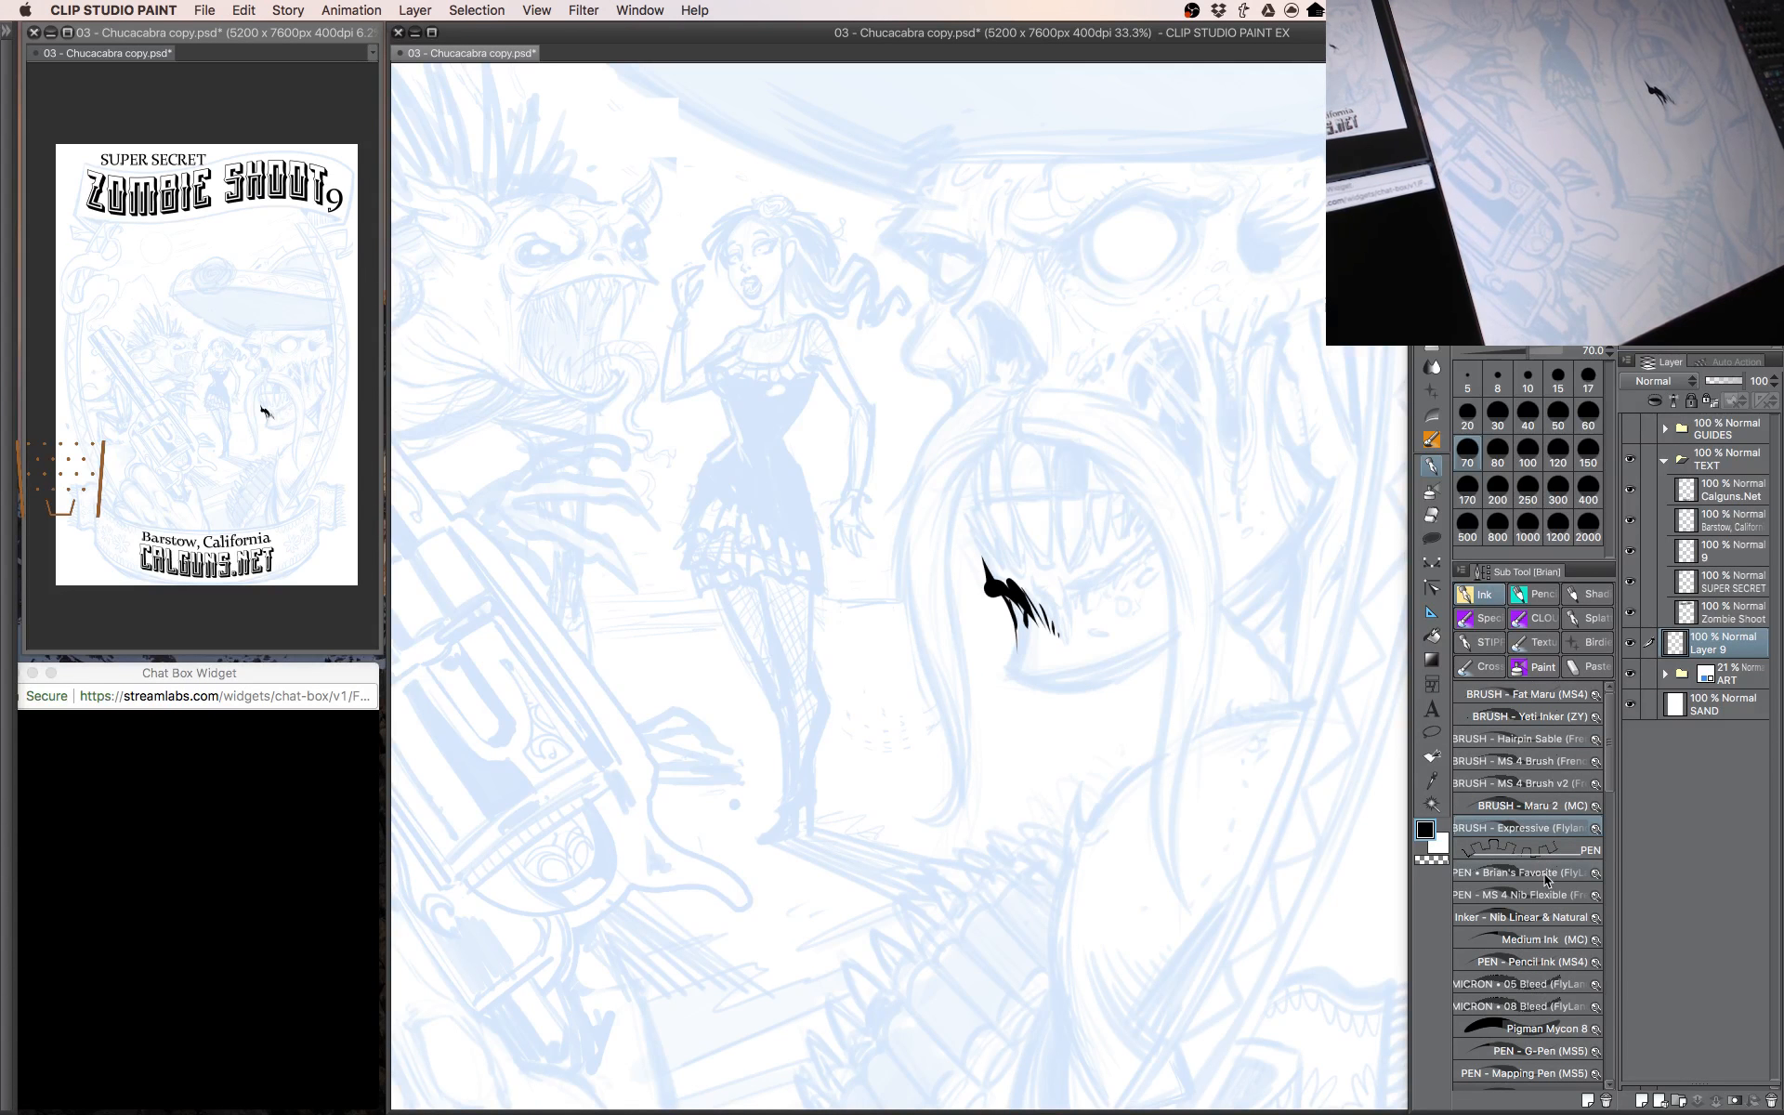
# Choose the Brian's Favorite pen, undo a test stroke made with it, and reduce its size to 150.
pyautogui.click(1520, 895)
pyautogui.click(1521, 873)
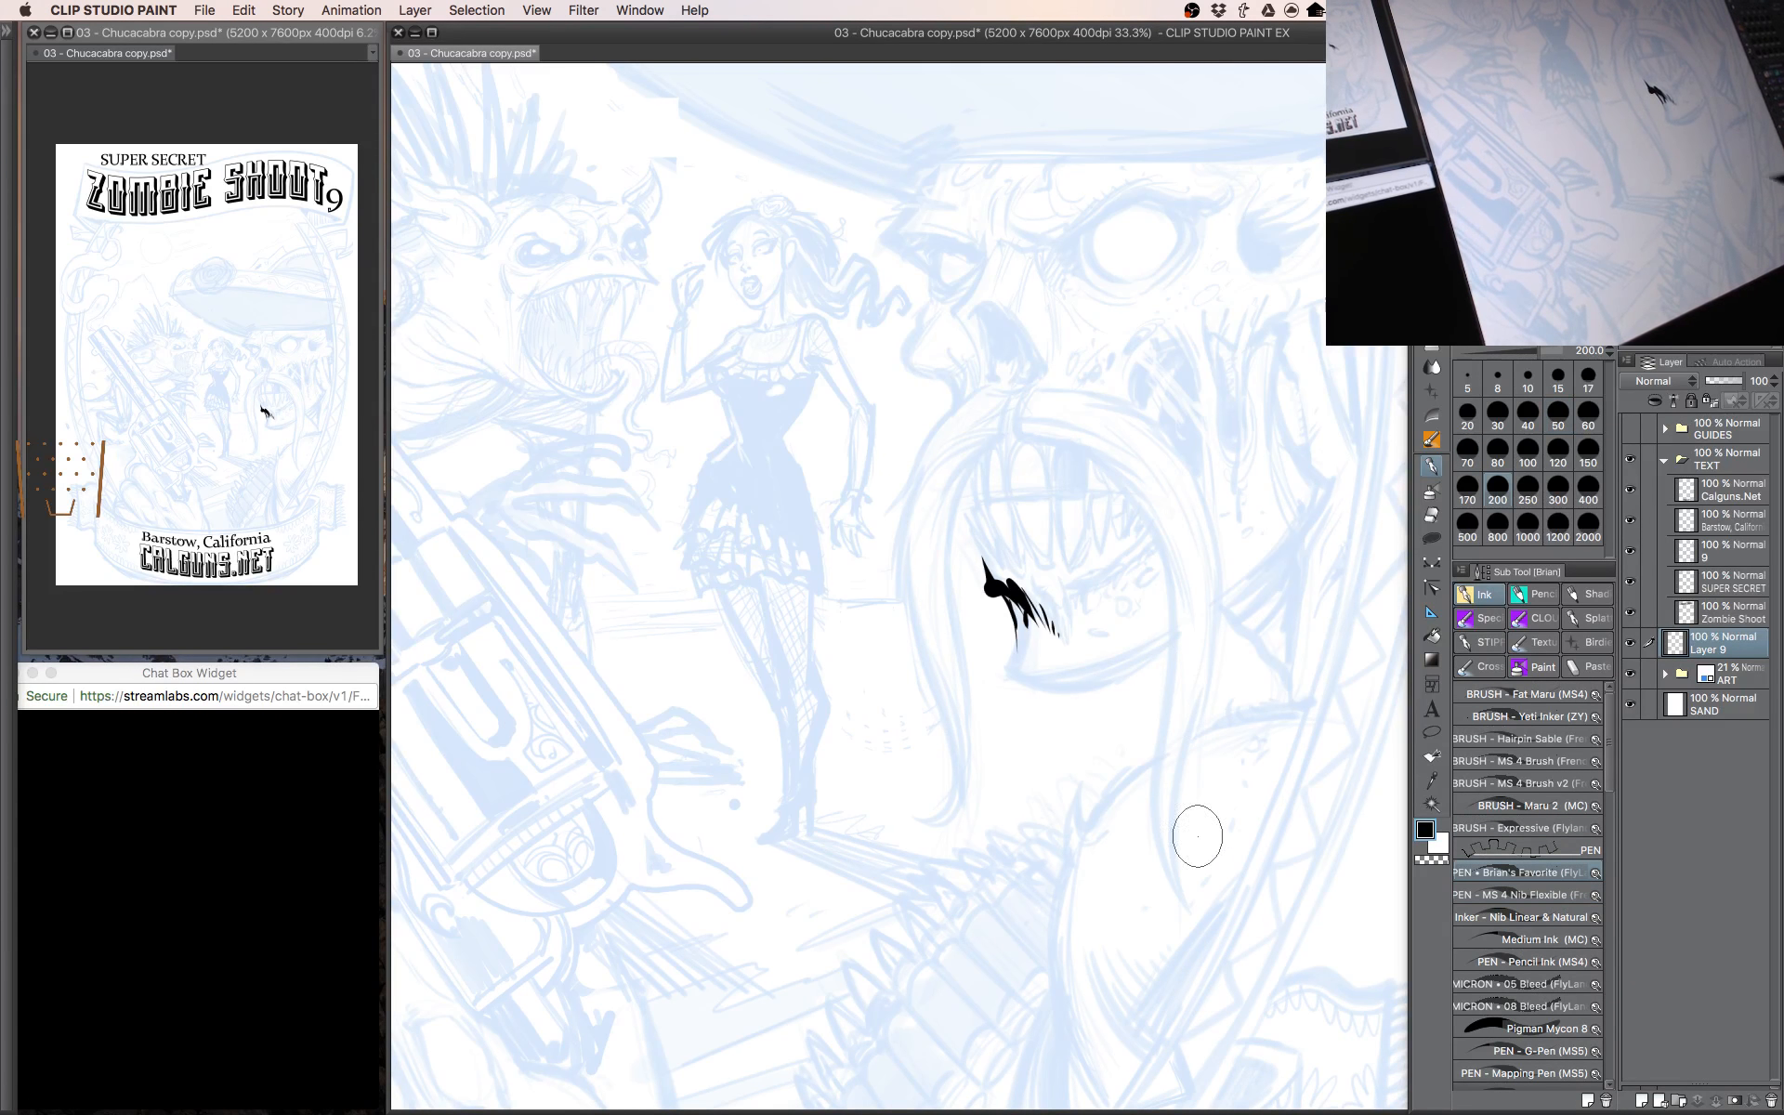
pyautogui.moveTo(1167, 585)
pyautogui.mouseDown()
pyautogui.moveTo(1154, 665)
pyautogui.moveTo(1283, 545)
pyautogui.mouseUp()
pyautogui.press('super+z')
pyautogui.press('[')
pyautogui.press('[')
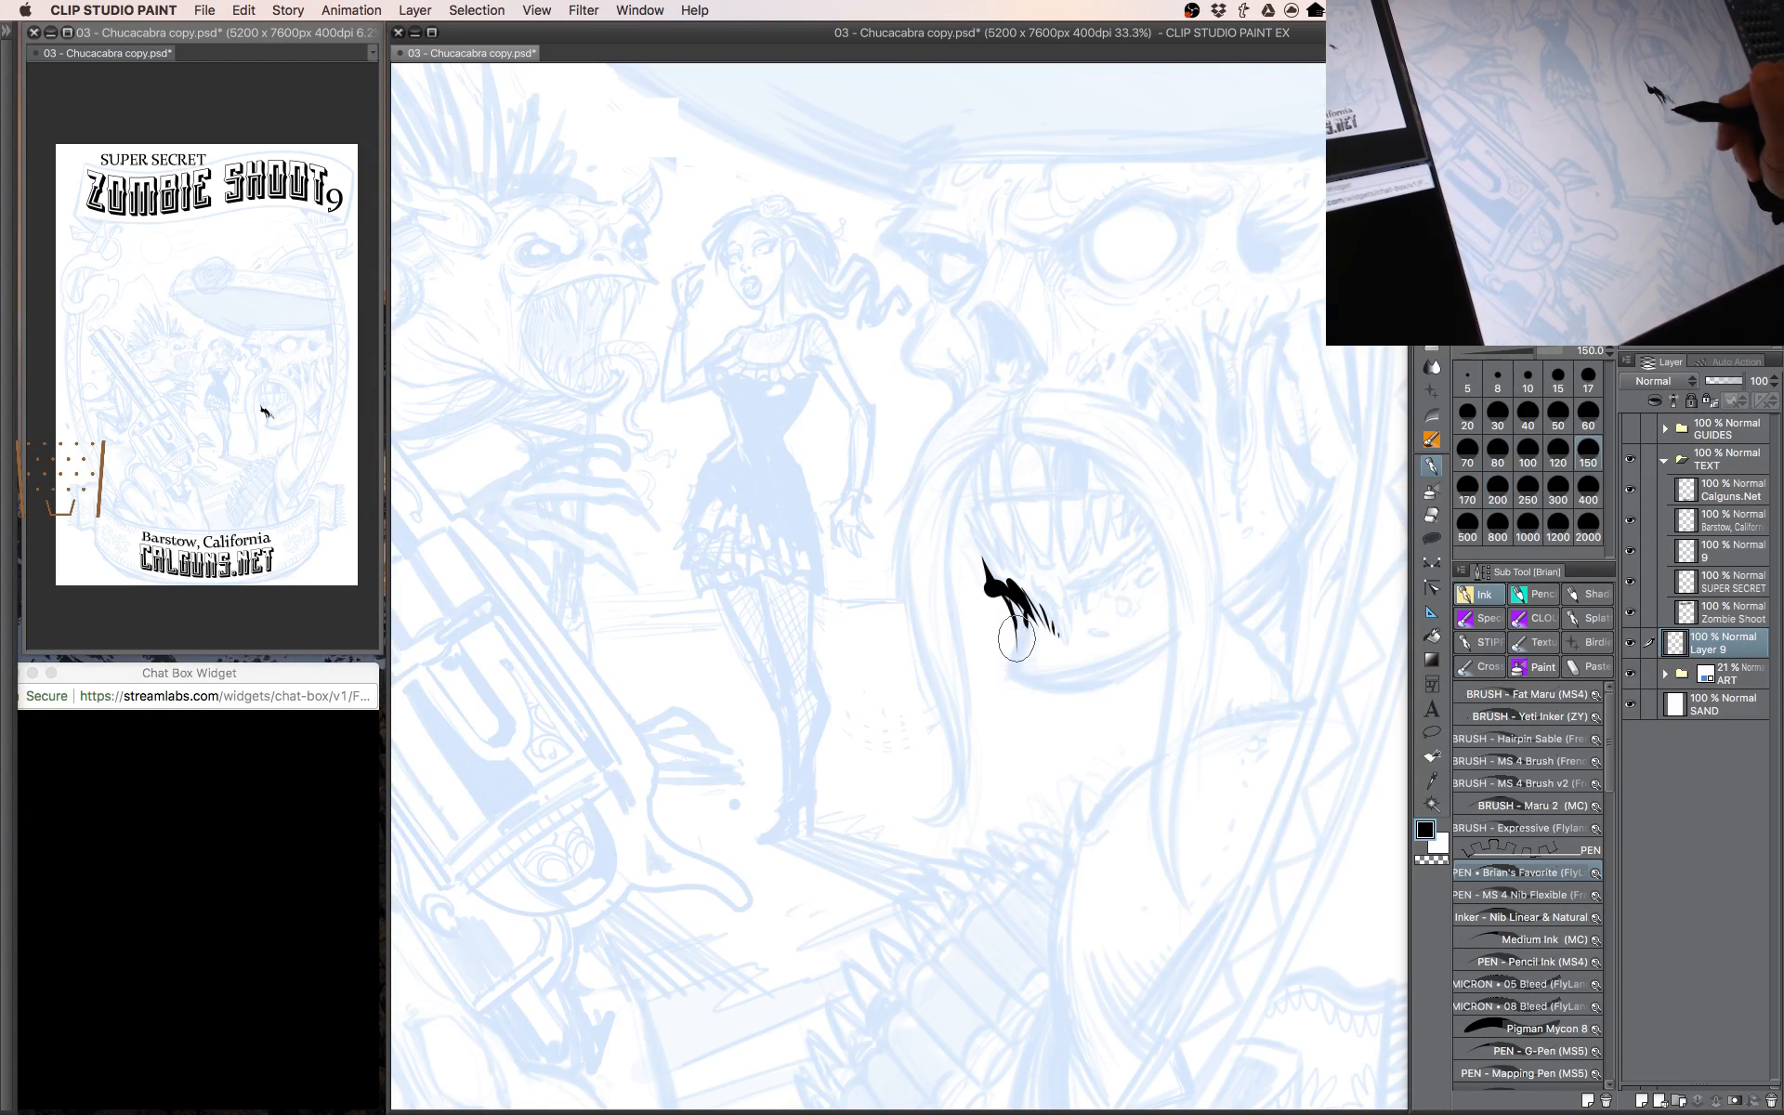
# Try inking the zombie's lower jaw line with the Brian's Favorite pen, and undo all remaining ink marks.
pyautogui.moveTo(1017, 609)
pyautogui.mouseDown()
pyautogui.moveTo(1008, 684)
pyautogui.moveTo(1139, 671)
pyautogui.mouseUp()
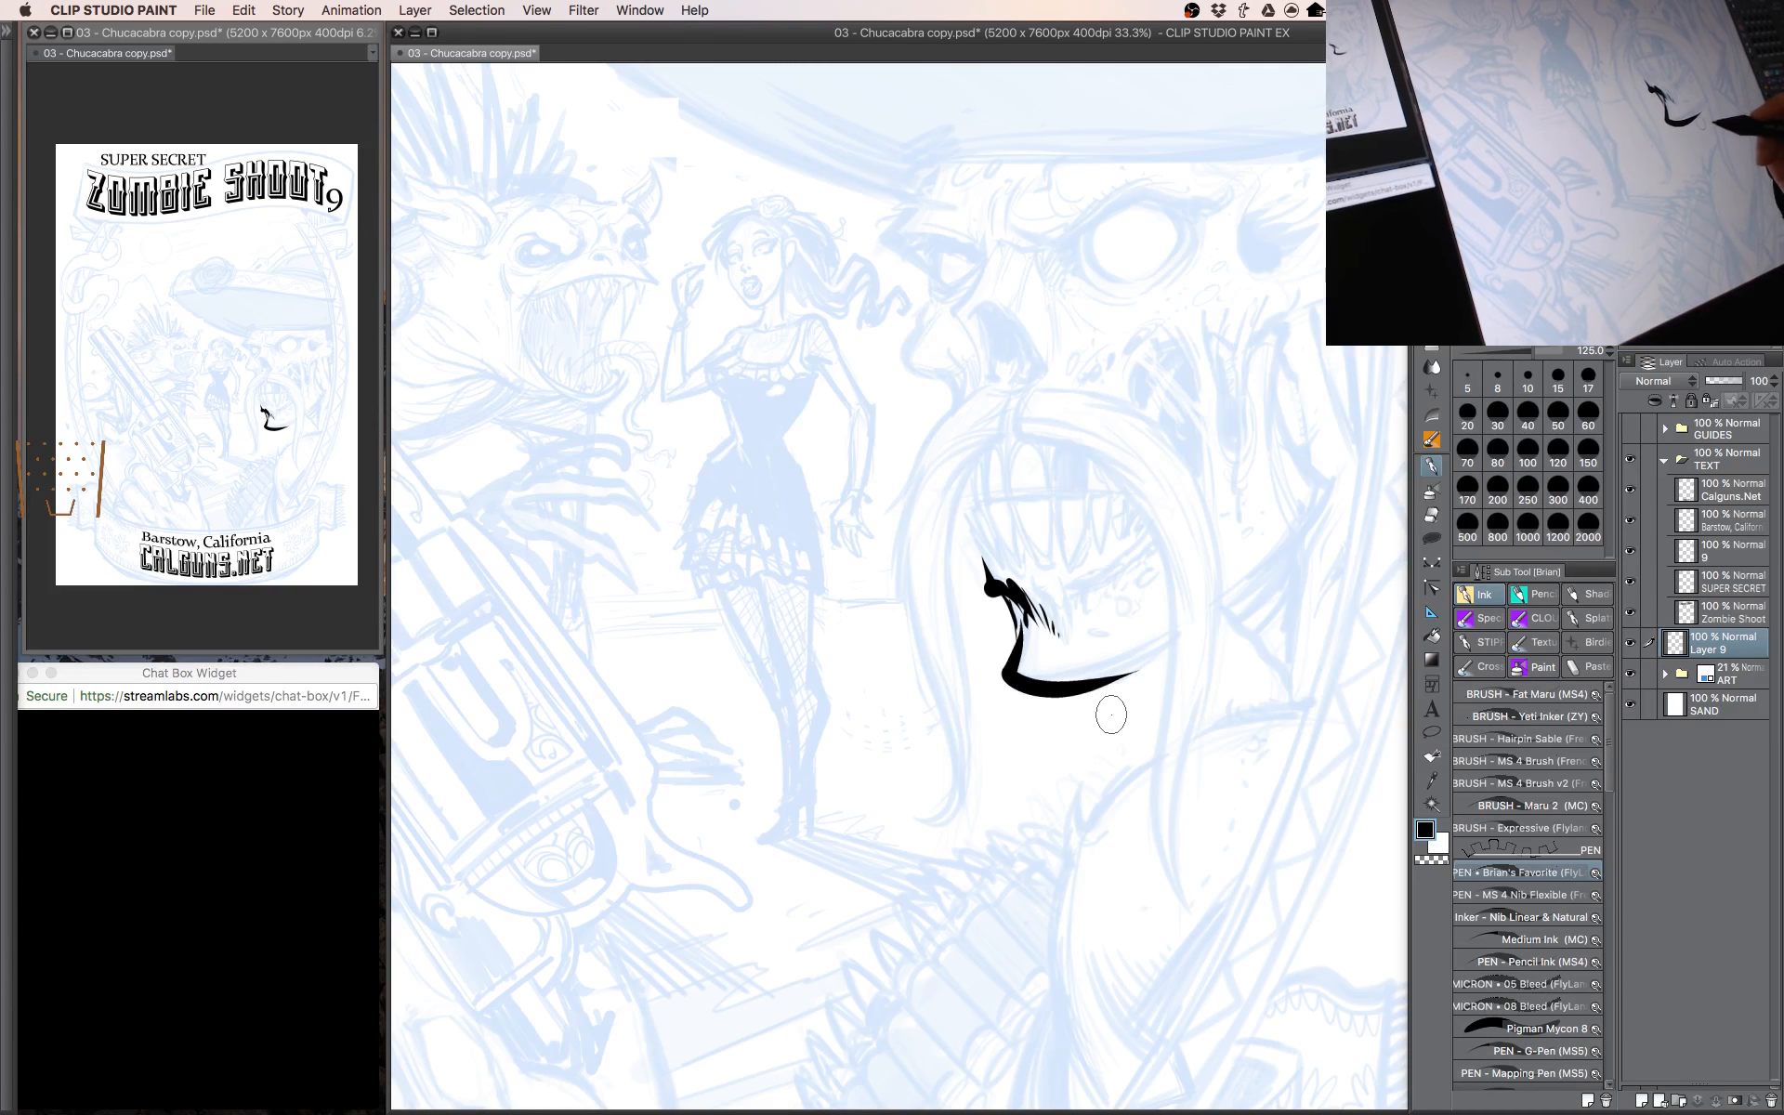
pyautogui.press('super+z')
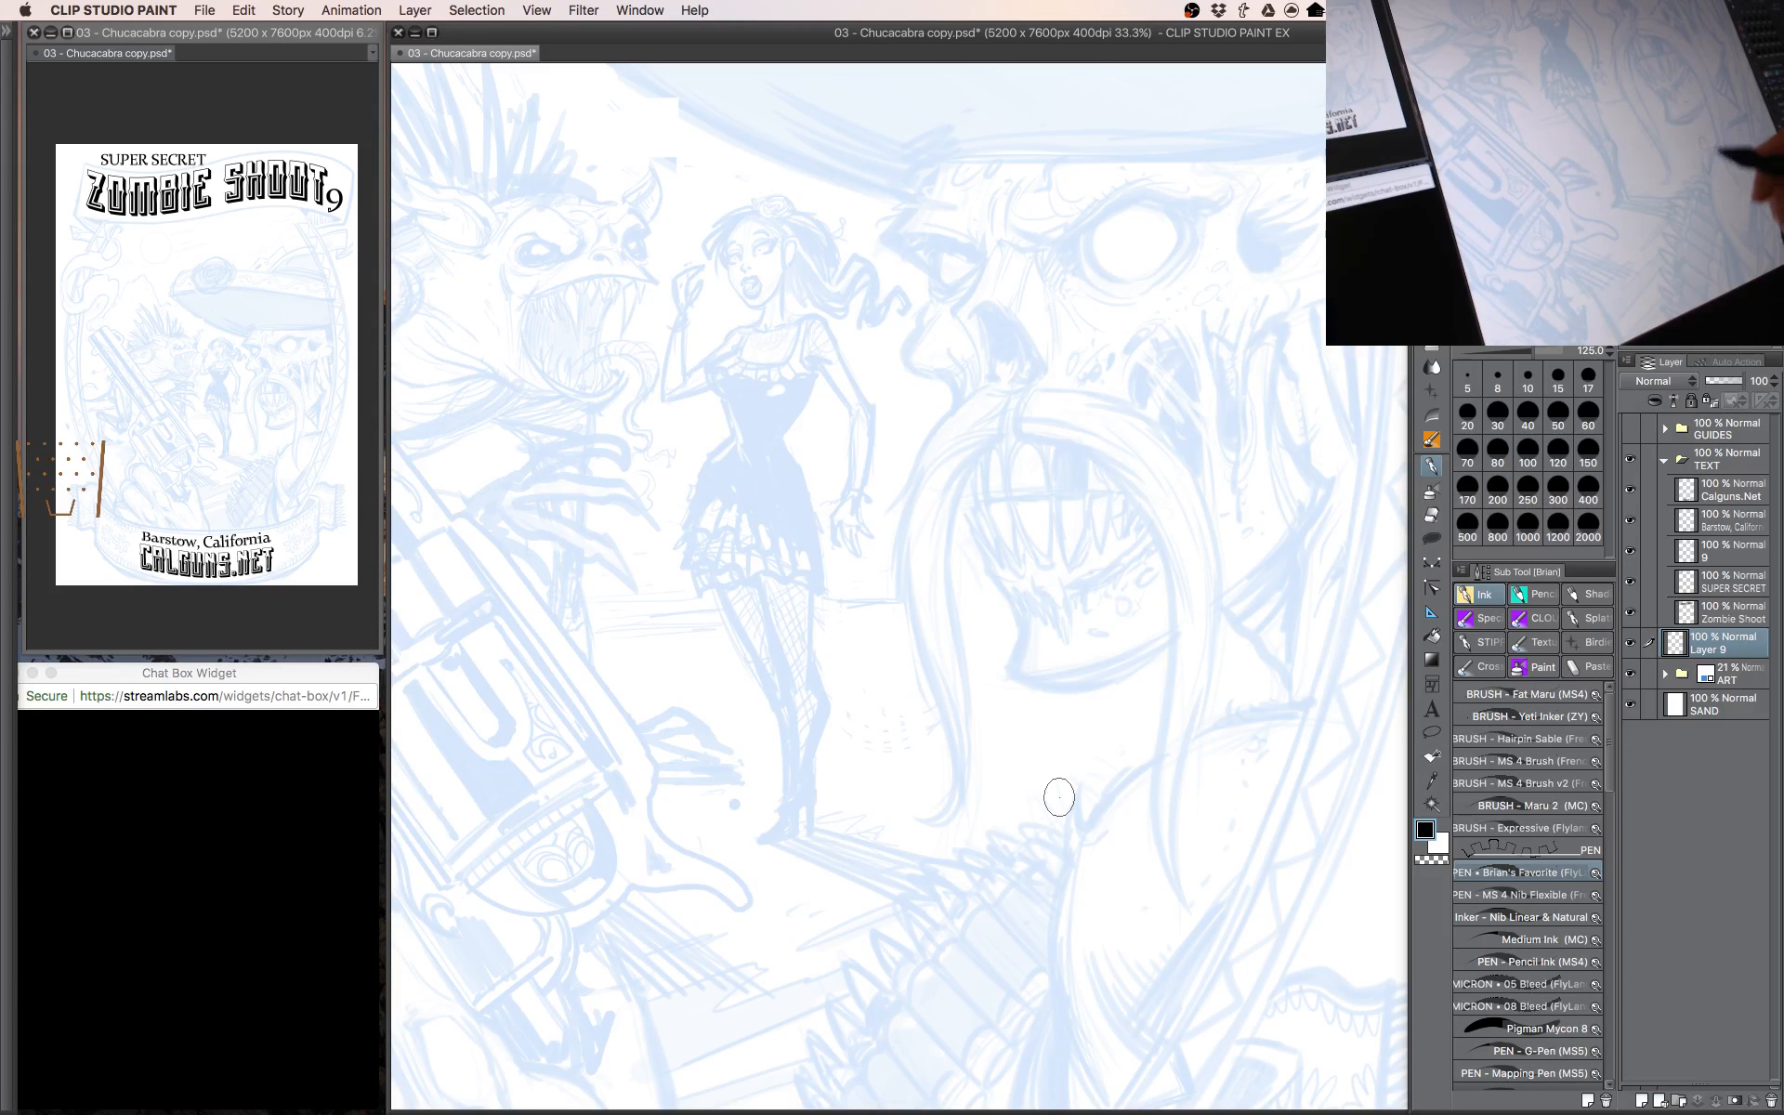
# Ink the zombie's lower lip and the left corner of its open mouth with the Brian's Favorite pen at size 80.
pyautogui.click(1527, 877)
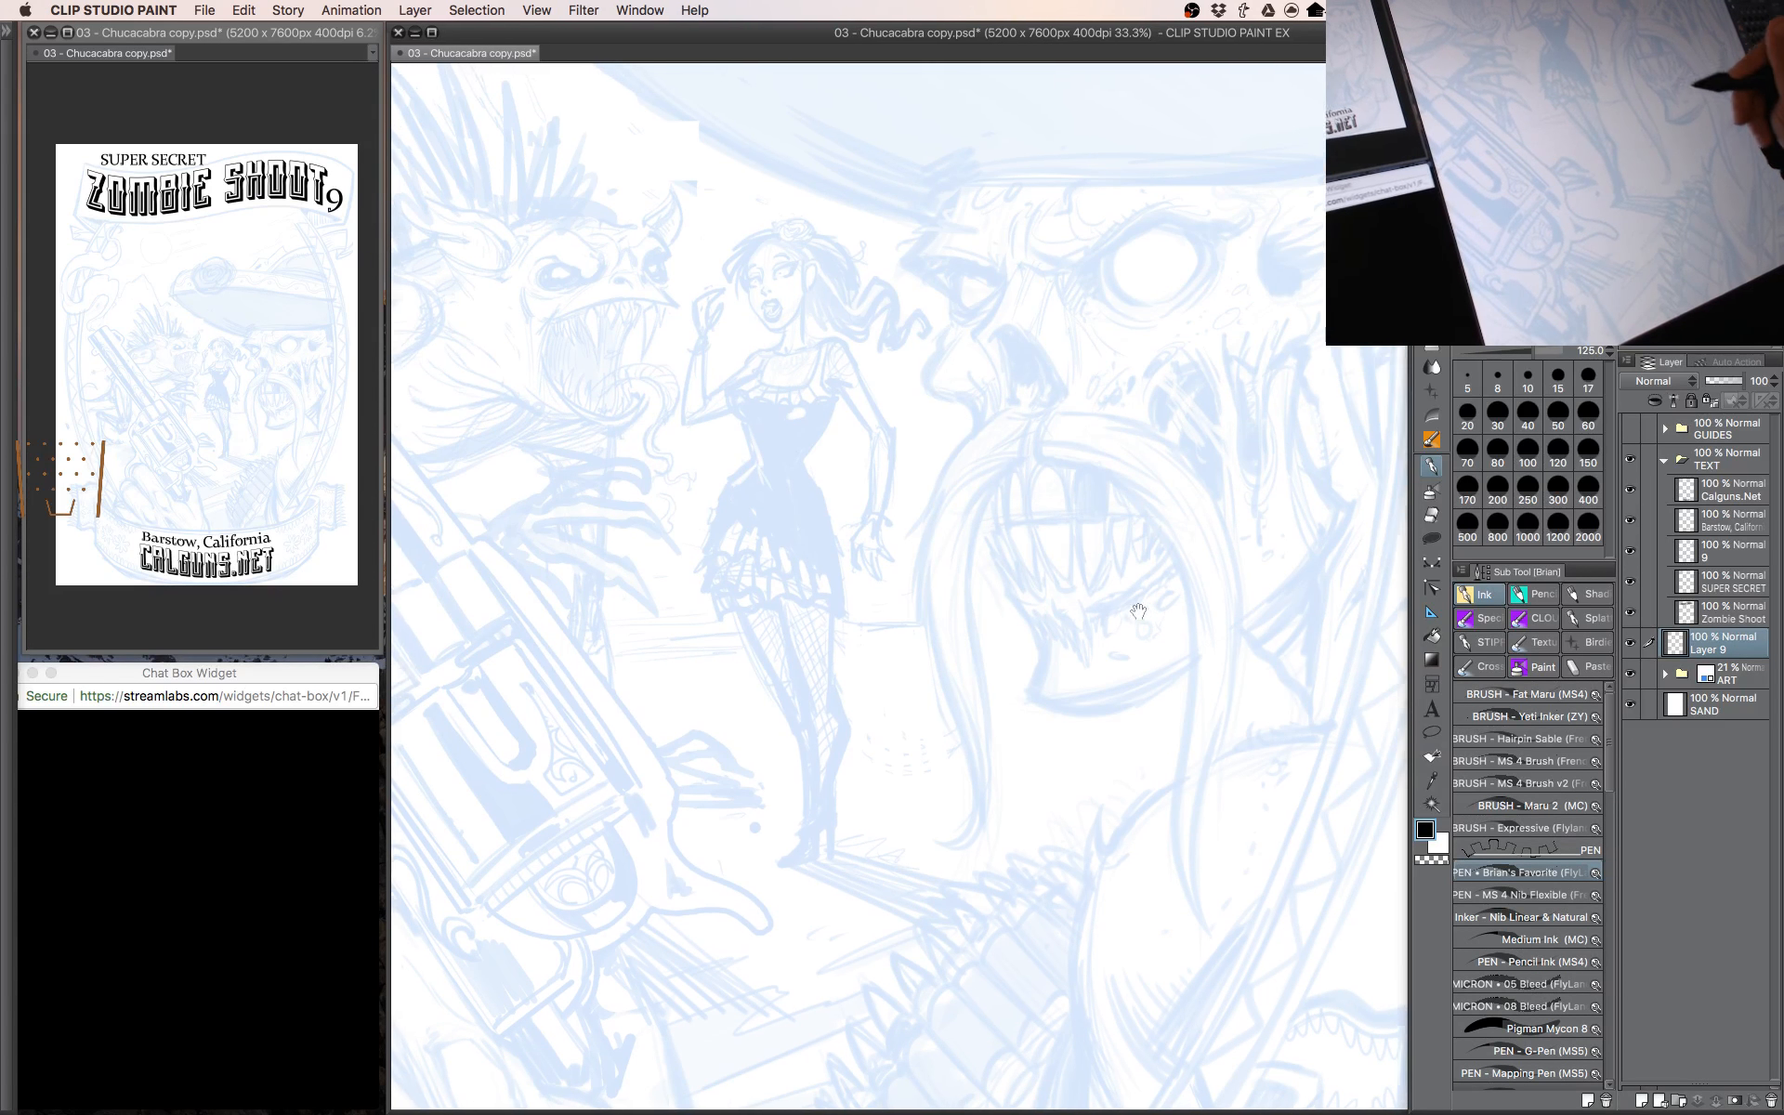
pyautogui.moveTo(1006, 574)
pyautogui.mouseDown()
pyautogui.moveTo(1052, 677)
pyautogui.moveTo(1148, 625)
pyautogui.mouseUp()
pyautogui.press('[')
pyautogui.press('[')
pyautogui.press(']')
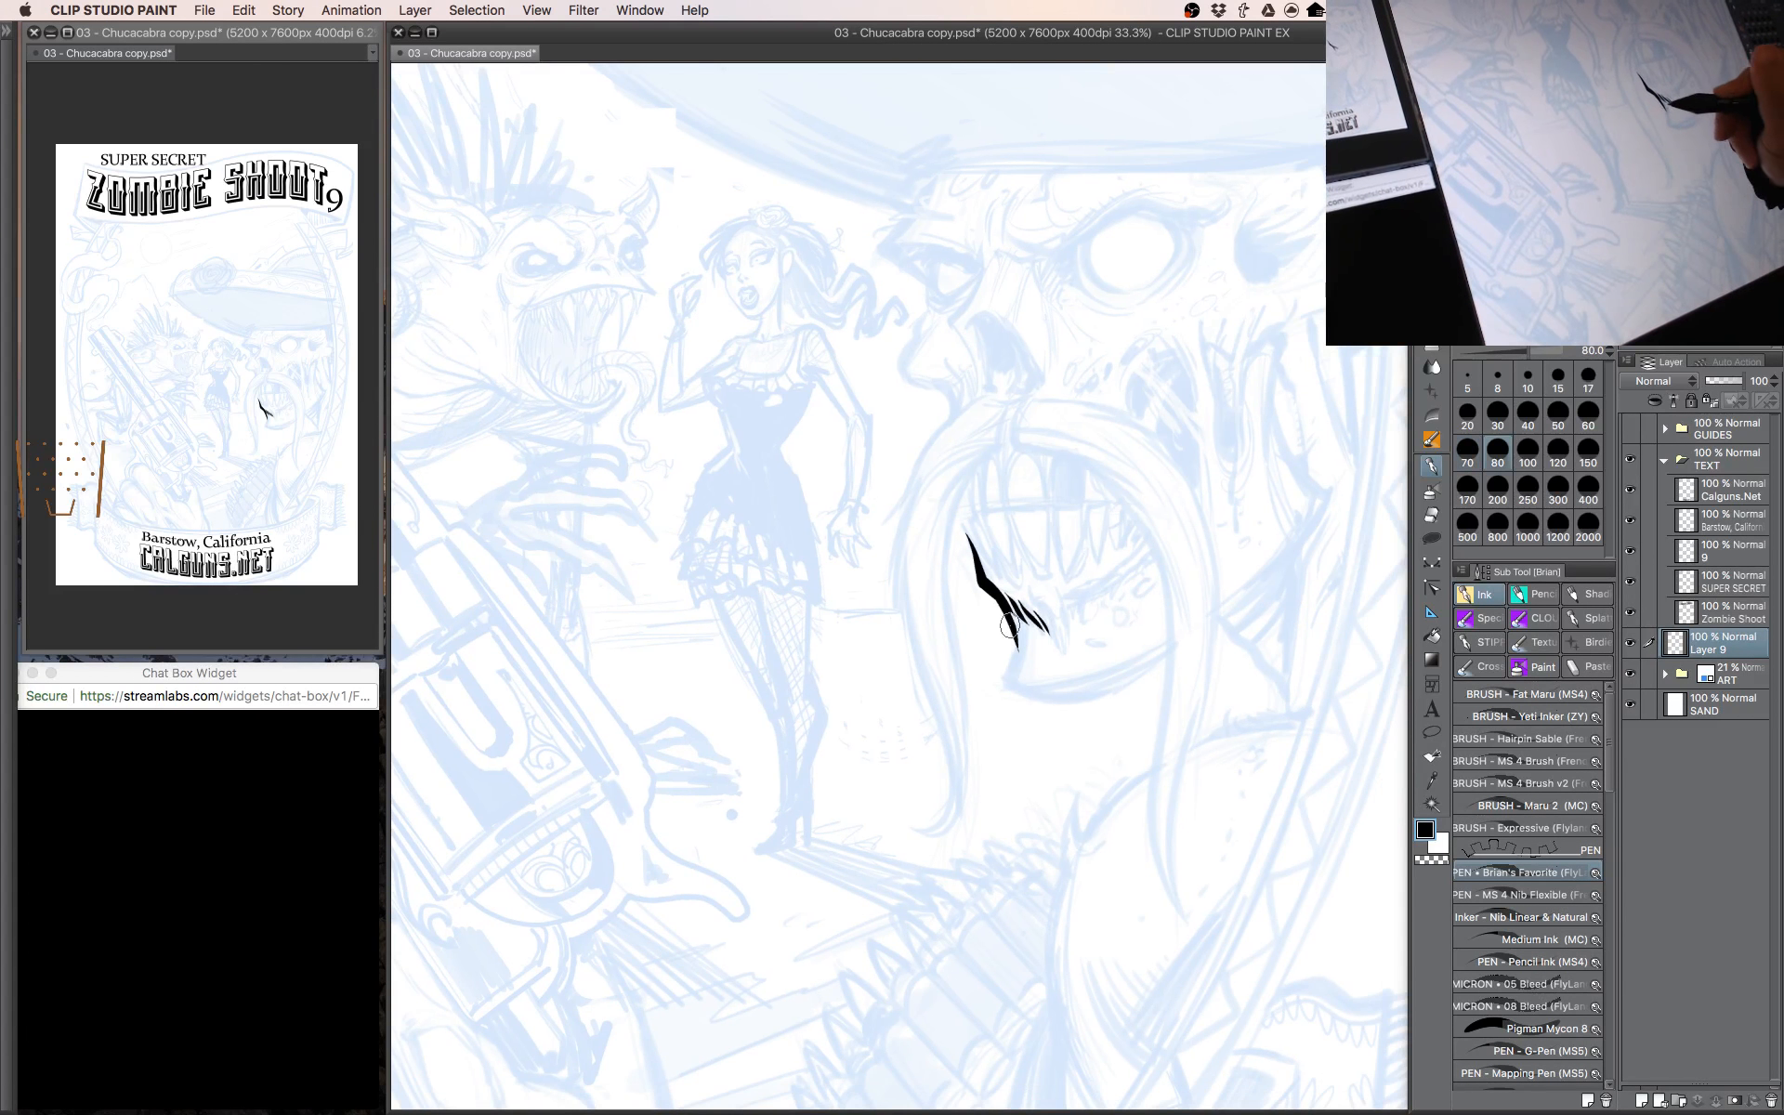
pyautogui.moveTo(1011, 616)
pyautogui.mouseDown()
pyautogui.moveTo(1008, 677)
pyautogui.moveTo(1032, 693)
pyautogui.moveTo(1134, 648)
pyautogui.moveTo(1038, 690)
pyautogui.moveTo(1141, 656)
pyautogui.moveTo(1106, 685)
pyautogui.moveTo(1169, 641)
pyautogui.mouseUp()
pyautogui.press(']')
pyautogui.press('[')
pyautogui.press('[')
# Ink the feathered shadow on the zombie's right cheek beside the mouth with the pen at size 60.
pyautogui.moveTo(1224, 577)
pyautogui.mouseDown()
pyautogui.moveTo(1125, 679)
pyautogui.moveTo(1145, 681)
pyautogui.moveTo(1192, 613)
pyautogui.mouseUp()
pyautogui.press('[')
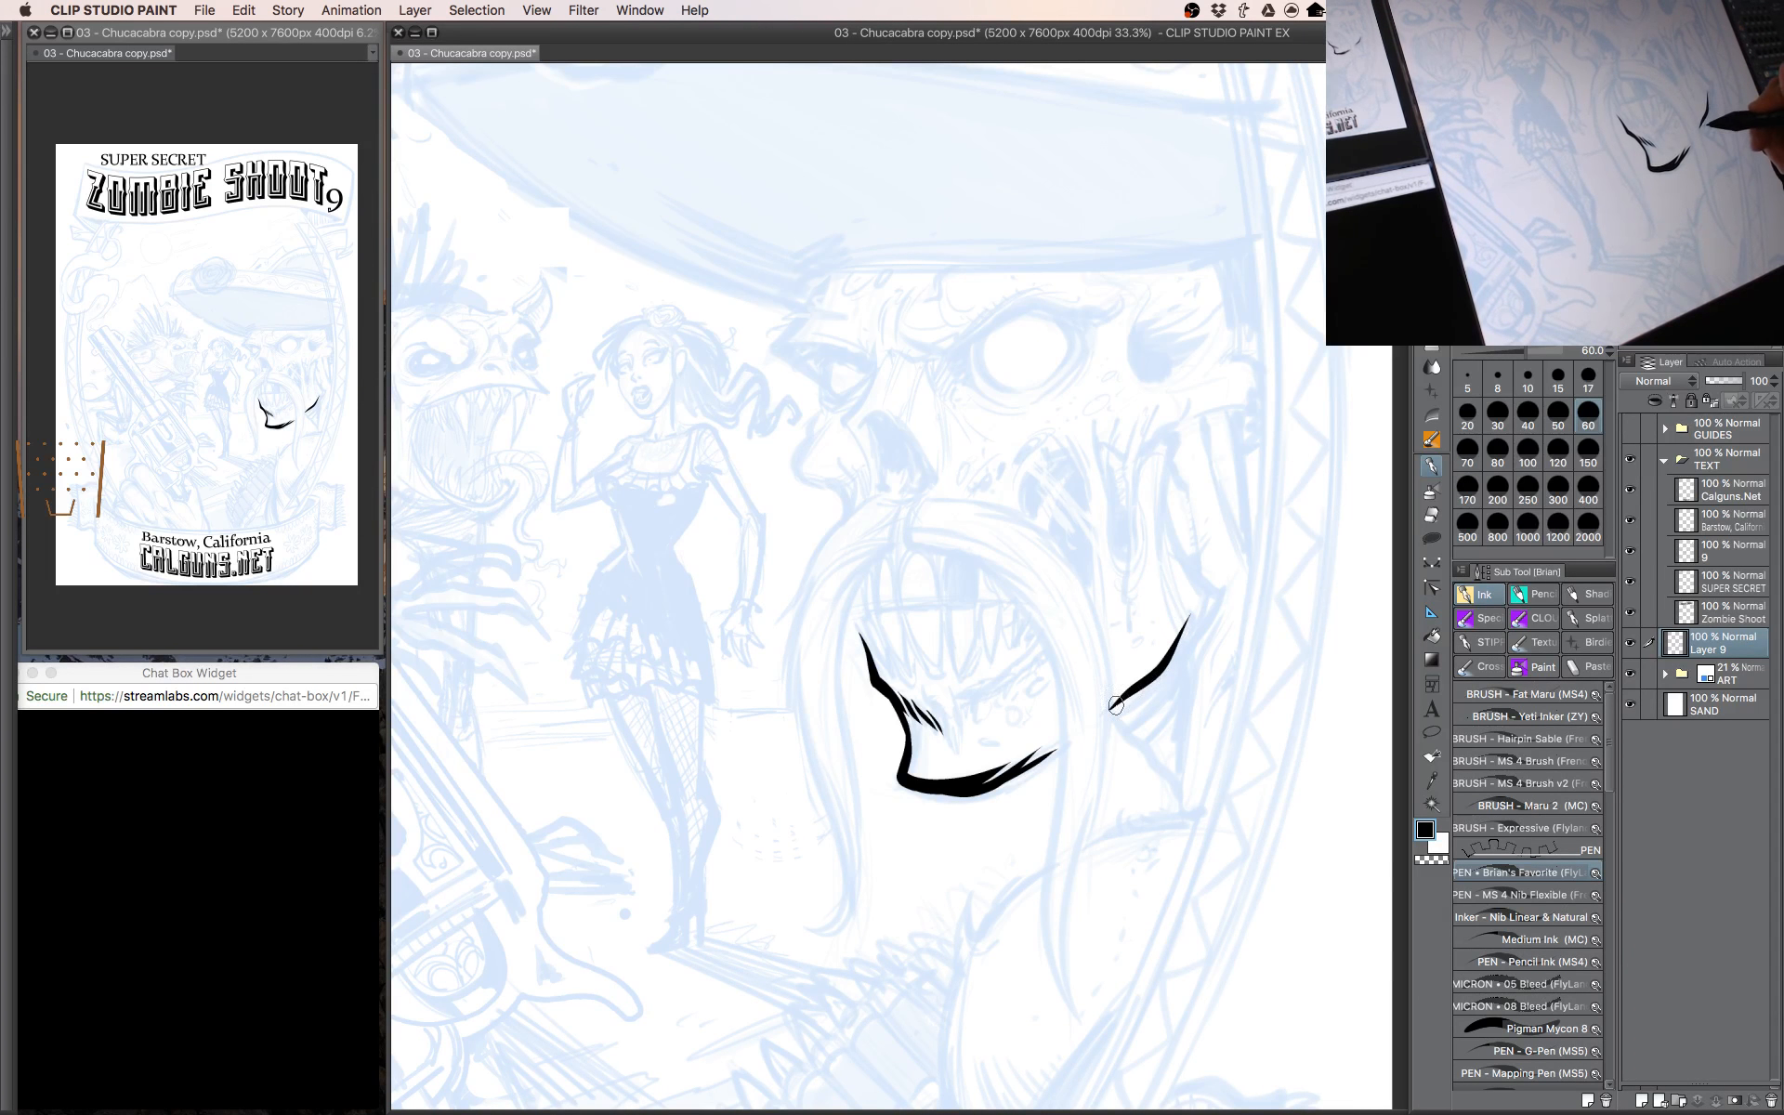
pyautogui.moveTo(1110, 711); pyautogui.dragTo(1190, 621)
pyautogui.press('[')
pyautogui.moveTo(1112, 712)
pyautogui.mouseDown()
pyautogui.moveTo(1172, 680)
pyautogui.moveTo(1184, 555)
pyautogui.mouseUp()
pyautogui.press(']')
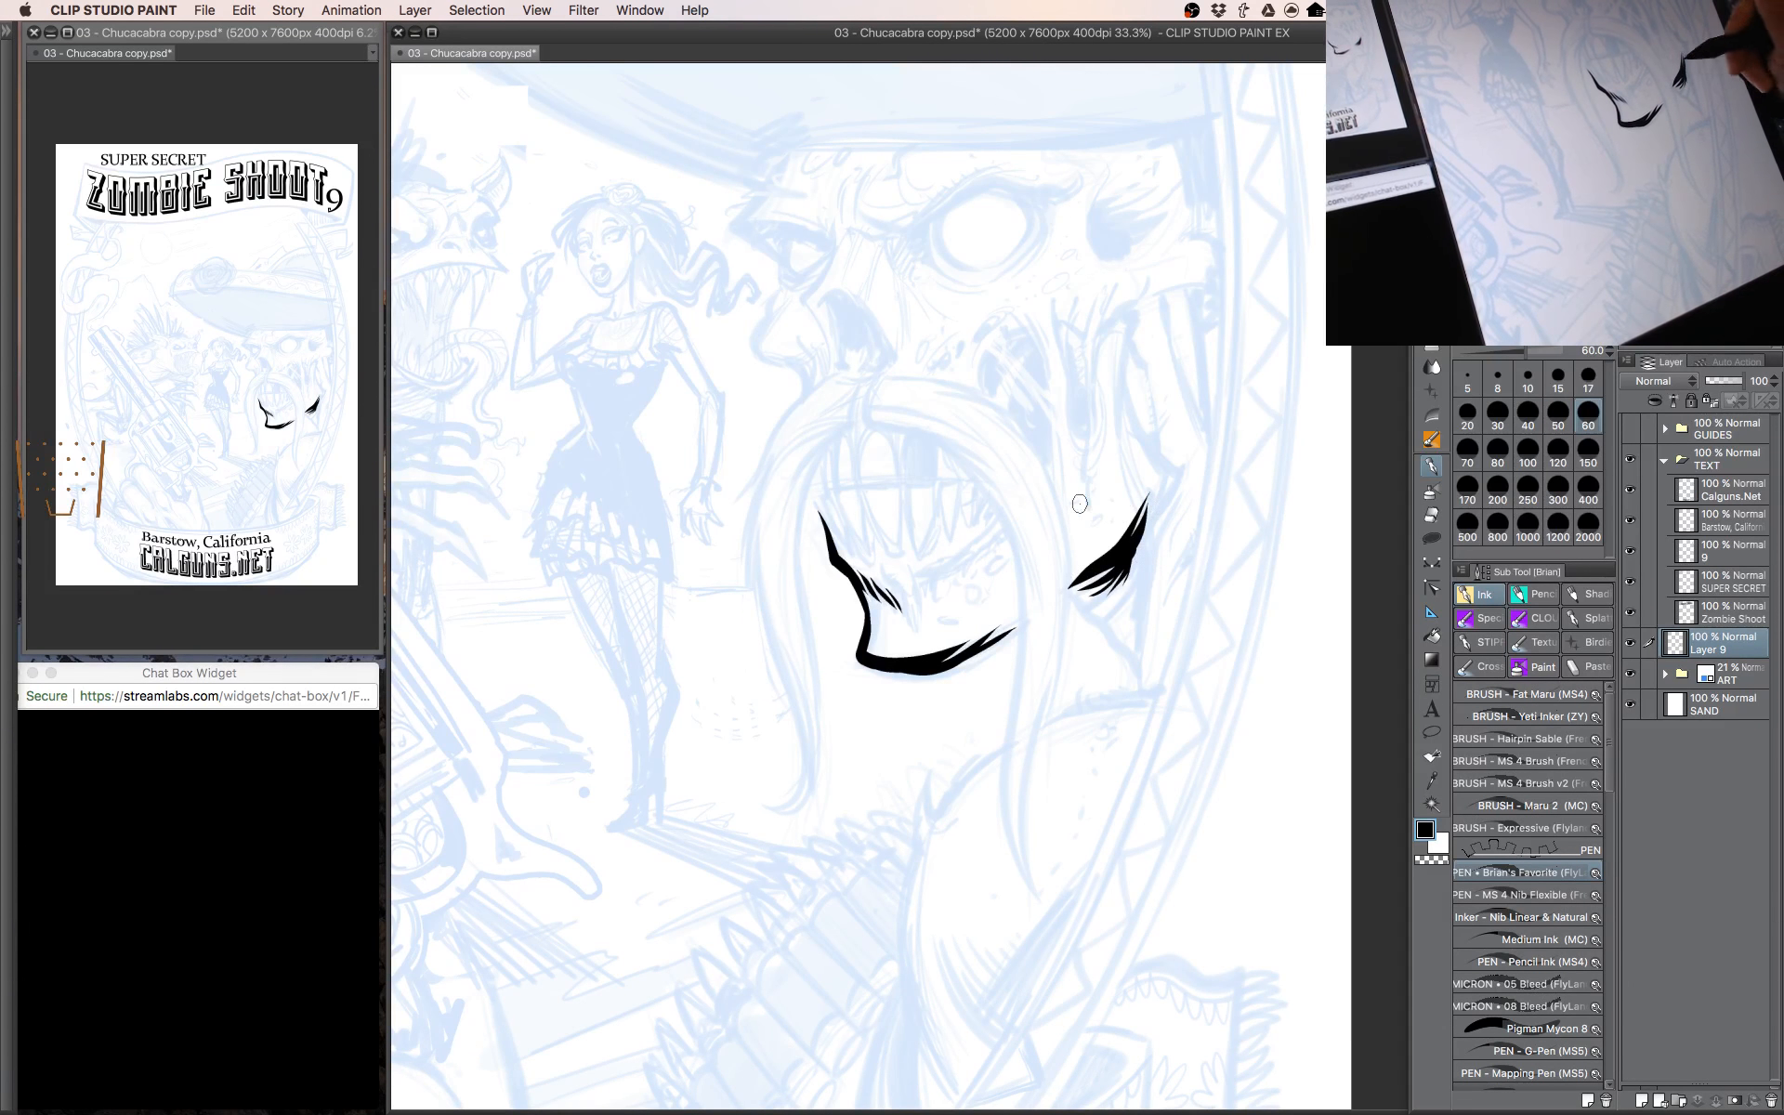
# Ink the jagged jaw line running down from the cheek shadow and the thin stroke at its right edge.
pyautogui.press('[')
pyautogui.moveTo(1069, 586)
pyautogui.mouseDown()
pyautogui.moveTo(1128, 643)
pyautogui.moveTo(1132, 694)
pyautogui.moveTo(1192, 688)
pyautogui.mouseUp()
pyautogui.press('[')
pyautogui.moveTo(1193, 558); pyautogui.dragTo(1183, 671)
# Ink the curved brow and upper-lid line over the zombie's large eye with the pen at size 50.
pyautogui.moveTo(937, 259); pyautogui.dragTo(1052, 462)
pyautogui.press(']')
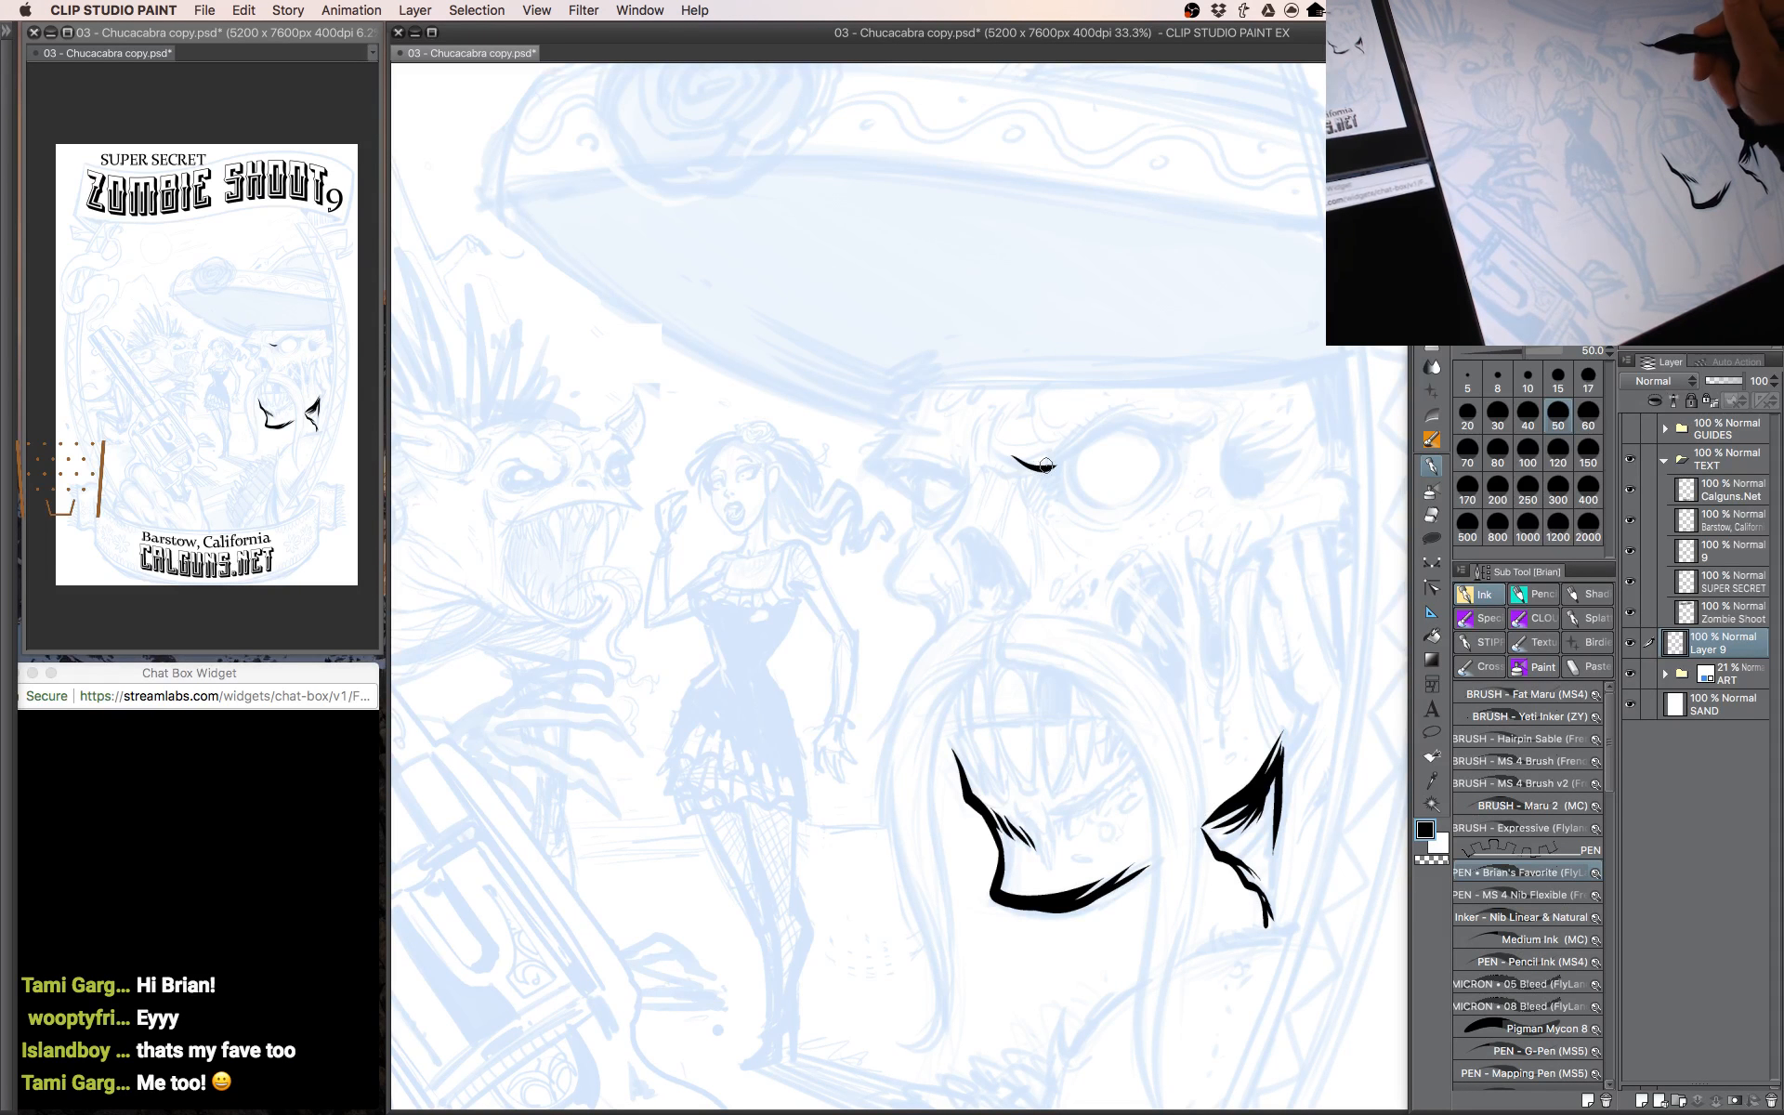
pyautogui.moveTo(1046, 466); pyautogui.dragTo(1149, 397)
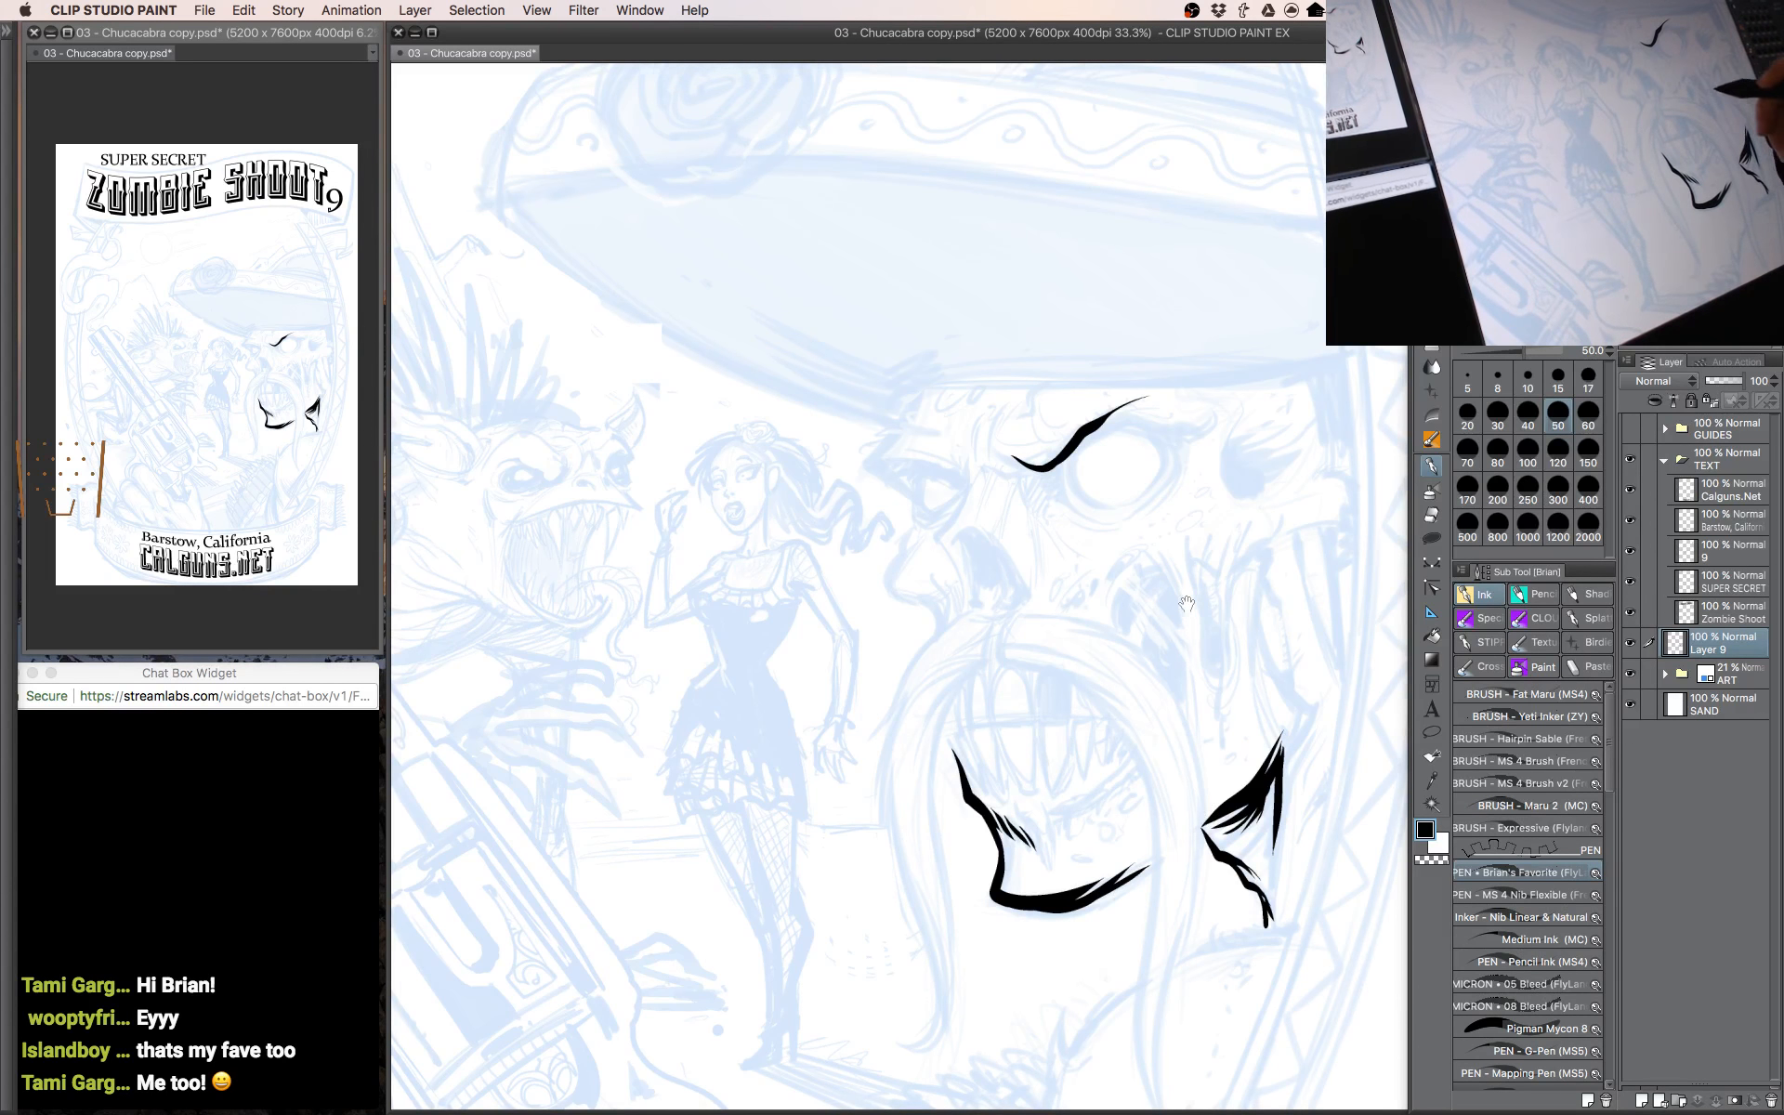
pyautogui.moveTo(1187, 604); pyautogui.dragTo(1099, 527)
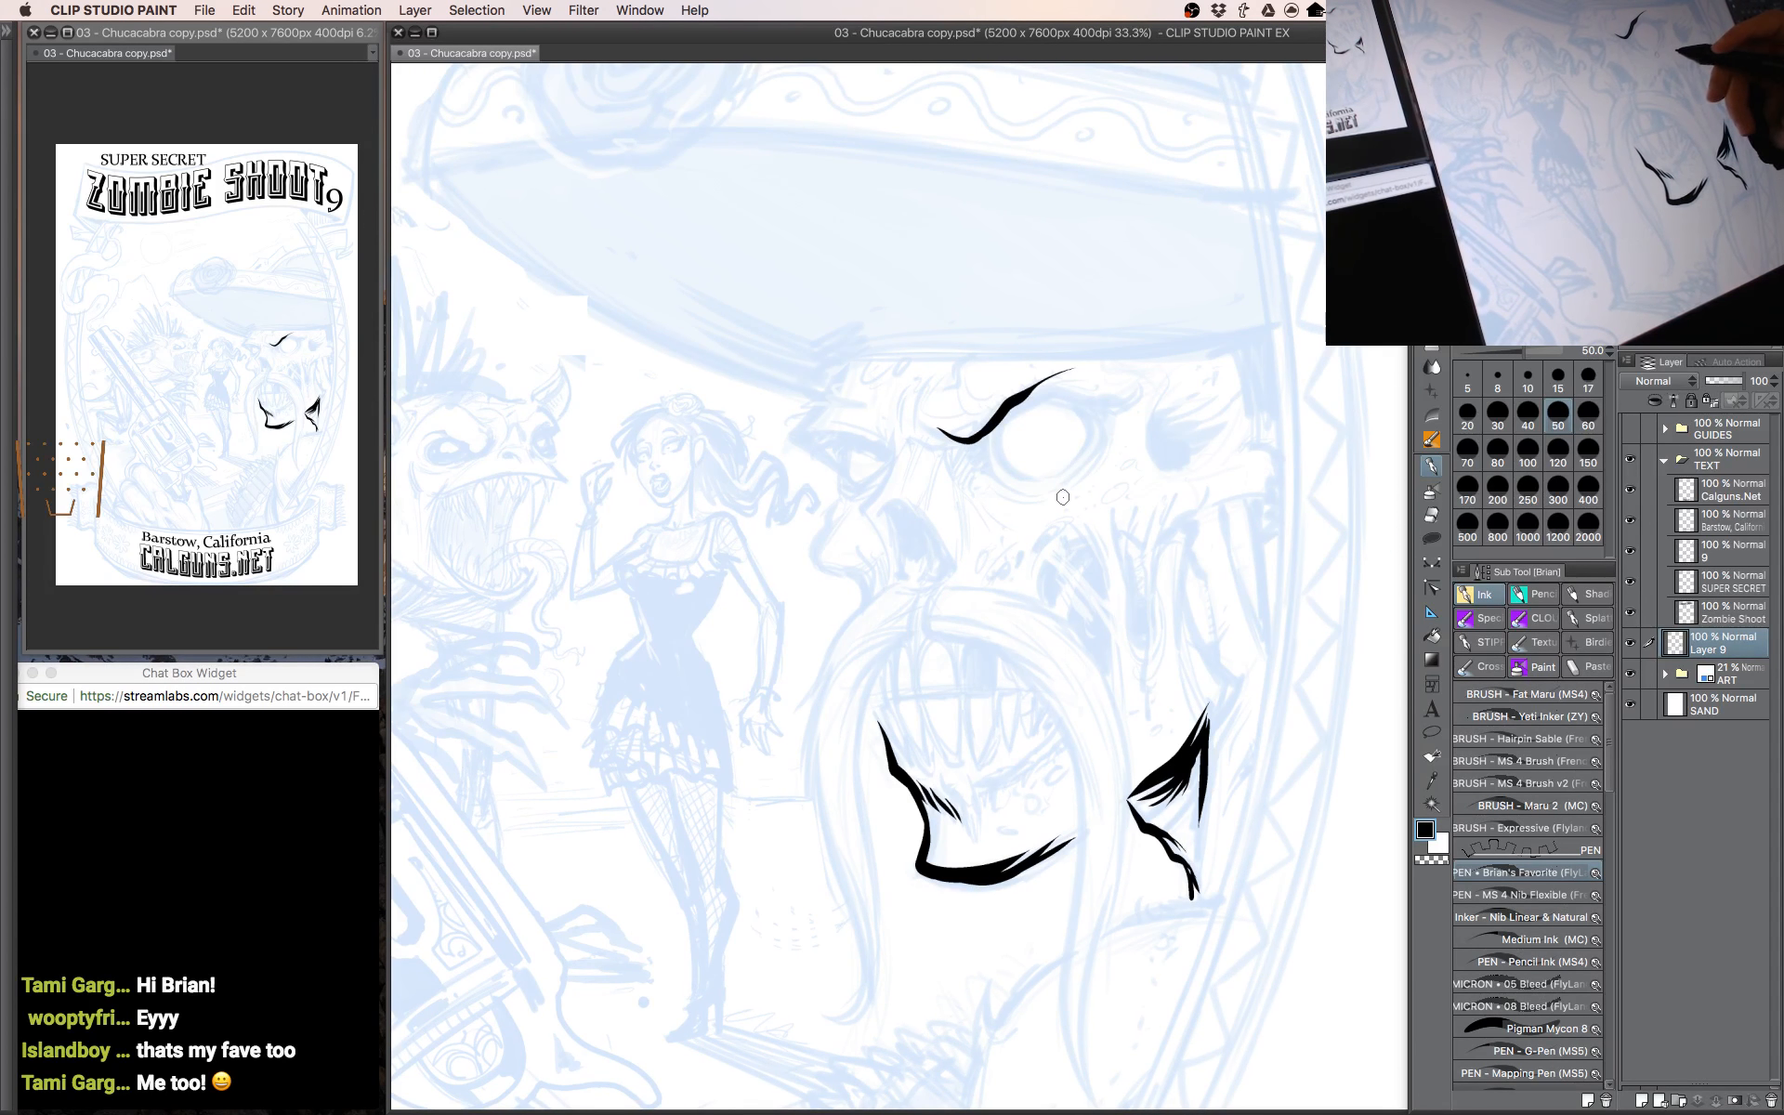
pyautogui.moveTo(992, 423)
pyautogui.mouseDown()
pyautogui.moveTo(1088, 376)
pyautogui.moveTo(1084, 396)
pyautogui.moveTo(1127, 392)
pyautogui.moveTo(1121, 409)
pyautogui.mouseUp()
pyautogui.press('[')
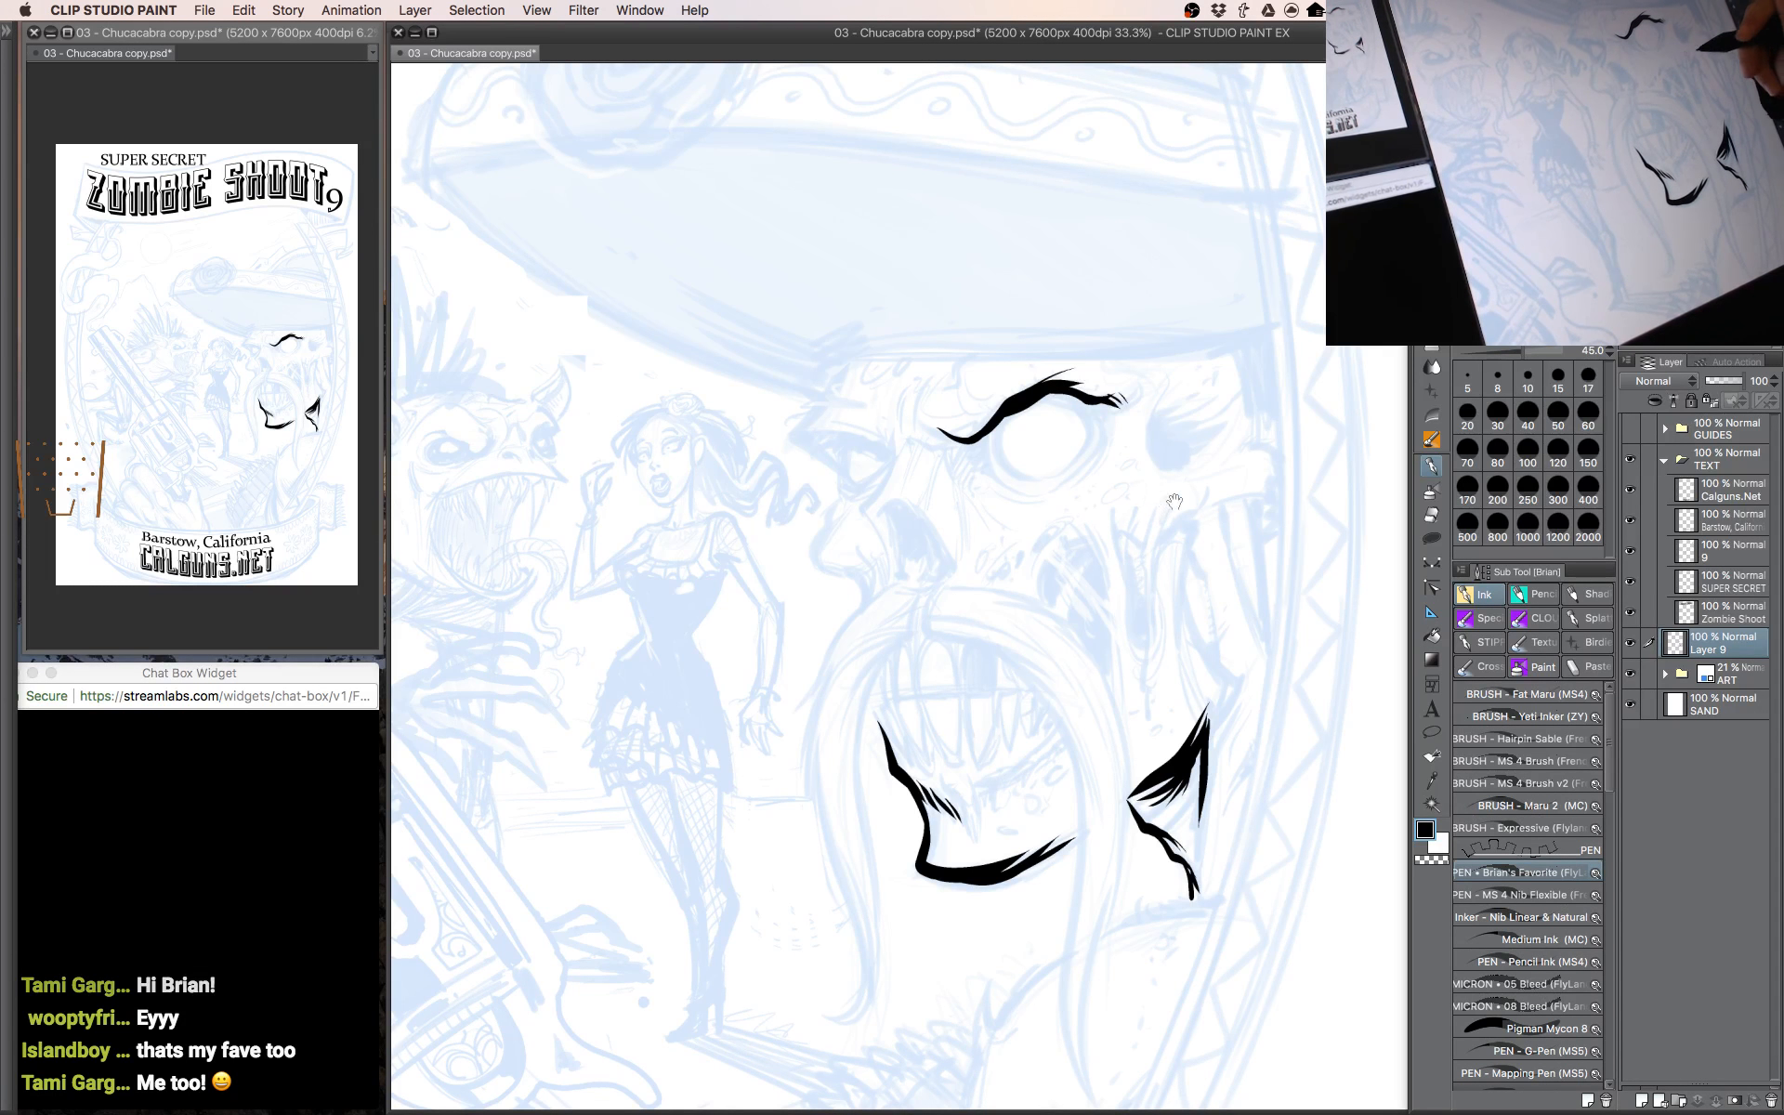
# Ink the round eyeball outline of the large eye and start the outer lid ring along its right side.
pyautogui.moveTo(1173, 494); pyautogui.dragTo(1106, 509)
pyautogui.moveTo(995, 407)
pyautogui.mouseDown()
pyautogui.moveTo(1033, 439)
pyautogui.moveTo(948, 485)
pyautogui.moveTo(1005, 478)
pyautogui.moveTo(1022, 426)
pyautogui.moveTo(1003, 410)
pyautogui.mouseUp()
pyautogui.press(']')
pyautogui.moveTo(1073, 529); pyautogui.dragTo(1140, 519)
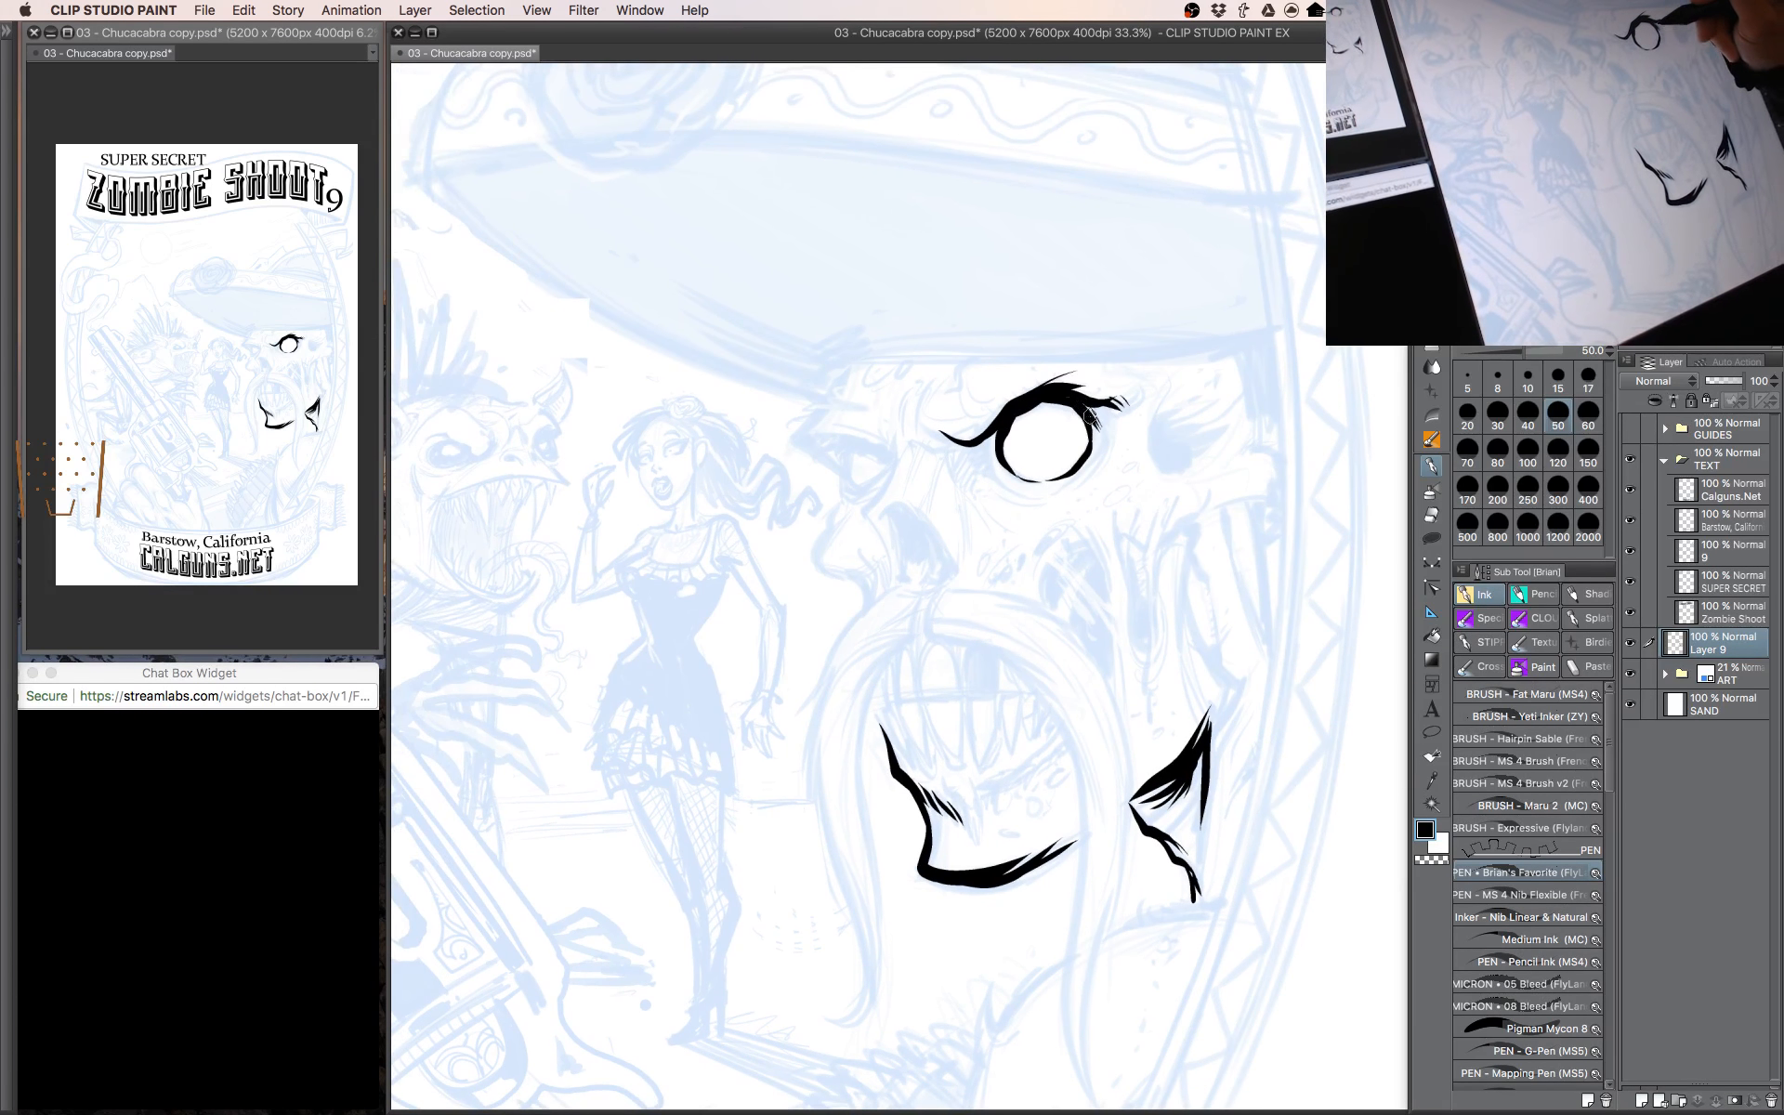
pyautogui.moveTo(1090, 418)
pyautogui.mouseDown()
pyautogui.moveTo(1084, 487)
pyautogui.moveTo(1050, 494)
pyautogui.mouseUp()
pyautogui.press('c')
pyautogui.press('c')
pyautogui.moveTo(1095, 409); pyautogui.dragTo(1100, 462)
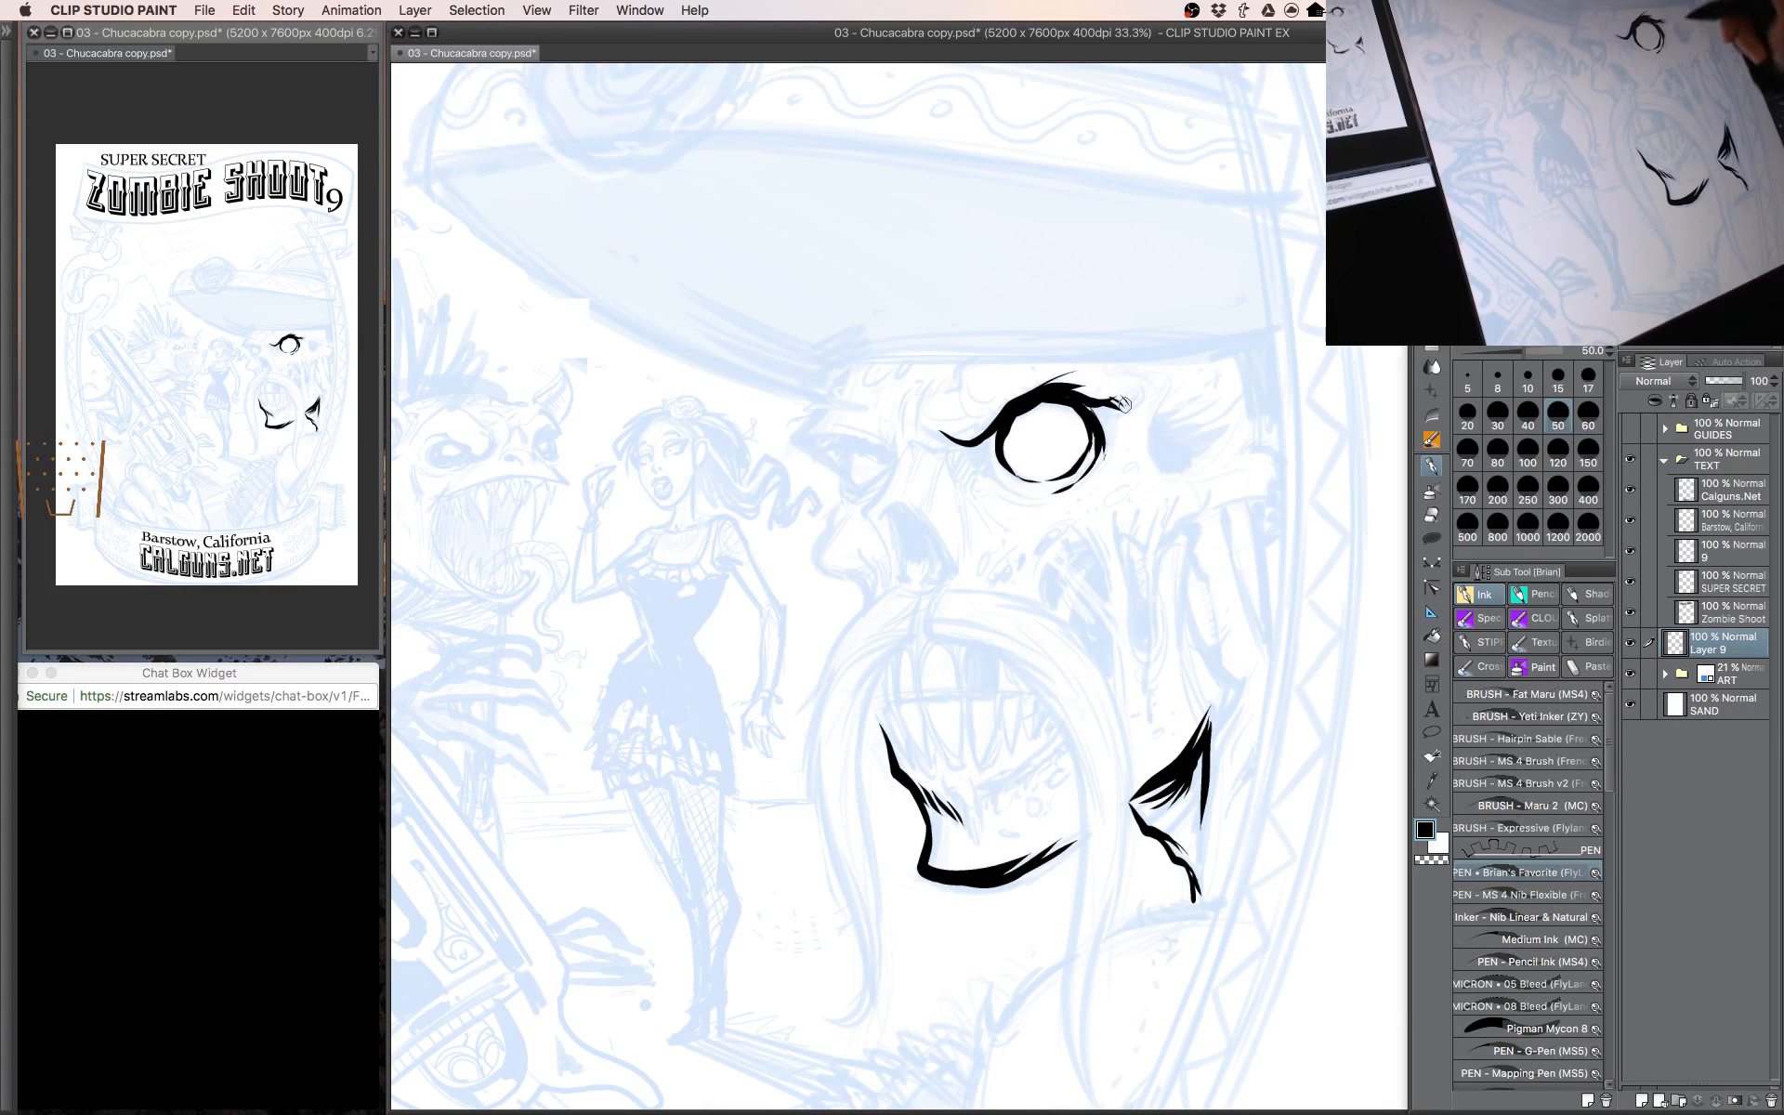
# Ink the left side of the large eye's lid ring and its pointed inner corner, using pen sizes 45 and 40.
pyautogui.press('[')
pyautogui.moveTo(987, 440); pyautogui.dragTo(1018, 491)
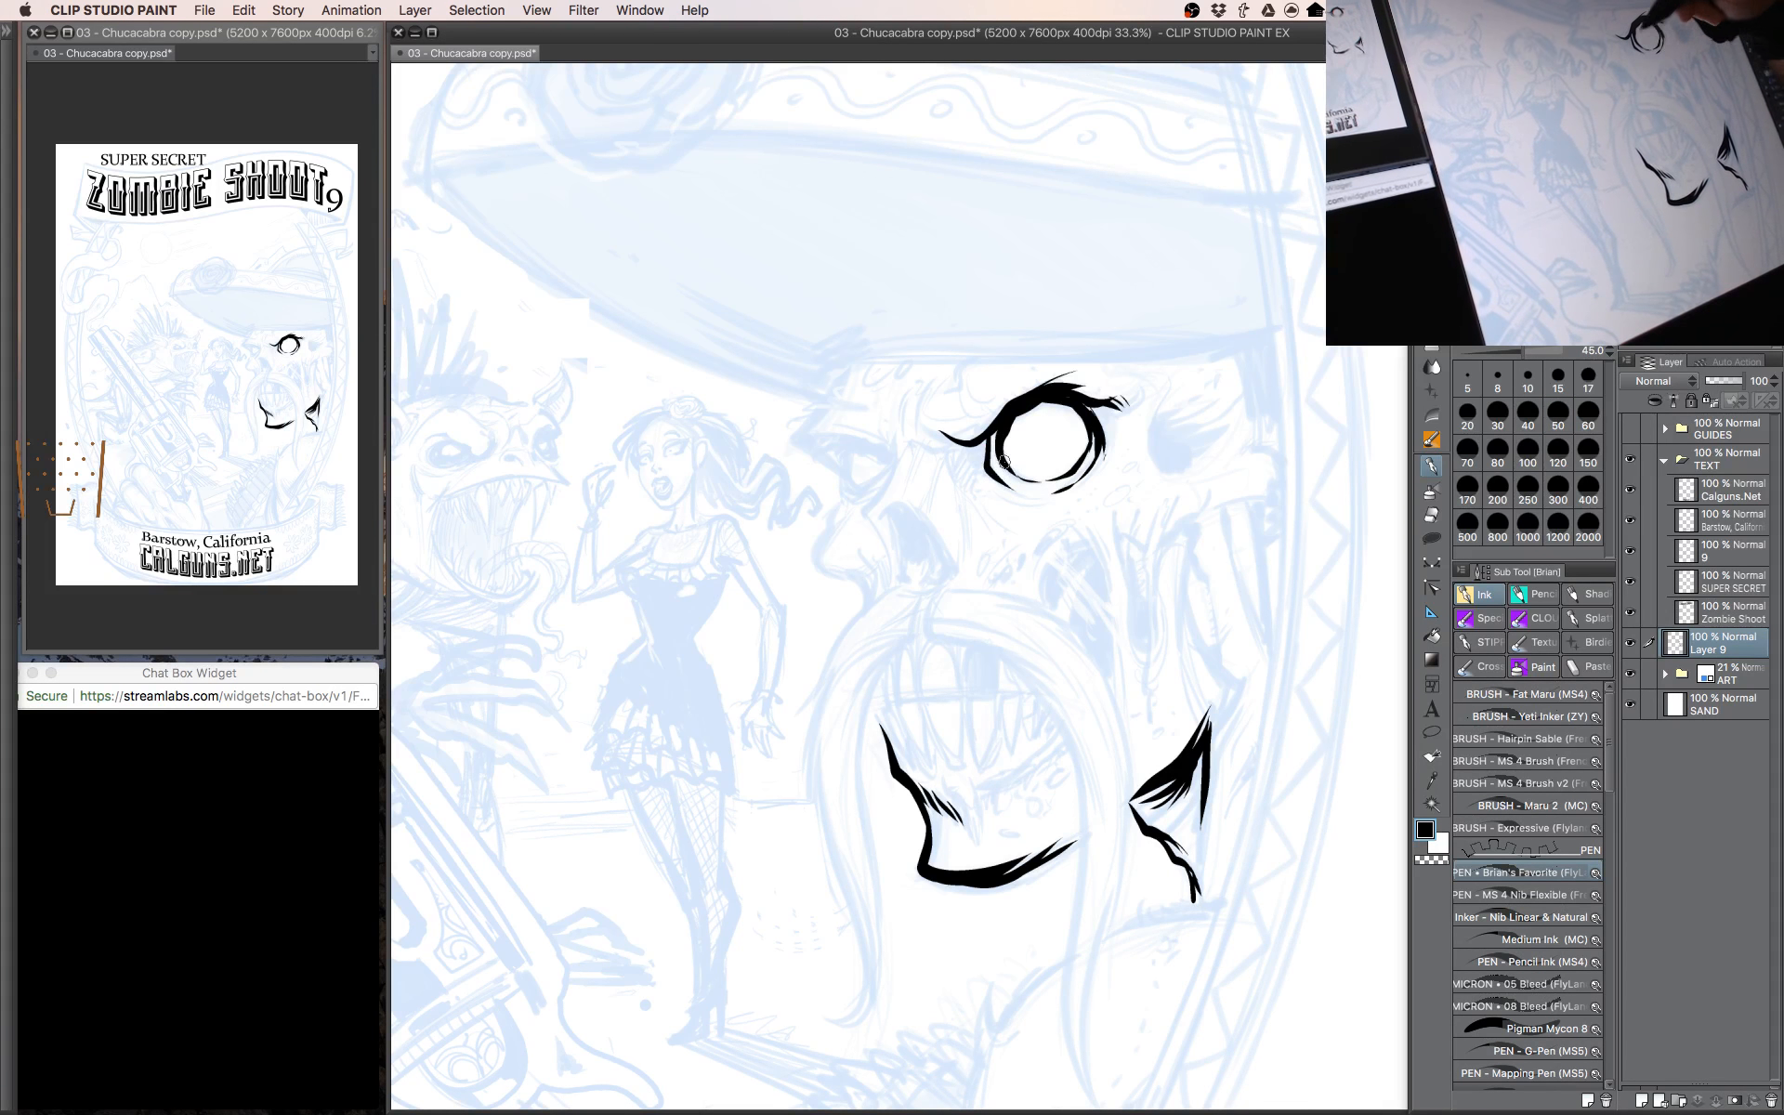
pyautogui.moveTo(1146, 505); pyautogui.dragTo(1208, 535)
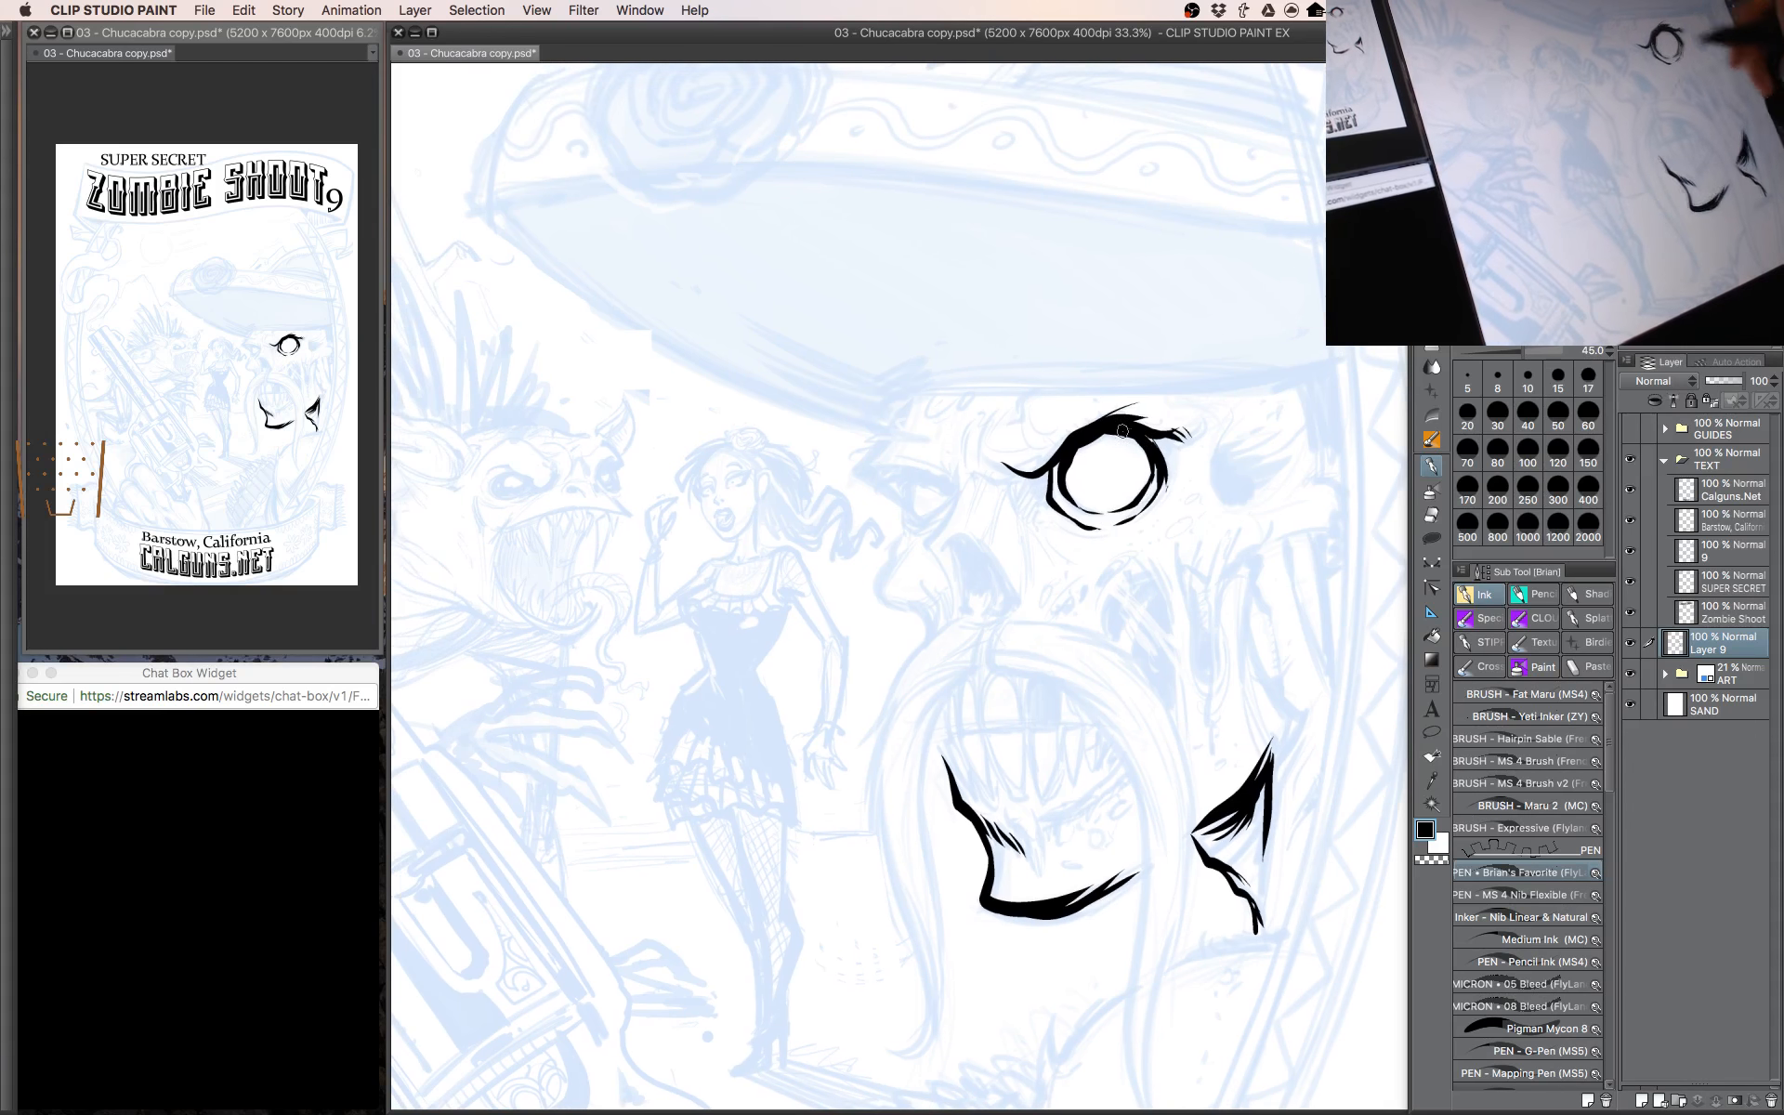
pyautogui.press('[')
pyautogui.moveTo(1029, 479); pyautogui.dragTo(1046, 504)
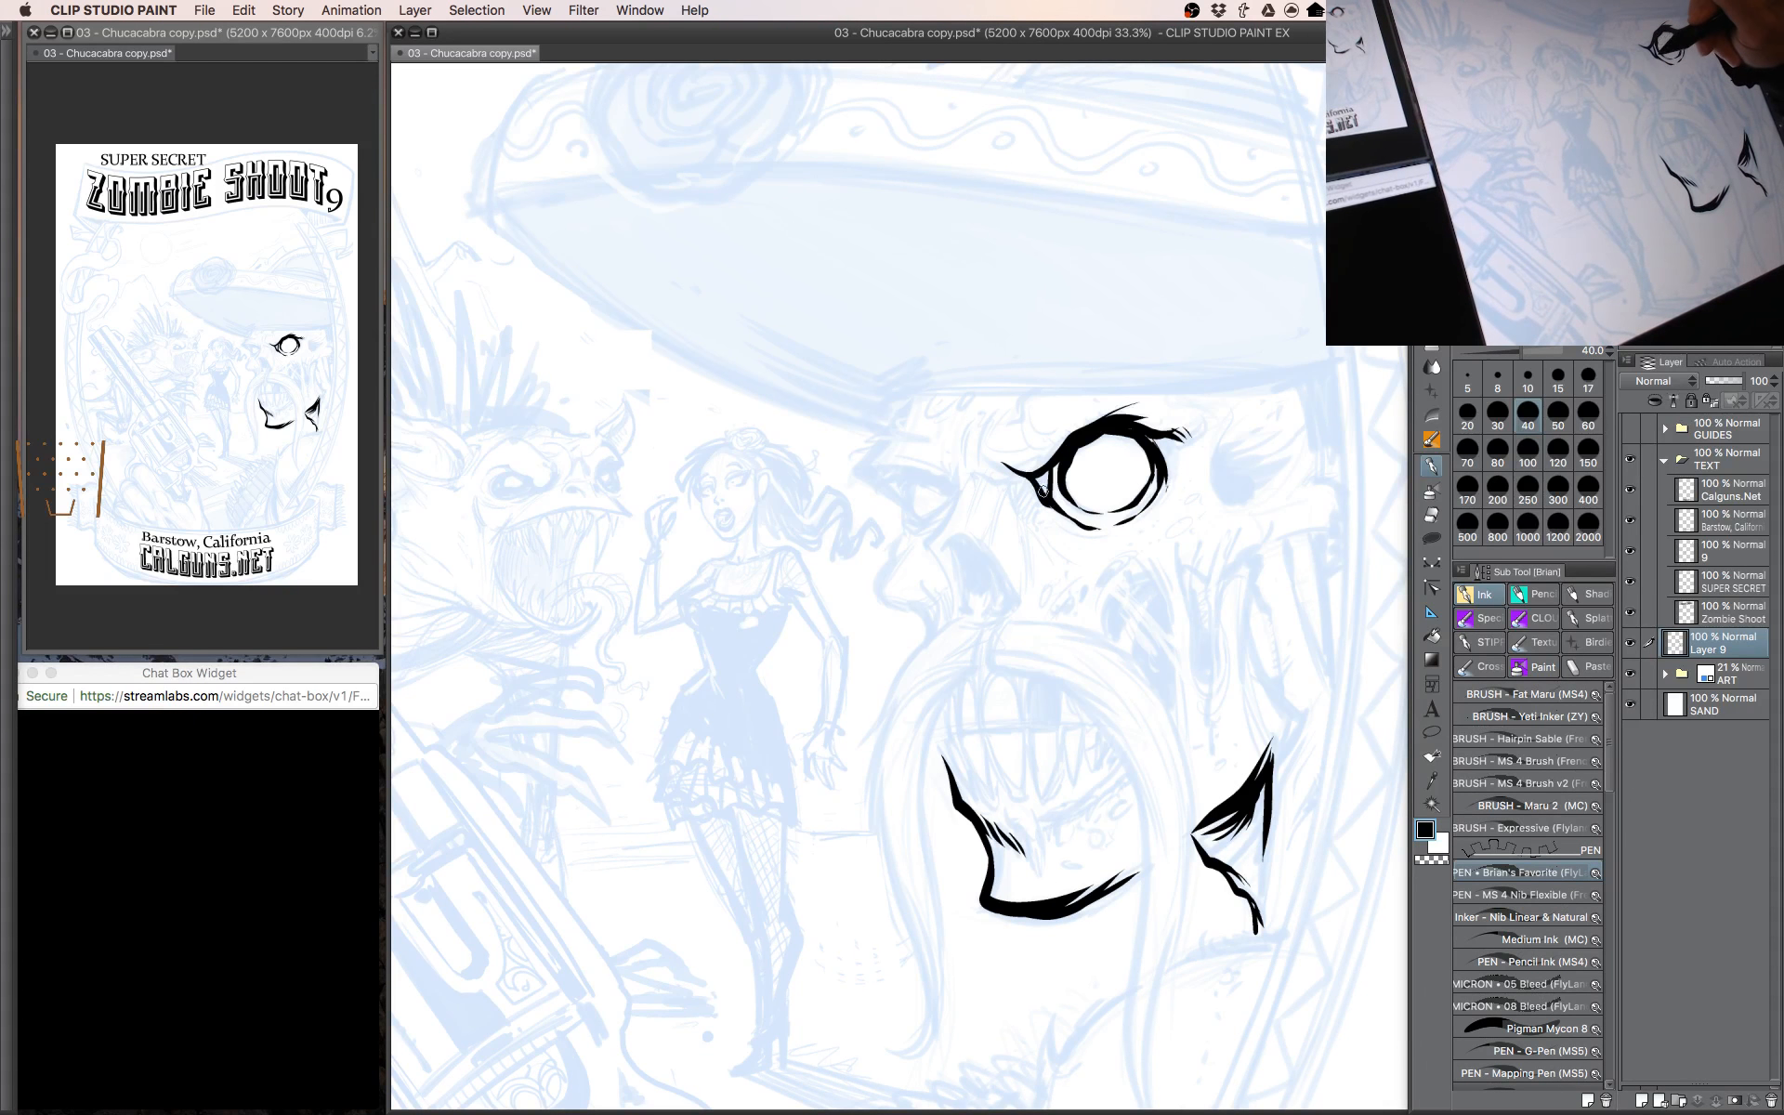
pyautogui.moveTo(1183, 555); pyautogui.dragTo(1116, 563)
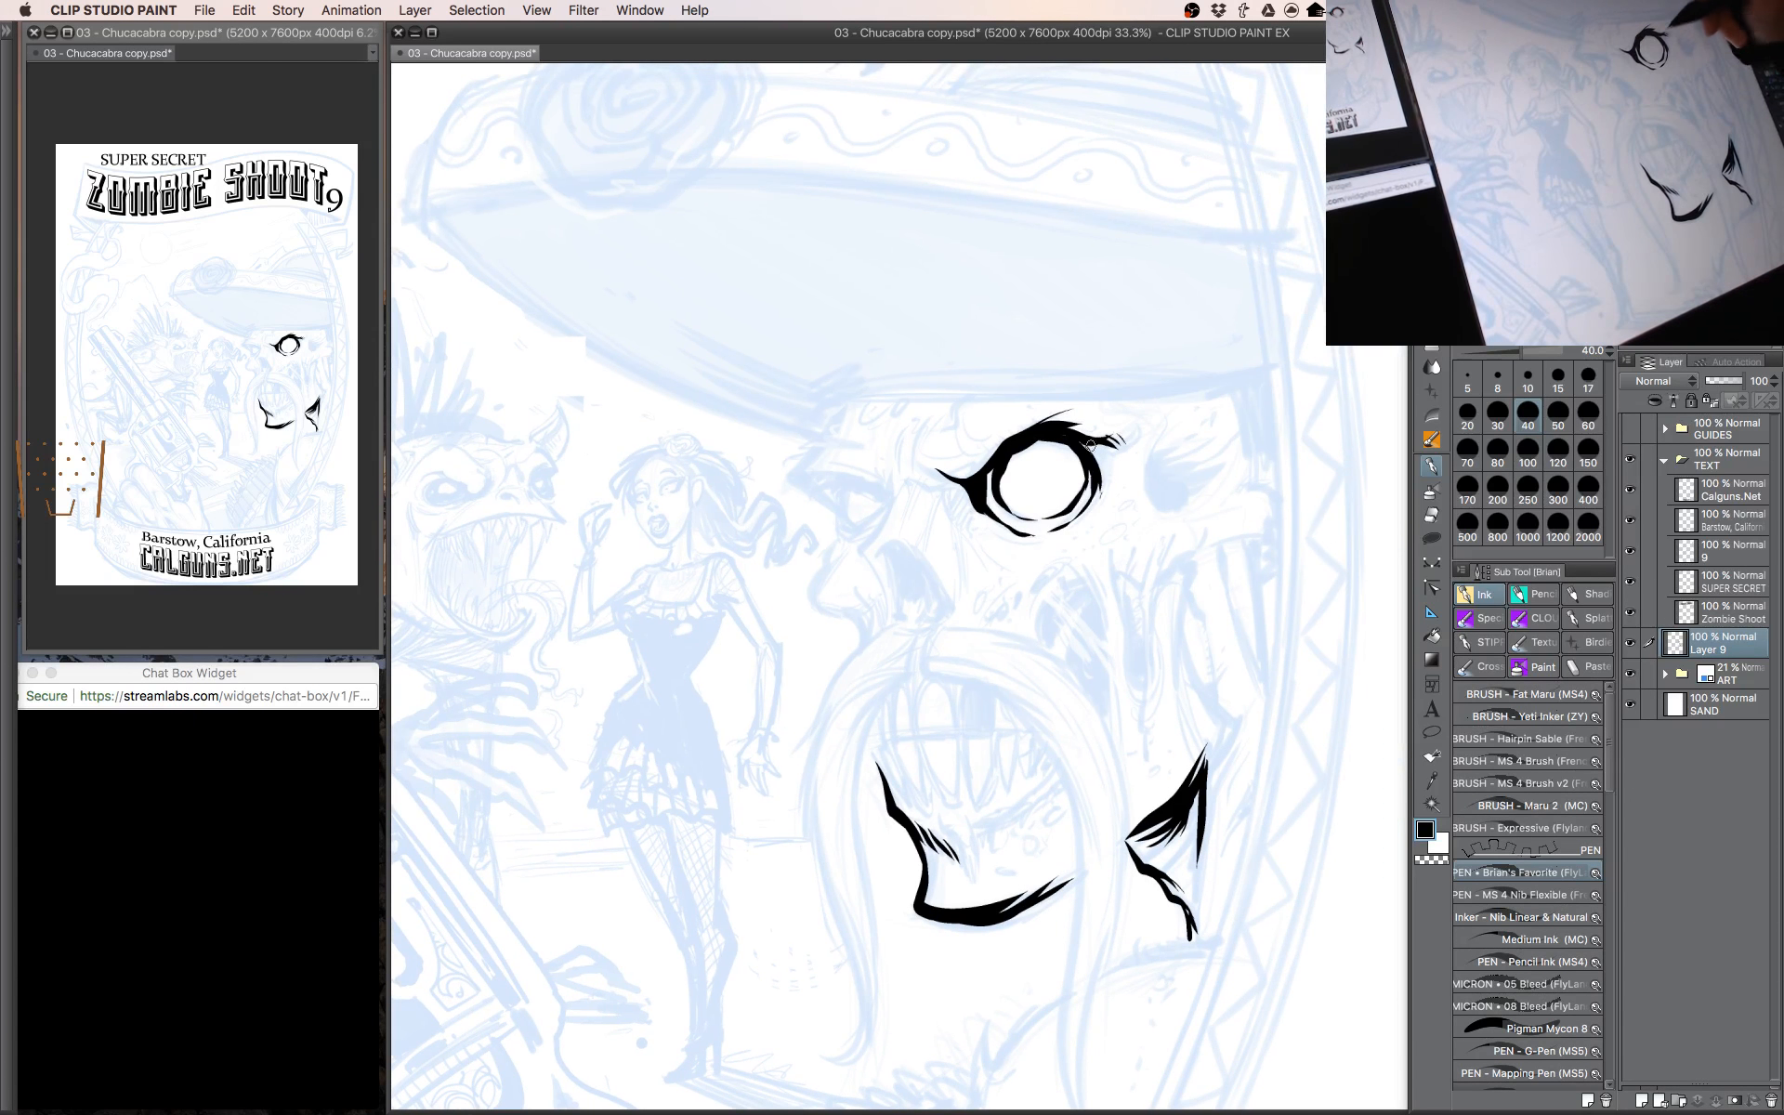
# Add feathered strokes at the large eye's outer corner and creases at its inner corner, using pen sizes 45 to 35.
pyautogui.press(']')
pyautogui.moveTo(1089, 446)
pyautogui.mouseDown()
pyautogui.moveTo(1116, 486)
pyautogui.moveTo(1103, 453)
pyautogui.mouseUp()
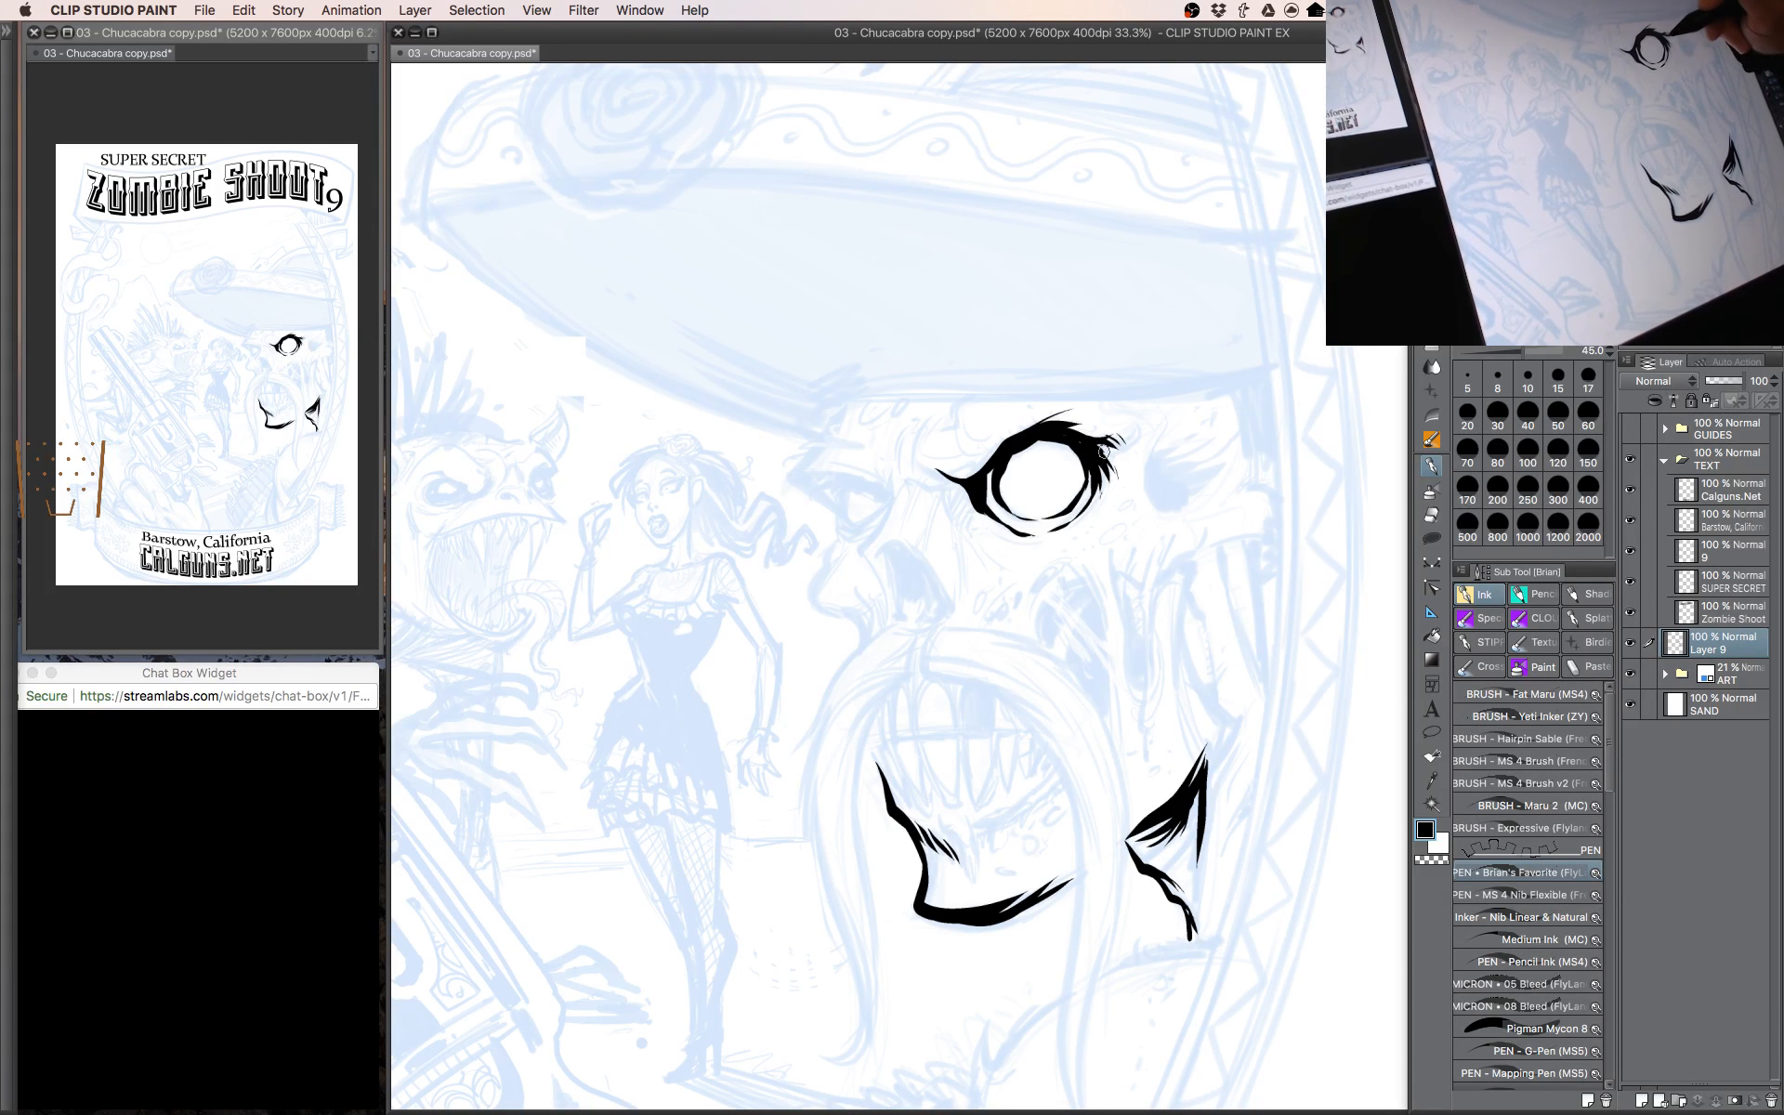
pyautogui.moveTo(1140, 553); pyautogui.dragTo(1166, 550)
pyautogui.press('[')
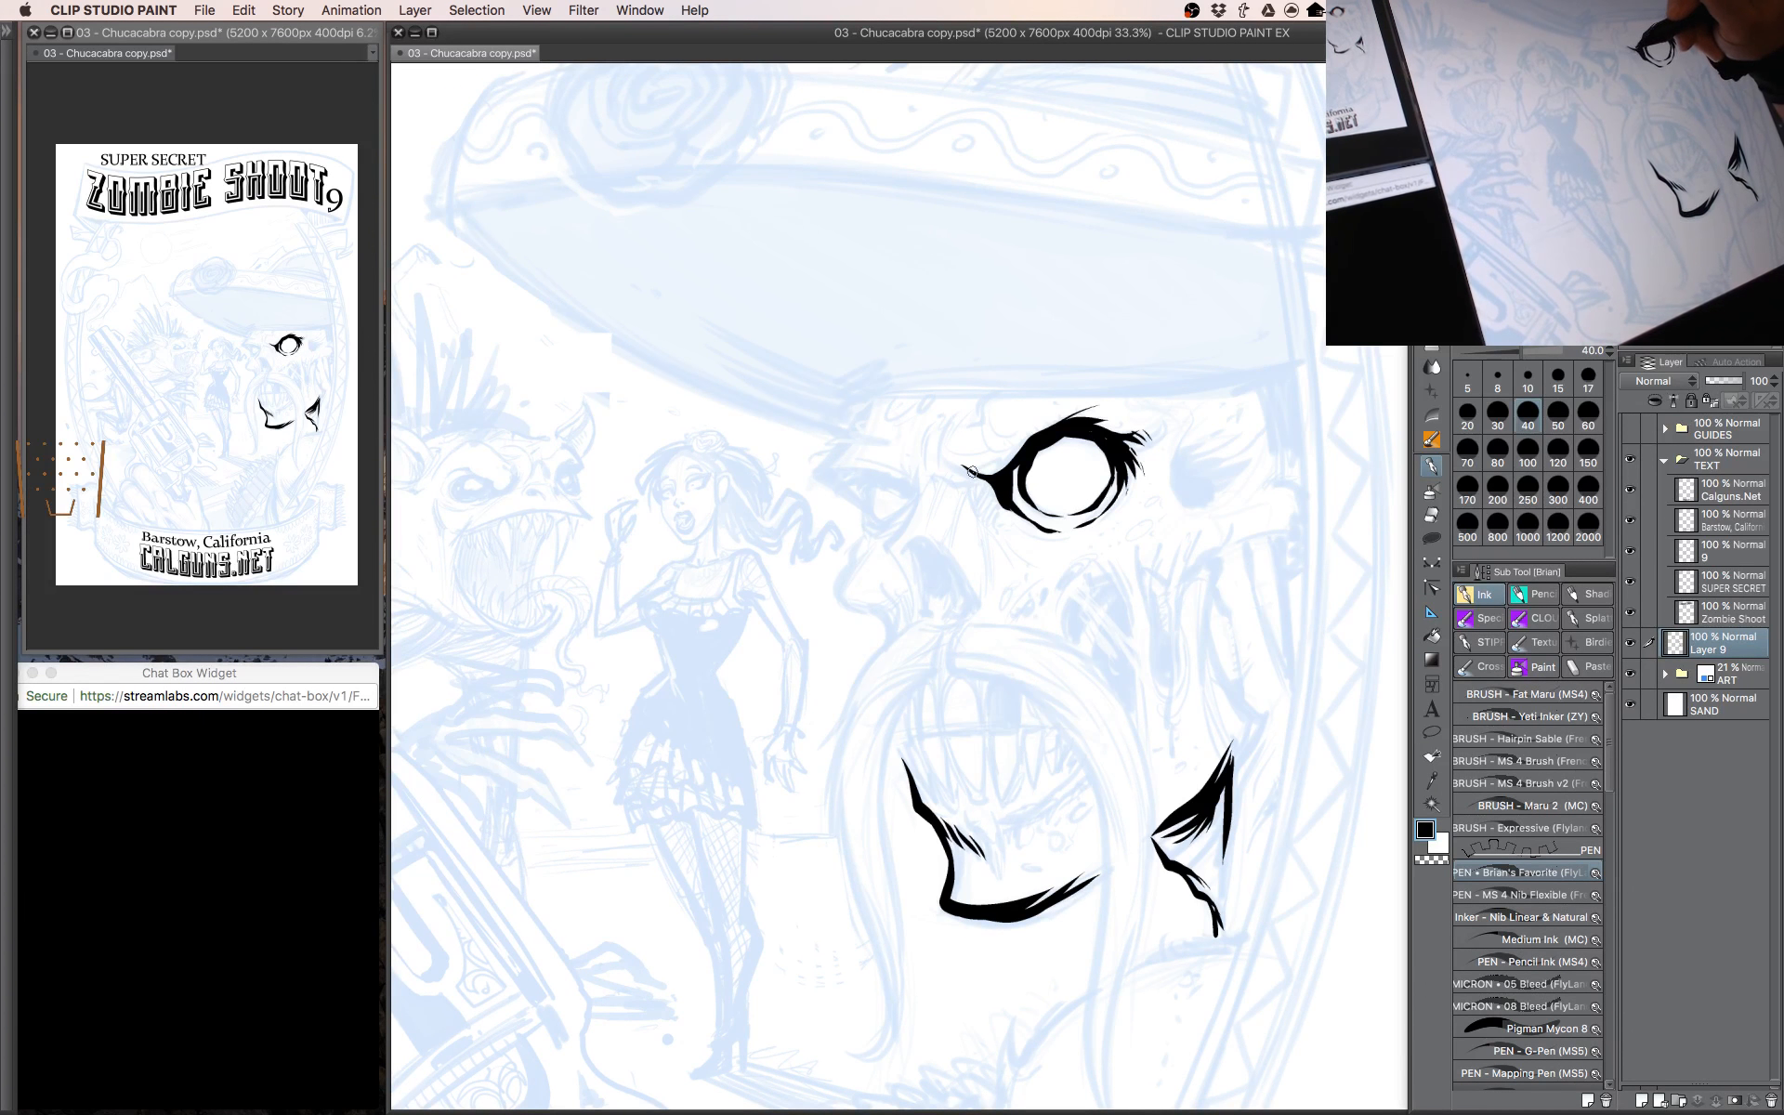
pyautogui.press(']')
pyautogui.moveTo(981, 484)
pyautogui.mouseDown()
pyautogui.moveTo(943, 474)
pyautogui.moveTo(984, 479)
pyautogui.moveTo(1010, 440)
pyautogui.moveTo(986, 470)
pyautogui.mouseUp()
pyautogui.press('[')
pyautogui.press('[')
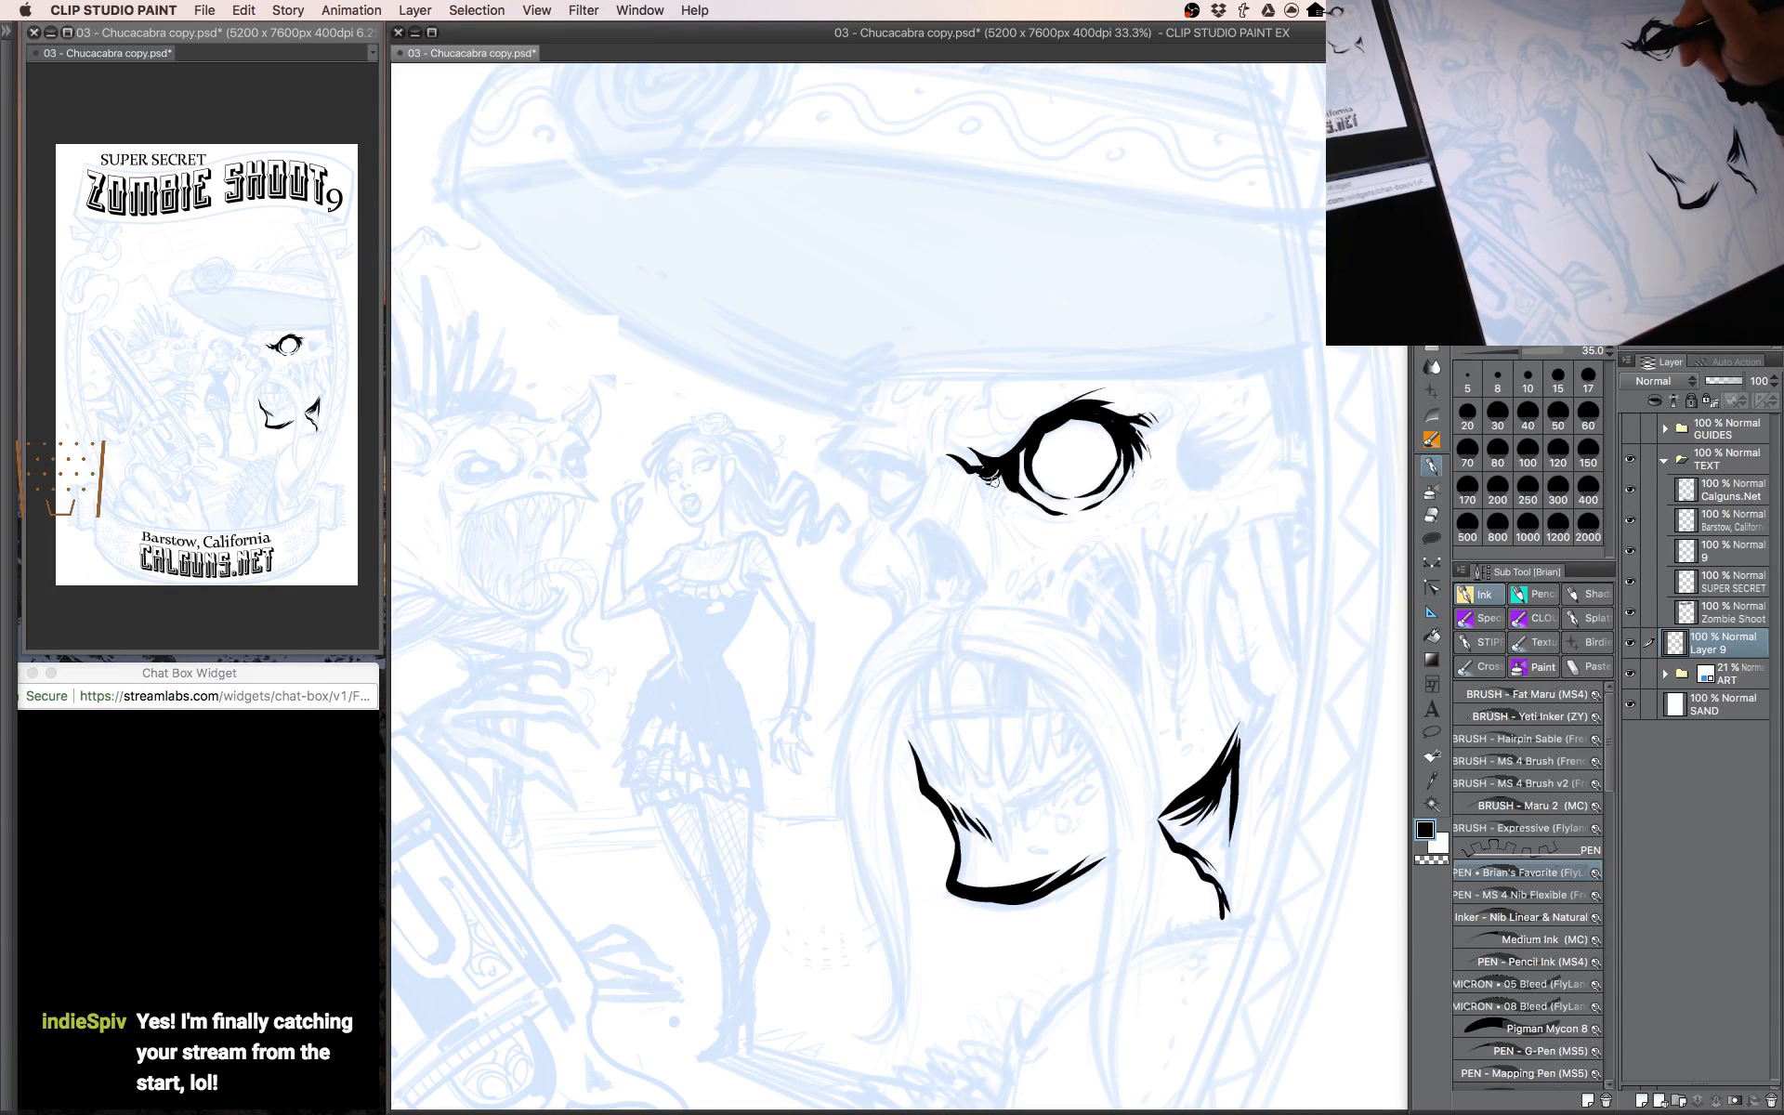
pyautogui.moveTo(1069, 497); pyautogui.dragTo(1081, 509)
# Ink the furrows and brow creases between the zombie's two eyes, using pen sizes 35 and 40.
pyautogui.press(']')
pyautogui.moveTo(890, 470)
pyautogui.mouseDown()
pyautogui.moveTo(925, 484)
pyautogui.moveTo(938, 459)
pyautogui.mouseUp()
pyautogui.press('[')
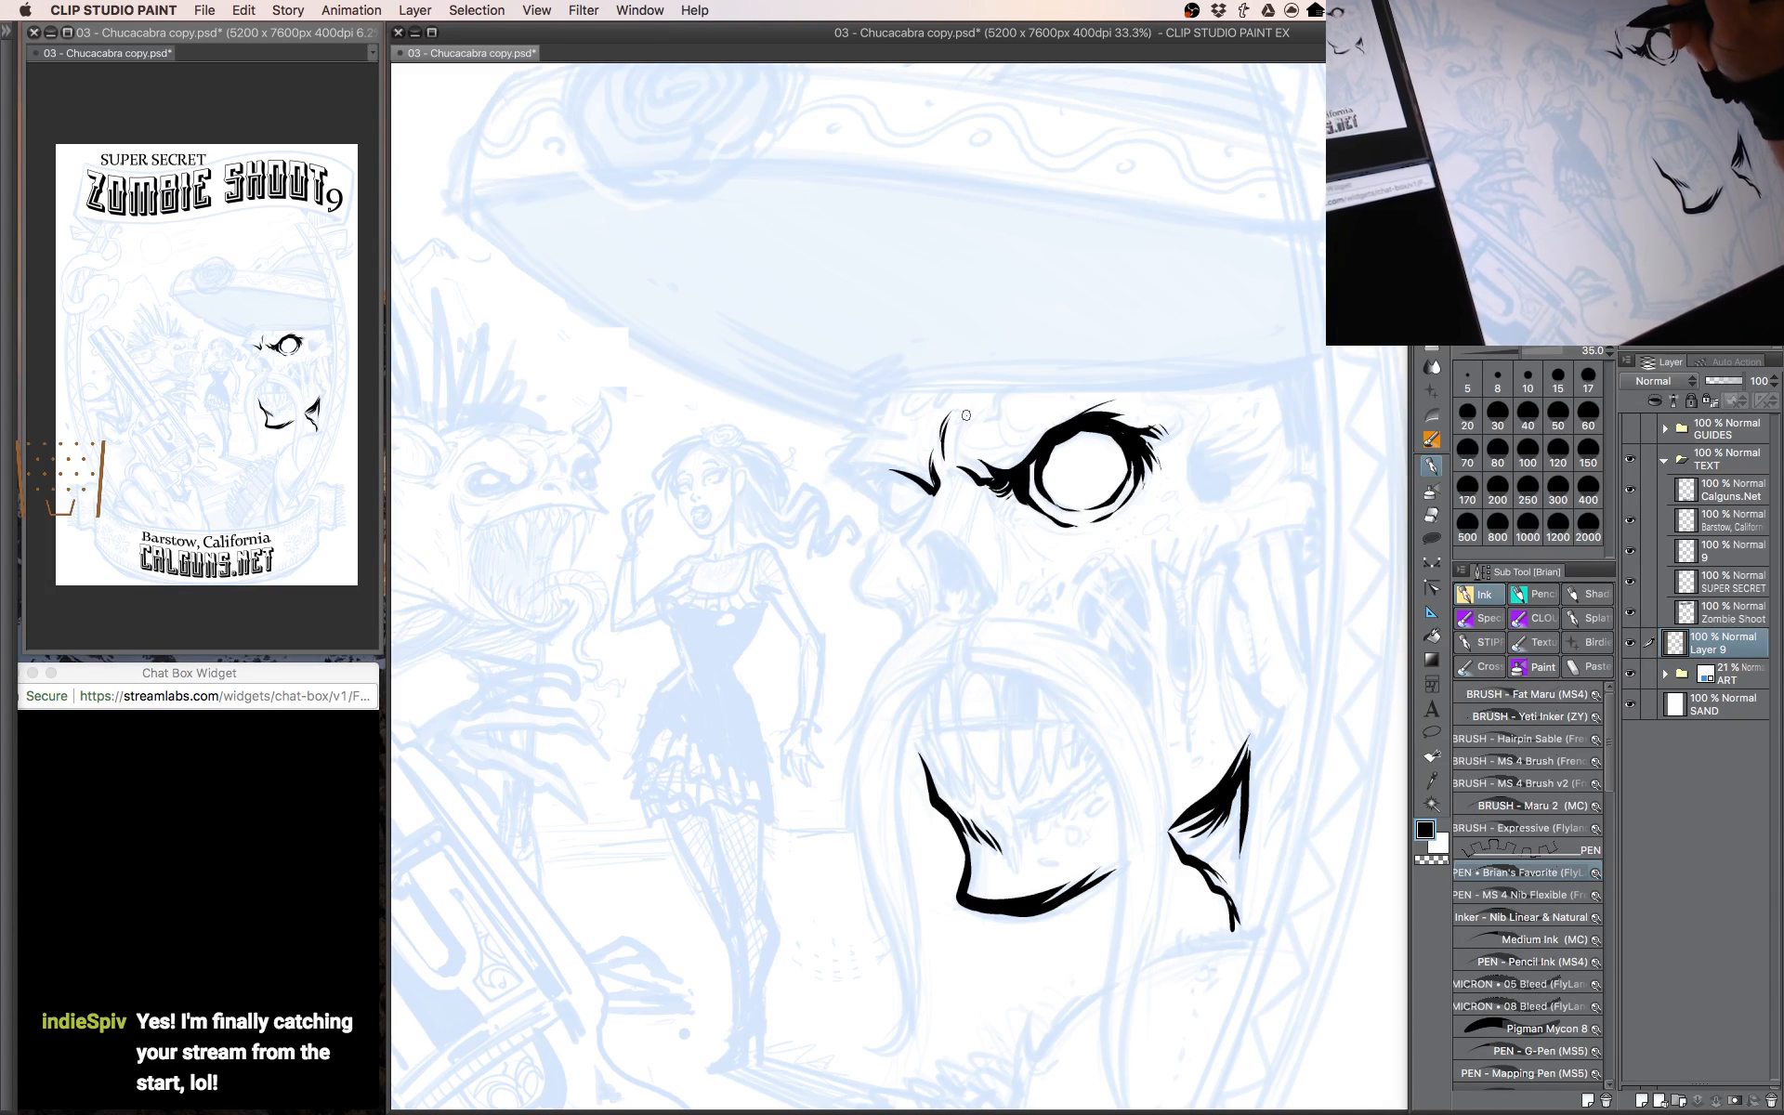
pyautogui.moveTo(974, 407); pyautogui.dragTo(957, 442)
pyautogui.moveTo(1186, 596); pyautogui.dragTo(1176, 610)
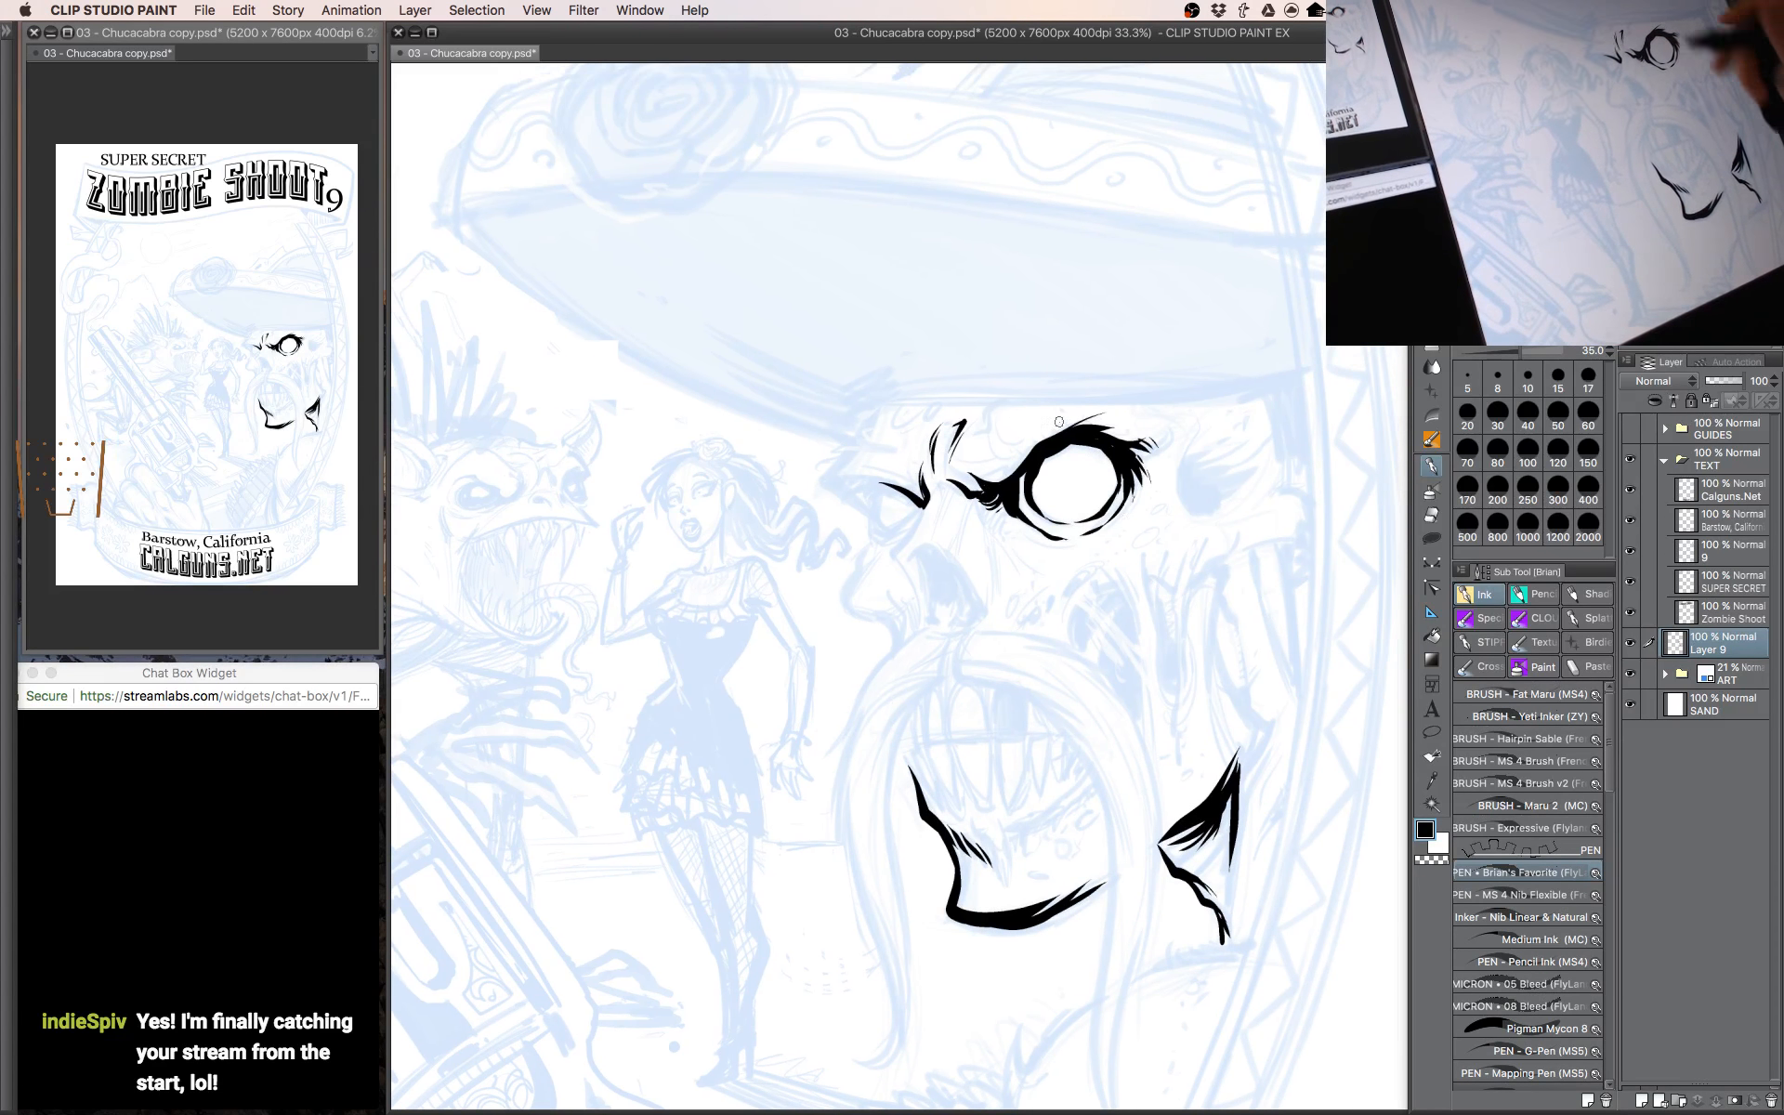
pyautogui.press(']')
pyautogui.moveTo(1000, 402); pyautogui.dragTo(989, 433)
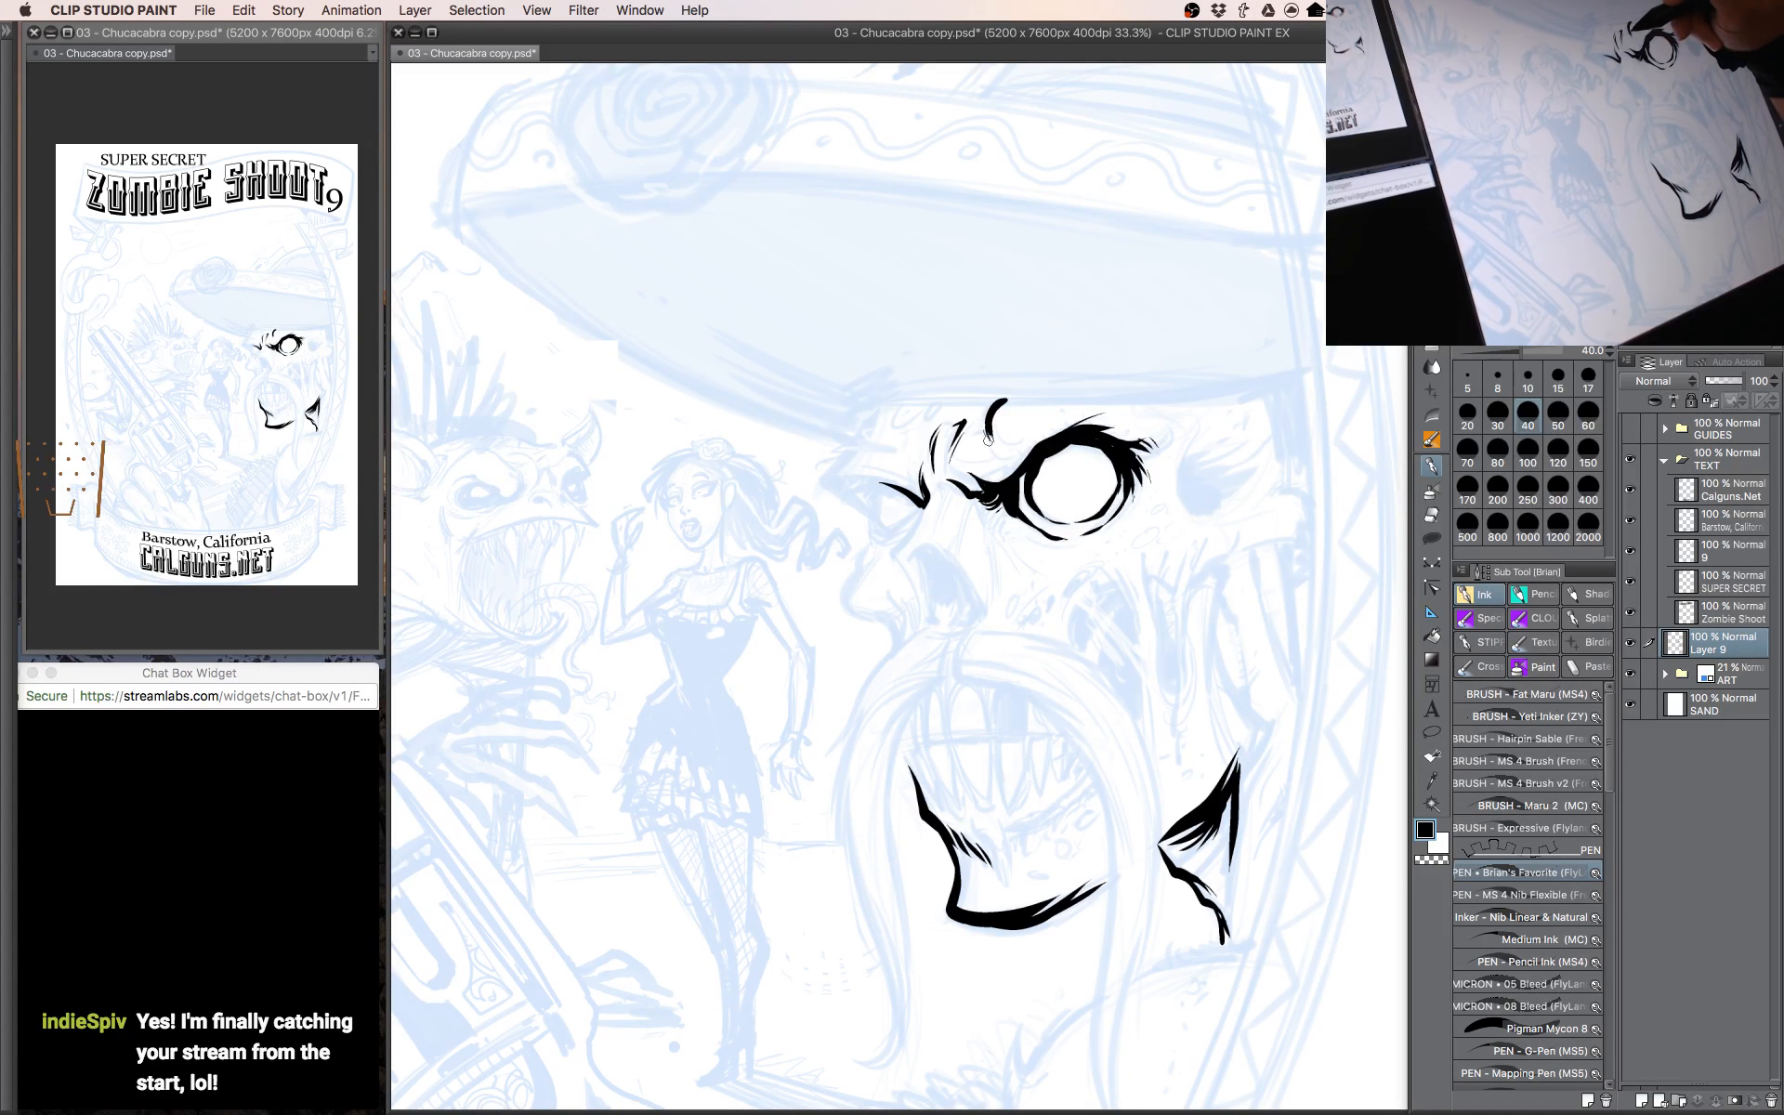
pyautogui.moveTo(1090, 587); pyautogui.dragTo(1094, 591)
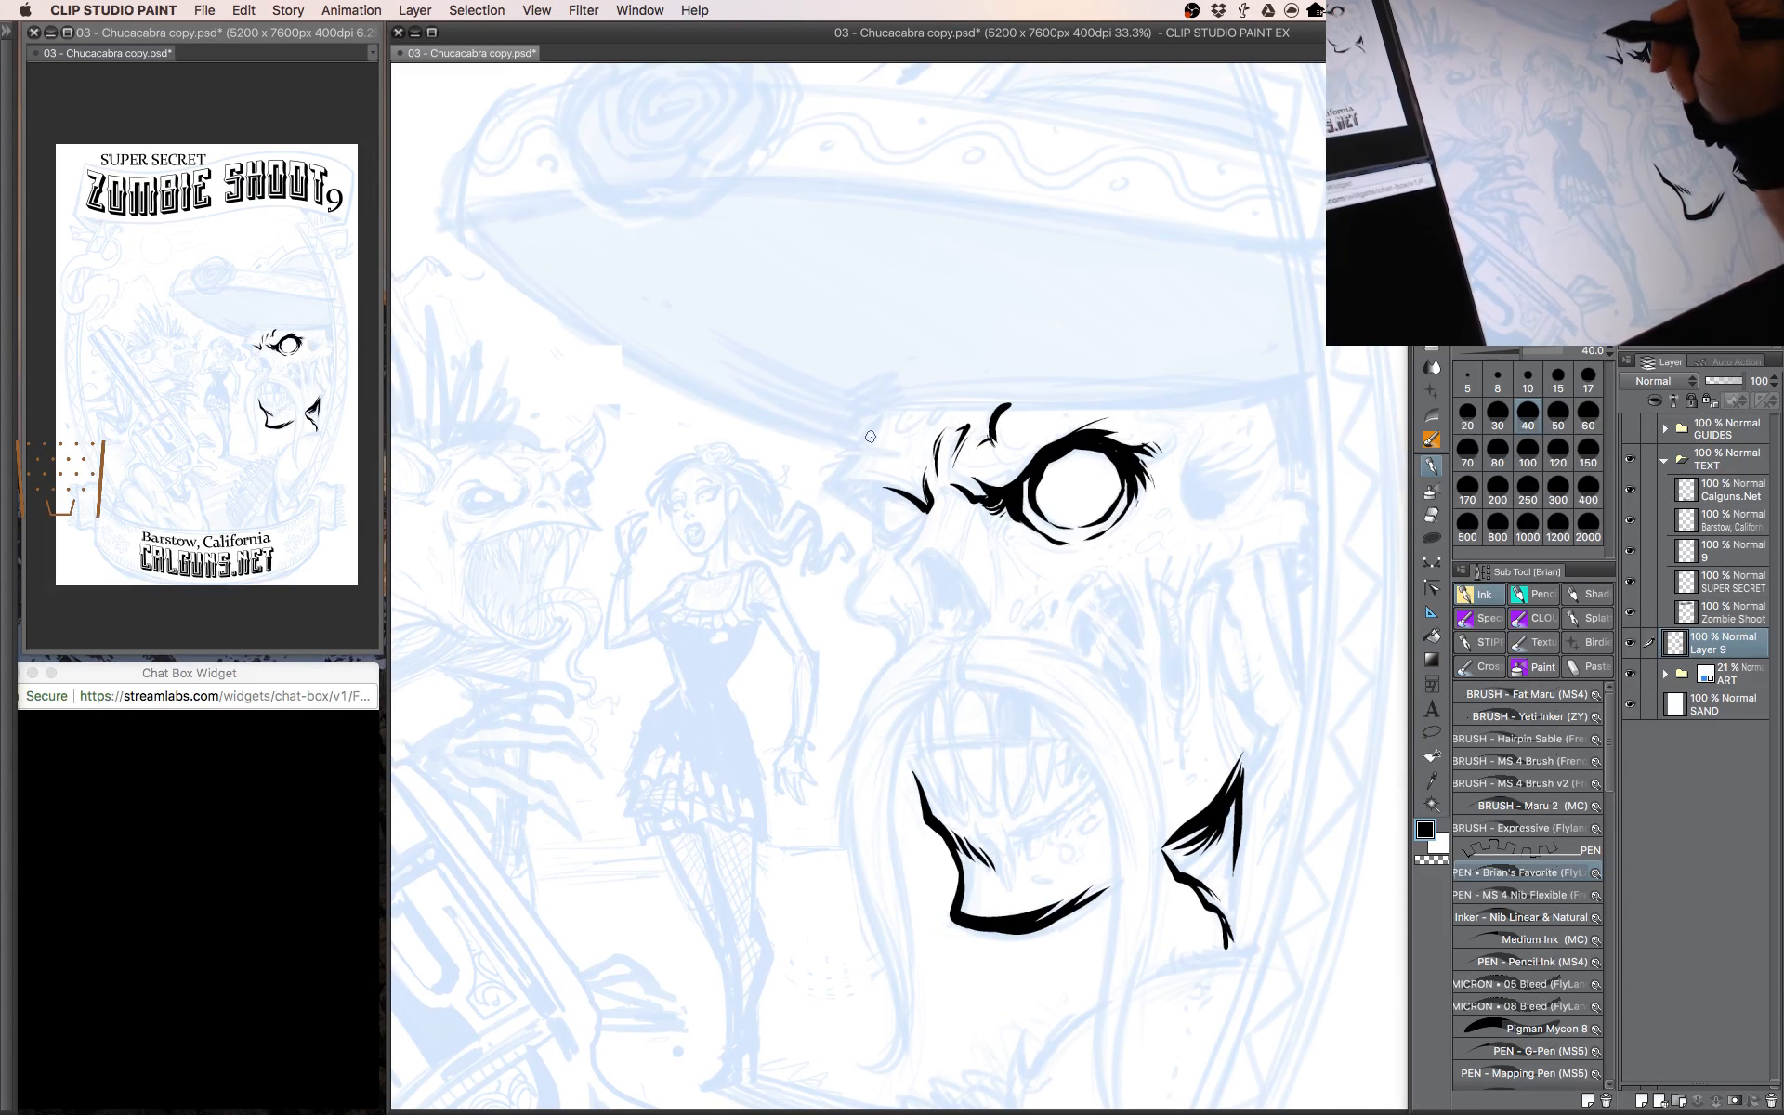
# Ink the left brow contour and the outline of the zombie's far eye socket, thickening its edge.
pyautogui.moveTo(849, 454); pyautogui.dragTo(878, 409)
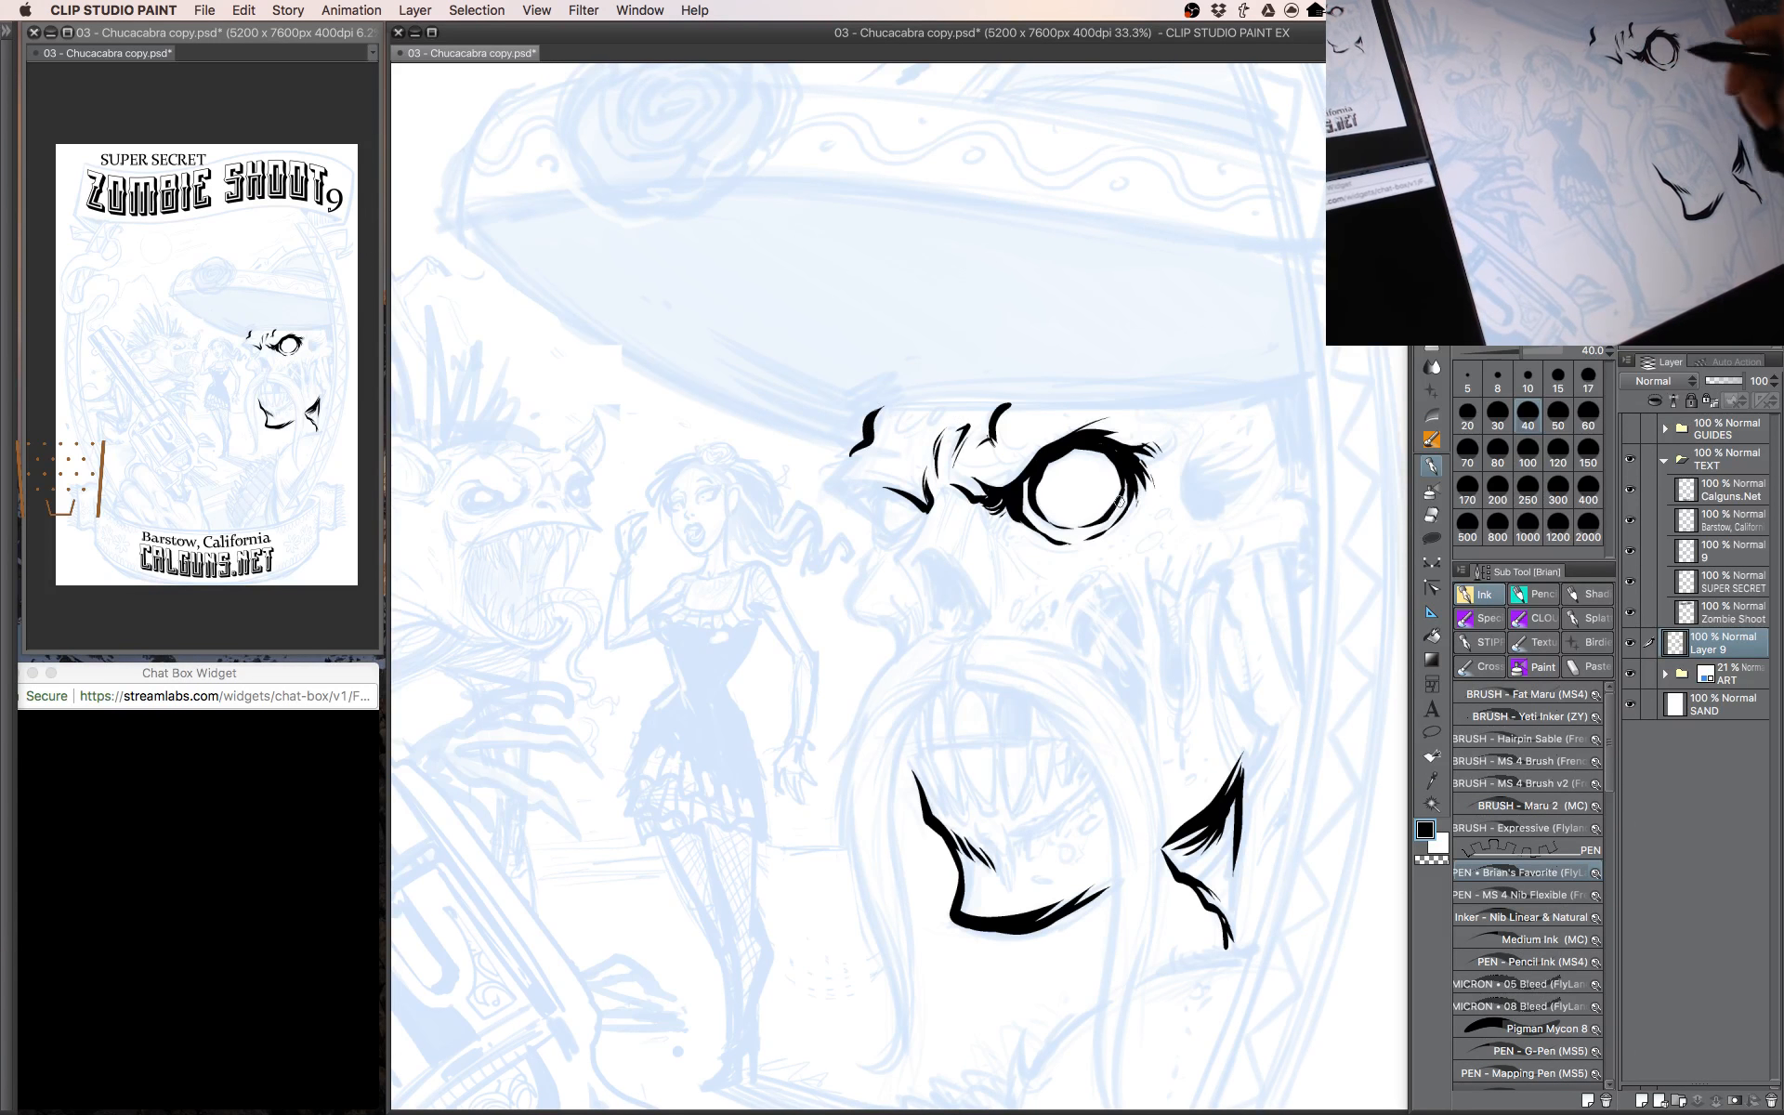
pyautogui.moveTo(1147, 536); pyautogui.dragTo(1144, 500)
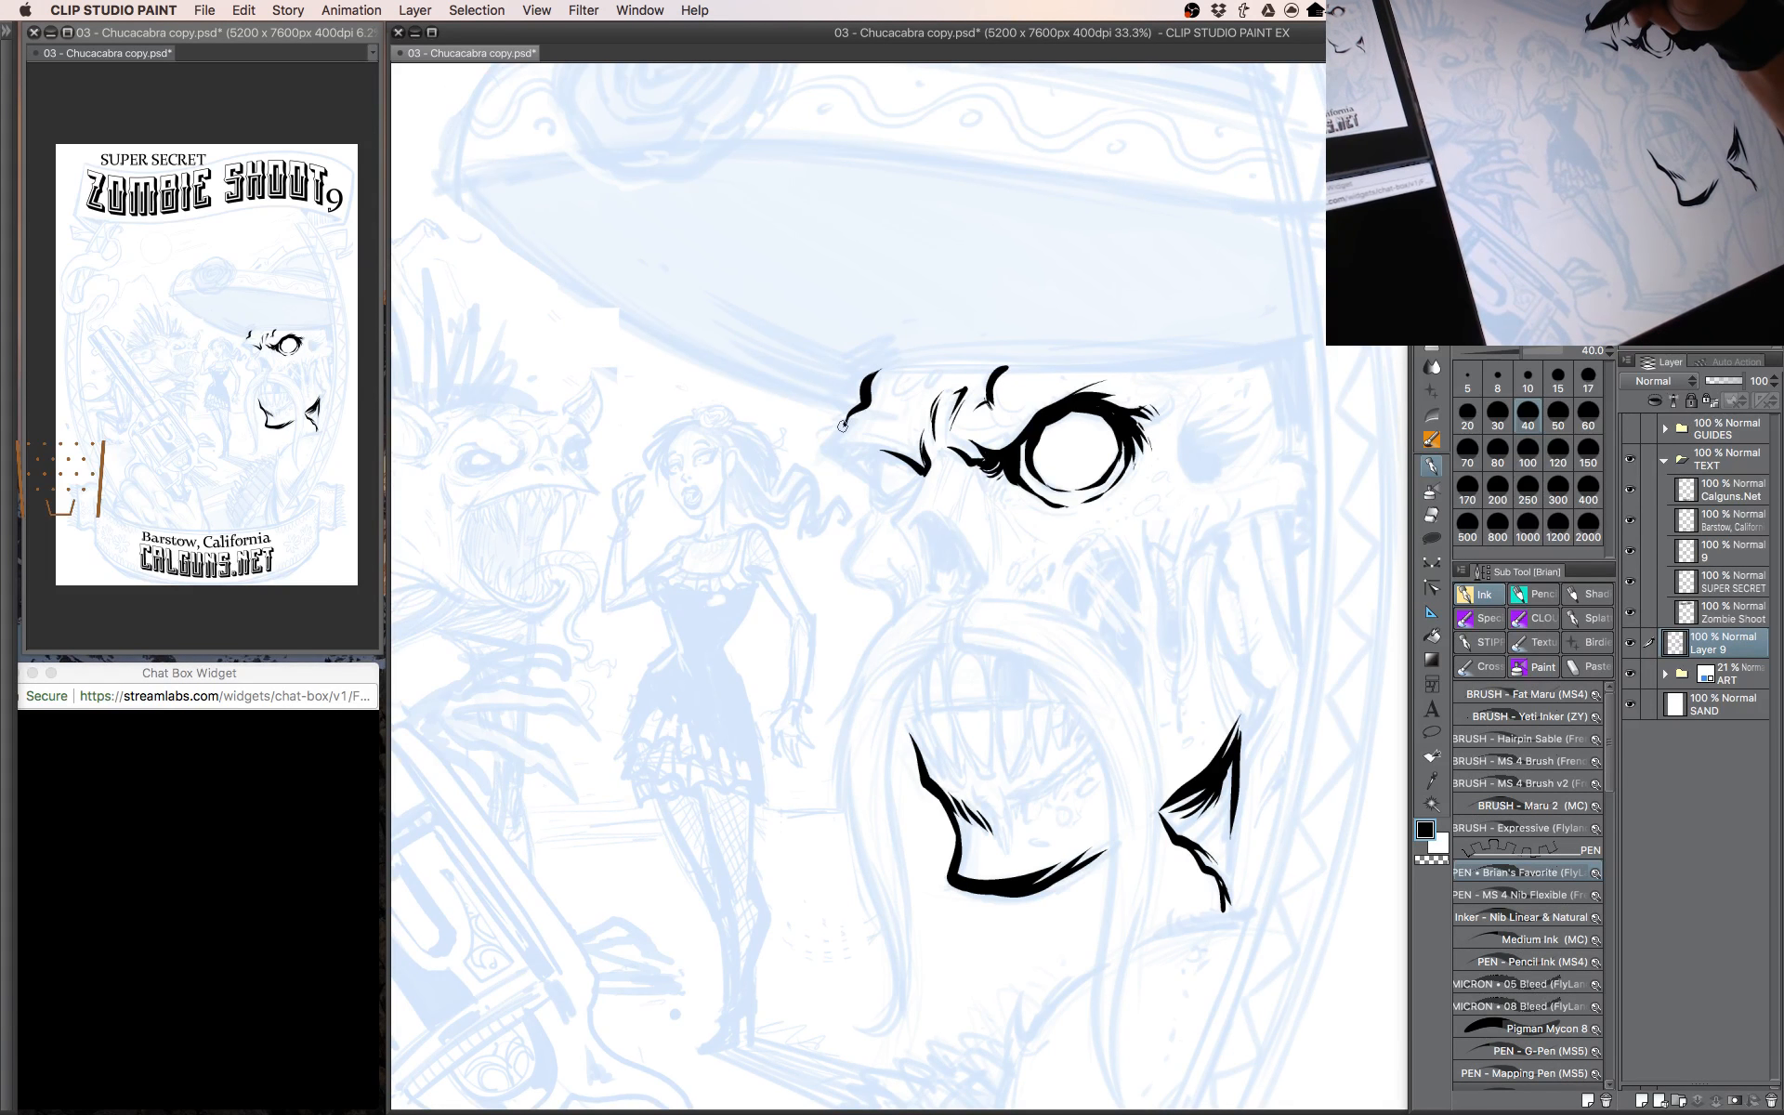
pyautogui.moveTo(842, 426)
pyautogui.mouseDown()
pyautogui.moveTo(821, 445)
pyautogui.moveTo(860, 480)
pyautogui.mouseUp()
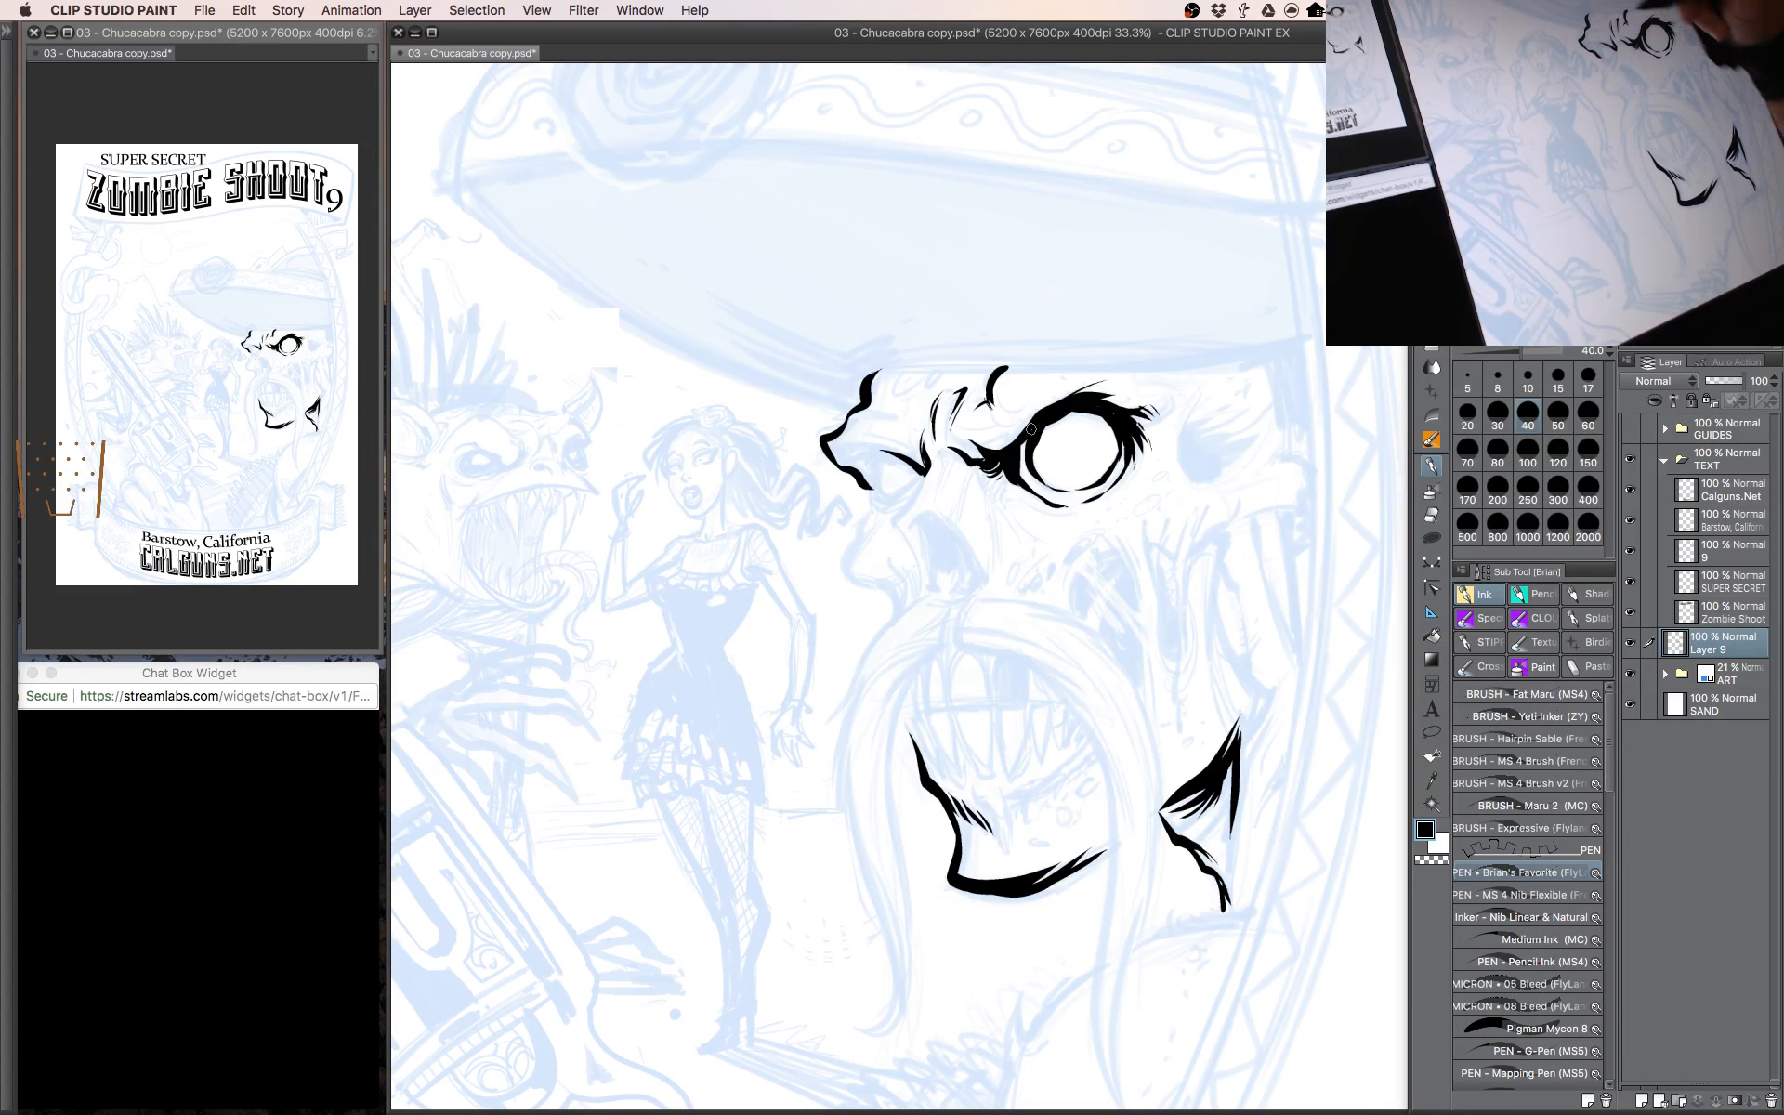
pyautogui.moveTo(1130, 588); pyautogui.dragTo(1089, 613)
pyautogui.press(']')
pyautogui.moveTo(796, 469); pyautogui.dragTo(857, 481)
pyautogui.moveTo(1107, 563); pyautogui.dragTo(1091, 535)
# Ink the zombie's nose bridge and nostril outline, and fill the nostril cavity solid black on the editing layer only.
pyautogui.press('[')
pyautogui.moveTo(916, 464)
pyautogui.mouseDown()
pyautogui.moveTo(898, 509)
pyautogui.moveTo(848, 509)
pyautogui.moveTo(865, 583)
pyautogui.mouseUp()
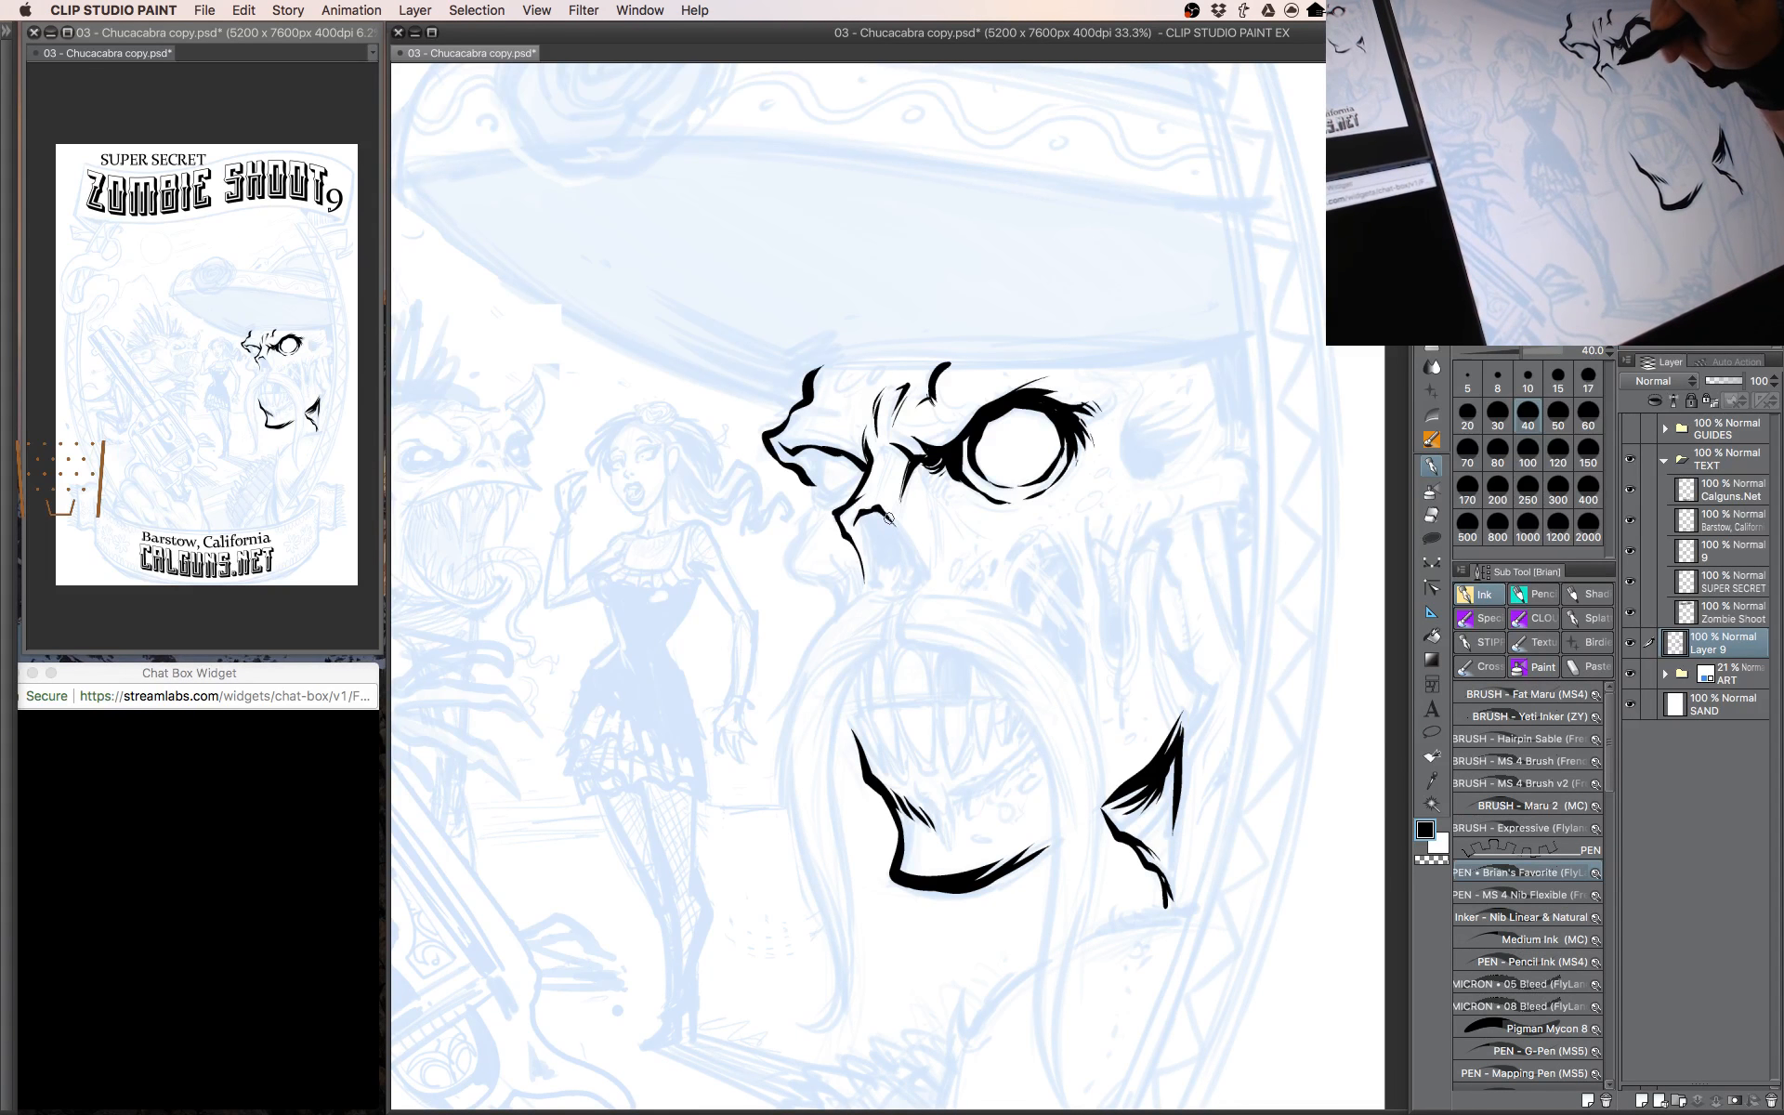
pyautogui.press('[')
pyautogui.moveTo(883, 510); pyautogui.dragTo(911, 547)
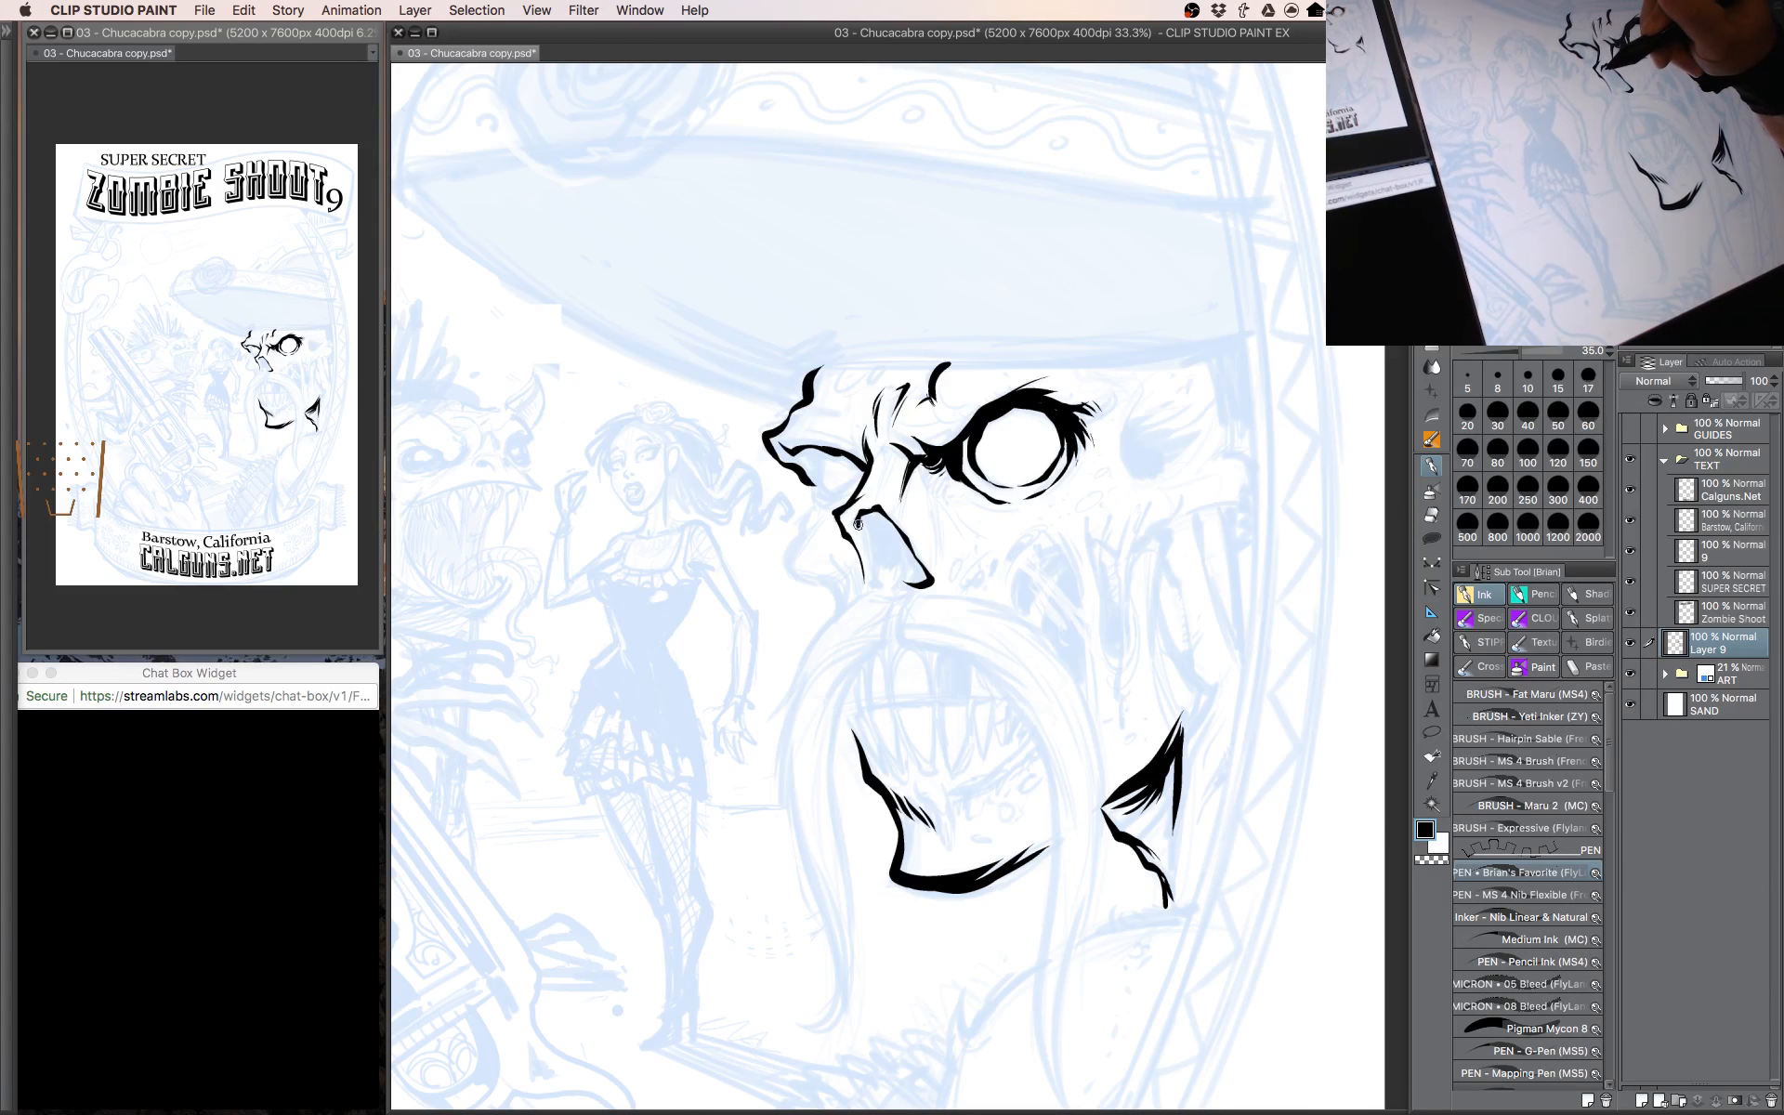
pyautogui.press('[')
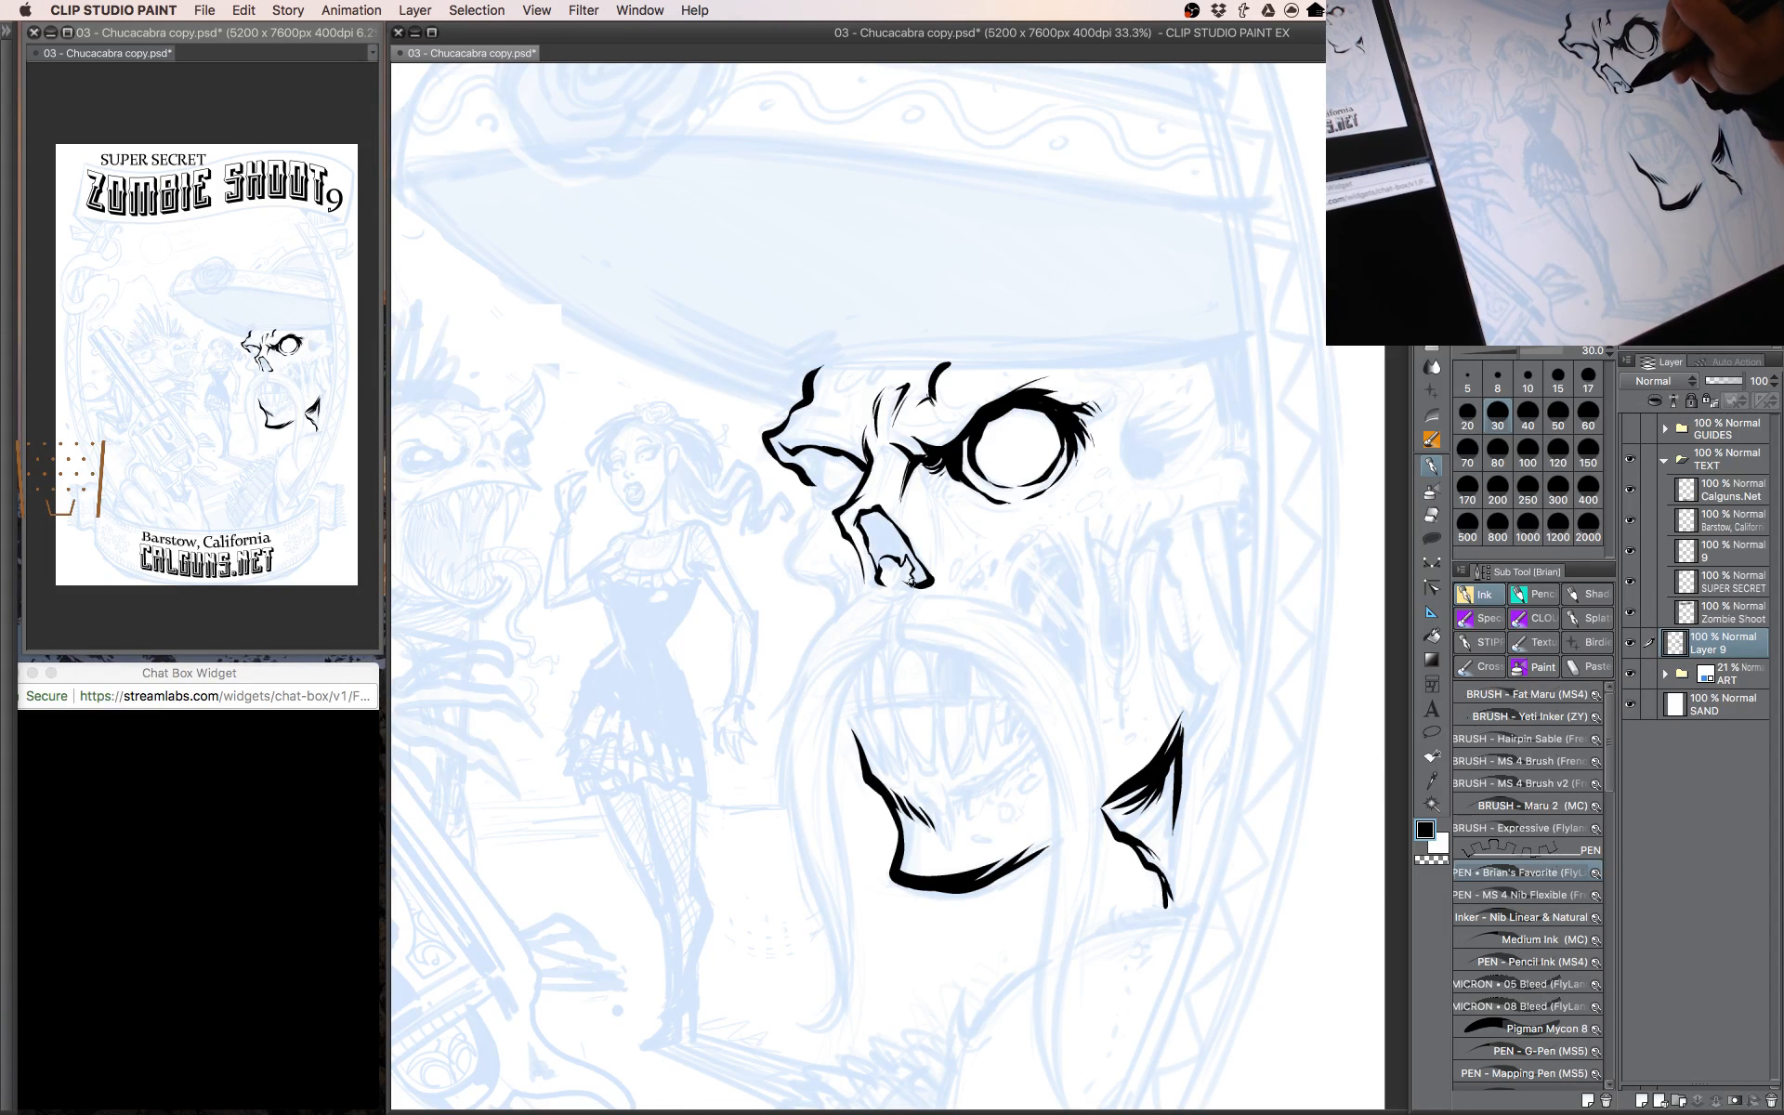
pyautogui.press('g')
pyautogui.click(890, 533)
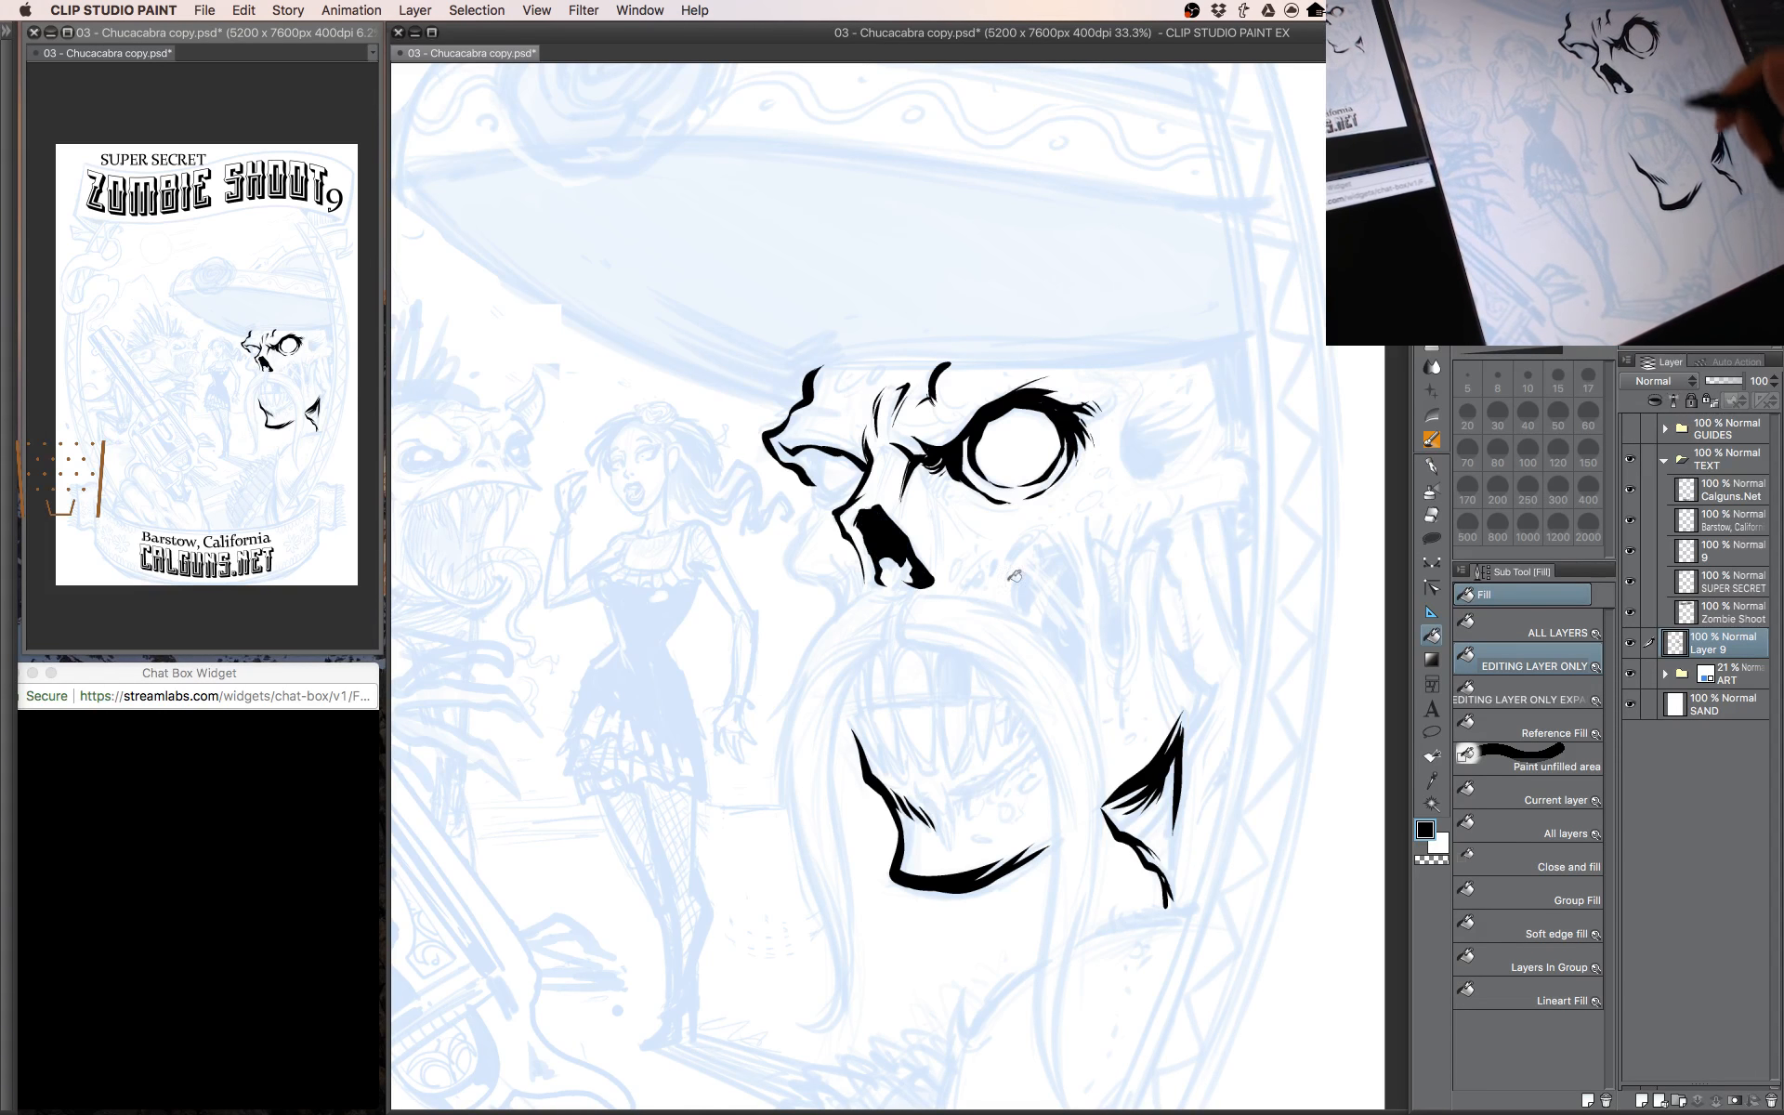
# Return to the Brian's Favorite pen and ink the creases between the nose and the large eye.
pyautogui.press('p')
pyautogui.moveTo(992, 545); pyautogui.dragTo(1027, 518)
pyautogui.press('[')
pyautogui.press('[')
pyautogui.press('[')
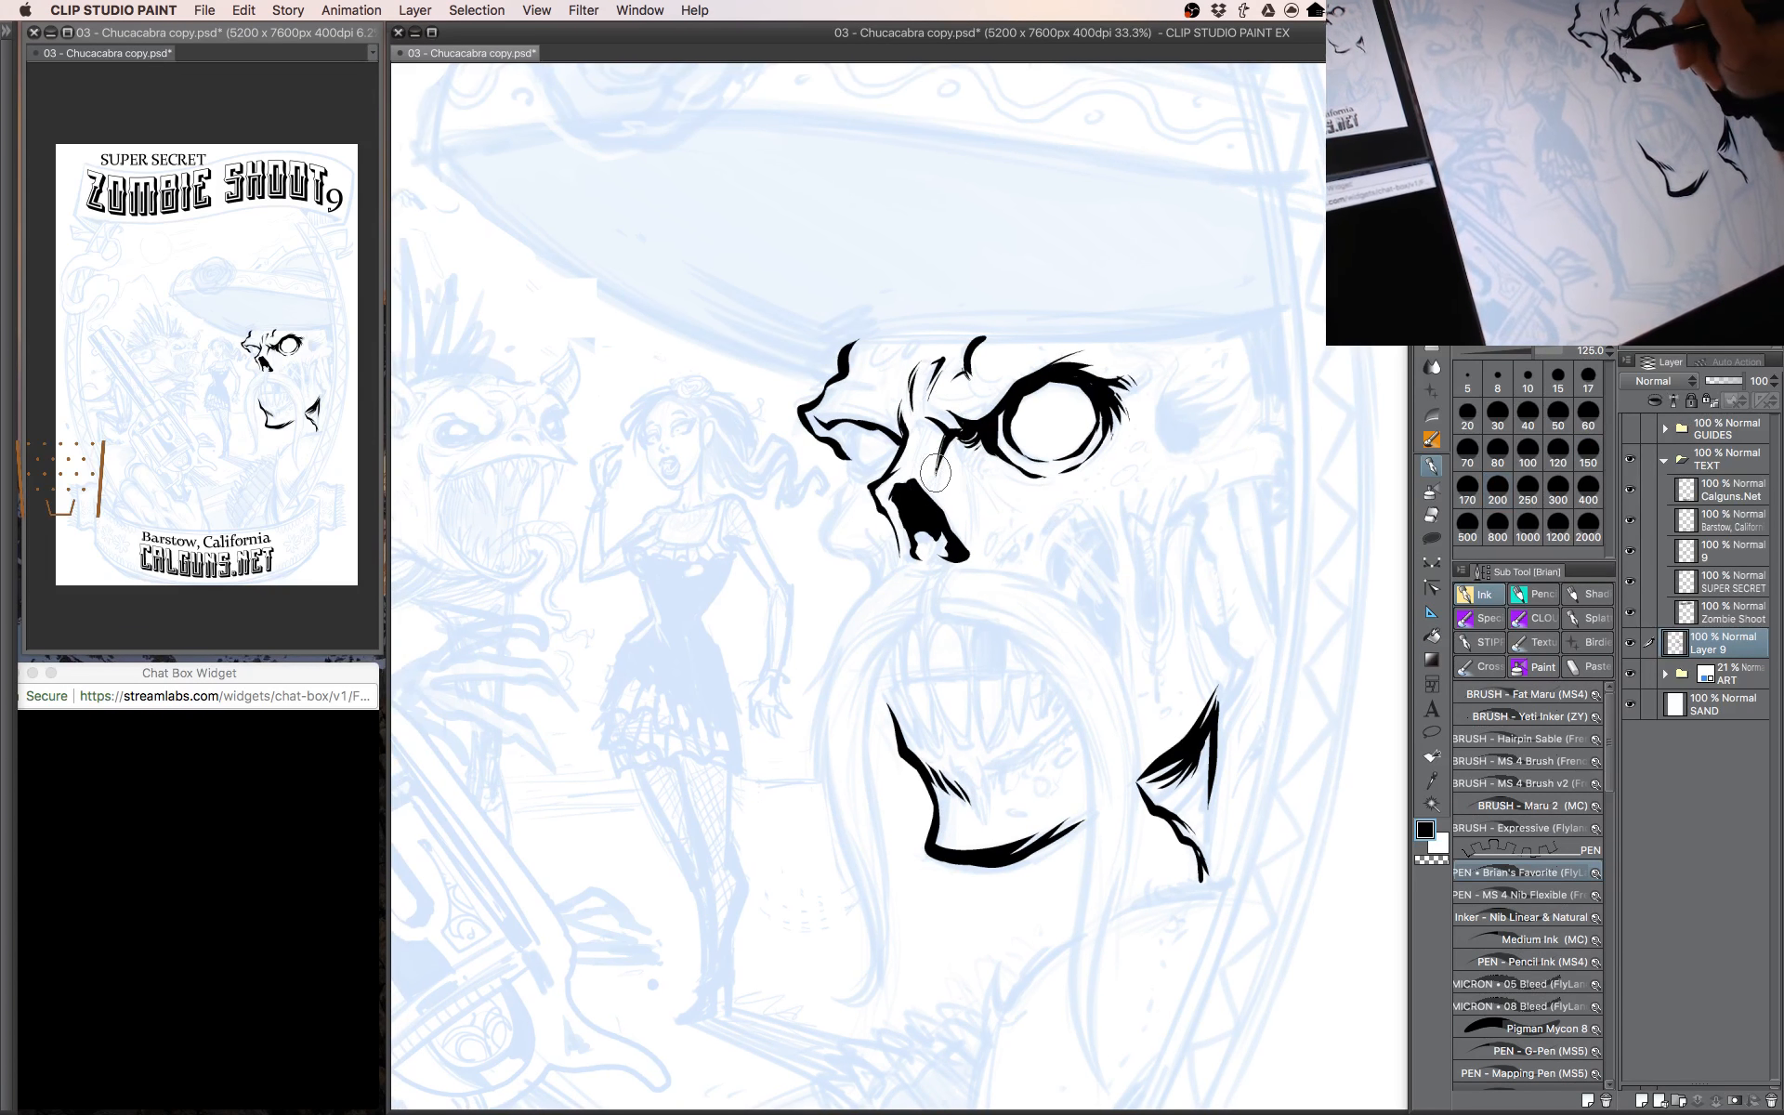
pyautogui.moveTo(938, 467)
pyautogui.mouseDown()
pyautogui.moveTo(940, 488)
pyautogui.moveTo(963, 466)
pyautogui.moveTo(977, 552)
pyautogui.moveTo(1080, 578)
pyautogui.mouseUp()
pyautogui.press('[')
pyautogui.press('[')
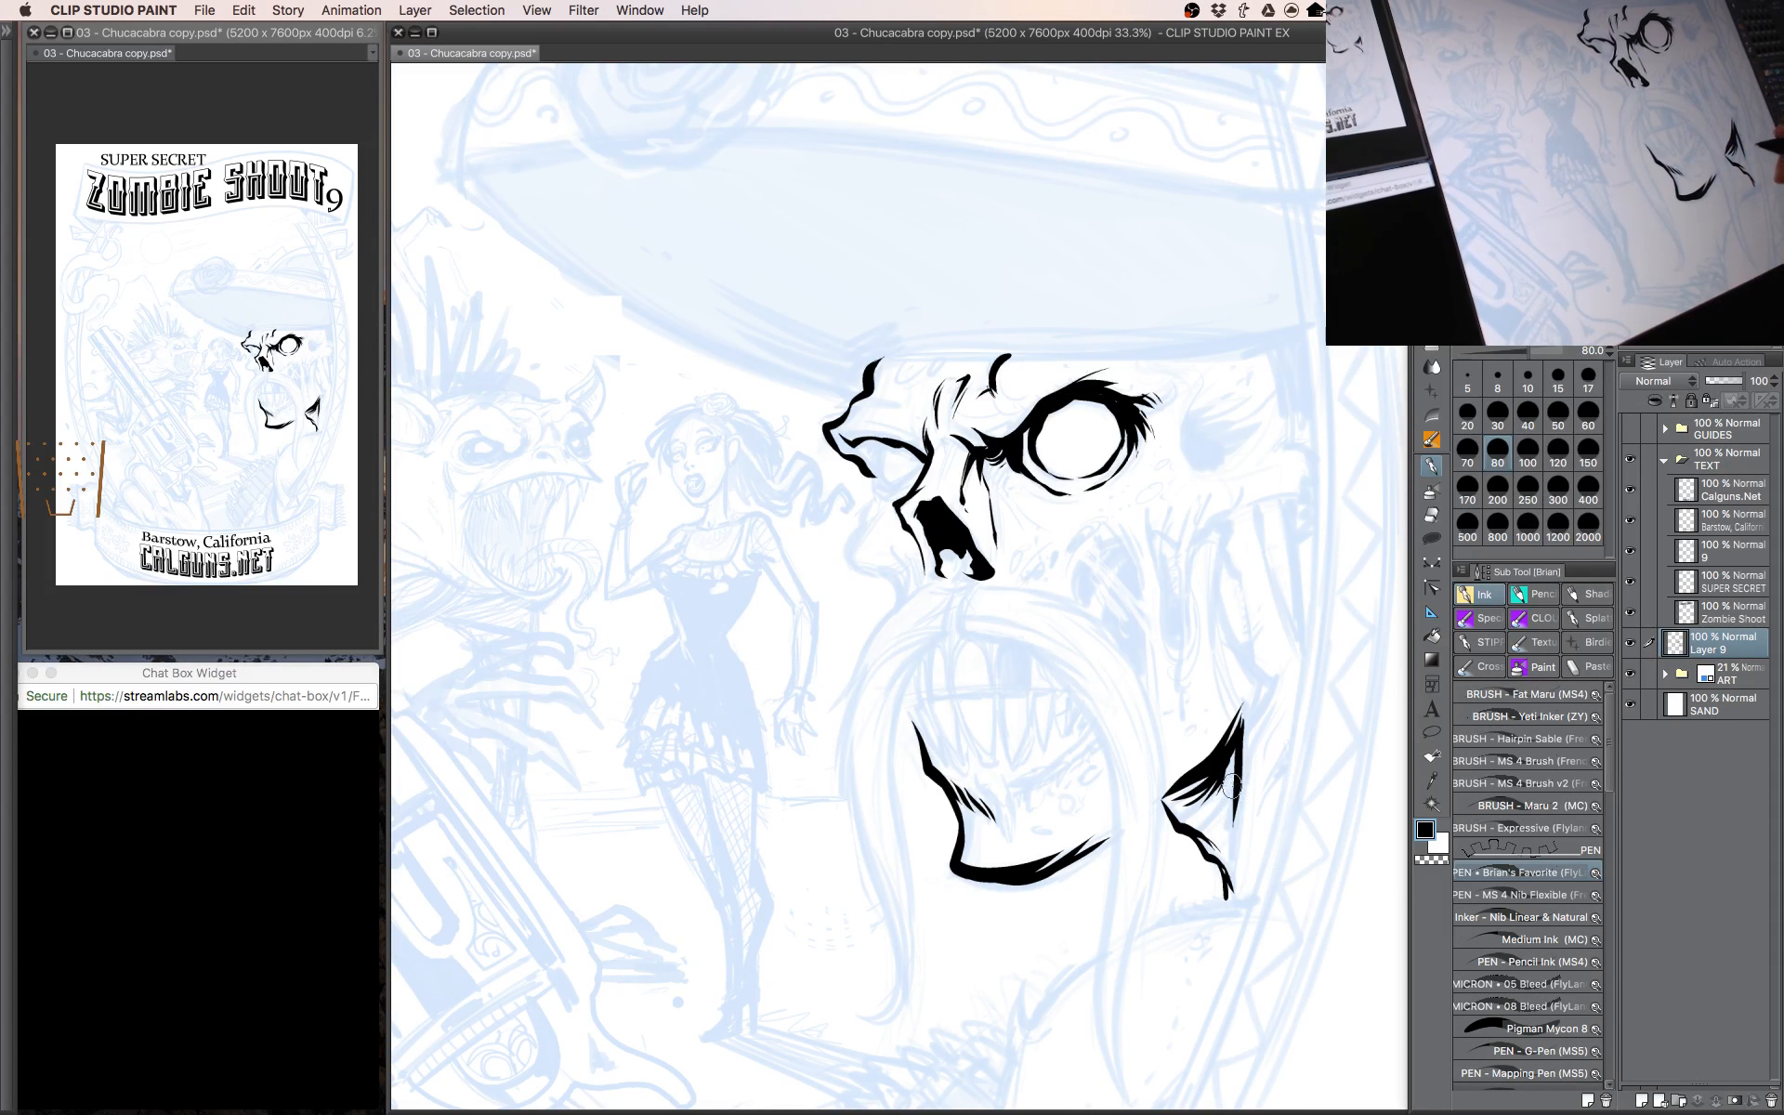
pyautogui.moveTo(937, 290); pyautogui.dragTo(984, 309)
# Ink wrinkle strokes above and beyond the large eye's outer corner with the pen at size 50.
pyautogui.press('[')
pyautogui.press('[')
pyautogui.press('[')
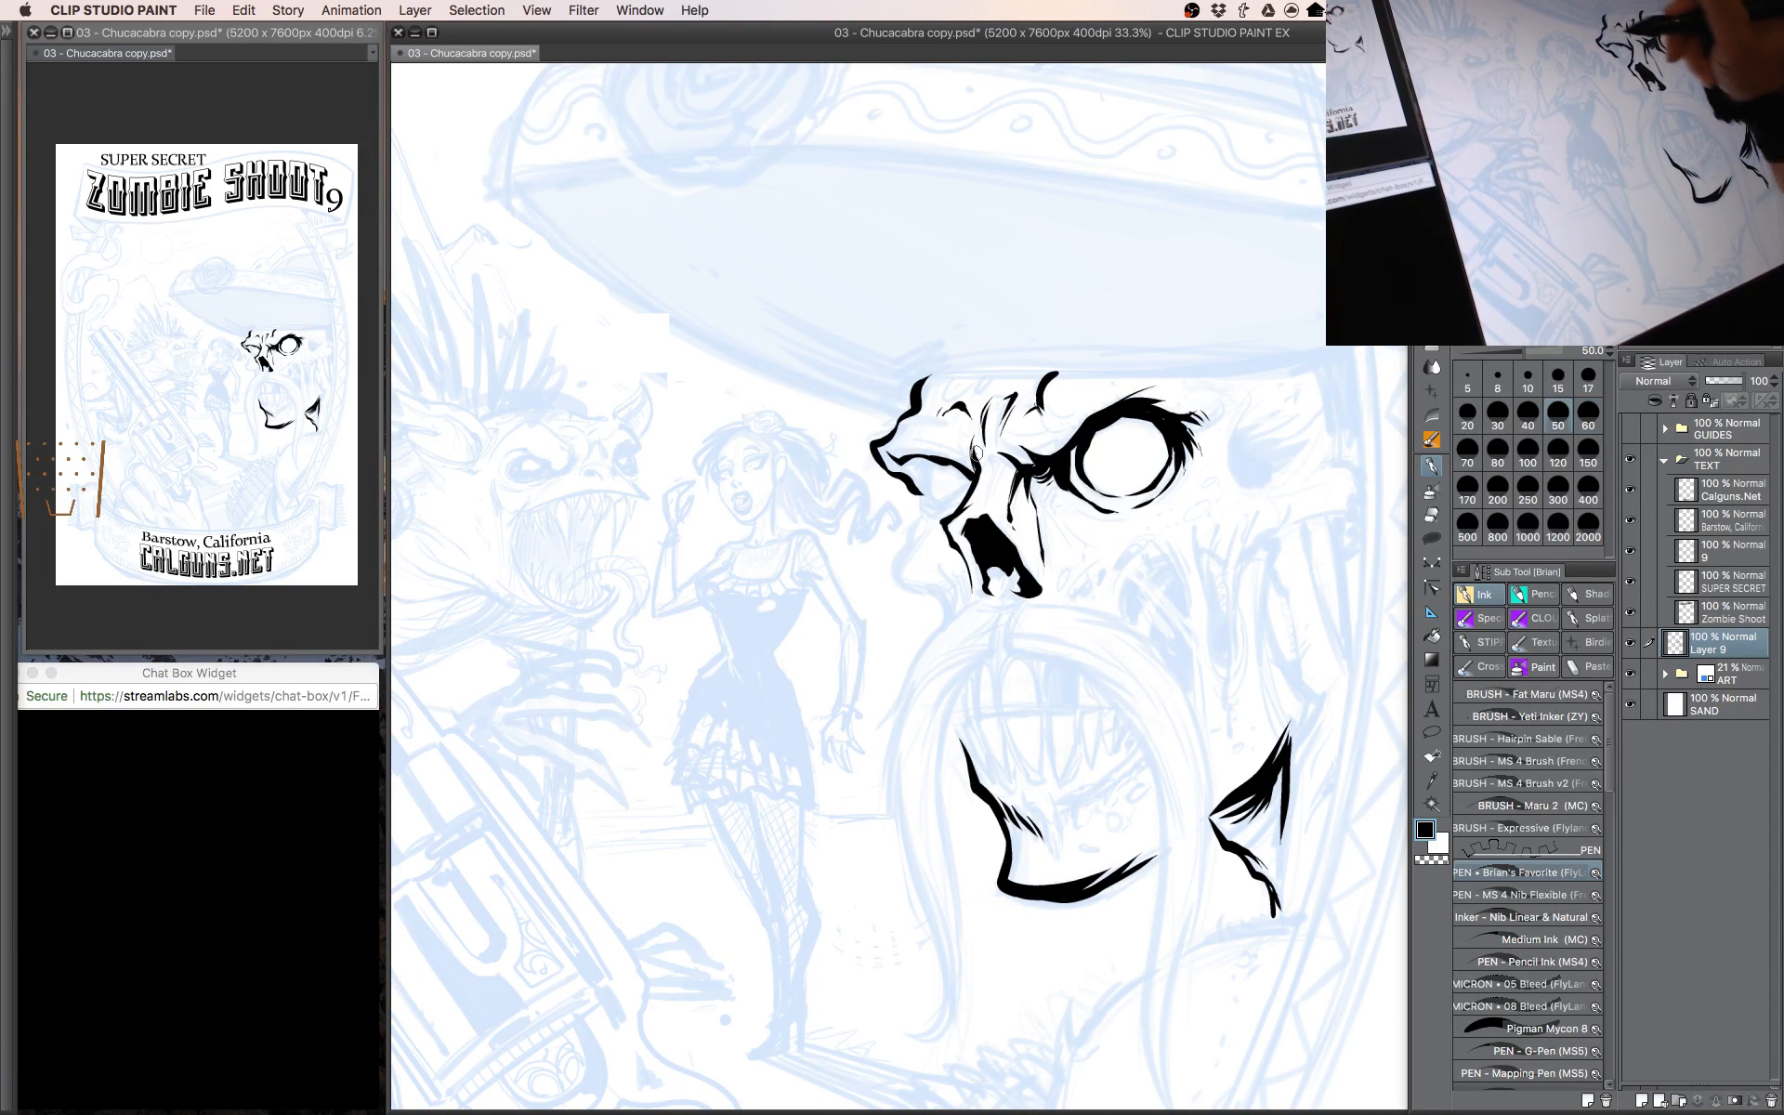
pyautogui.moveTo(1154, 398)
pyautogui.mouseDown()
pyautogui.moveTo(1120, 412)
pyautogui.moveTo(1145, 389)
pyautogui.mouseUp()
pyautogui.moveTo(1245, 491); pyautogui.dragTo(1197, 476)
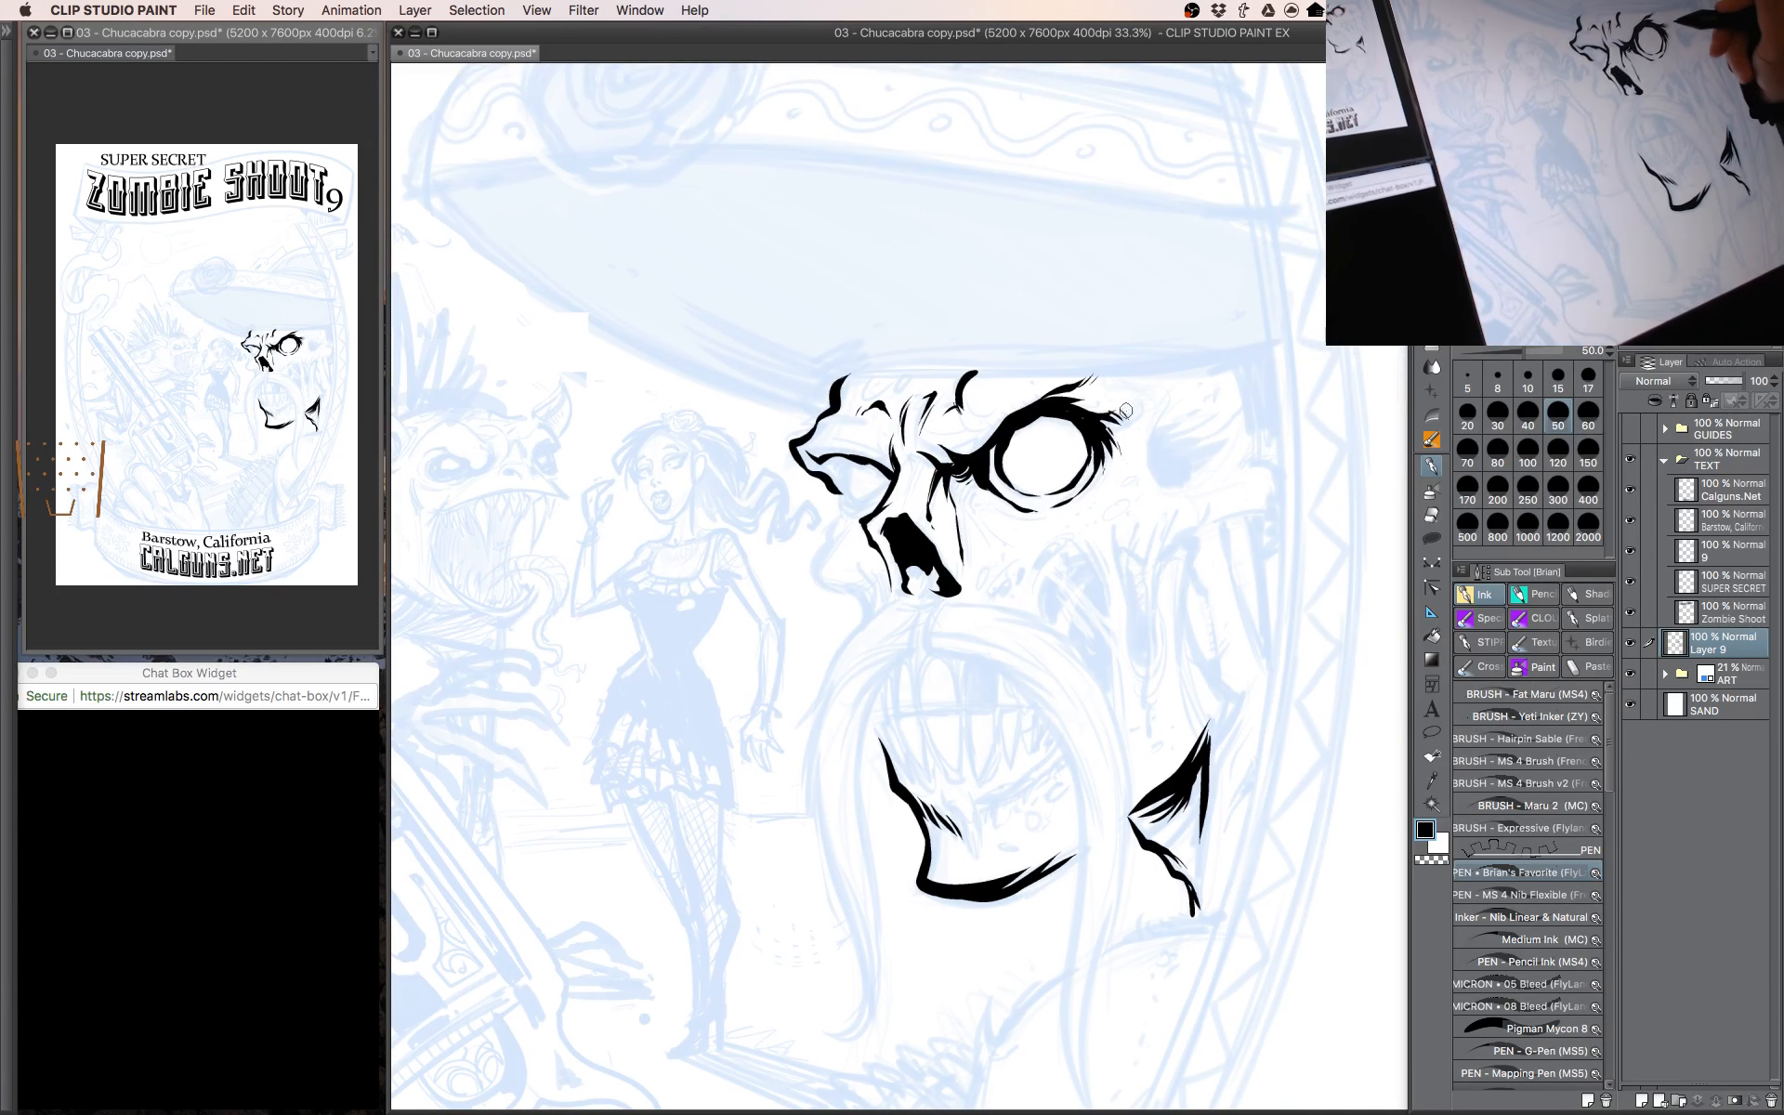
pyautogui.moveTo(1116, 420)
pyautogui.mouseDown()
pyautogui.moveTo(1145, 411)
pyautogui.moveTo(1153, 381)
pyautogui.mouseUp()
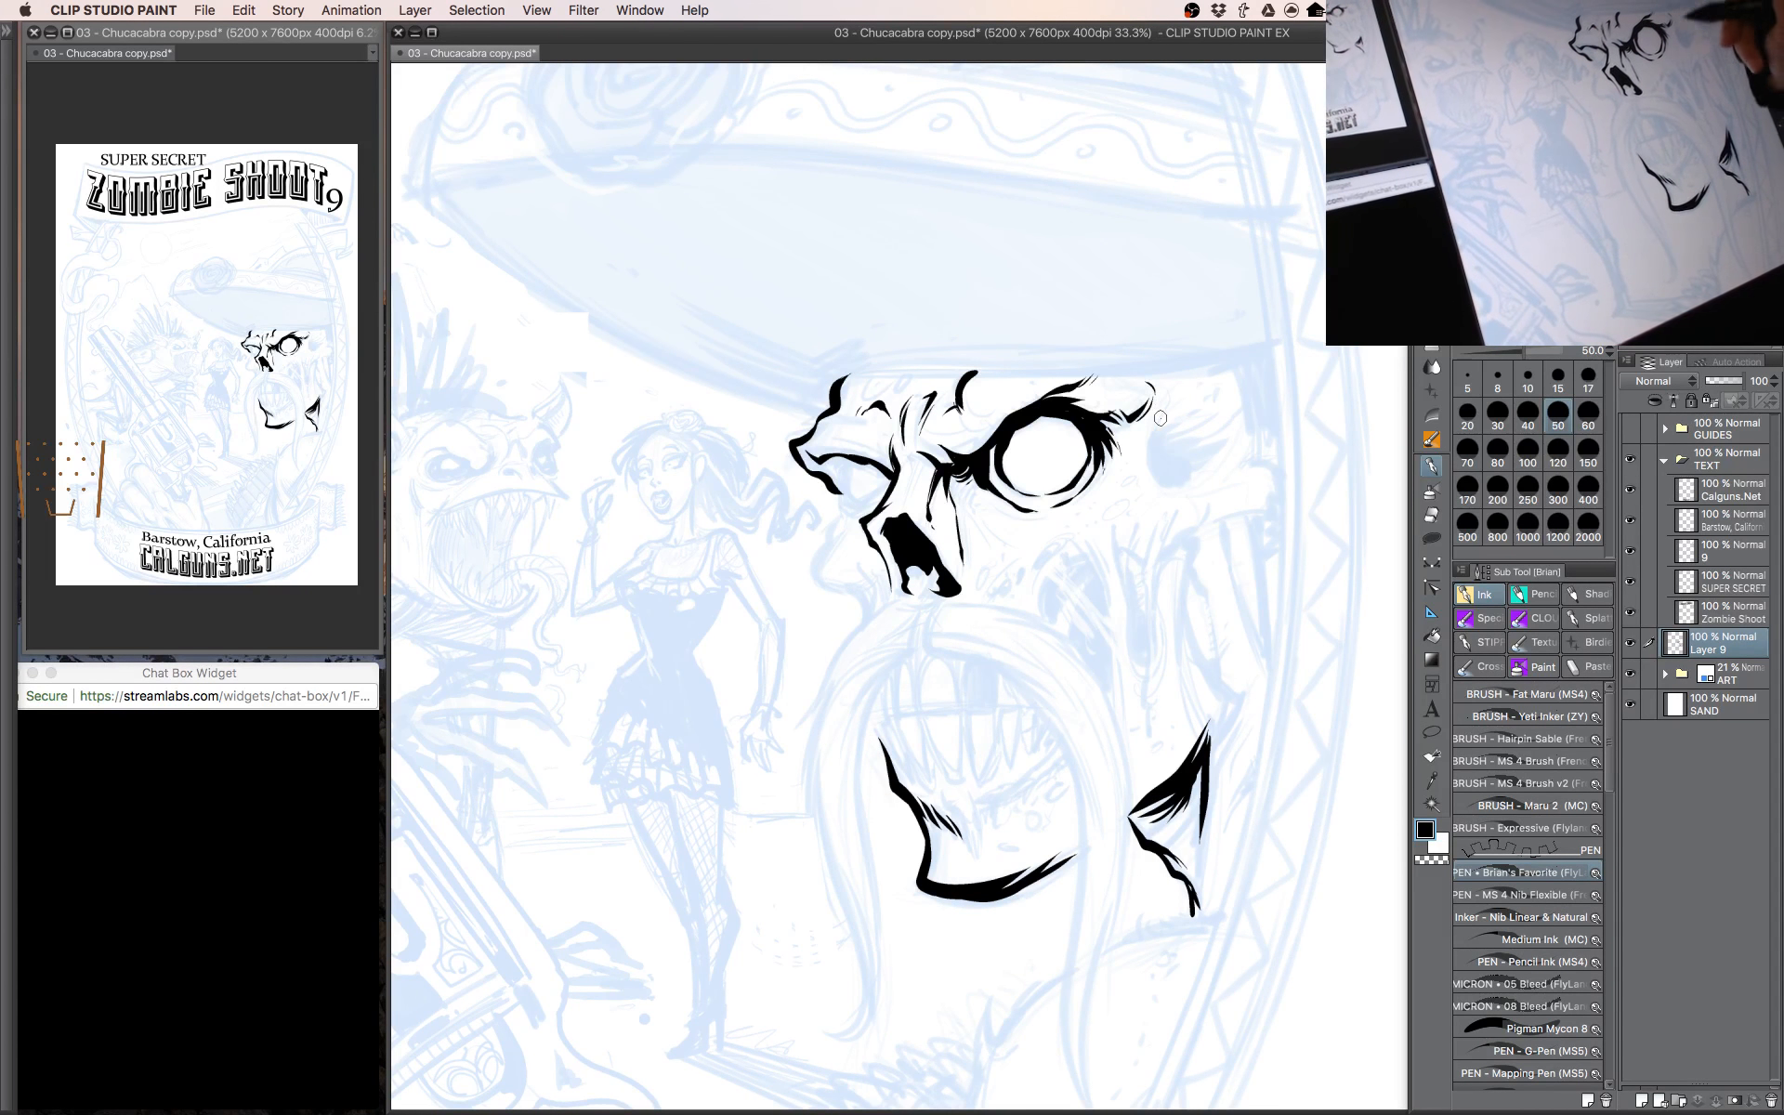
# Ink the dark temple hollow at the right of the large eye at size 60, carving its edges with transparent color.
pyautogui.press(']')
pyautogui.moveTo(1151, 469)
pyautogui.mouseDown()
pyautogui.moveTo(1188, 417)
pyautogui.moveTo(1217, 400)
pyautogui.moveTo(1219, 421)
pyautogui.moveTo(1237, 398)
pyautogui.moveTo(1164, 461)
pyautogui.moveTo(1236, 422)
pyautogui.moveTo(1163, 488)
pyautogui.mouseUp()
pyautogui.press('c')
pyautogui.moveTo(1193, 414)
pyautogui.mouseDown()
pyautogui.moveTo(1168, 453)
pyautogui.moveTo(1268, 462)
pyautogui.moveTo(1283, 409)
pyautogui.mouseUp()
pyautogui.press('c')
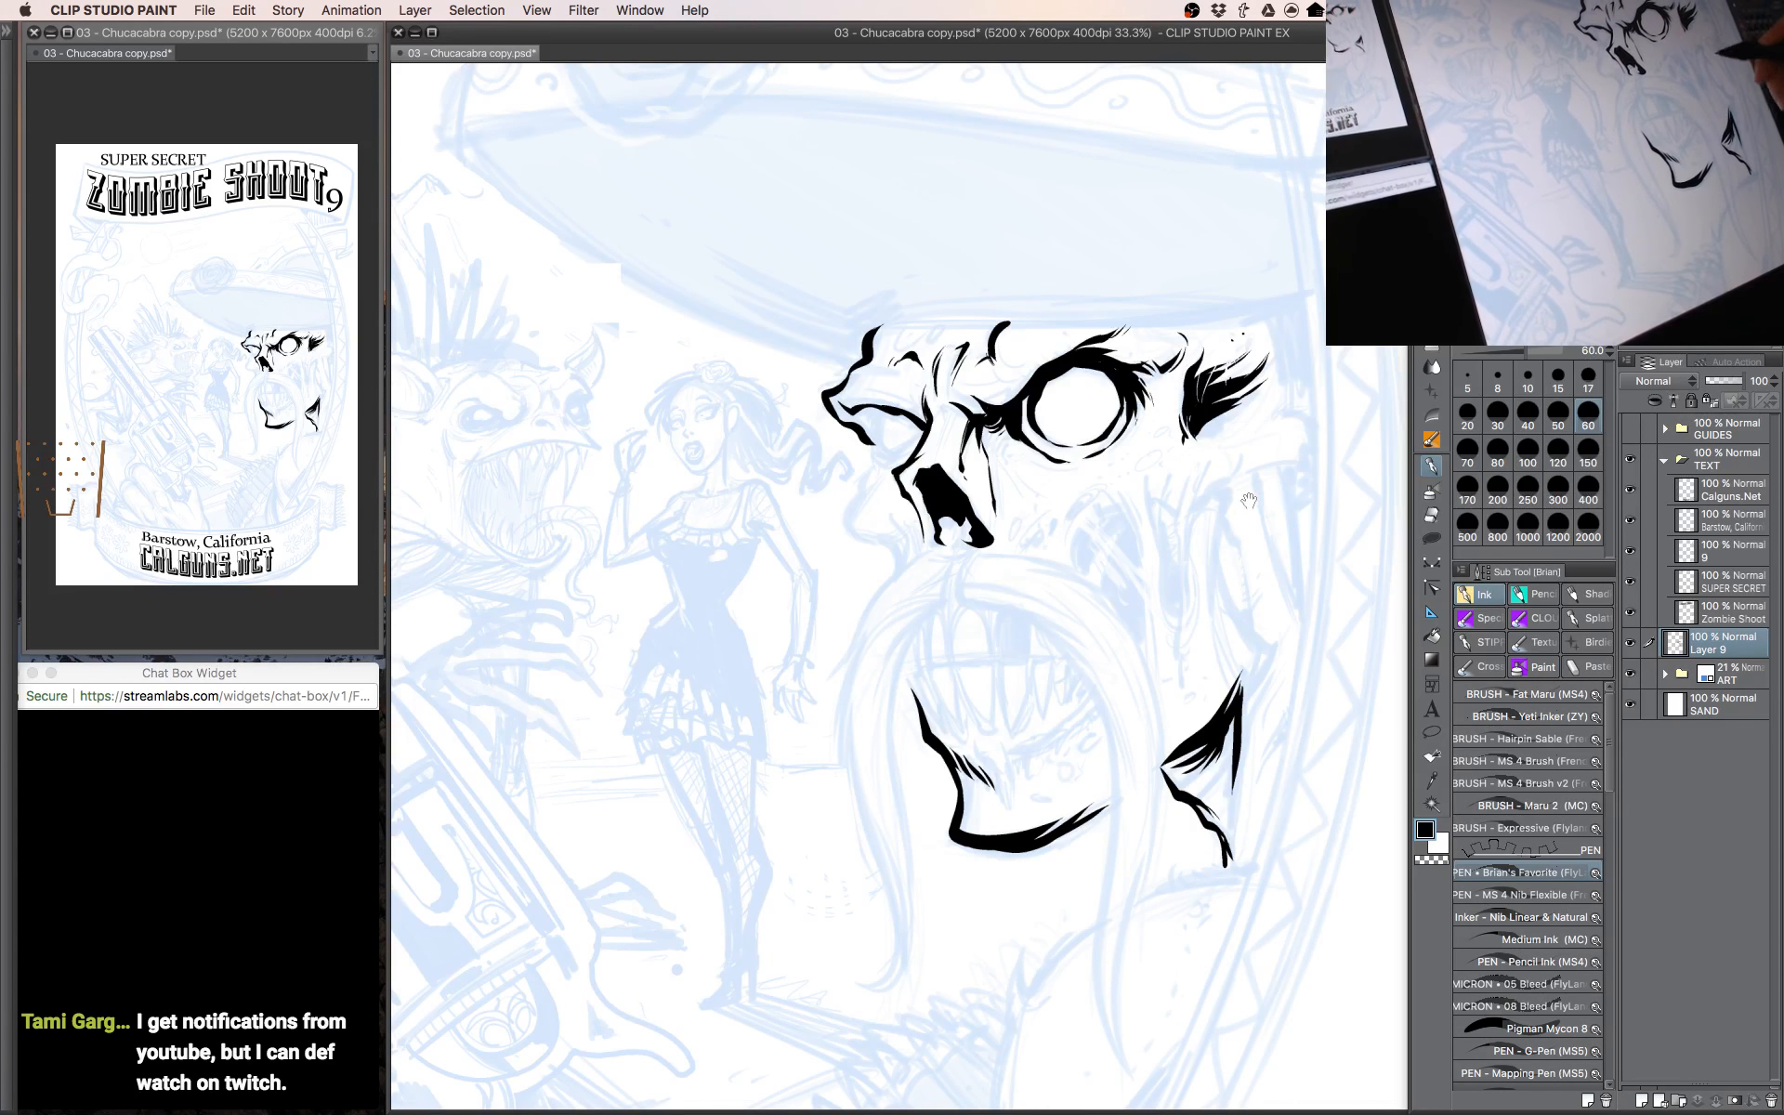
# Ink the lower edge of the cheekbone beneath the temple hollow with the pen at size 50.
pyautogui.press('[')
pyautogui.moveTo(1132, 485)
pyautogui.mouseDown()
pyautogui.moveTo(1157, 500)
pyautogui.moveTo(1245, 417)
pyautogui.moveTo(1238, 442)
pyautogui.moveTo(1256, 433)
pyautogui.mouseUp()
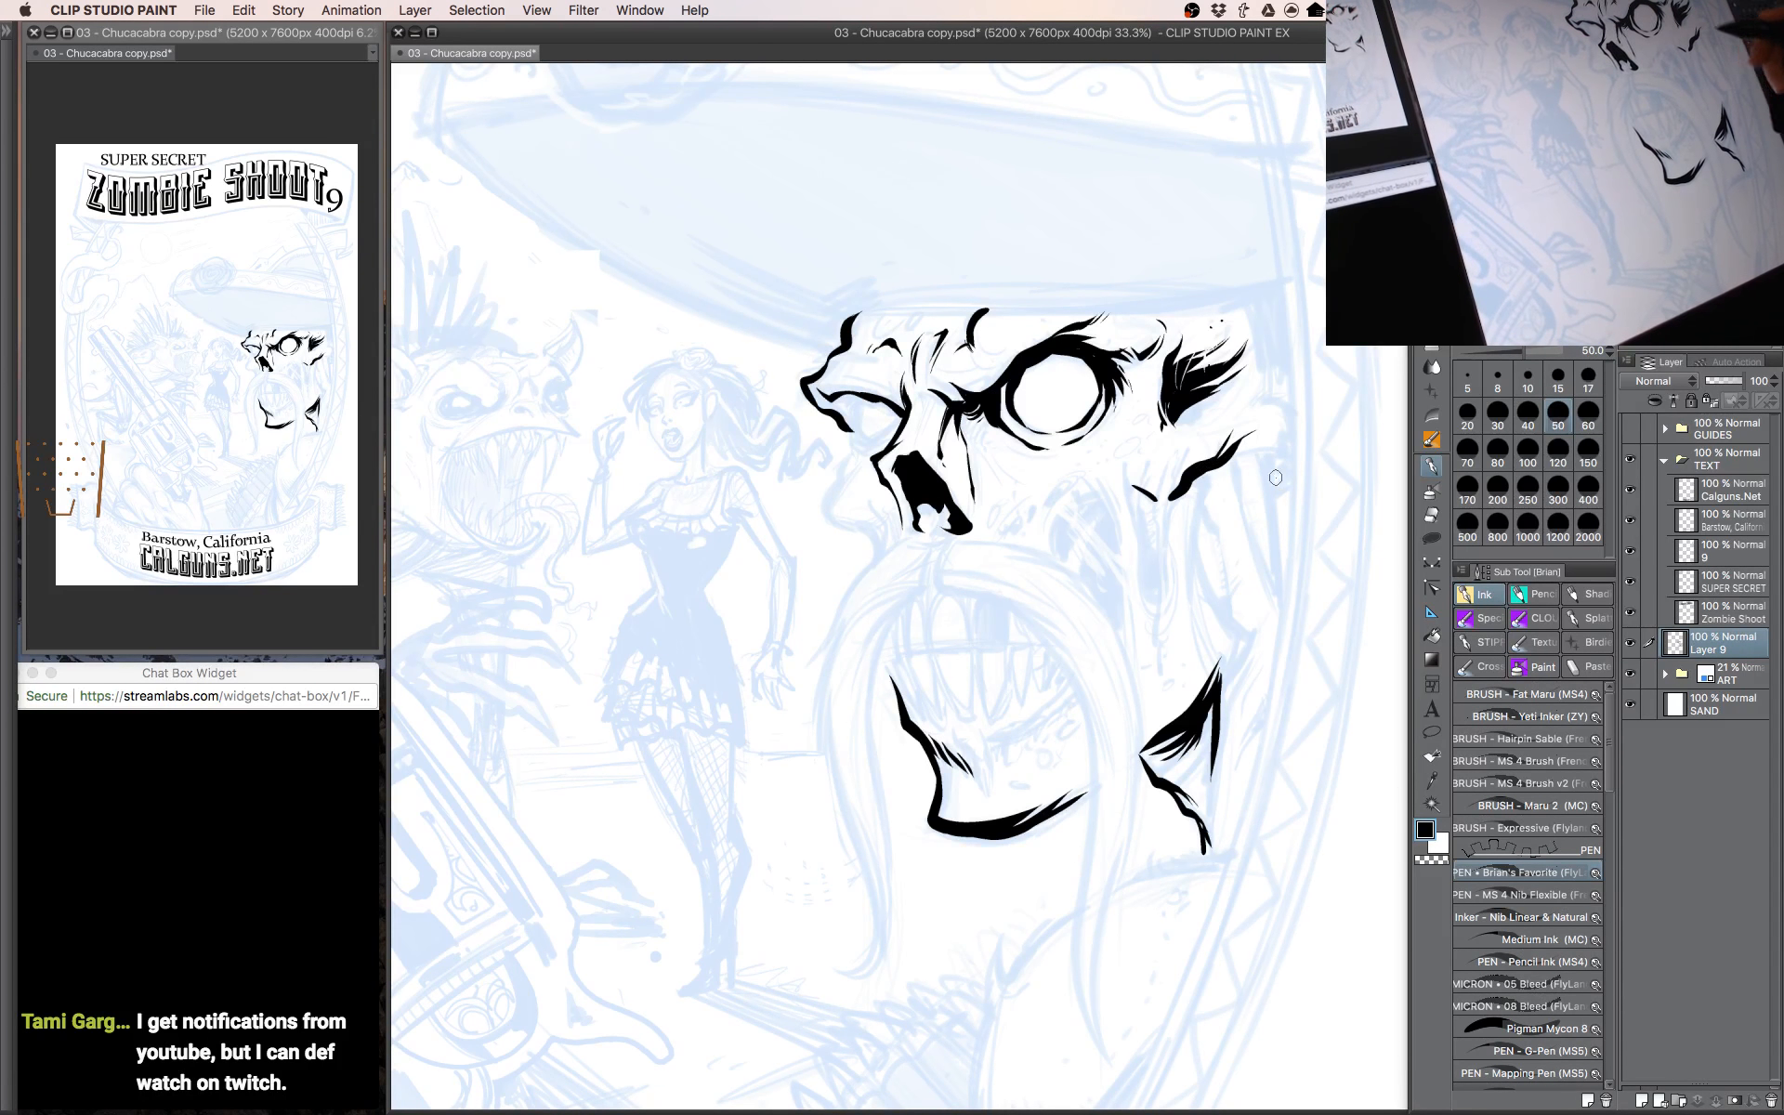
pyautogui.moveTo(1255, 522); pyautogui.dragTo(1239, 487)
# Ink the torn skin strands and gaps in the middle of the cheek, finishing at pen size 30.
pyautogui.moveTo(1036, 496)
pyautogui.mouseDown()
pyautogui.moveTo(1041, 522)
pyautogui.moveTo(1047, 476)
pyautogui.moveTo(1040, 500)
pyautogui.moveTo(1081, 520)
pyautogui.moveTo(1078, 491)
pyautogui.moveTo(1100, 518)
pyautogui.moveTo(1077, 445)
pyautogui.moveTo(1116, 482)
pyautogui.moveTo(1135, 580)
pyautogui.moveTo(1090, 556)
pyautogui.moveTo(1116, 601)
pyautogui.mouseUp()
pyautogui.press('[')
pyautogui.press('[')
pyautogui.press('[')
pyautogui.press('[')
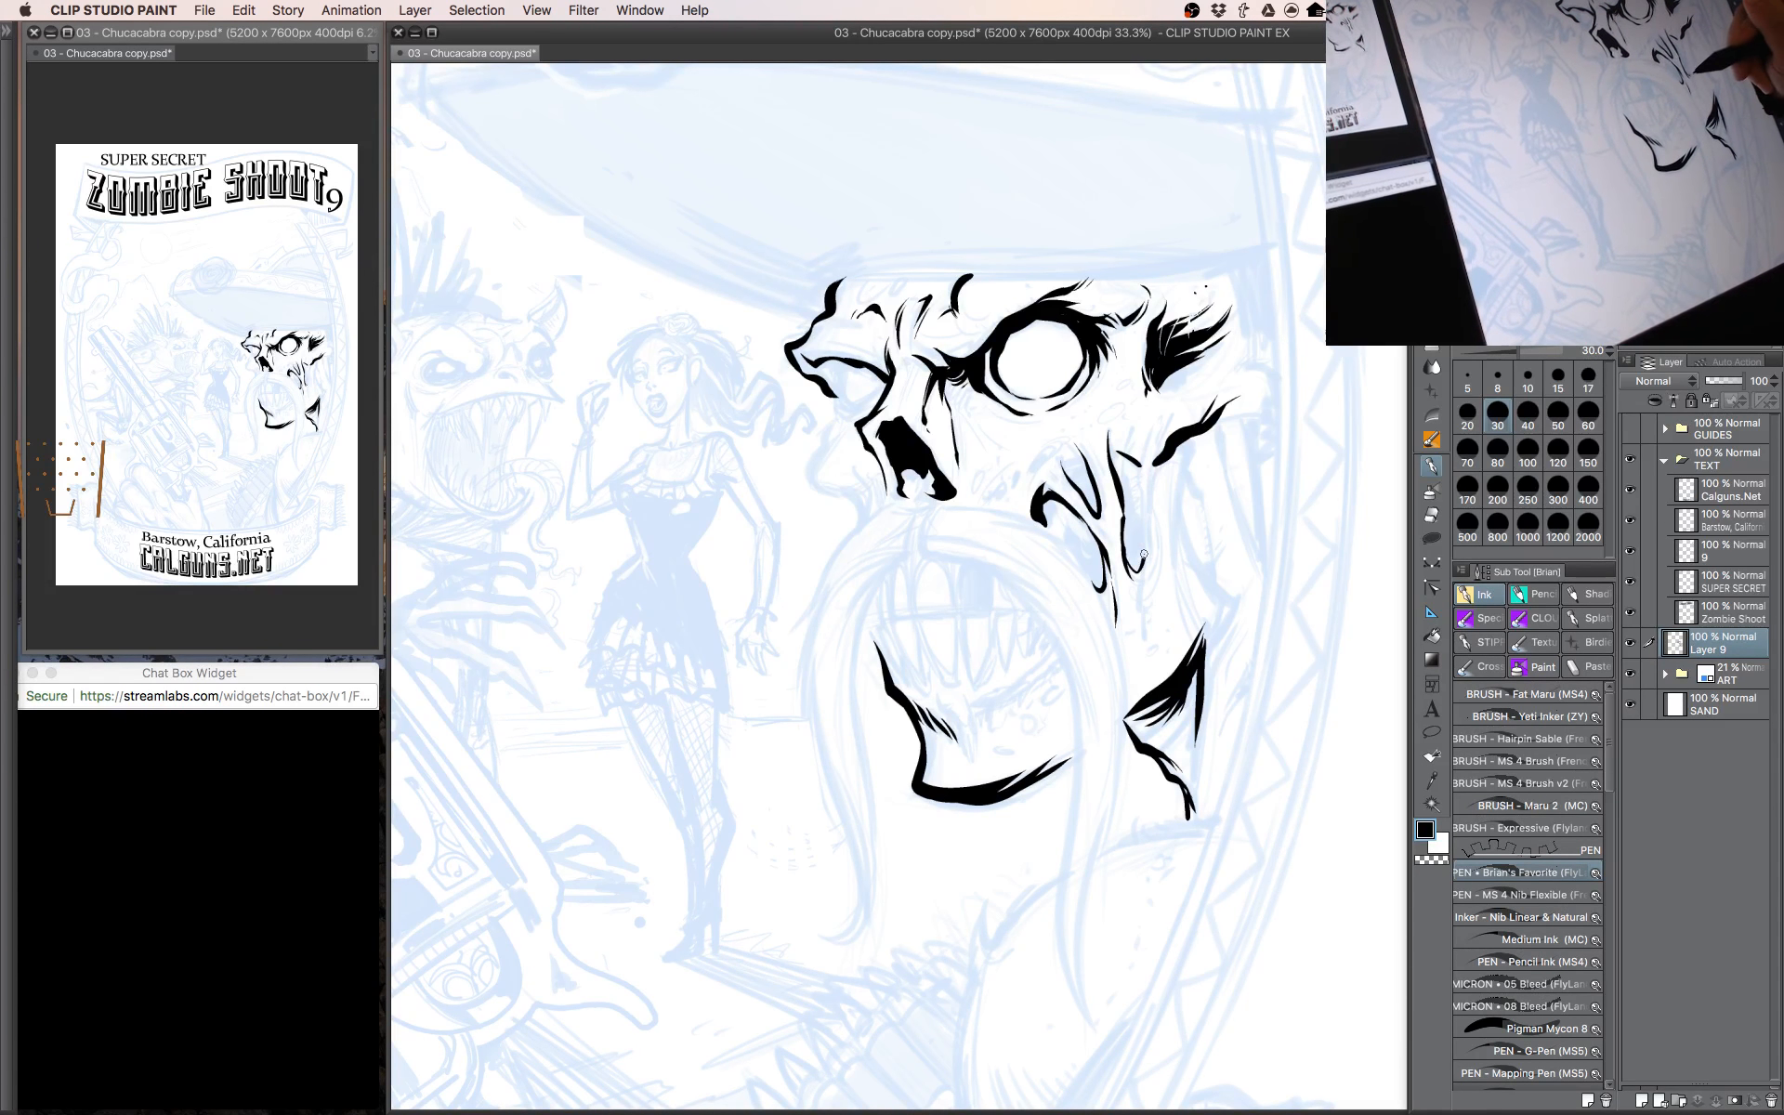
pyautogui.moveTo(1114, 448); pyautogui.dragTo(1143, 531)
# Ink the cheek's contour from the cheekbone down to the jaw corner with the pen at size 35.
pyautogui.press(']')
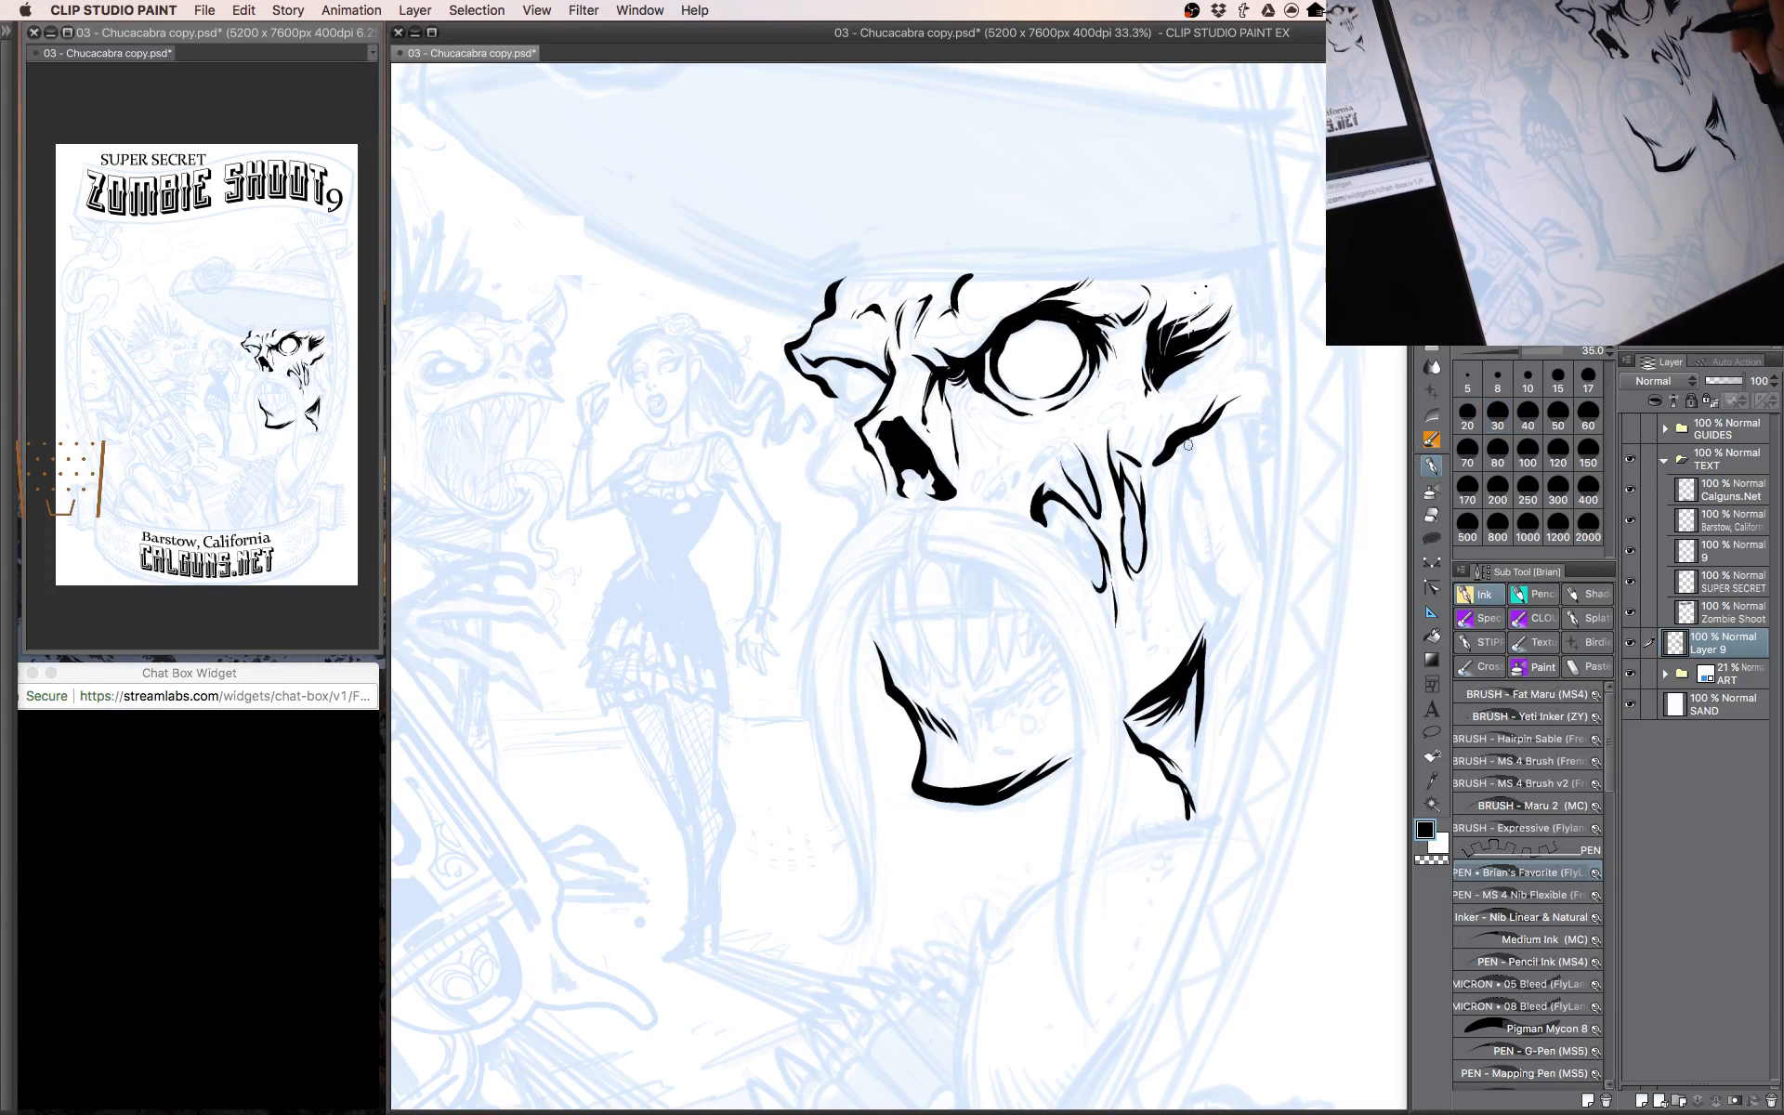
pyautogui.moveTo(1192, 446)
pyautogui.mouseDown()
pyautogui.moveTo(1174, 555)
pyautogui.moveTo(1233, 567)
pyautogui.moveTo(1226, 540)
pyautogui.moveTo(1183, 602)
pyautogui.mouseUp()
pyautogui.press('[')
pyautogui.press('[')
pyautogui.press(']')
pyautogui.press(']')
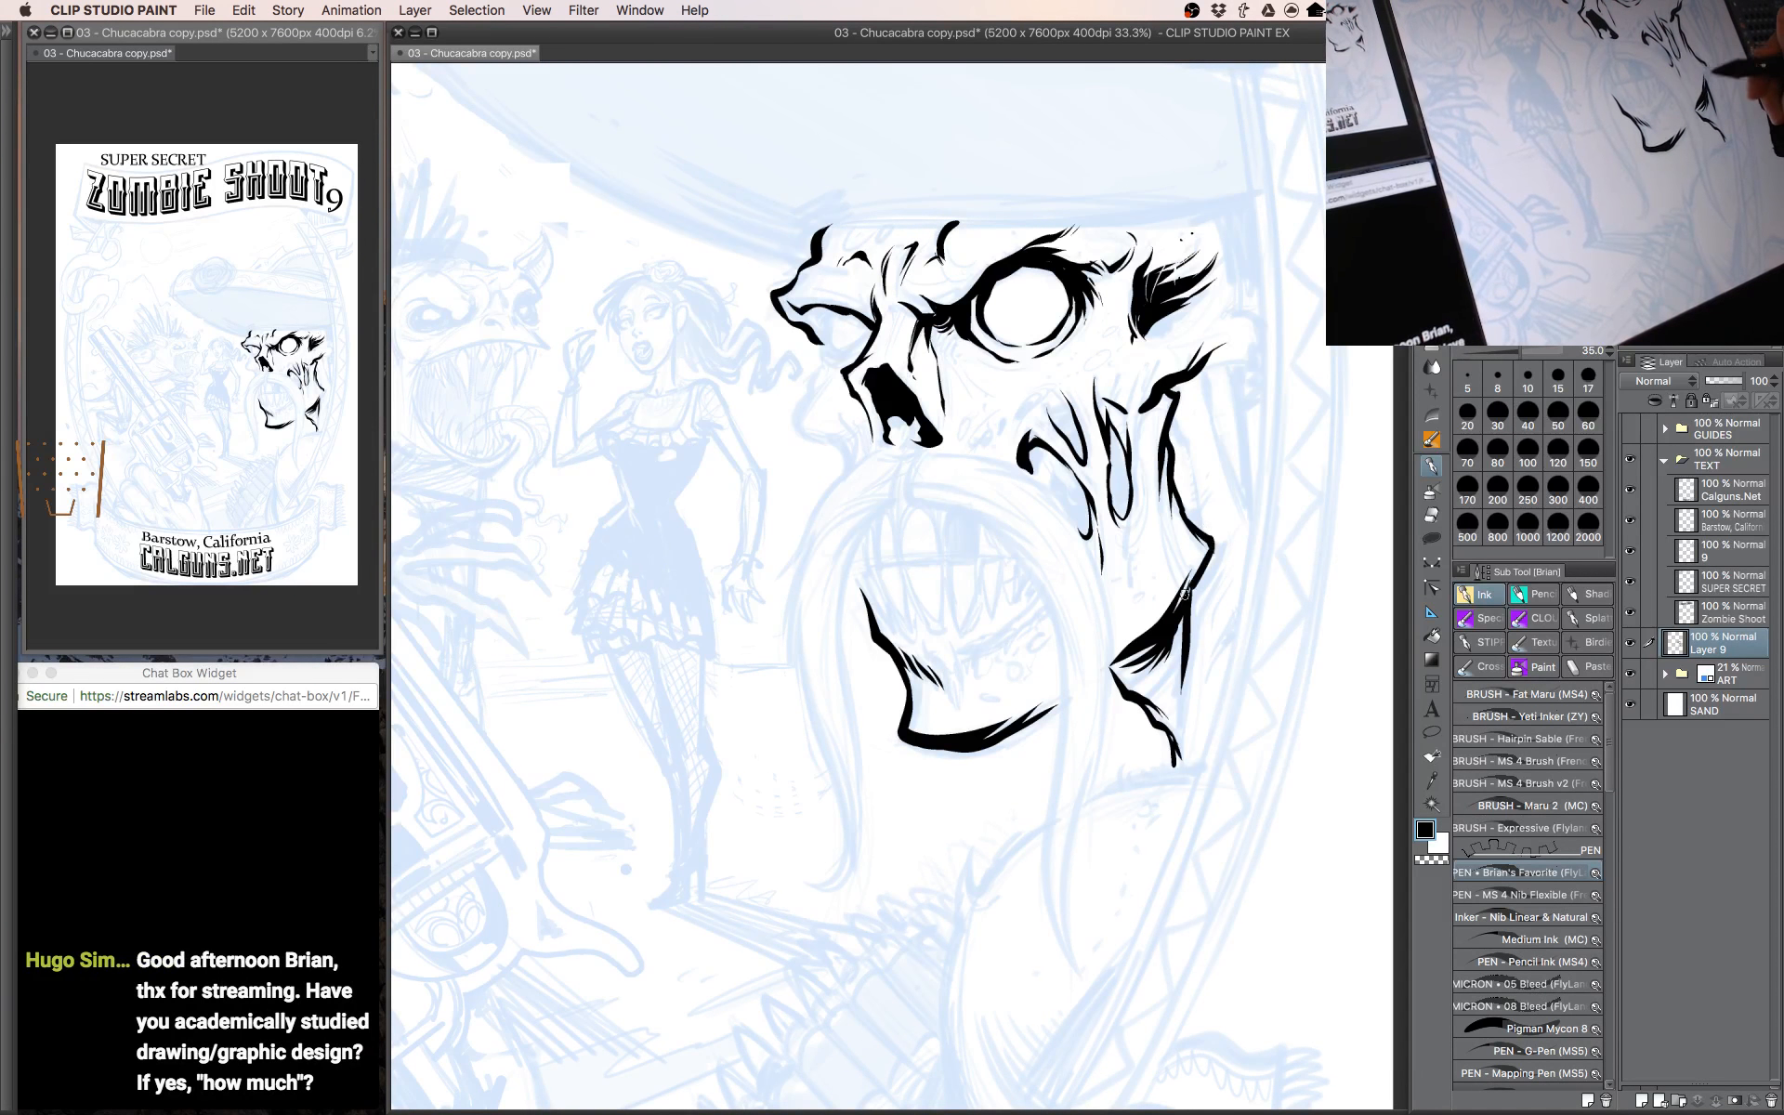
pyautogui.moveTo(1211, 528)
pyautogui.mouseDown()
pyautogui.moveTo(1227, 550)
pyautogui.moveTo(1183, 616)
pyautogui.mouseUp()
# Add fine creases and drips along the inside of the cheek contour at pen sizes 25 and 20.
pyautogui.press('[')
pyautogui.press('[')
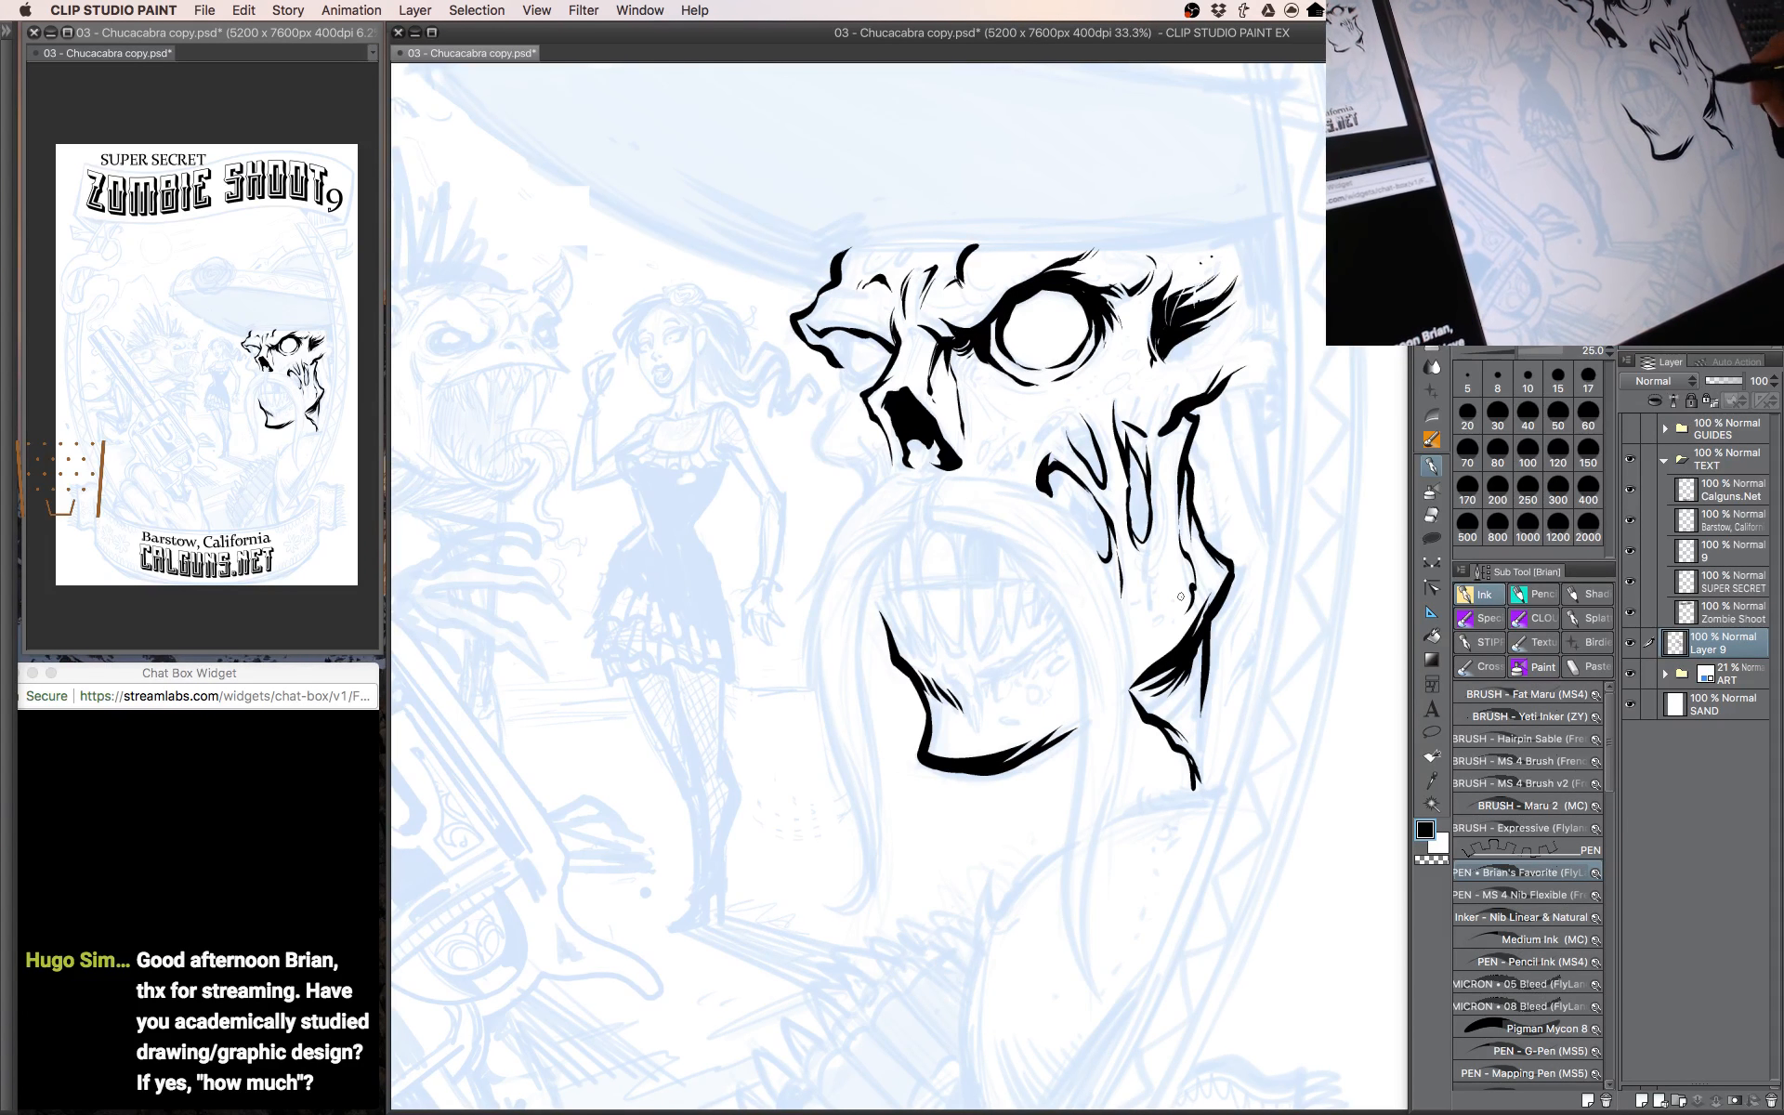
pyautogui.press('[')
pyautogui.press('[')
pyautogui.moveTo(1190, 449); pyautogui.dragTo(1183, 521)
pyautogui.press(']')
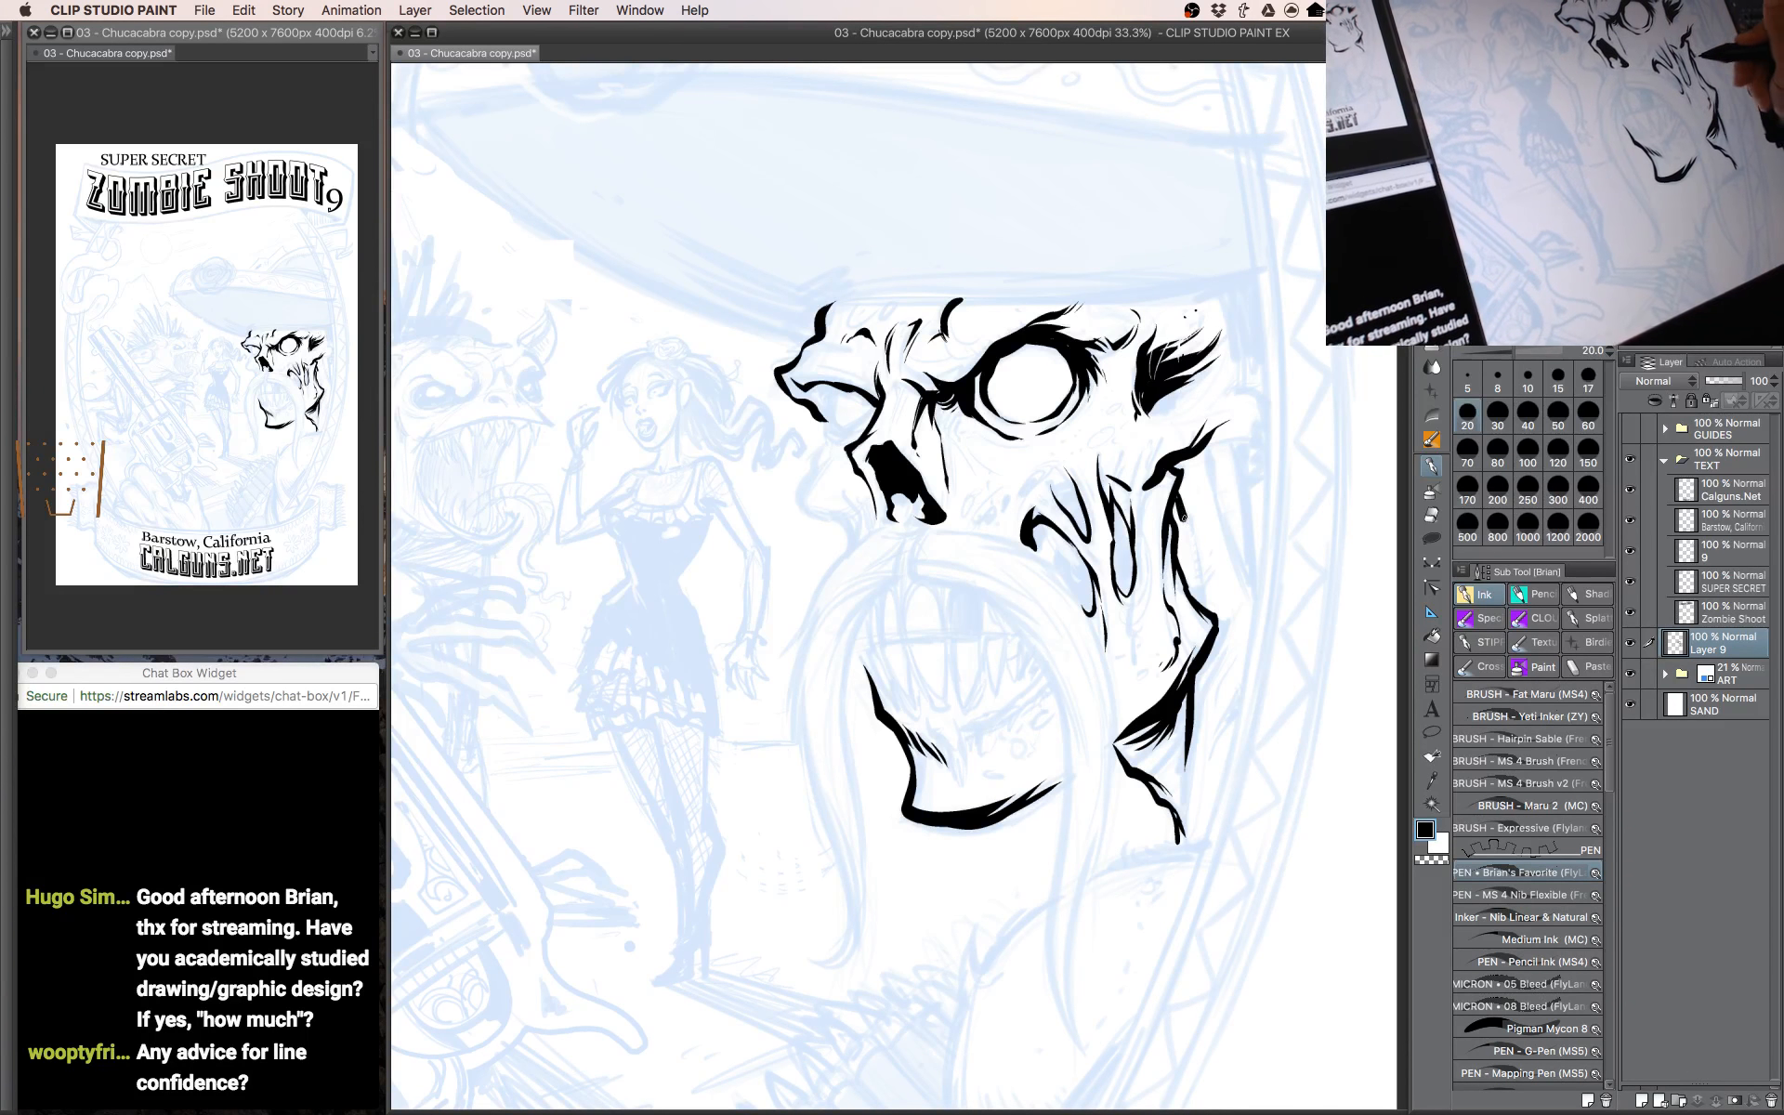
pyautogui.moveTo(1236, 595); pyautogui.dragTo(1195, 526)
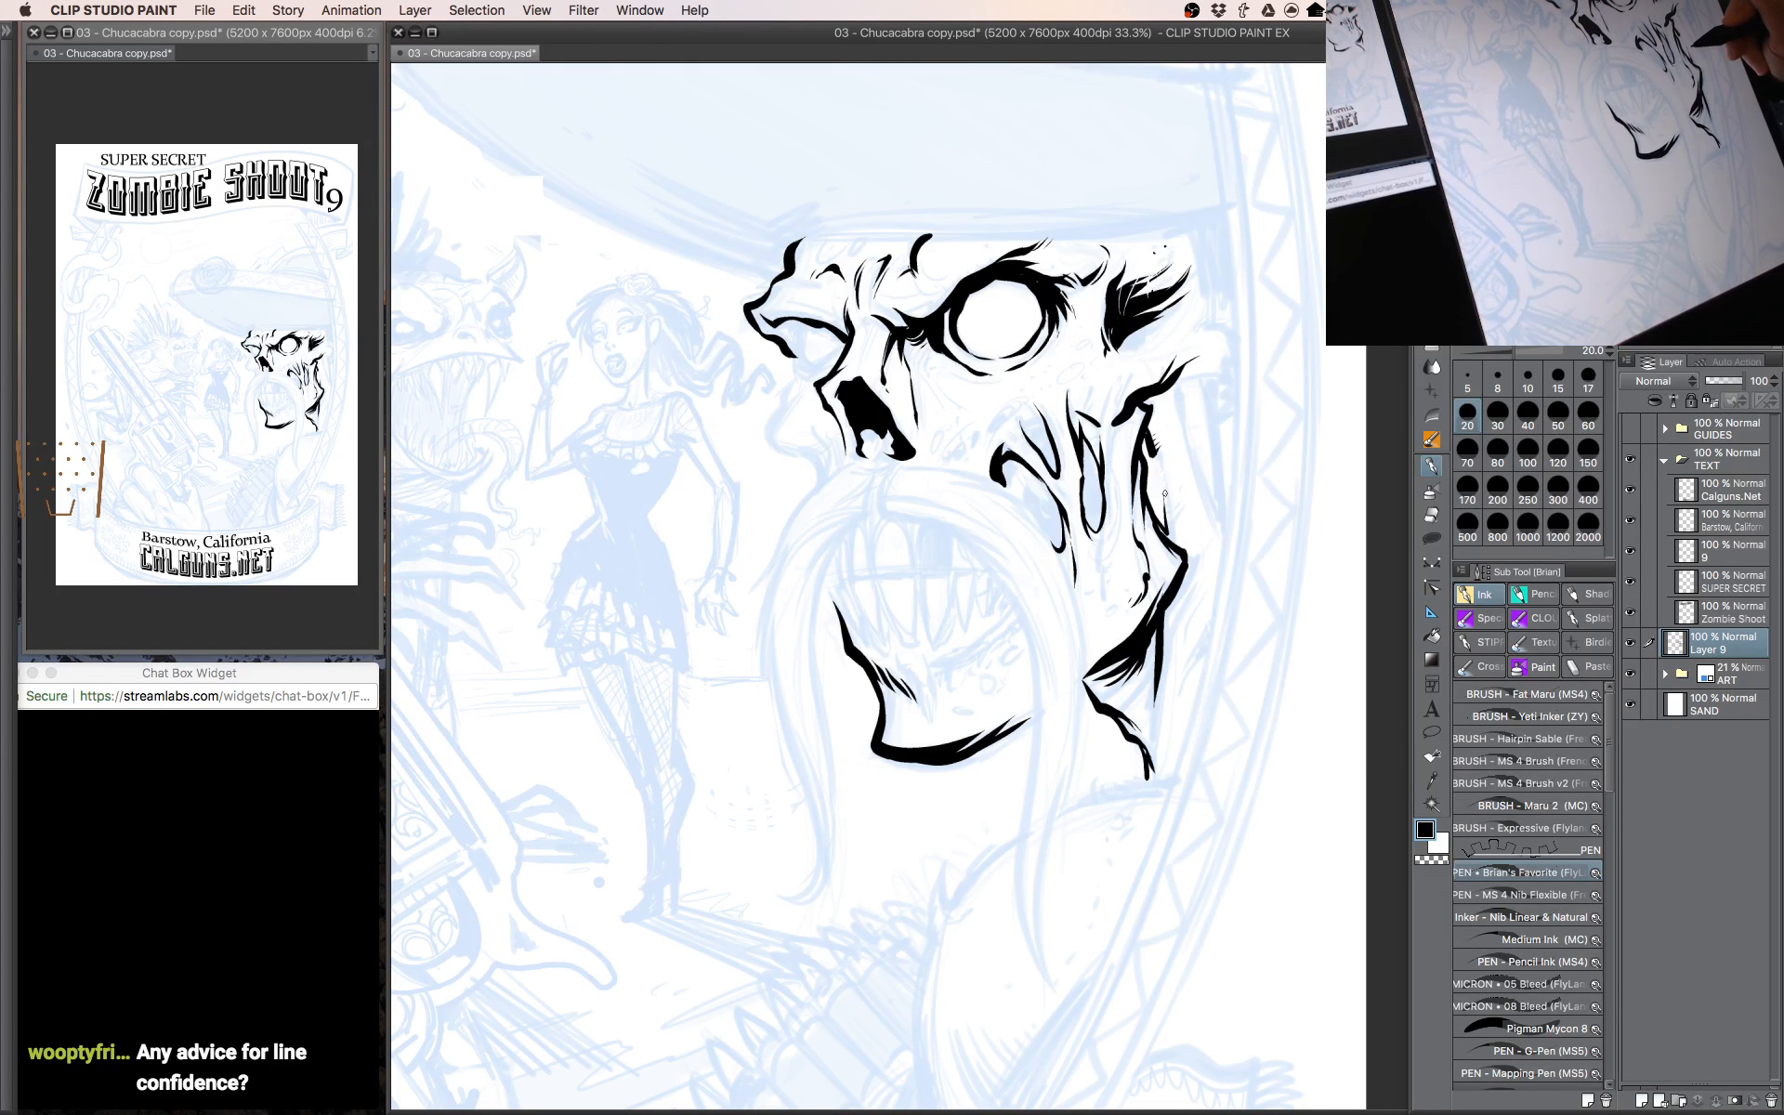
# Ink the outer skin strip hanging from the end of the cheekbone with the pen at size 25.
pyautogui.press(']')
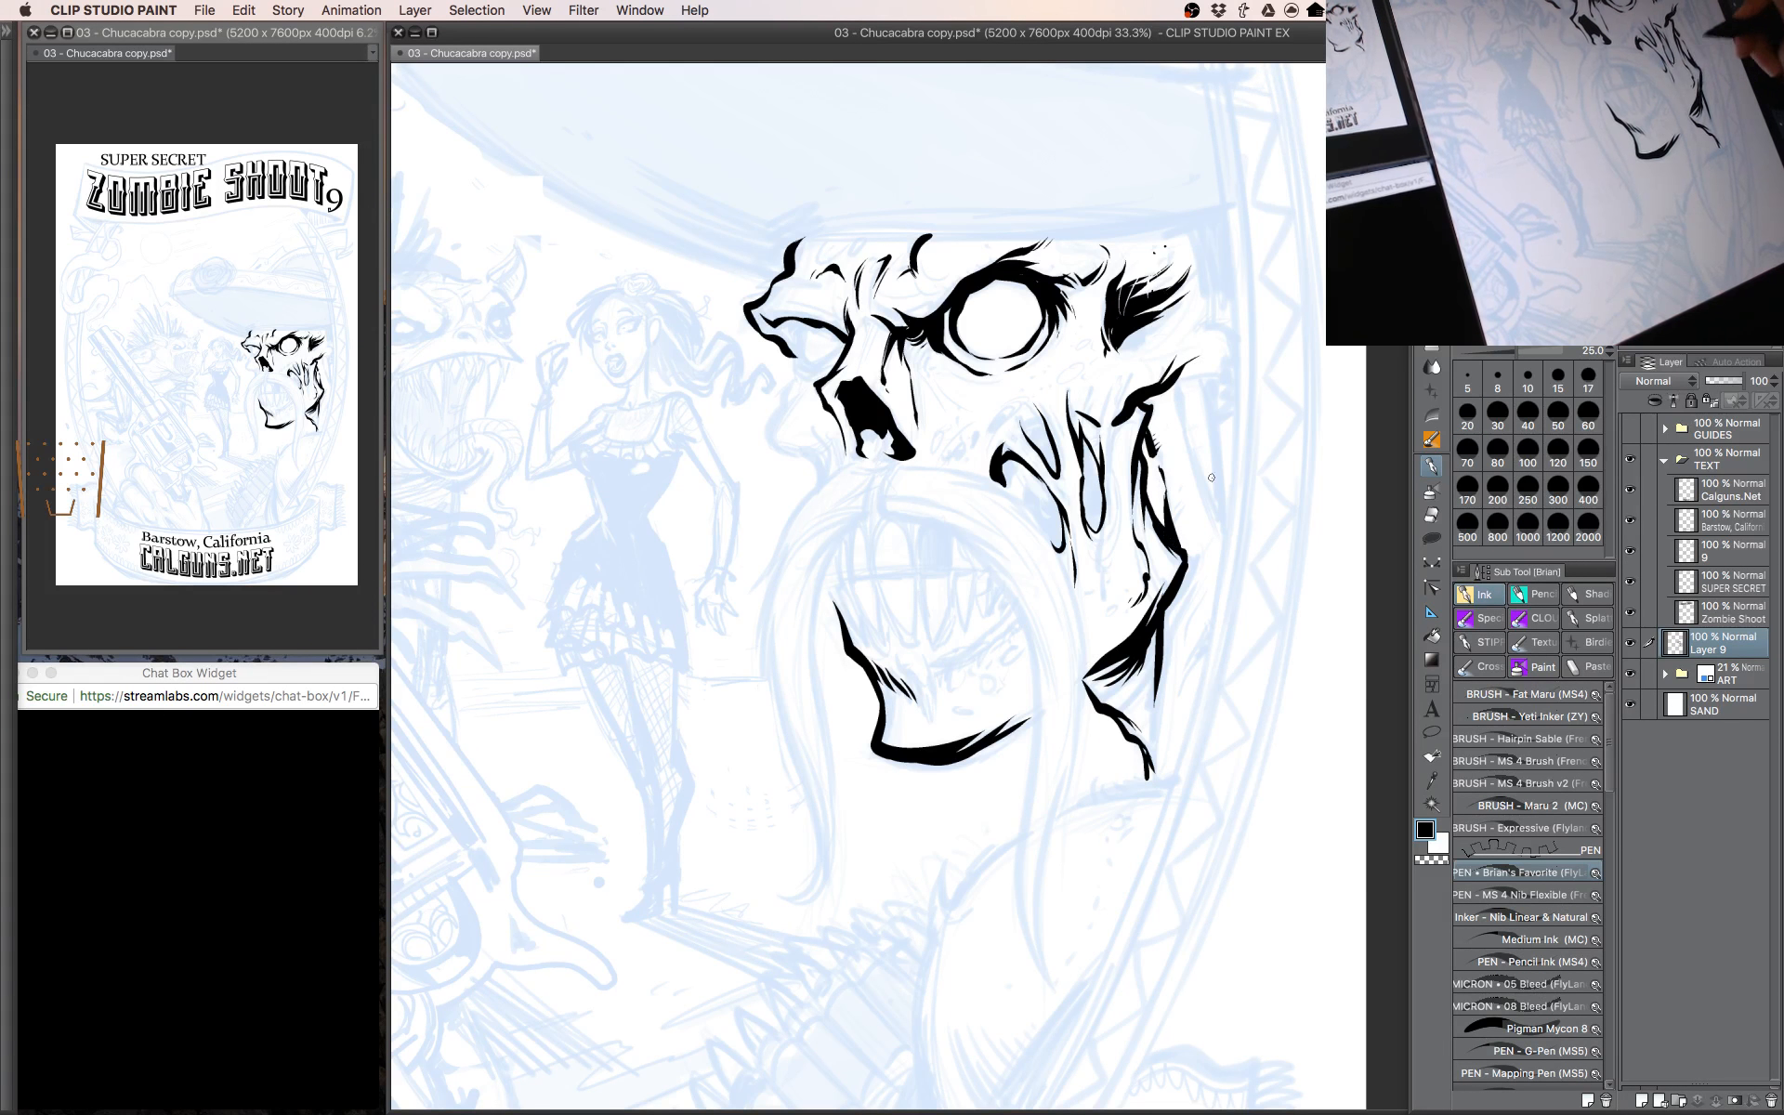
pyautogui.press('[')
pyautogui.press(']')
pyautogui.moveTo(1179, 425)
pyautogui.mouseDown()
pyautogui.moveTo(1193, 461)
pyautogui.moveTo(1176, 381)
pyautogui.mouseUp()
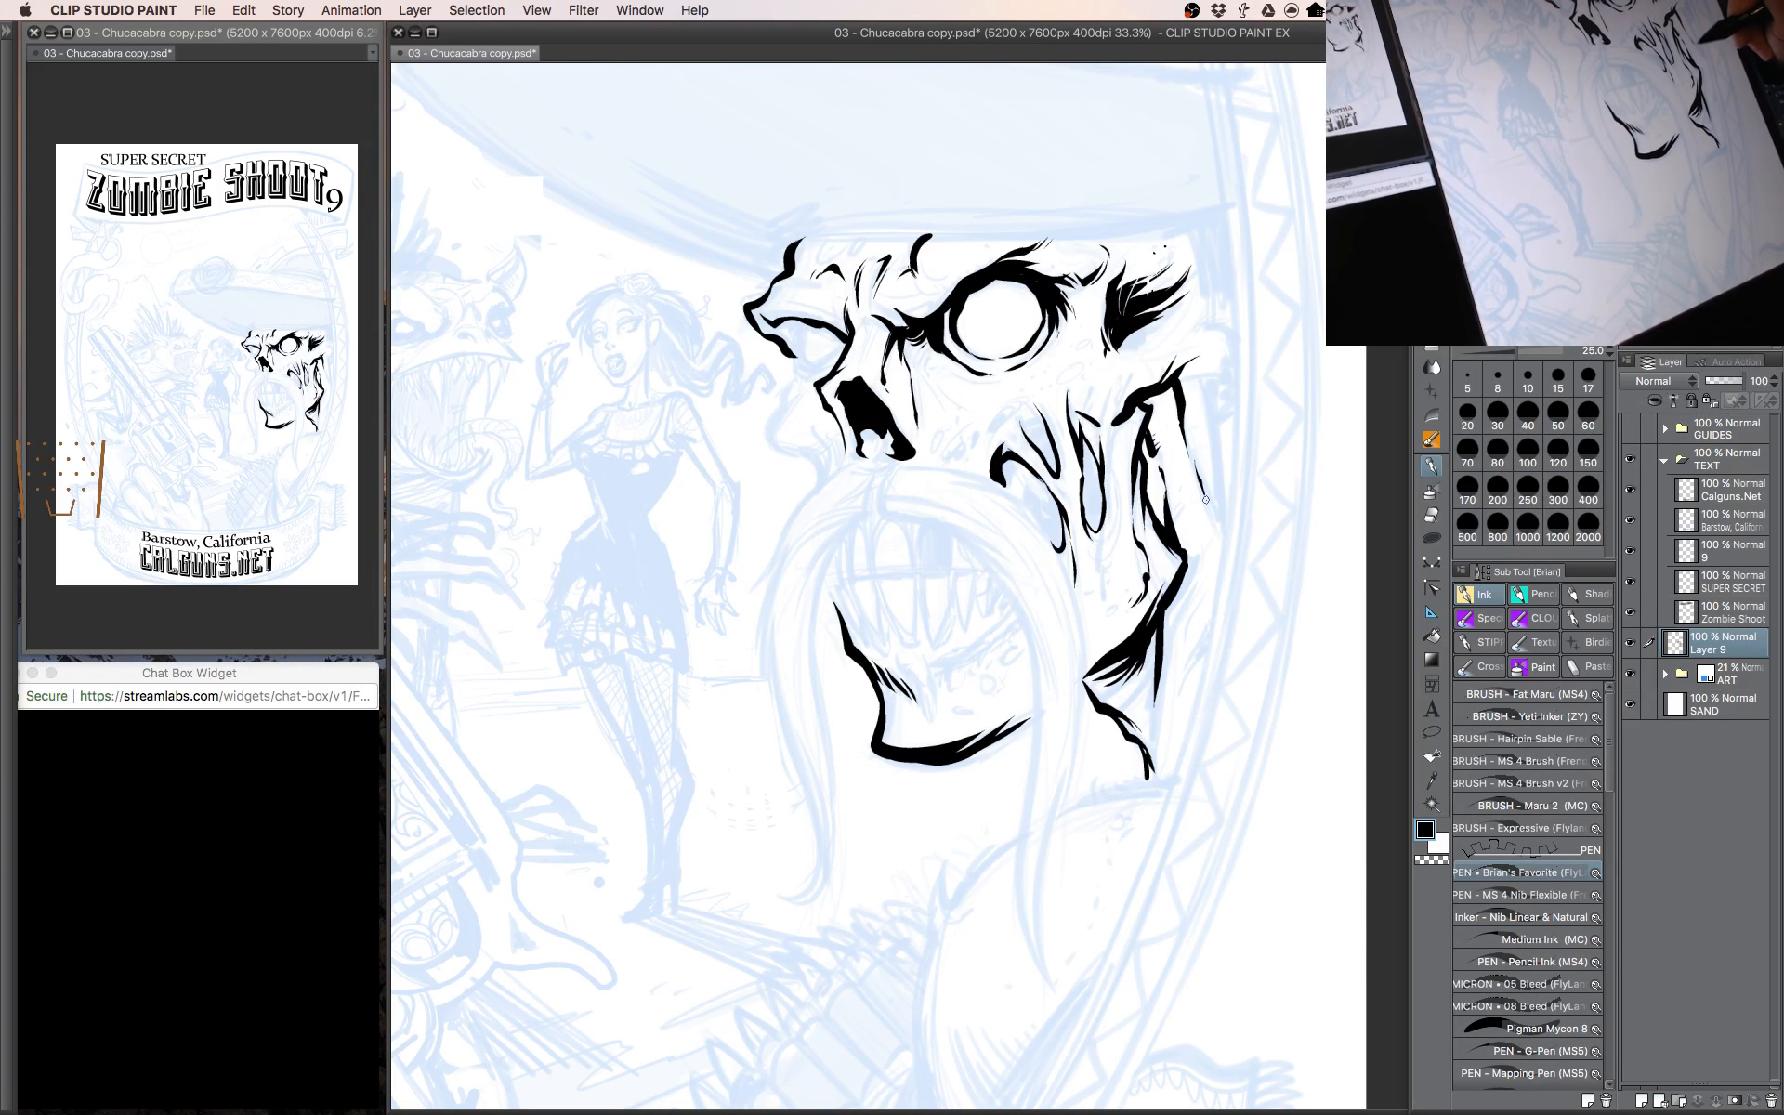
pyautogui.moveTo(1205, 499)
pyautogui.mouseDown()
pyautogui.moveTo(1222, 547)
pyautogui.moveTo(1296, 486)
pyautogui.mouseUp()
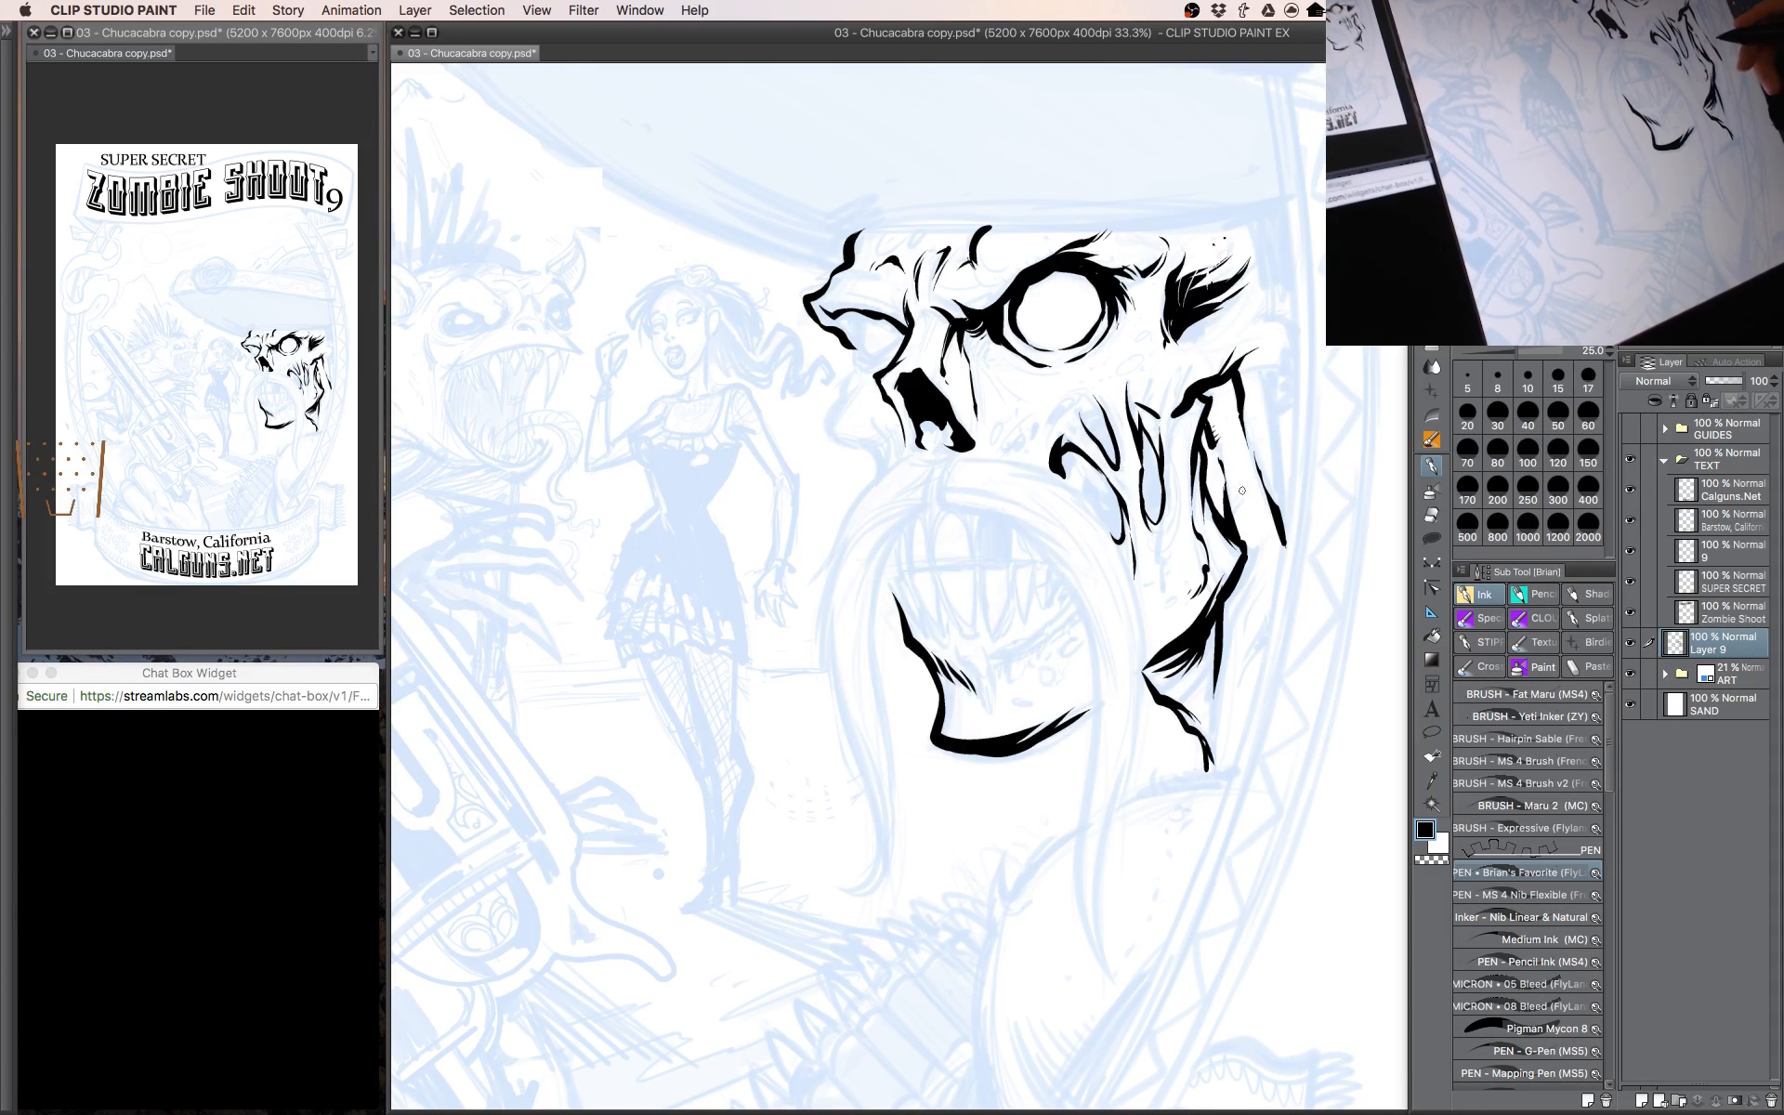
pyautogui.moveTo(1274, 570)
pyautogui.mouseDown()
pyautogui.moveTo(1236, 576)
pyautogui.moveTo(1215, 525)
pyautogui.mouseUp()
# Thicken the hanging skin strip at size 35 and ink the jaw flap's outer edge down to its tip at size 30.
pyautogui.press(']')
pyautogui.press(']')
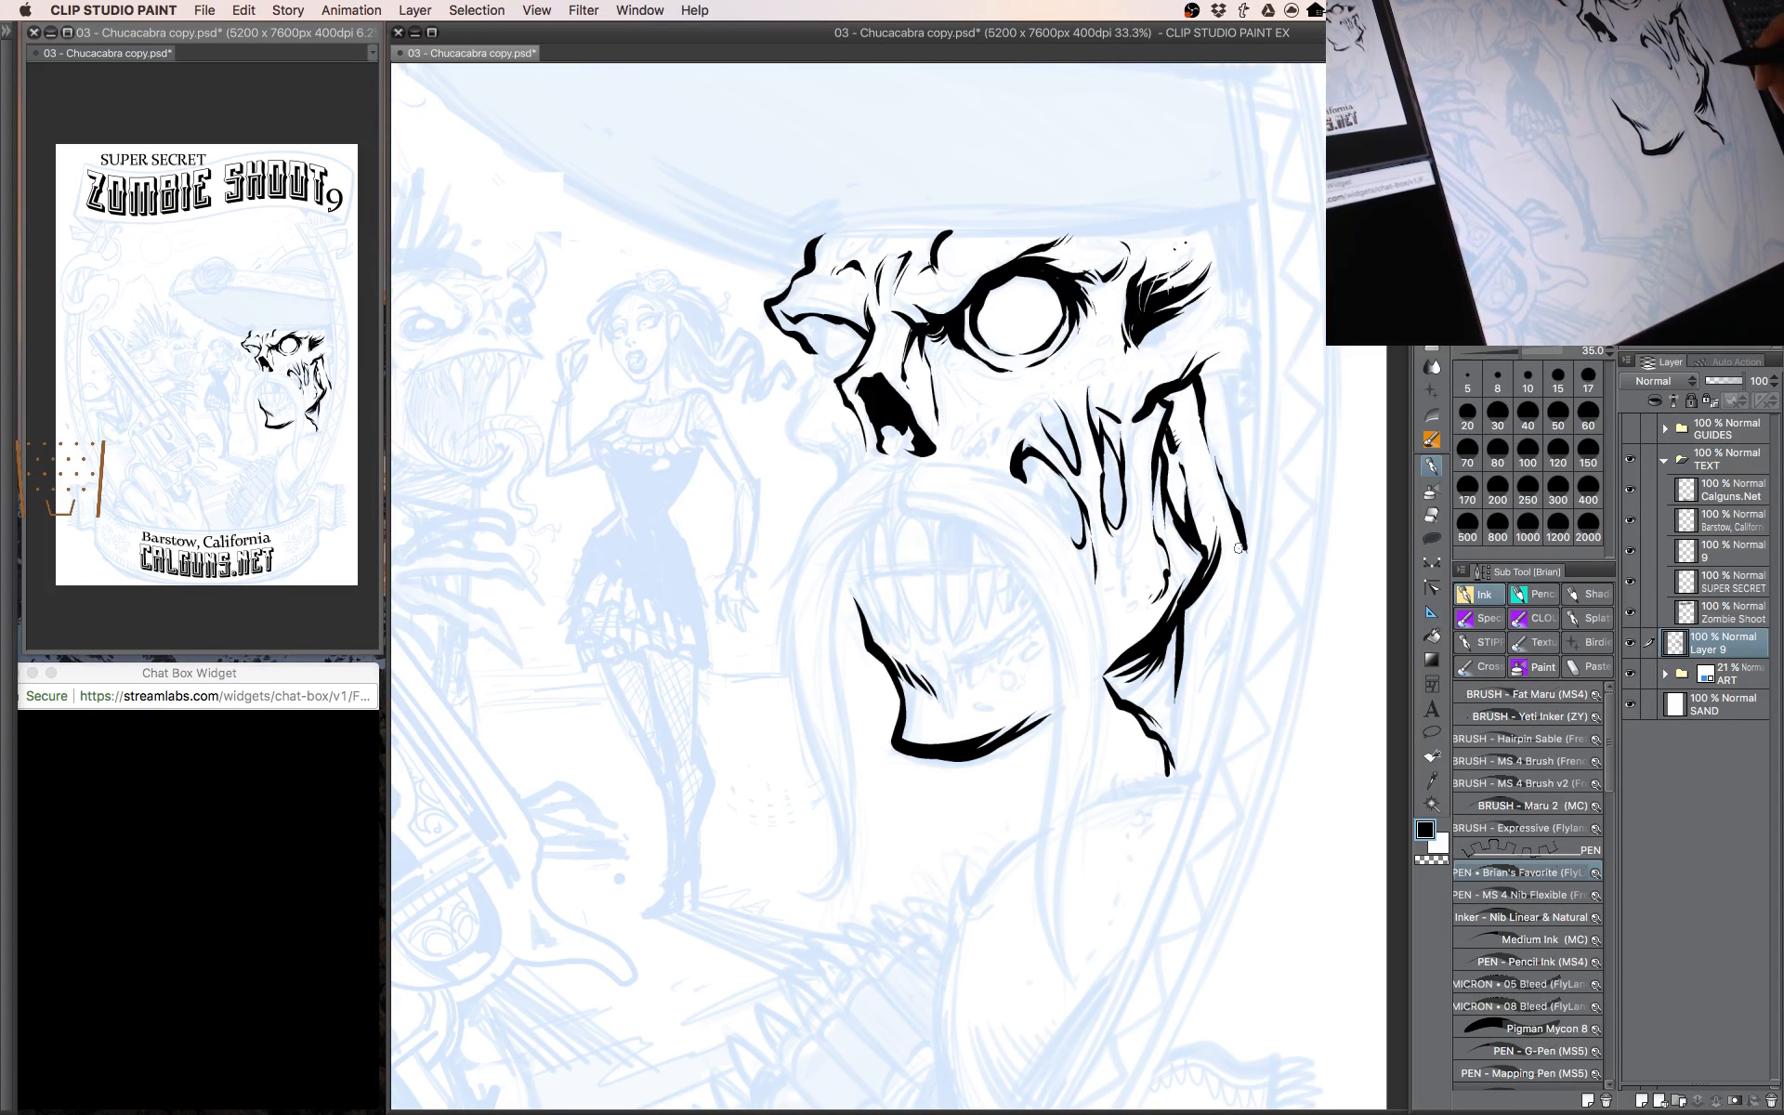
pyautogui.moveTo(1198, 451); pyautogui.dragTo(1176, 426)
pyautogui.press('[')
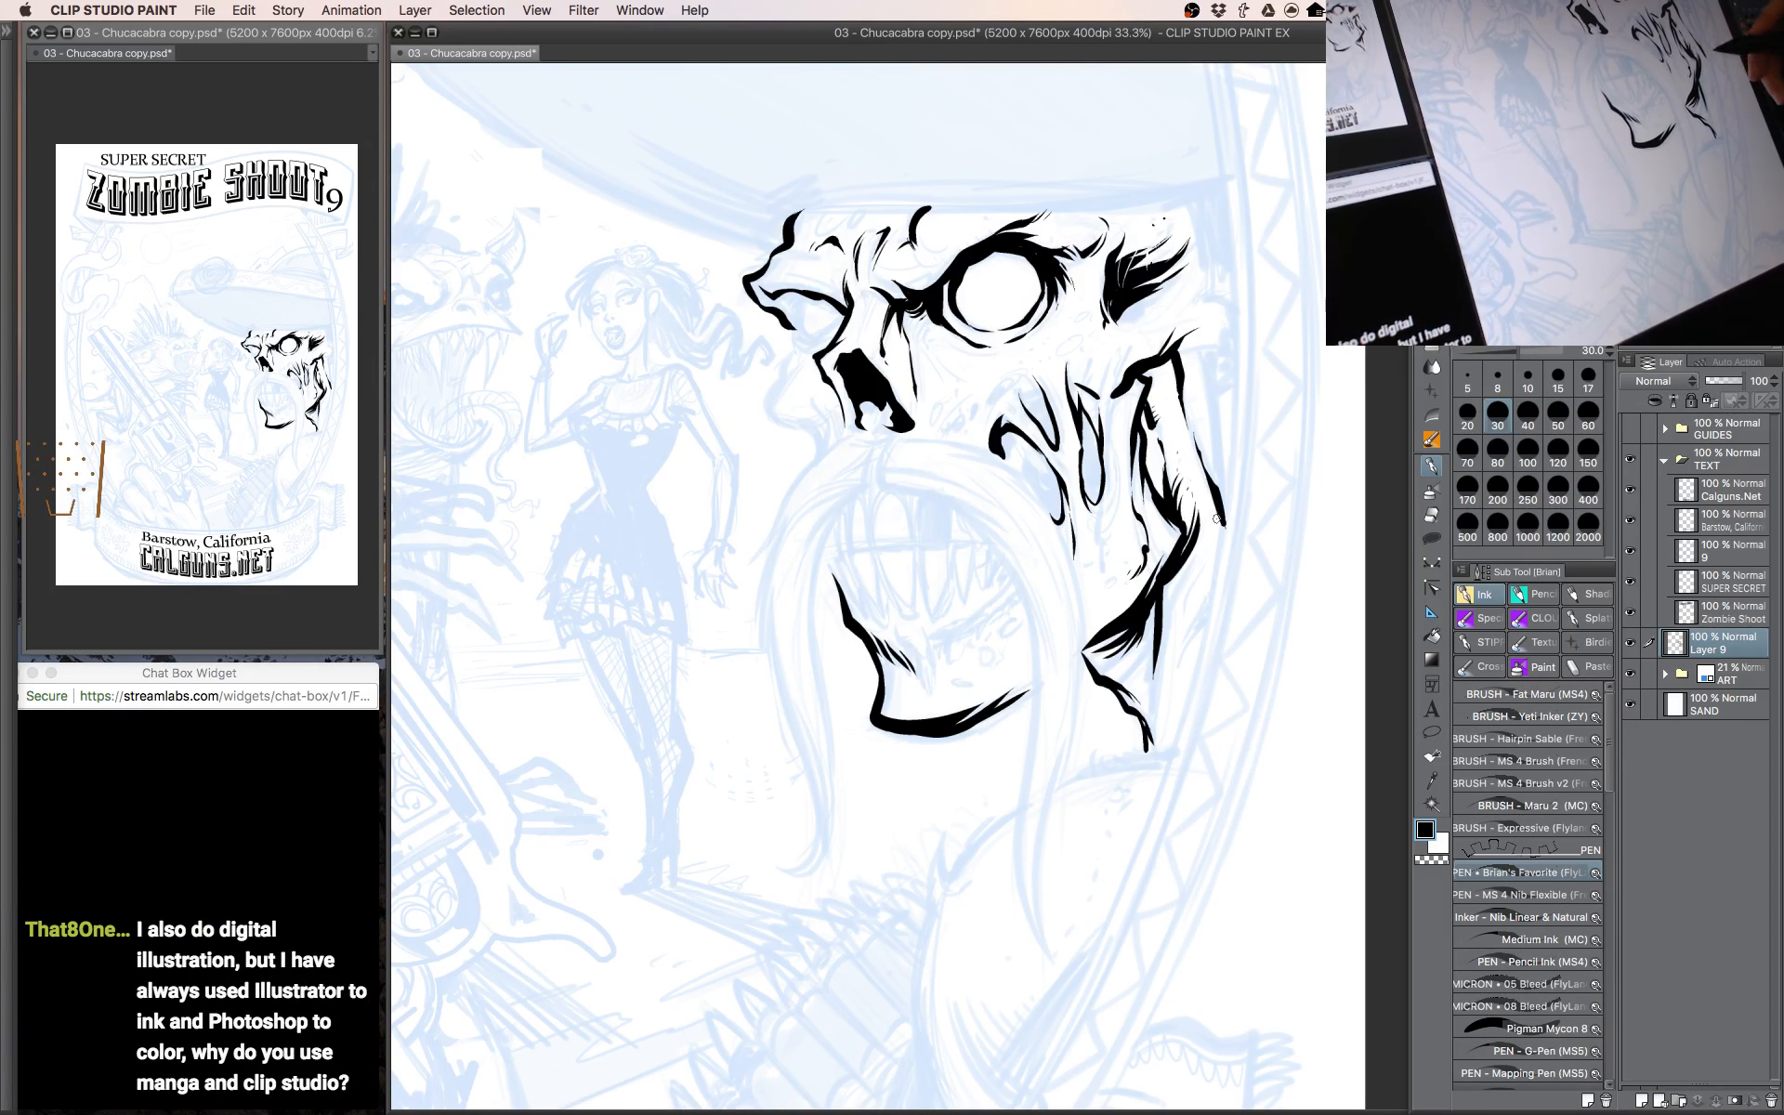
pyautogui.moveTo(1192, 549); pyautogui.dragTo(1148, 749)
# Extend the skin strip's outer edge down along the jaw with tapering strokes at pen size 40.
pyautogui.press(']')
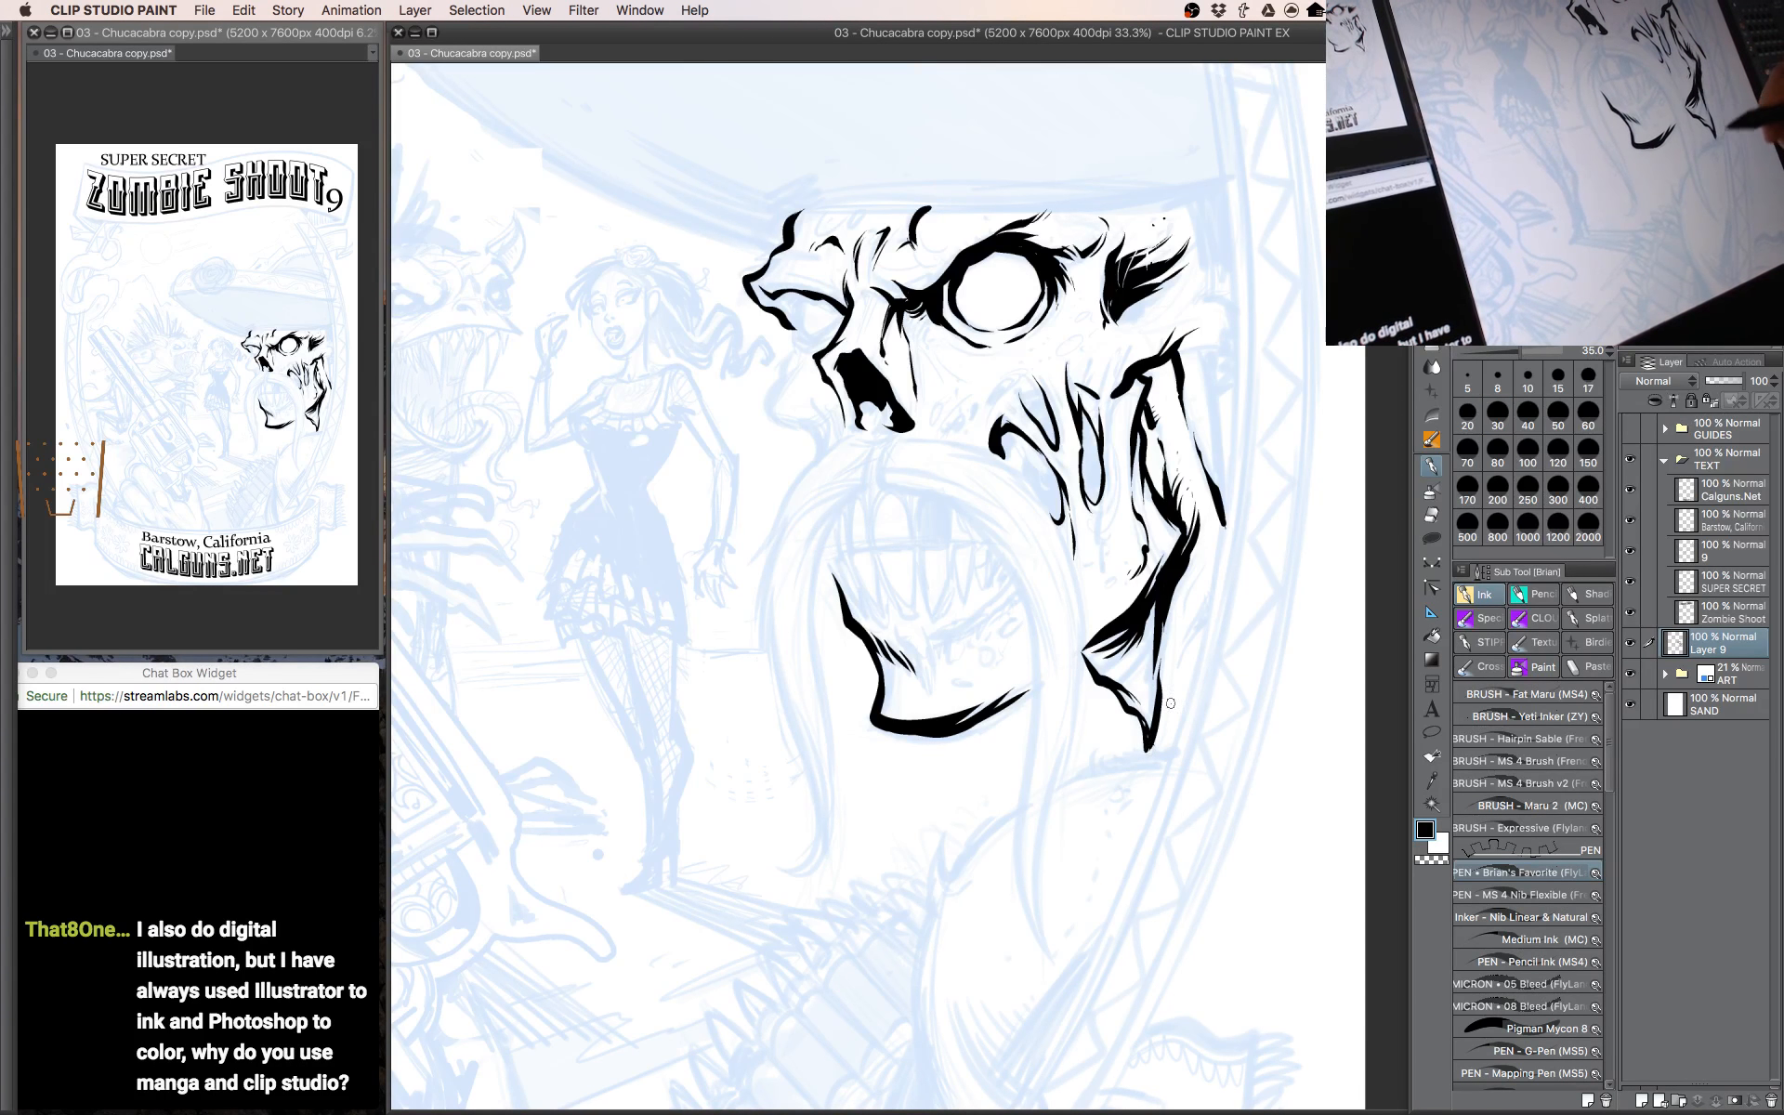
pyautogui.moveTo(1224, 600); pyautogui.dragTo(1228, 583)
pyautogui.press(']')
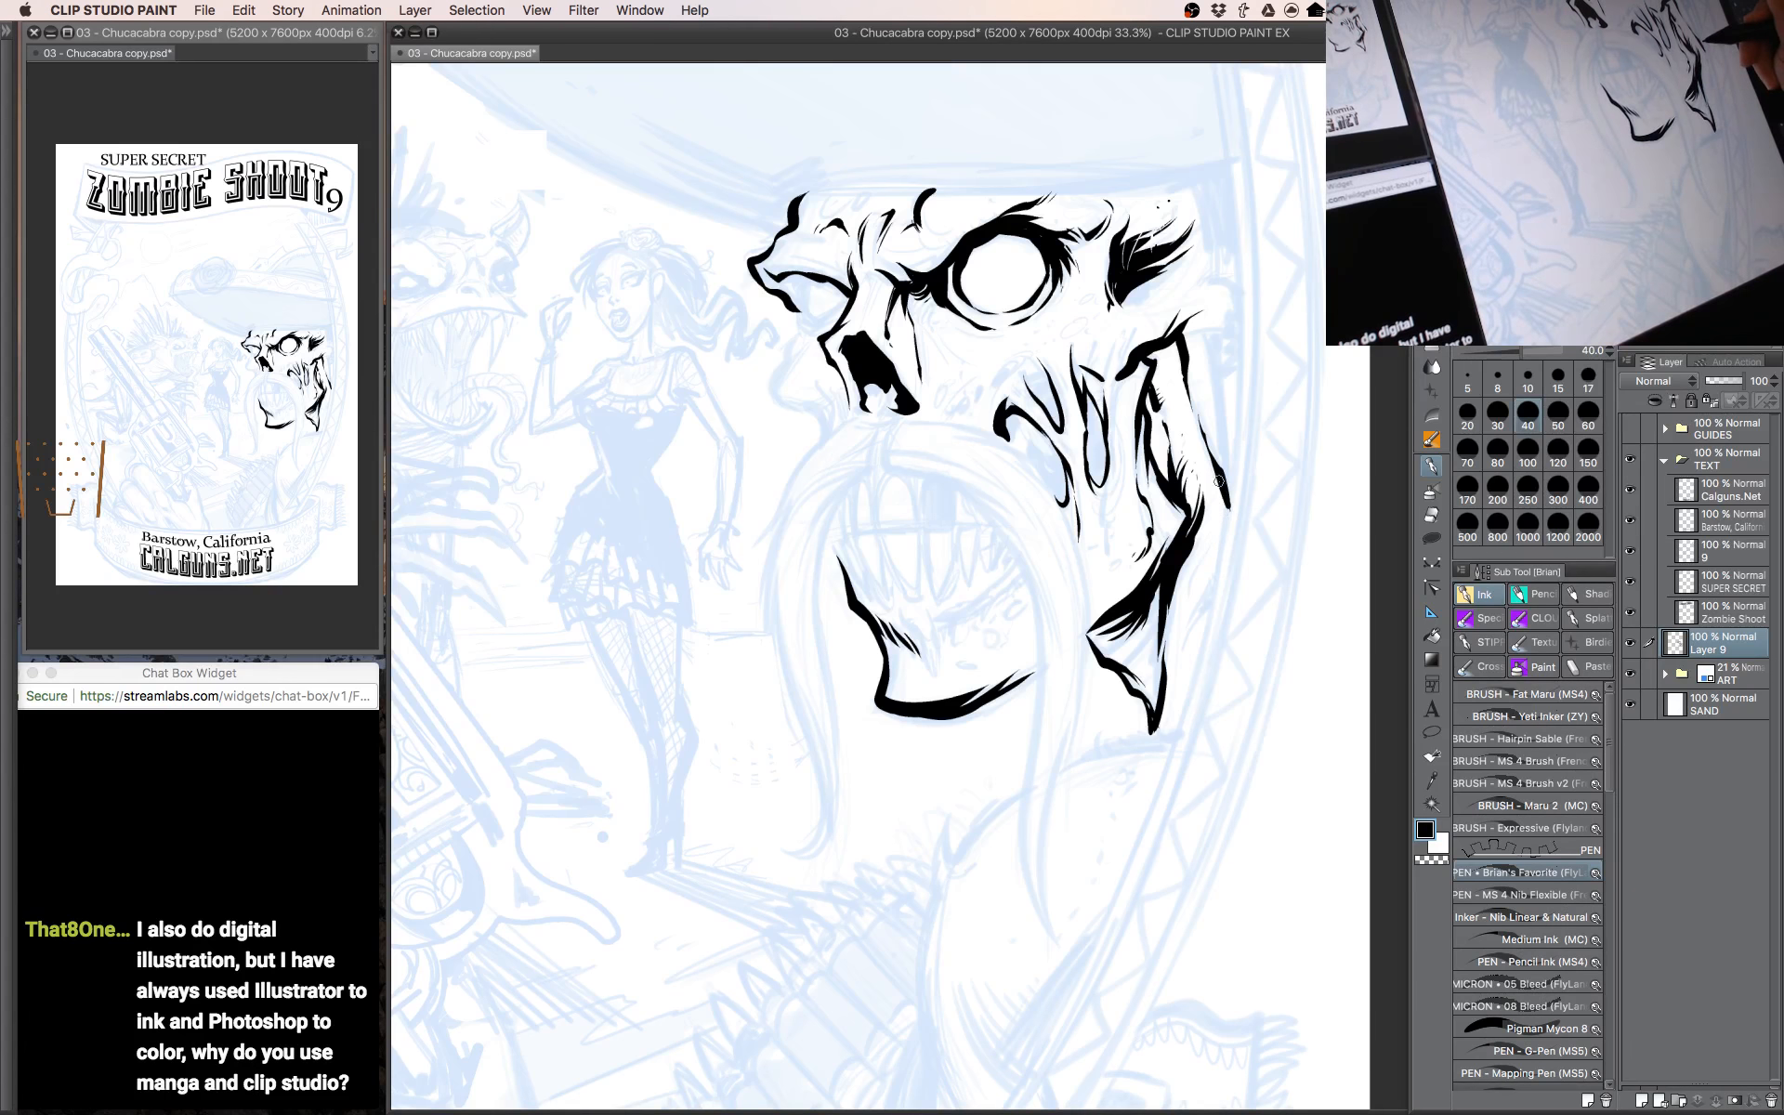
pyautogui.moveTo(1218, 481); pyautogui.dragTo(1193, 669)
pyautogui.moveTo(1201, 514); pyautogui.dragTo(1185, 671)
pyautogui.moveTo(1158, 493)
pyautogui.mouseDown()
pyautogui.moveTo(1194, 497)
pyautogui.moveTo(1208, 437)
pyautogui.moveTo(1173, 400)
pyautogui.moveTo(1170, 432)
pyautogui.moveTo(1227, 399)
pyautogui.mouseUp()
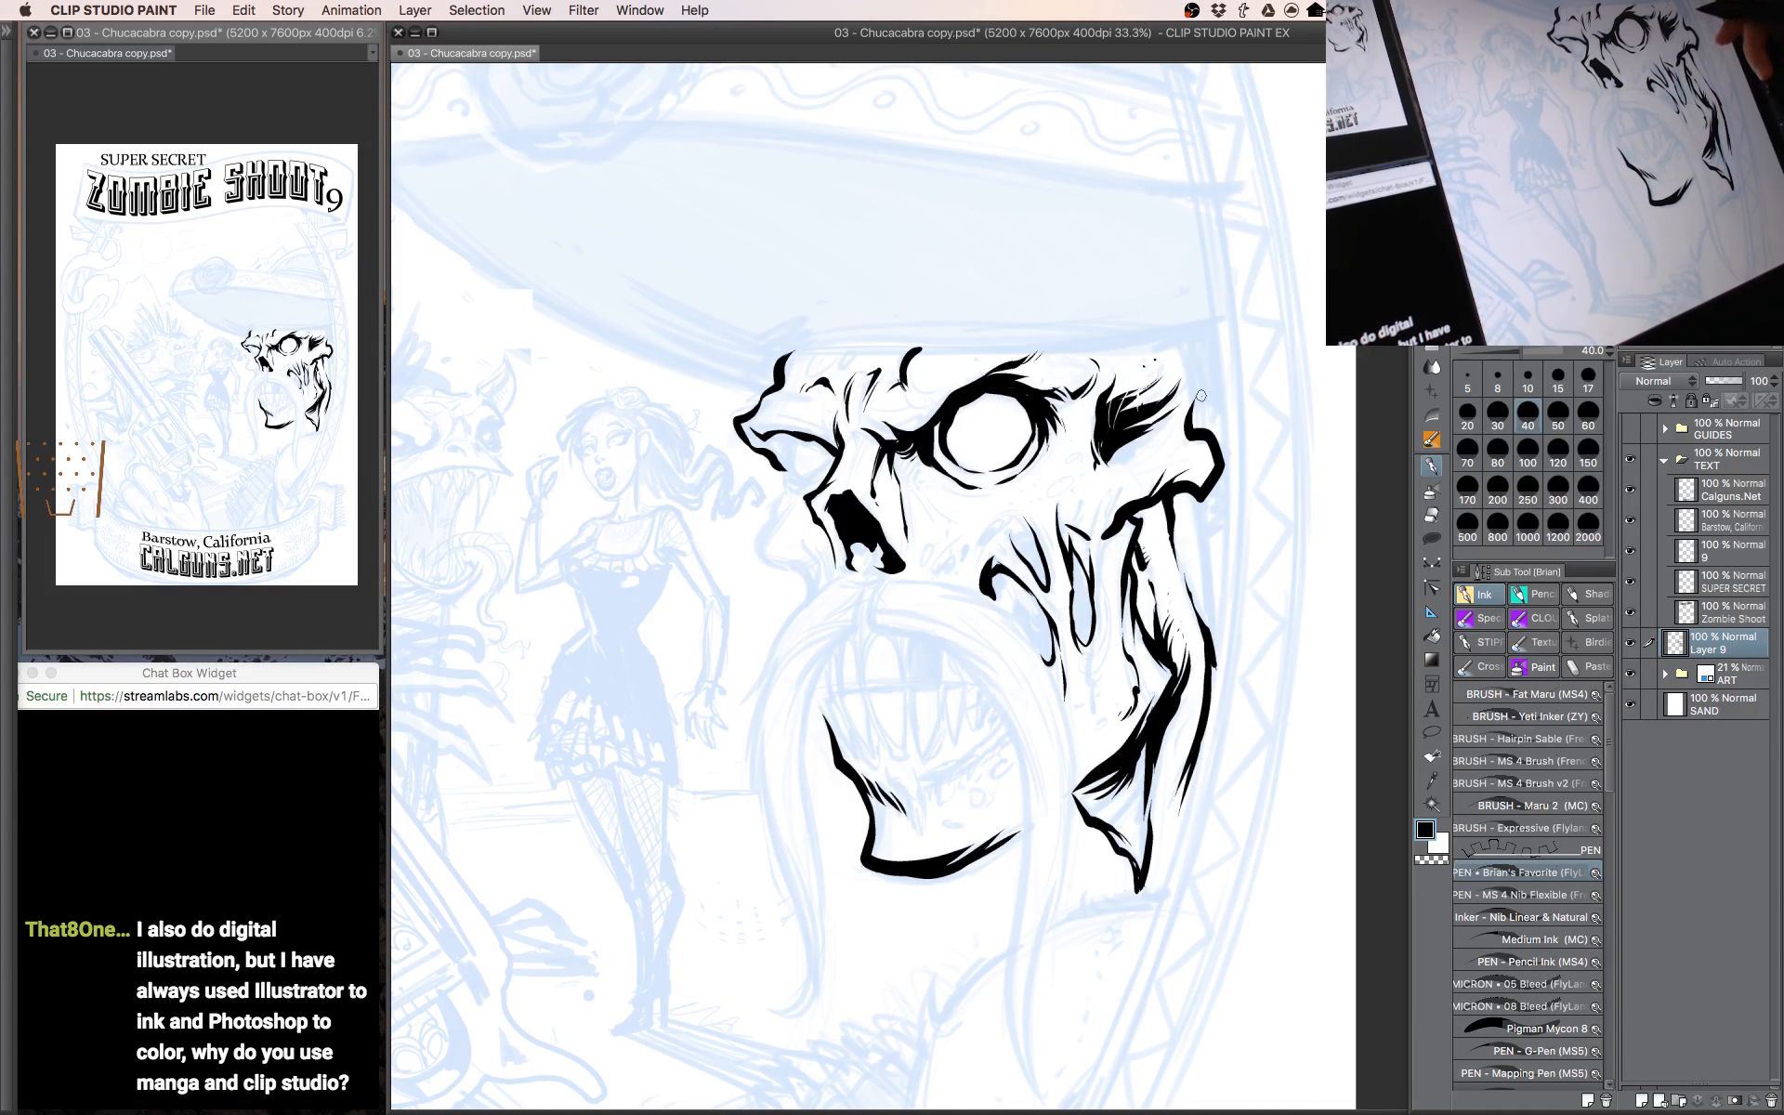
pyautogui.hotkey('ctrl', 'z')
pyautogui.hotkey('ctrl', 'z')
# Ink the knobby outer end of the cheekbone with the pen at size 30.
pyautogui.press('[')
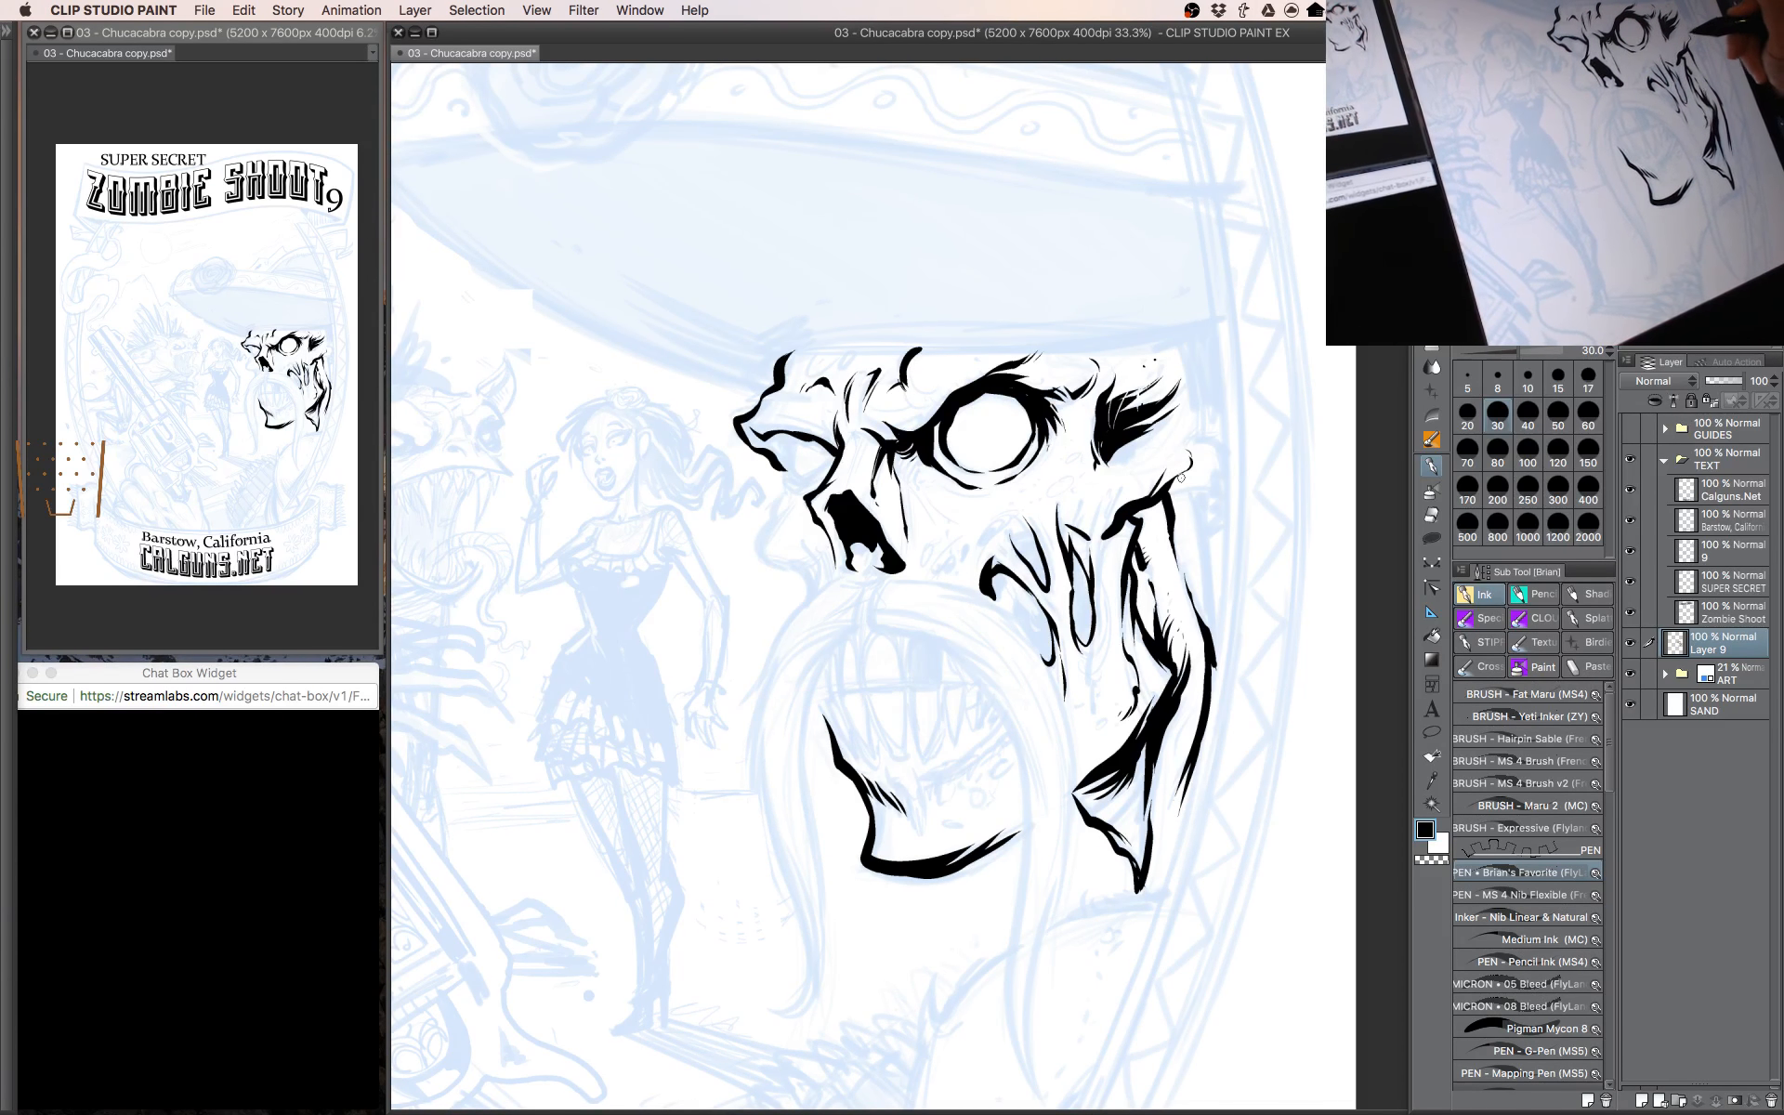
pyautogui.moveTo(1171, 502); pyautogui.dragTo(1187, 484)
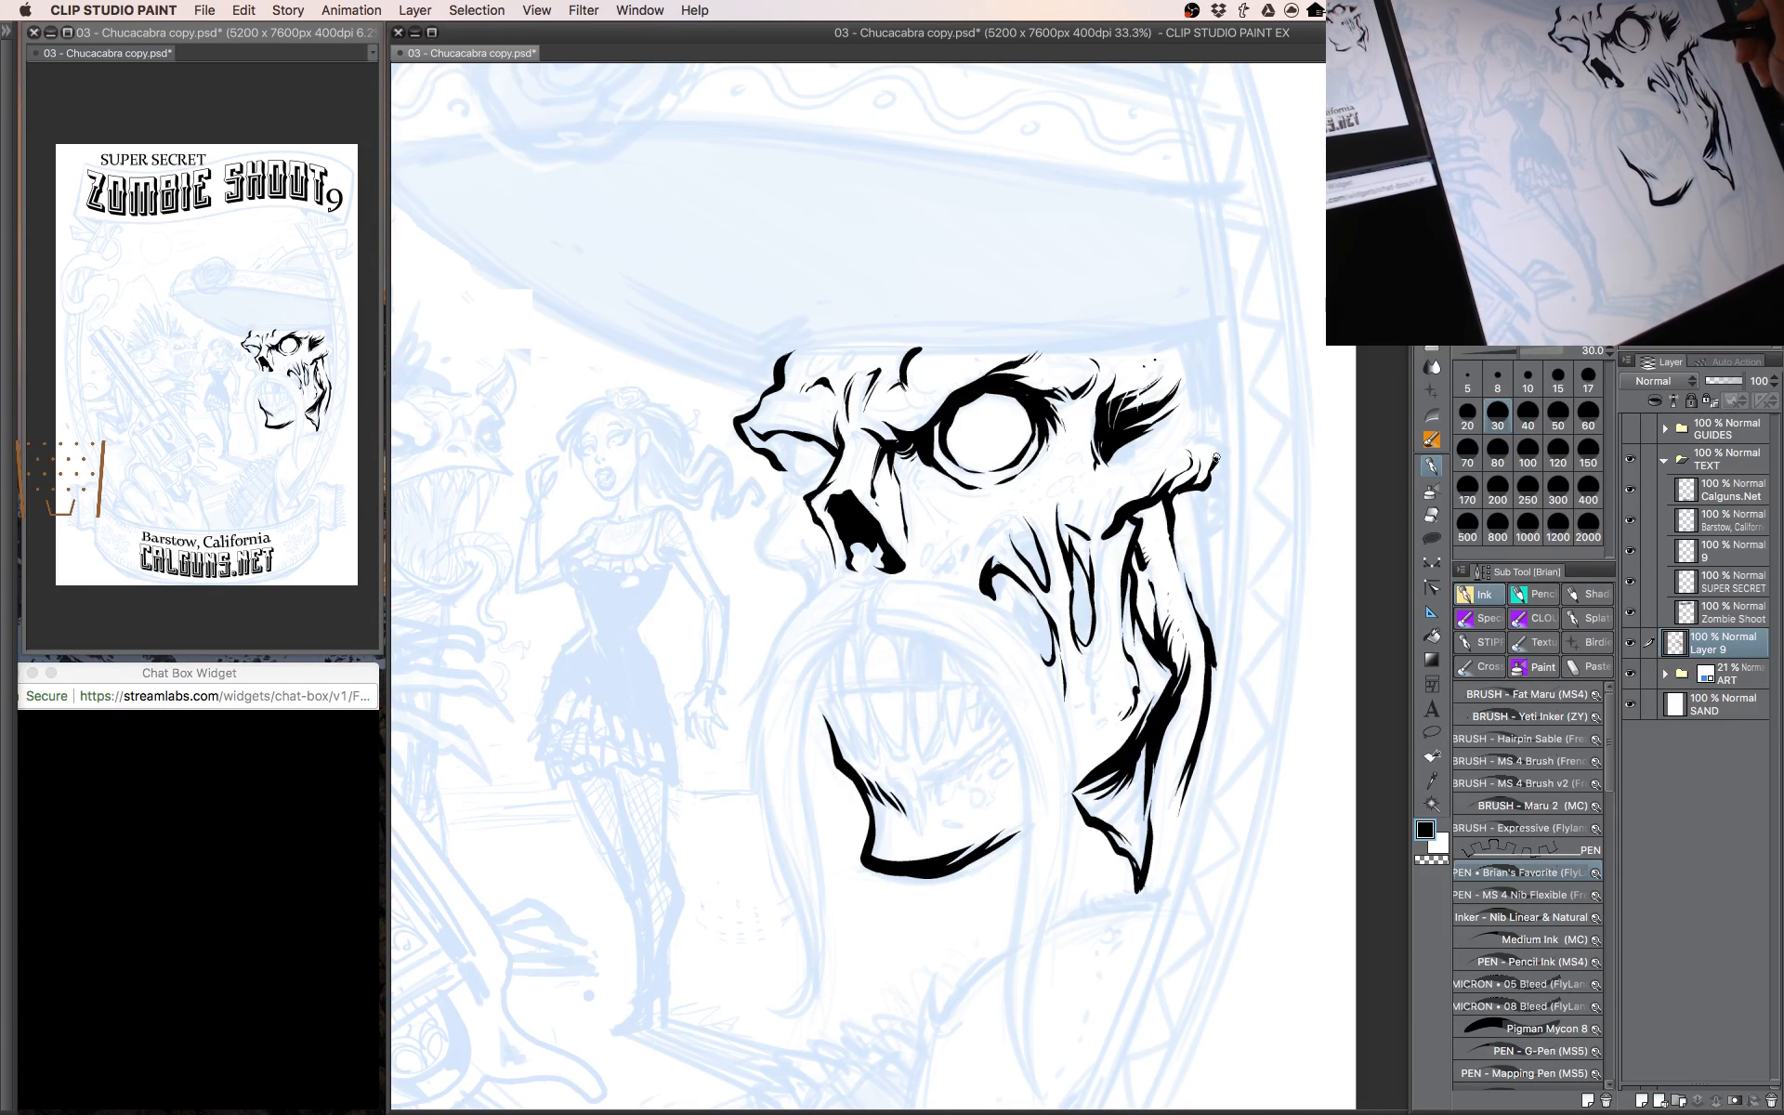
pyautogui.moveTo(1183, 465)
pyautogui.mouseDown()
pyautogui.moveTo(1170, 432)
pyautogui.moveTo(1203, 616)
pyautogui.mouseUp()
# Blacken the shadow below the cheekbone knob at size 40 and ink the dark tip at the brow's outer end.
pyautogui.press(']')
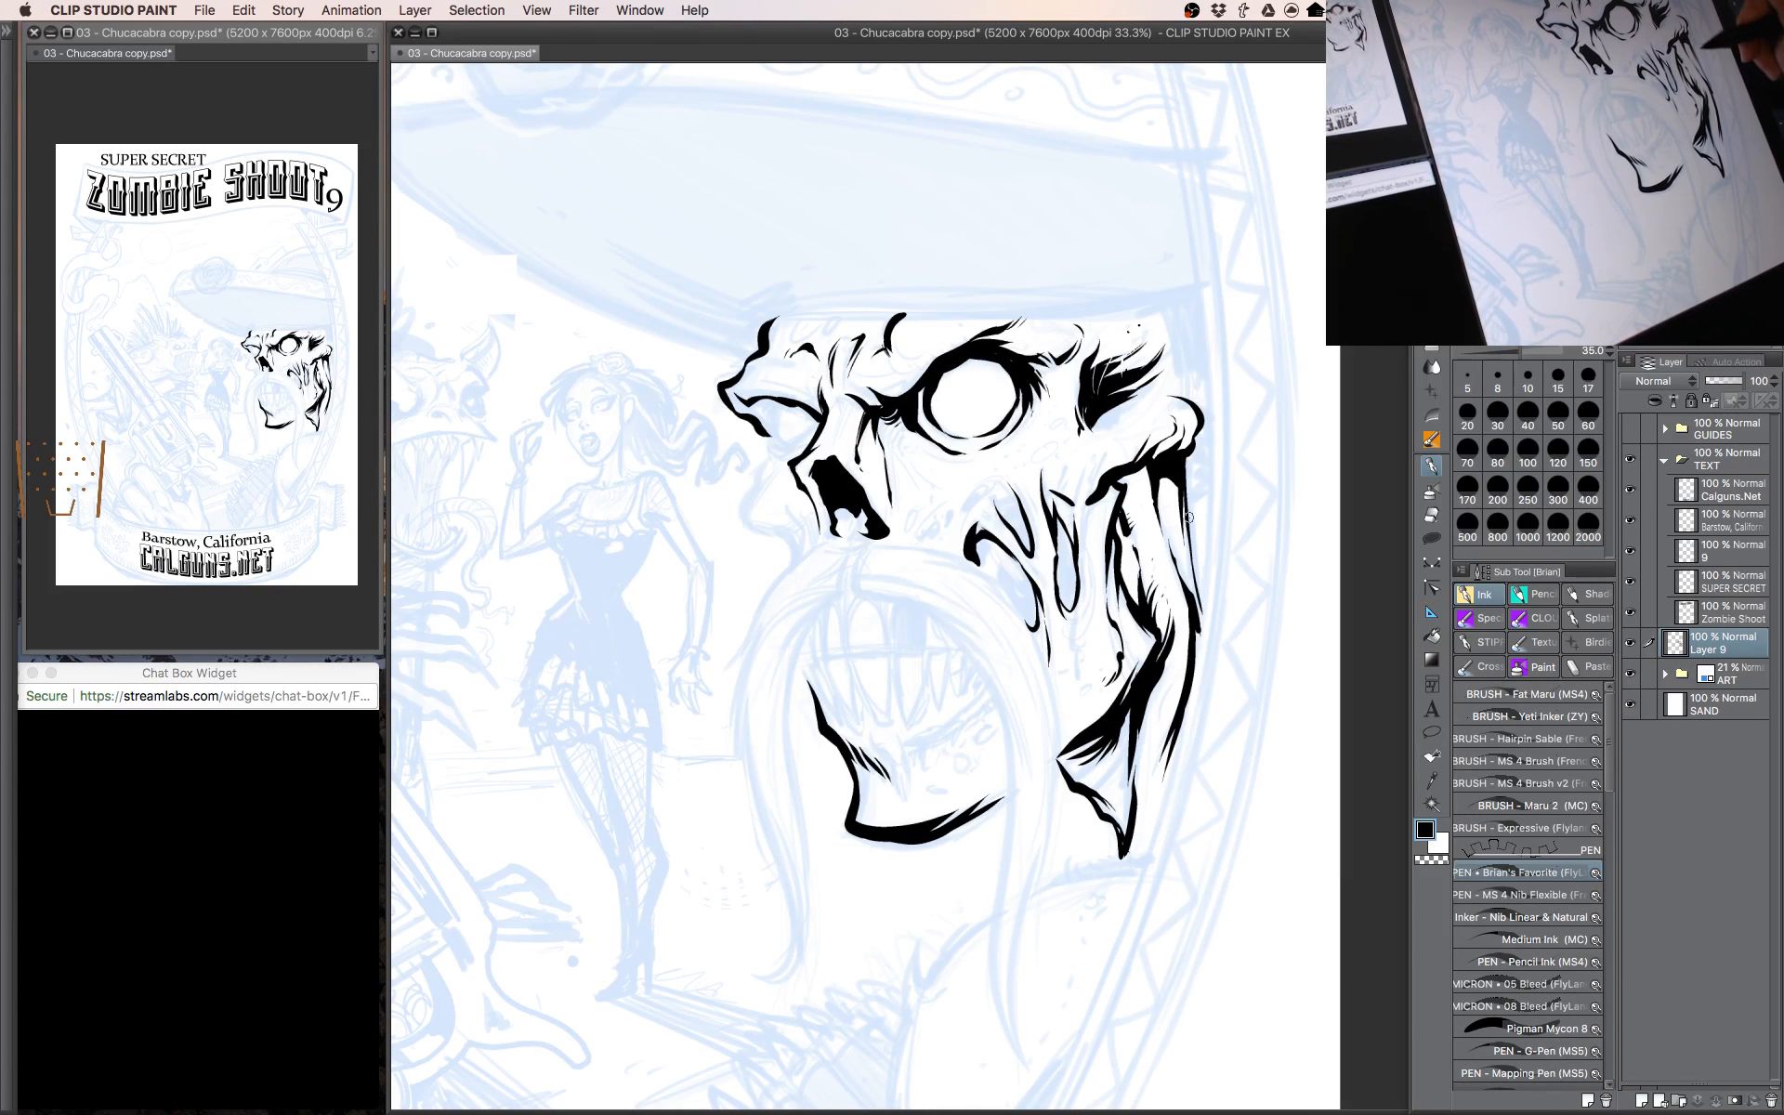
pyautogui.moveTo(1232, 583)
pyautogui.mouseDown()
pyautogui.moveTo(1217, 452)
pyautogui.moveTo(1187, 594)
pyautogui.mouseUp()
pyautogui.press(']')
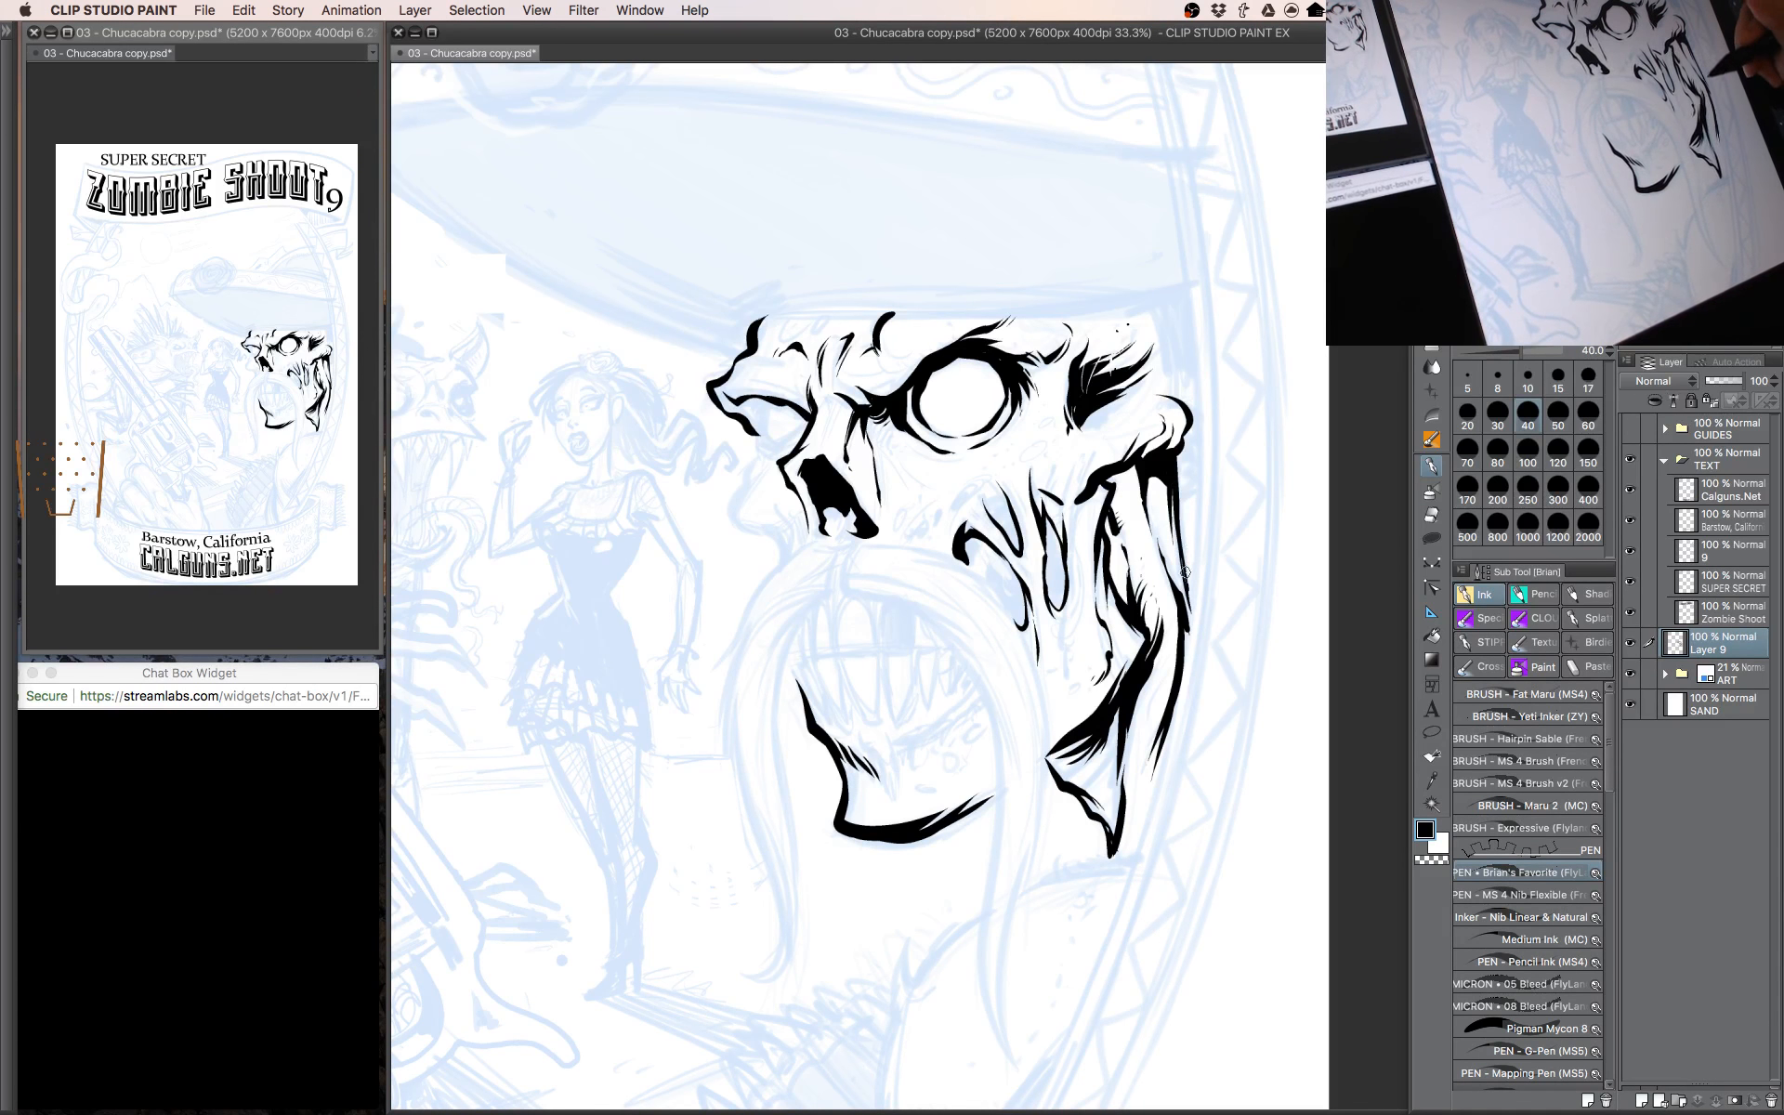
pyautogui.moveTo(1187, 497); pyautogui.dragTo(1192, 584)
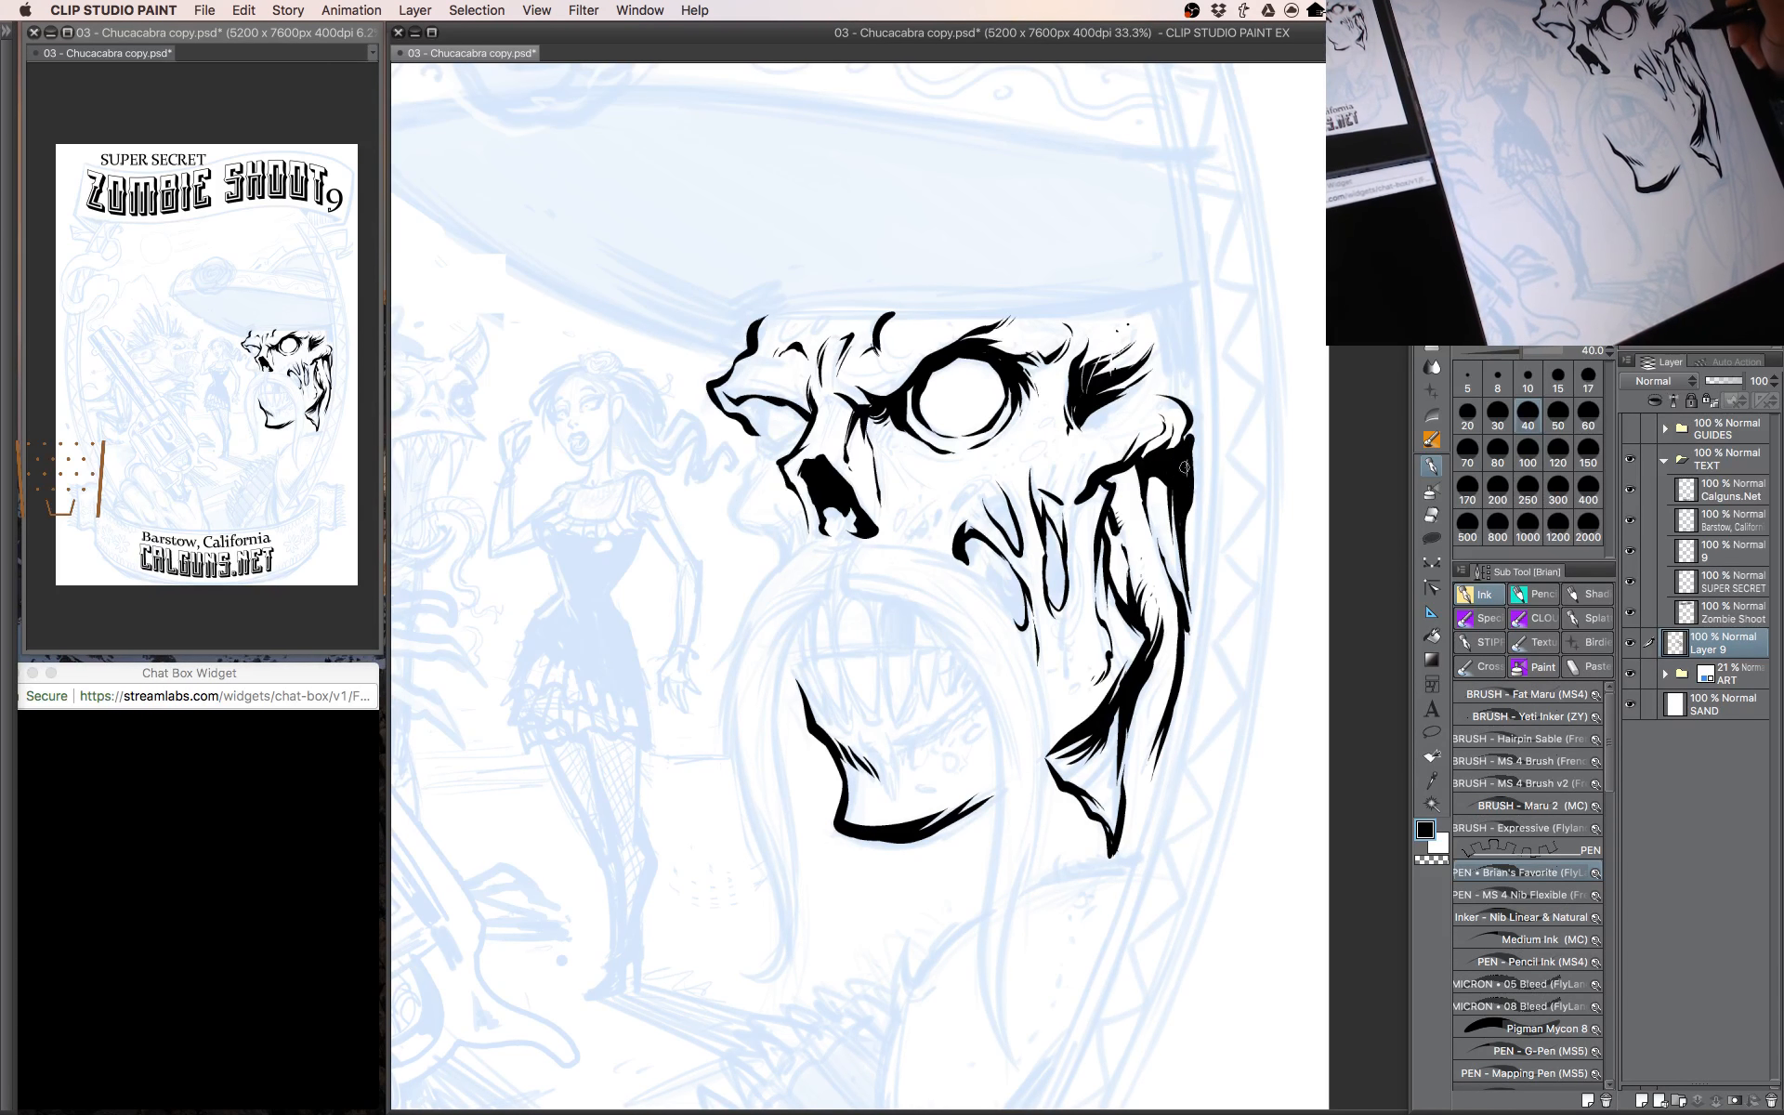
pyautogui.moveTo(1191, 435)
pyautogui.mouseDown()
pyautogui.moveTo(1187, 400)
pyautogui.moveTo(1205, 513)
pyautogui.moveTo(1178, 479)
pyautogui.moveTo(1175, 402)
pyautogui.moveTo(1183, 453)
pyautogui.mouseUp()
pyautogui.press('[')
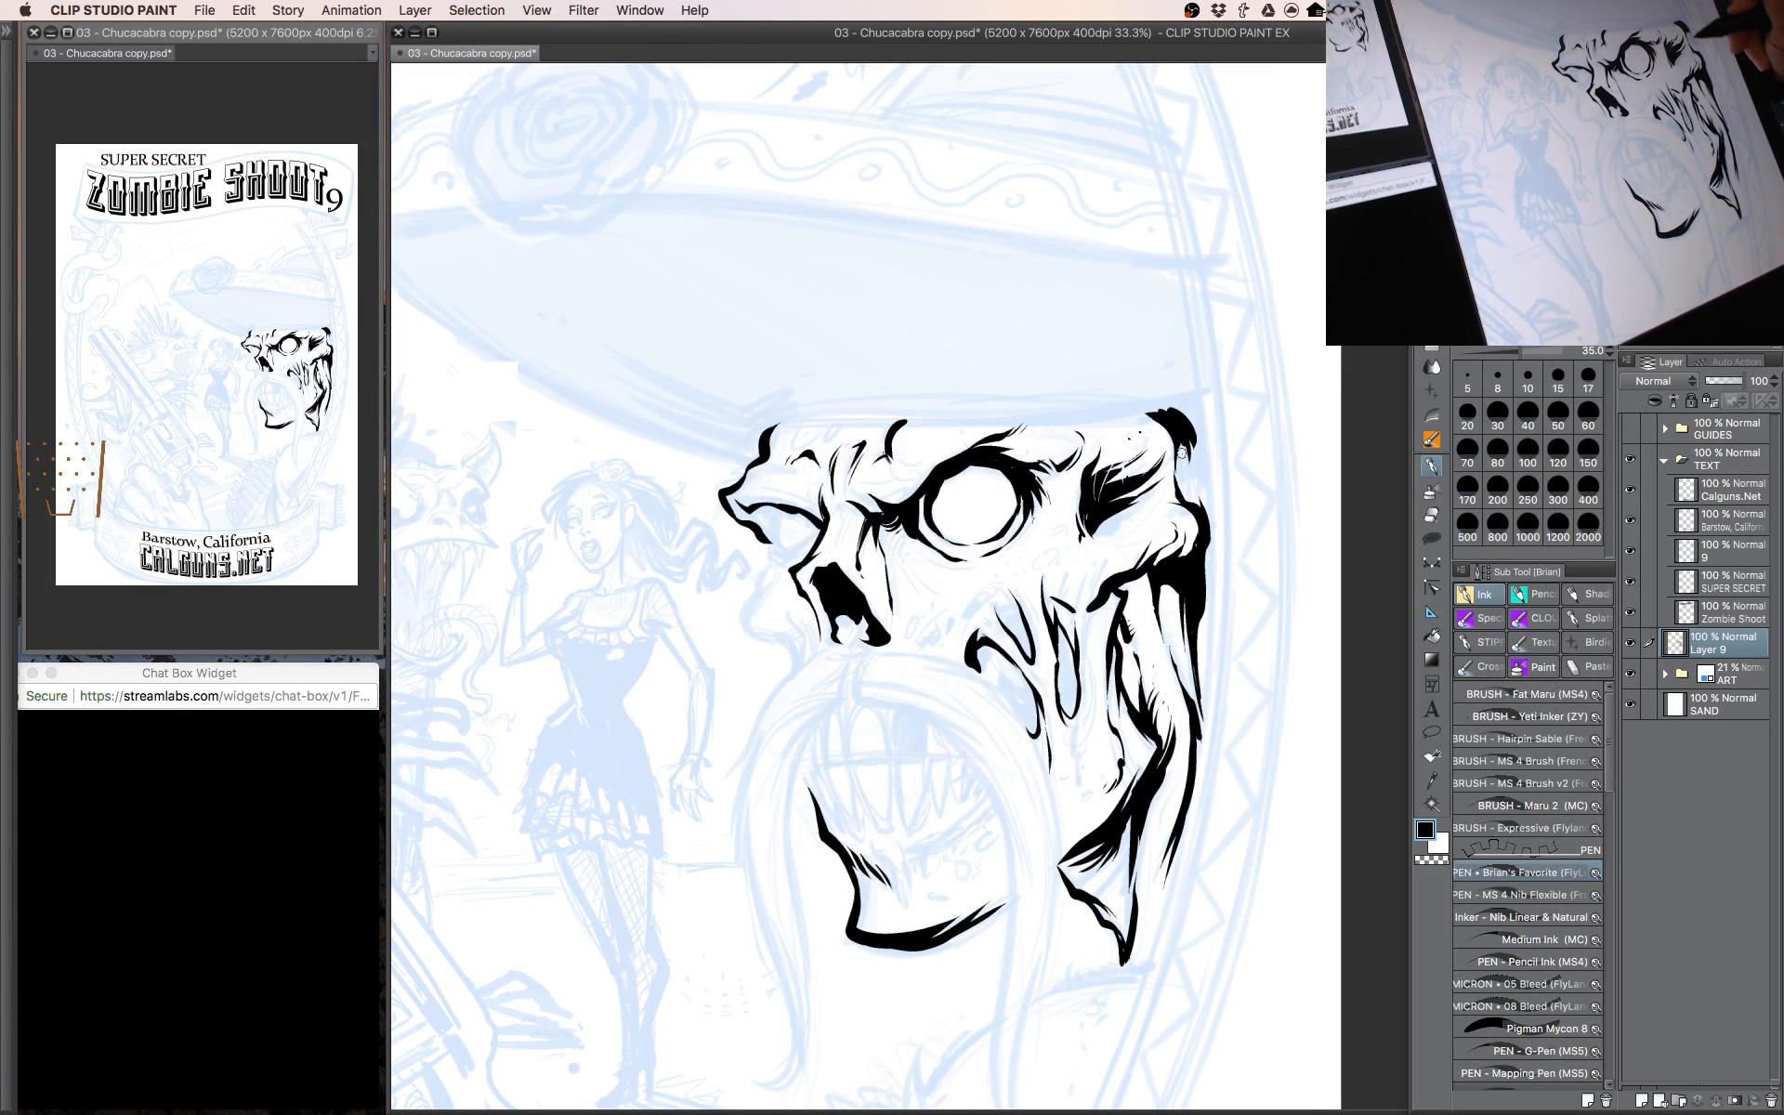
pyautogui.moveTo(1207, 697); pyautogui.dragTo(1239, 574)
# Refine the long cheek gap's outline at pen size 30 and fill it black on the editing layer only.
pyautogui.click(1497, 410)
pyautogui.moveTo(1083, 460); pyautogui.dragTo(1098, 570)
pyautogui.press('g')
pyautogui.click(1100, 555)
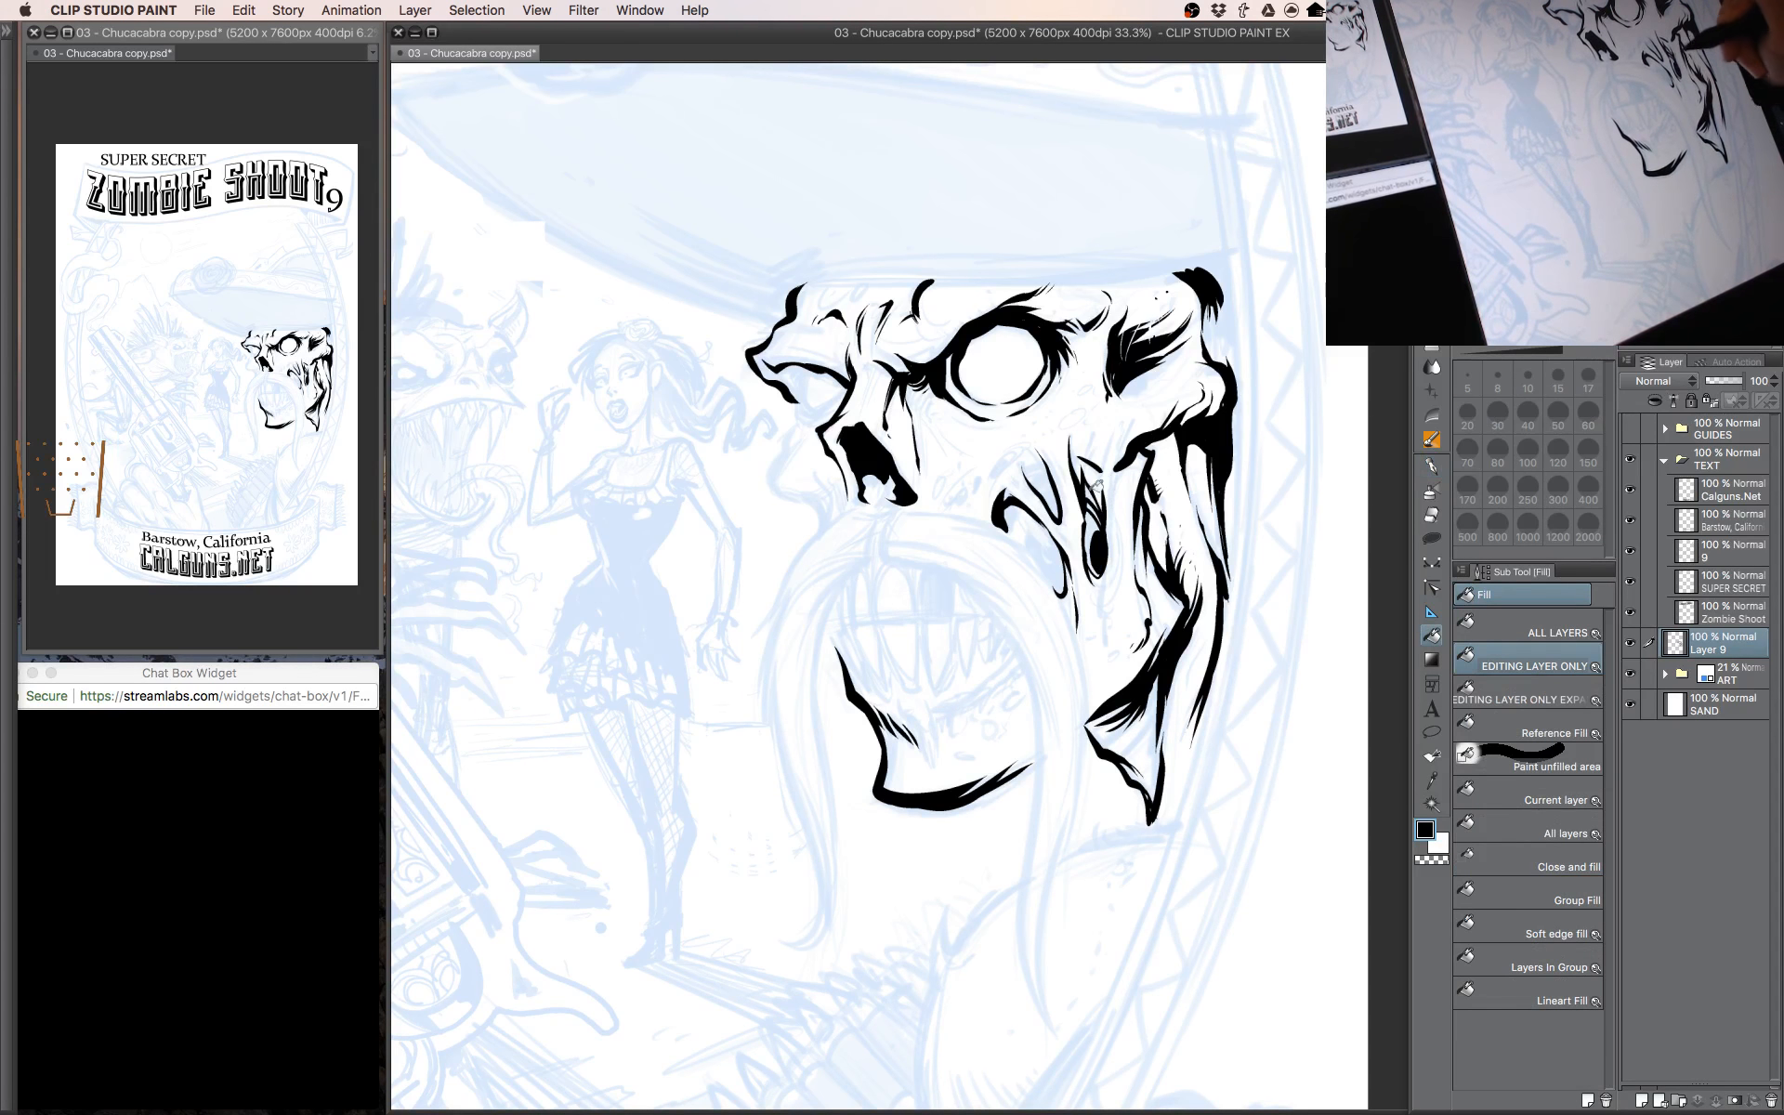
# Carve highlights into the filled cheek gap and the outer skin strip with the pen in transparent color at size 90.
pyautogui.press('p')
pyautogui.press(']')
pyautogui.press(']')
pyautogui.press(']')
pyautogui.press(']')
pyautogui.press(']')
pyautogui.press(']')
pyautogui.press(']')
pyautogui.press(']')
pyautogui.press(']')
pyautogui.press(']')
pyautogui.press(']')
pyautogui.press(']')
pyautogui.press('[')
pyautogui.press('[')
pyautogui.press('[')
pyautogui.press('[')
pyautogui.press('[')
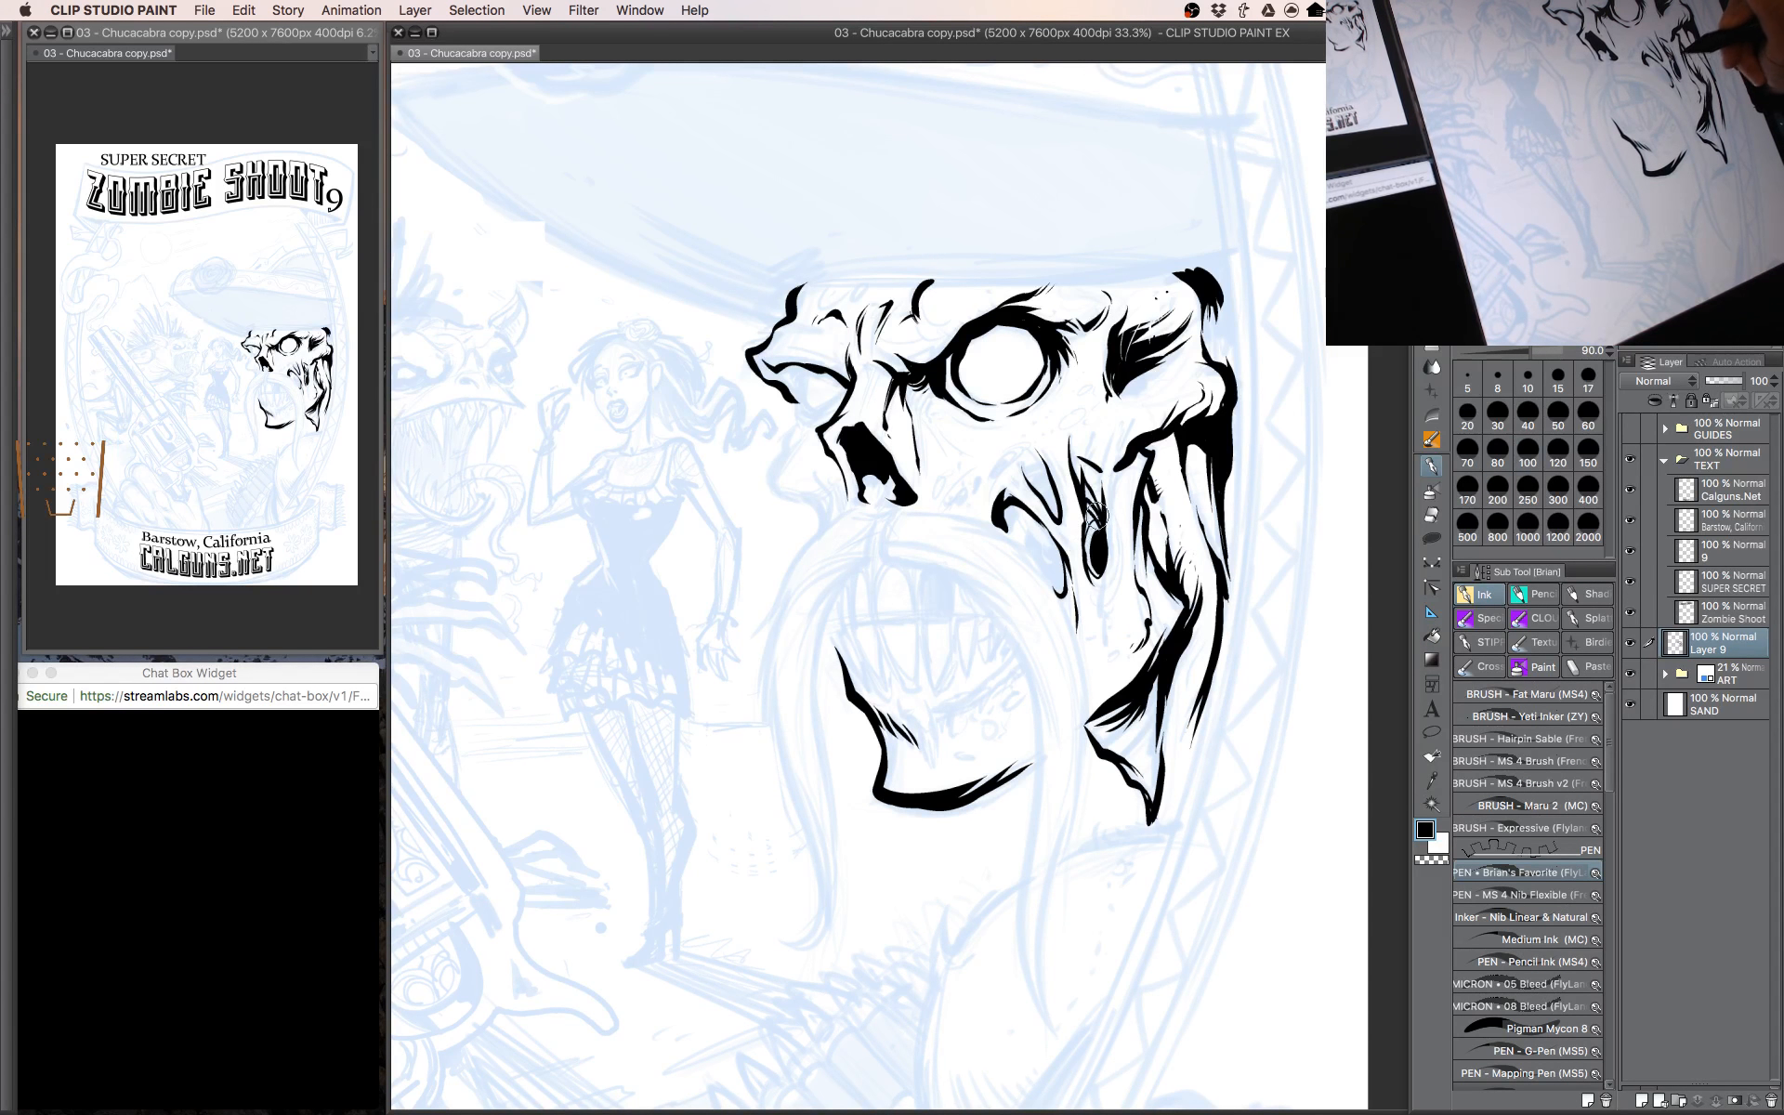
pyautogui.press('c')
pyautogui.moveTo(1096, 533); pyautogui.dragTo(1097, 558)
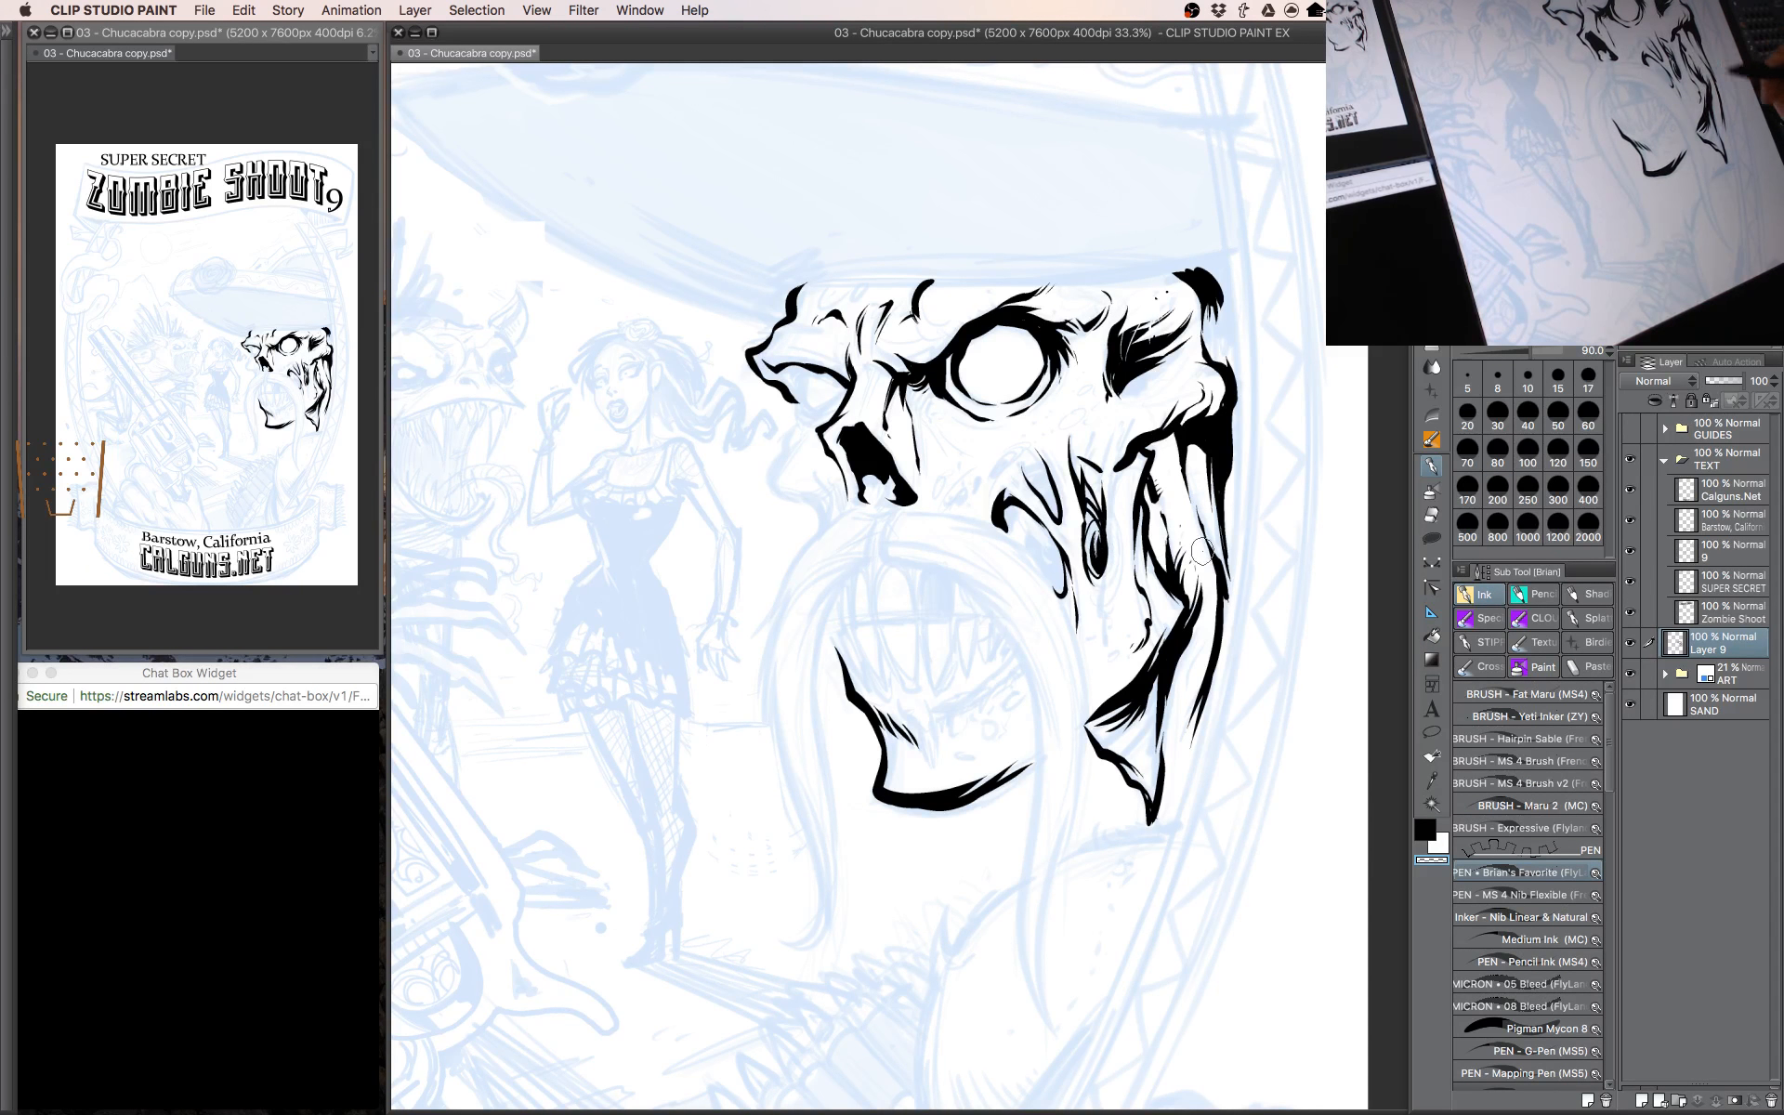
pyautogui.moveTo(1184, 495); pyautogui.dragTo(1193, 536)
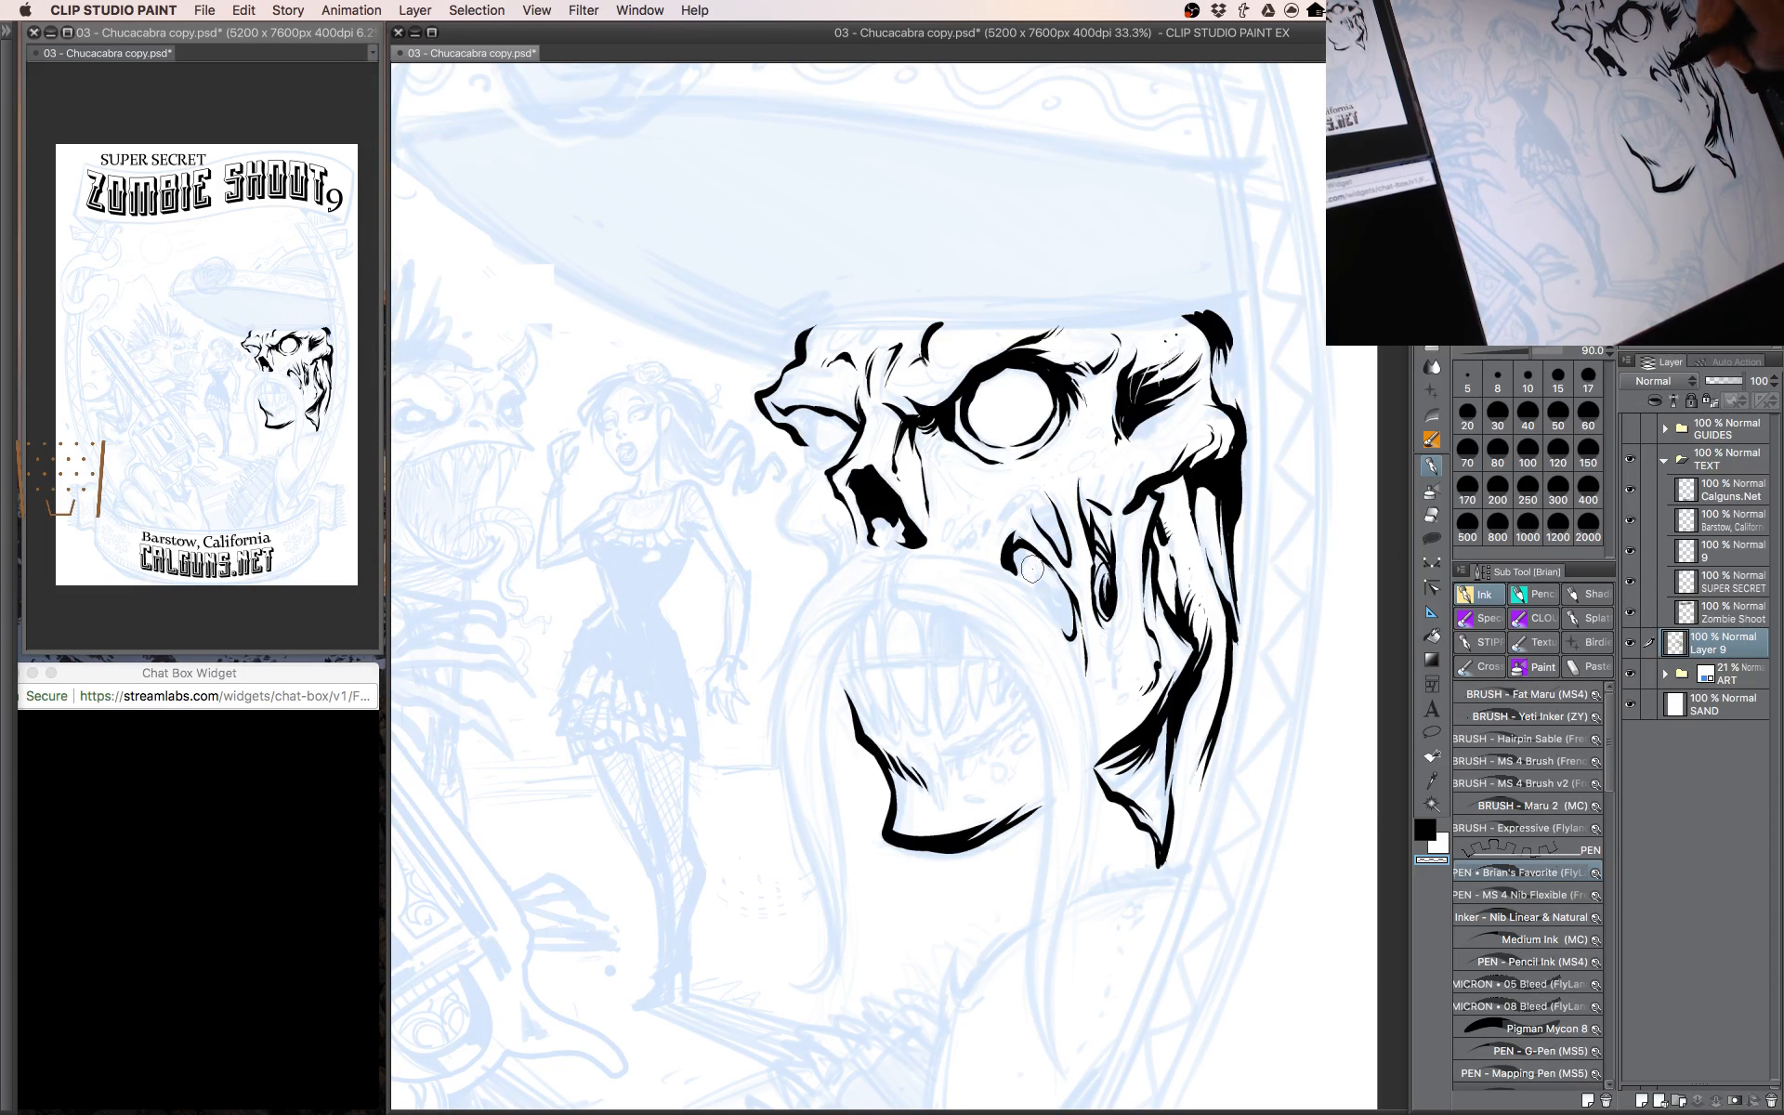
# Blacken the cheek gap nearest the mouth at size 70 in black and refine its edges with a smaller pen.
pyautogui.press('[')
pyautogui.press('[')
pyautogui.press('c')
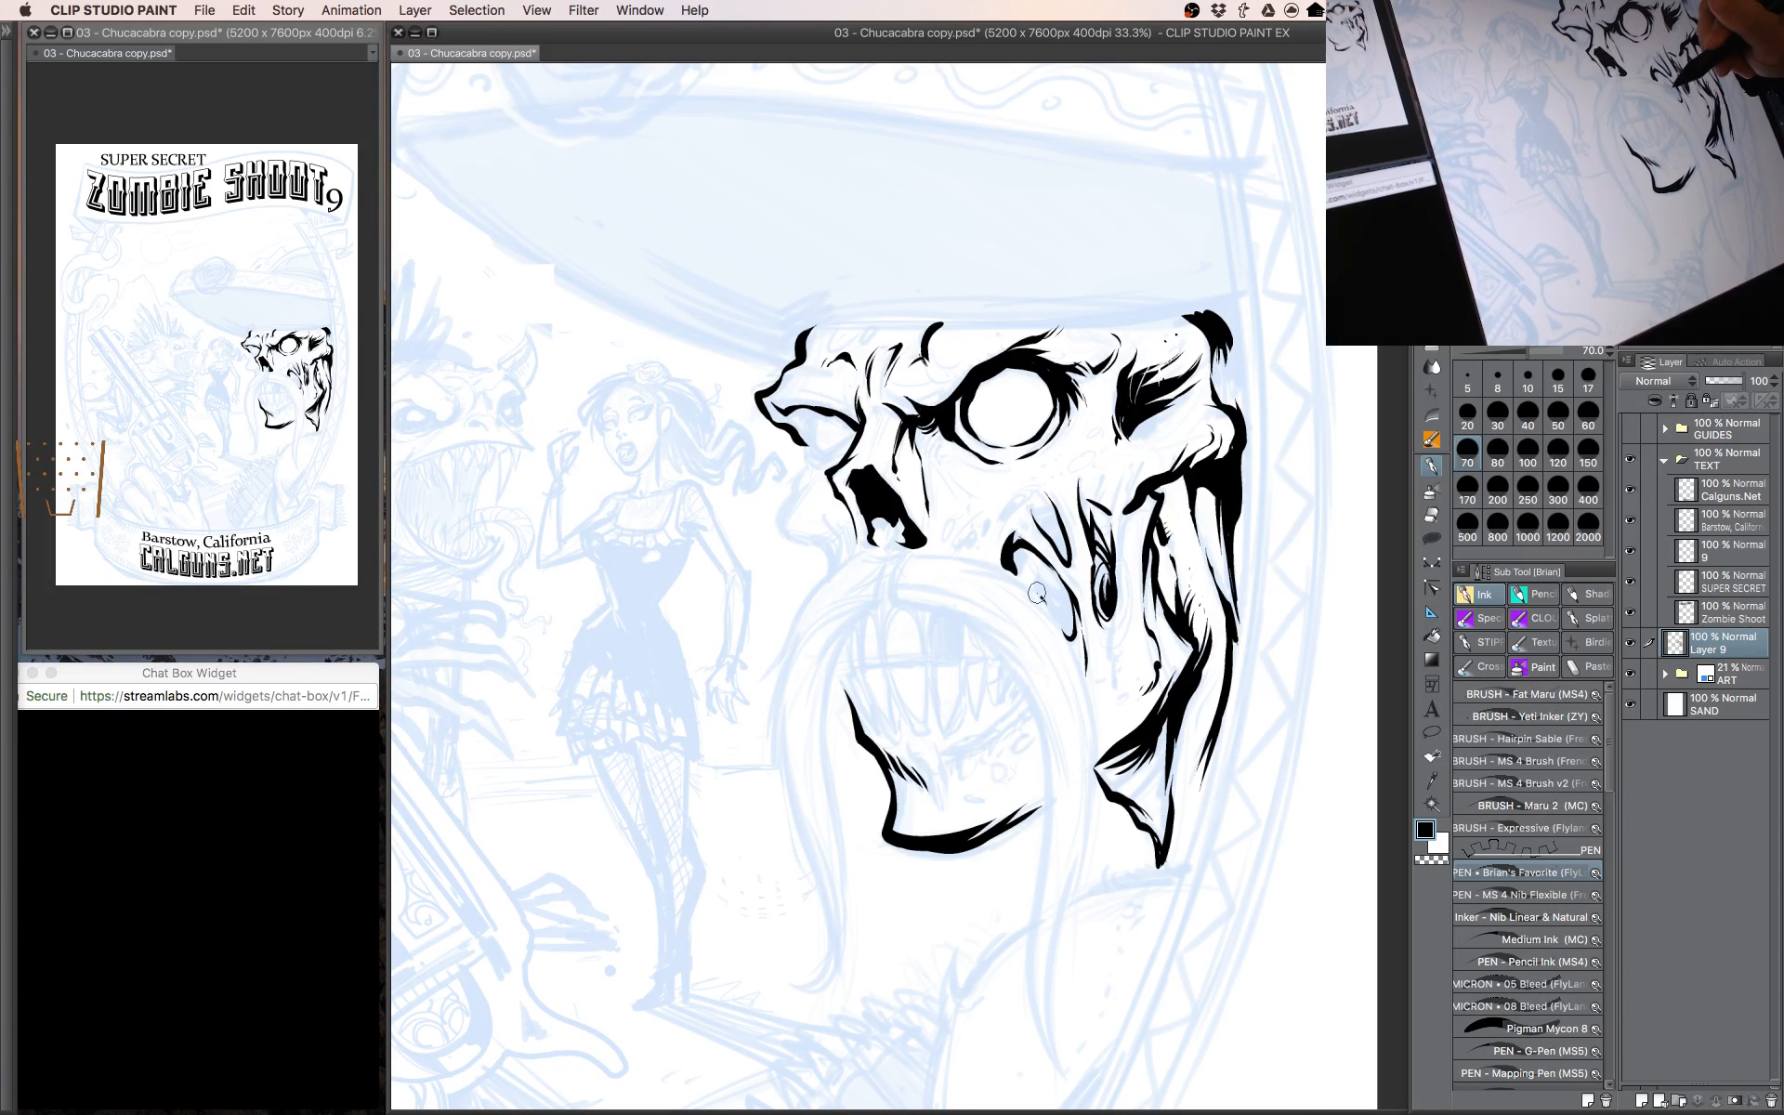
pyautogui.moveTo(1035, 582); pyautogui.dragTo(1074, 622)
pyautogui.press('[')
pyautogui.press('[')
pyautogui.press('[')
pyautogui.moveTo(1037, 557)
pyautogui.mouseDown()
pyautogui.moveTo(1052, 575)
pyautogui.moveTo(1024, 568)
pyautogui.mouseUp()
# Ink the small slit between the two cheek gaps at pen size 35 and save the document.
pyautogui.scroll(1, 1060, 586)
pyautogui.press(']')
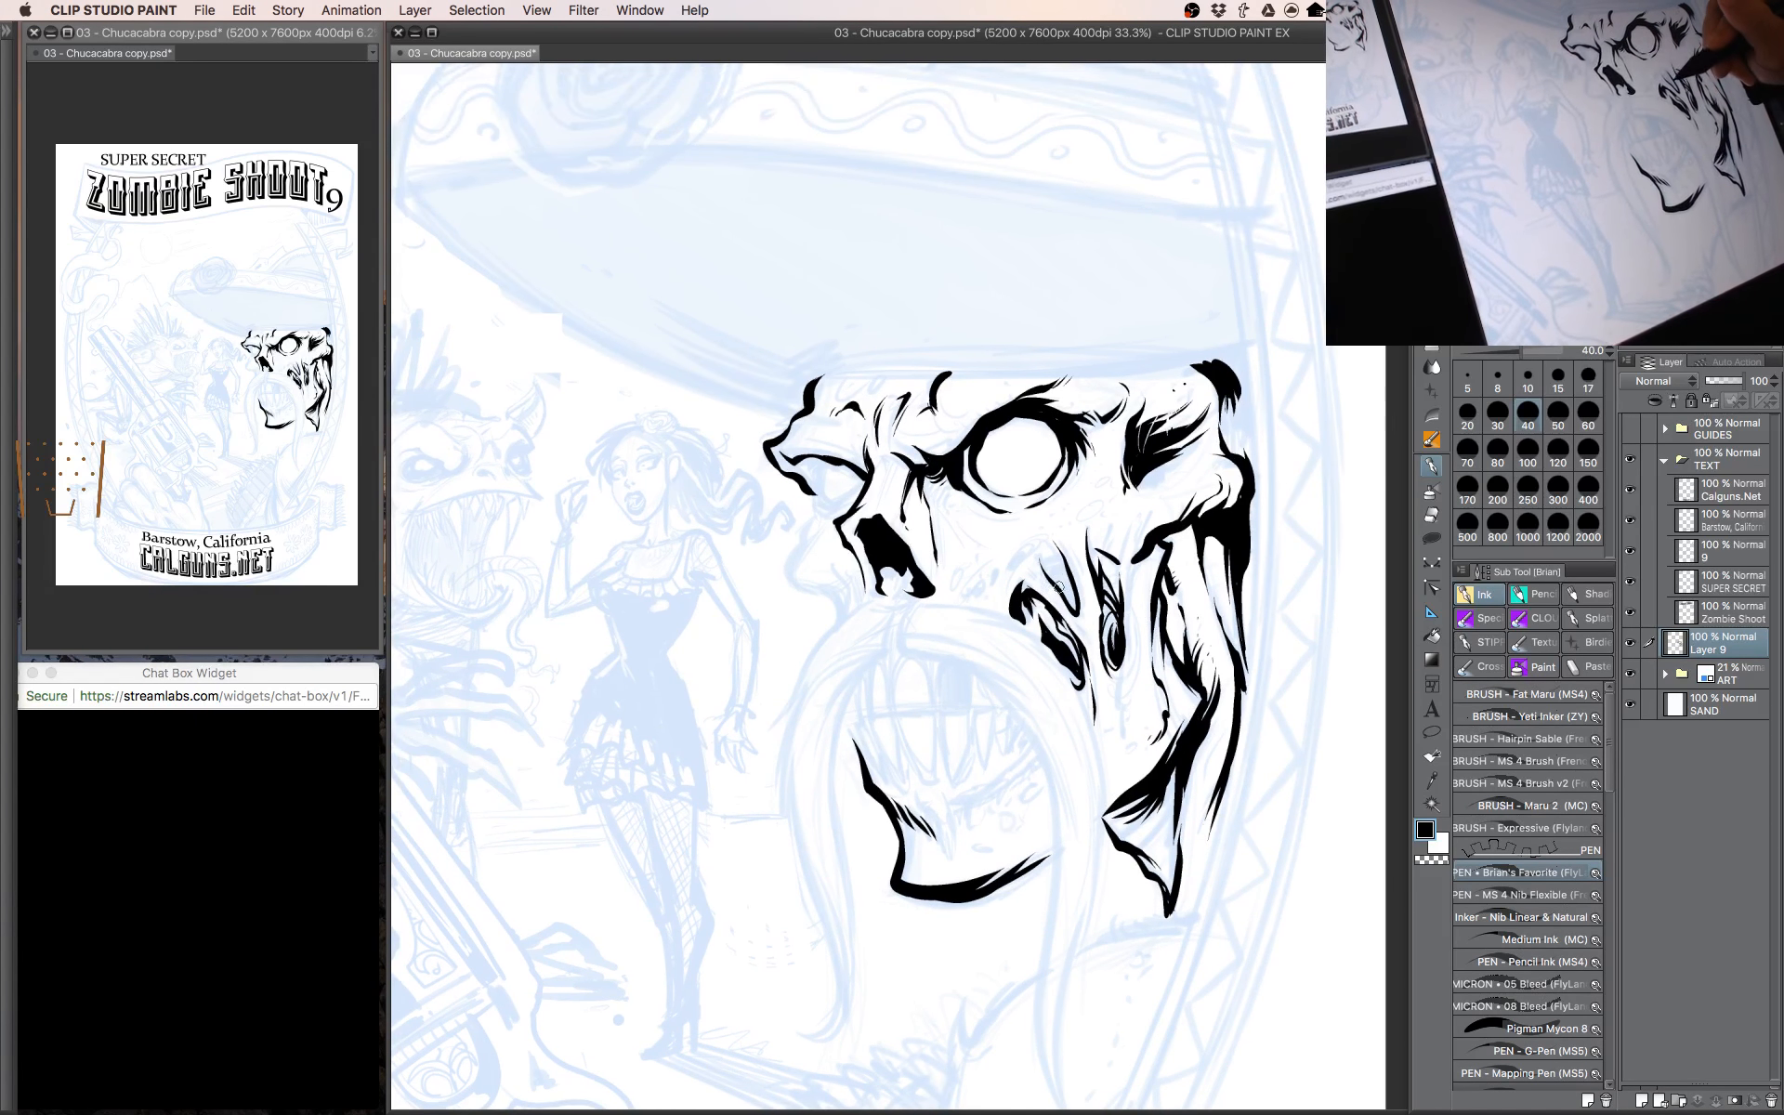
pyautogui.press('[')
pyautogui.moveTo(1074, 602); pyautogui.dragTo(1065, 577)
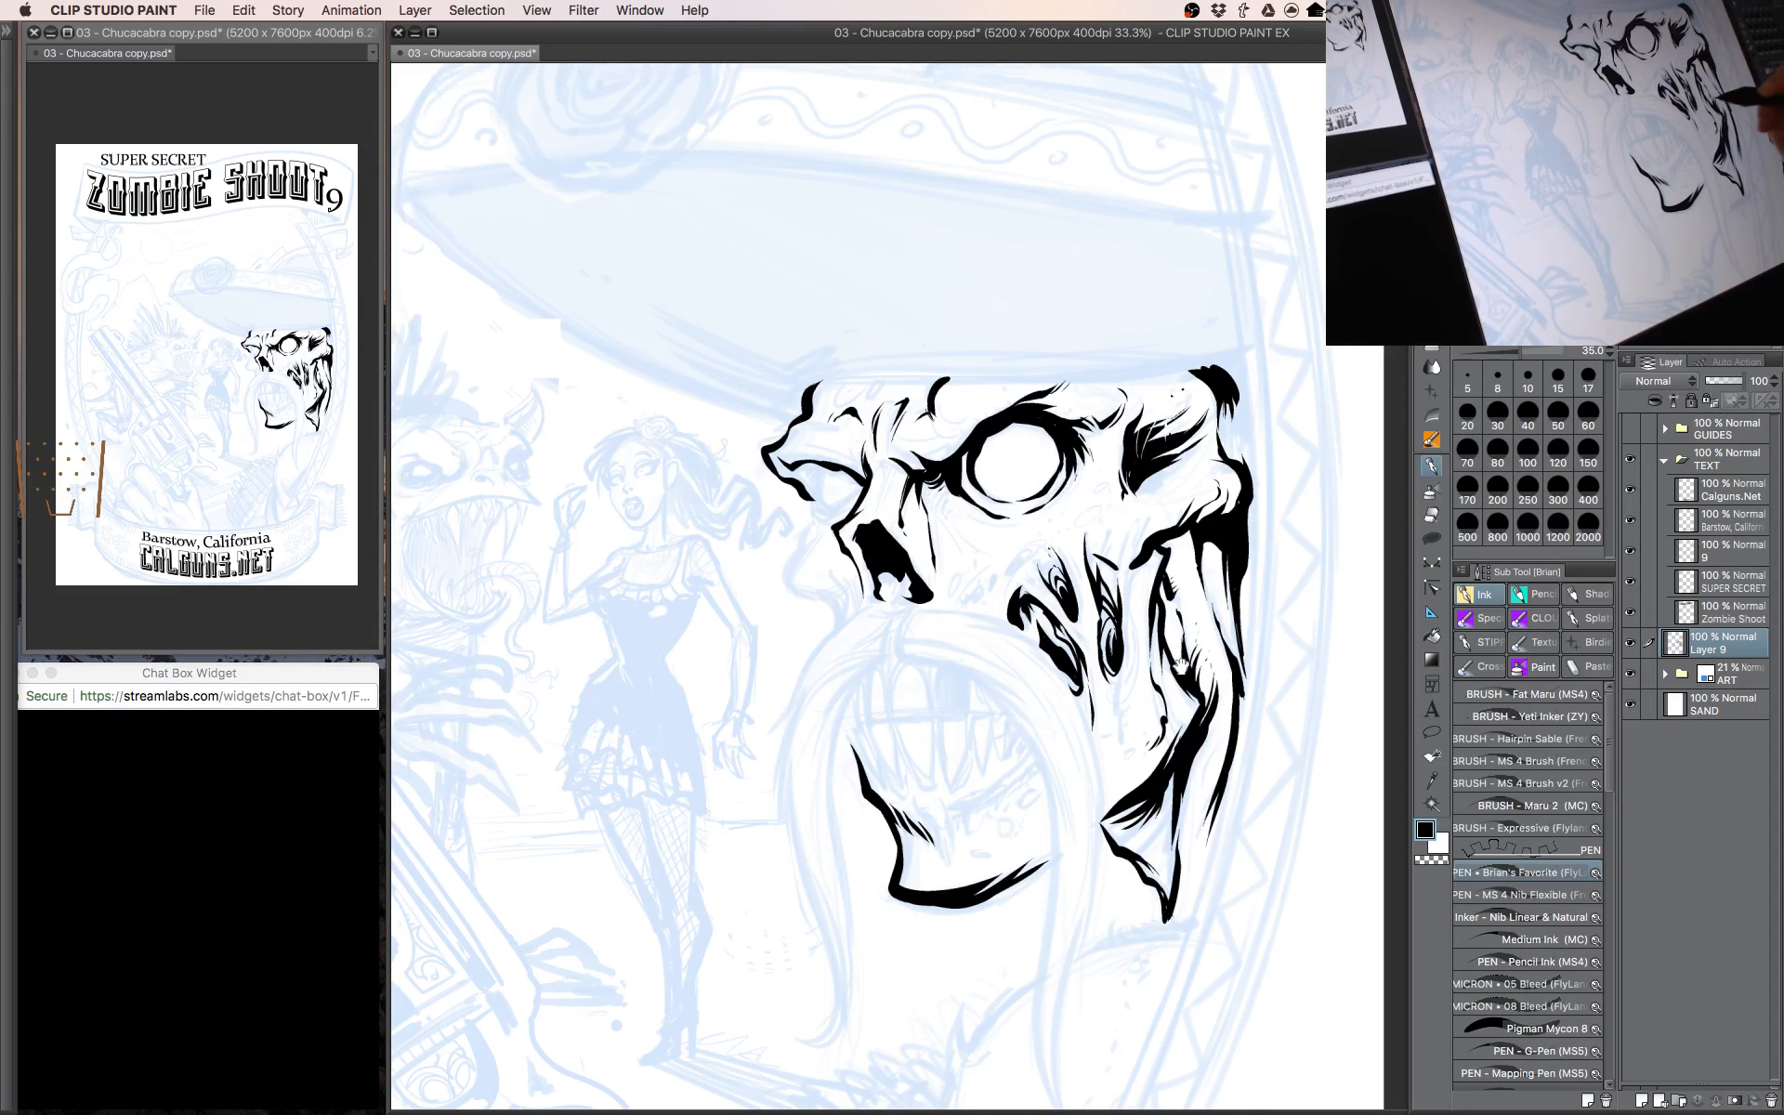
pyautogui.scroll(1, 1137, 504)
pyautogui.press('super+s')
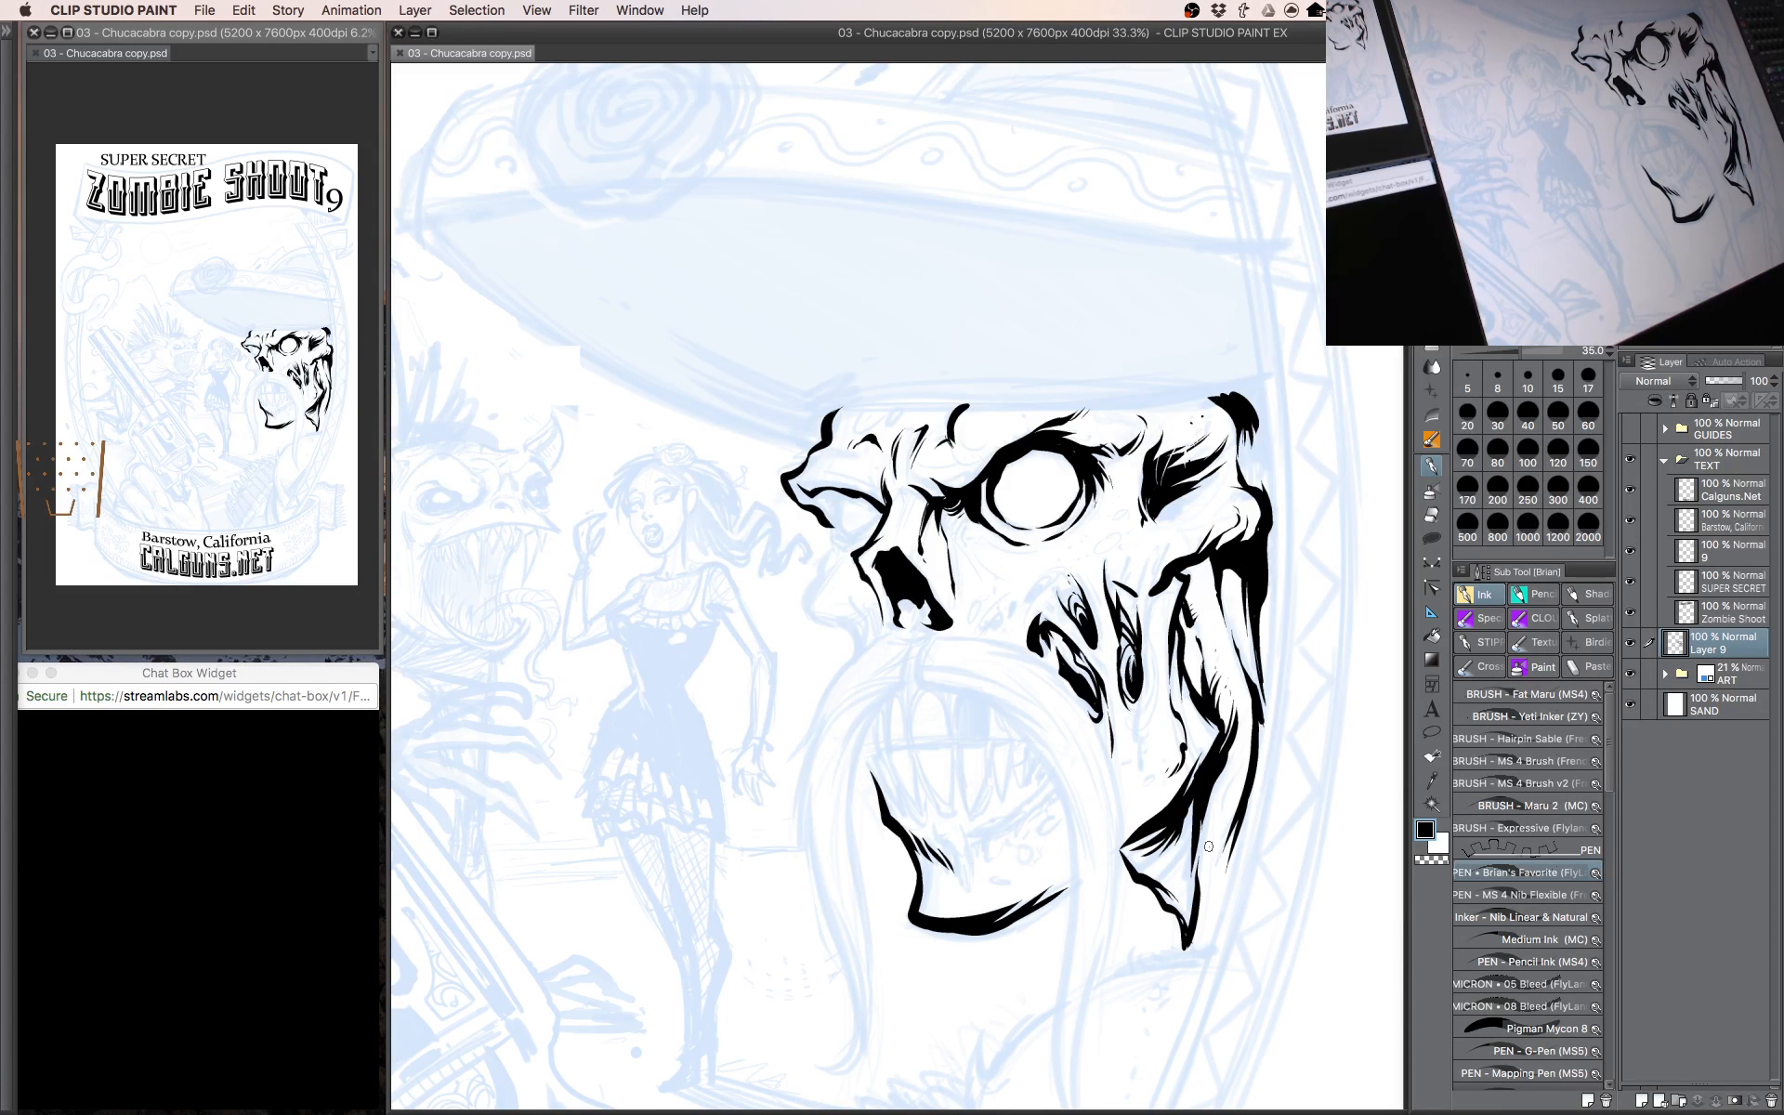
# Ink the lumpy face contour on the far side of the nostril with the pen at size 35.
pyautogui.moveTo(969, 507)
pyautogui.mouseDown()
pyautogui.moveTo(944, 507)
pyautogui.moveTo(989, 587)
pyautogui.moveTo(1060, 602)
pyautogui.moveTo(1088, 565)
pyautogui.mouseUp()
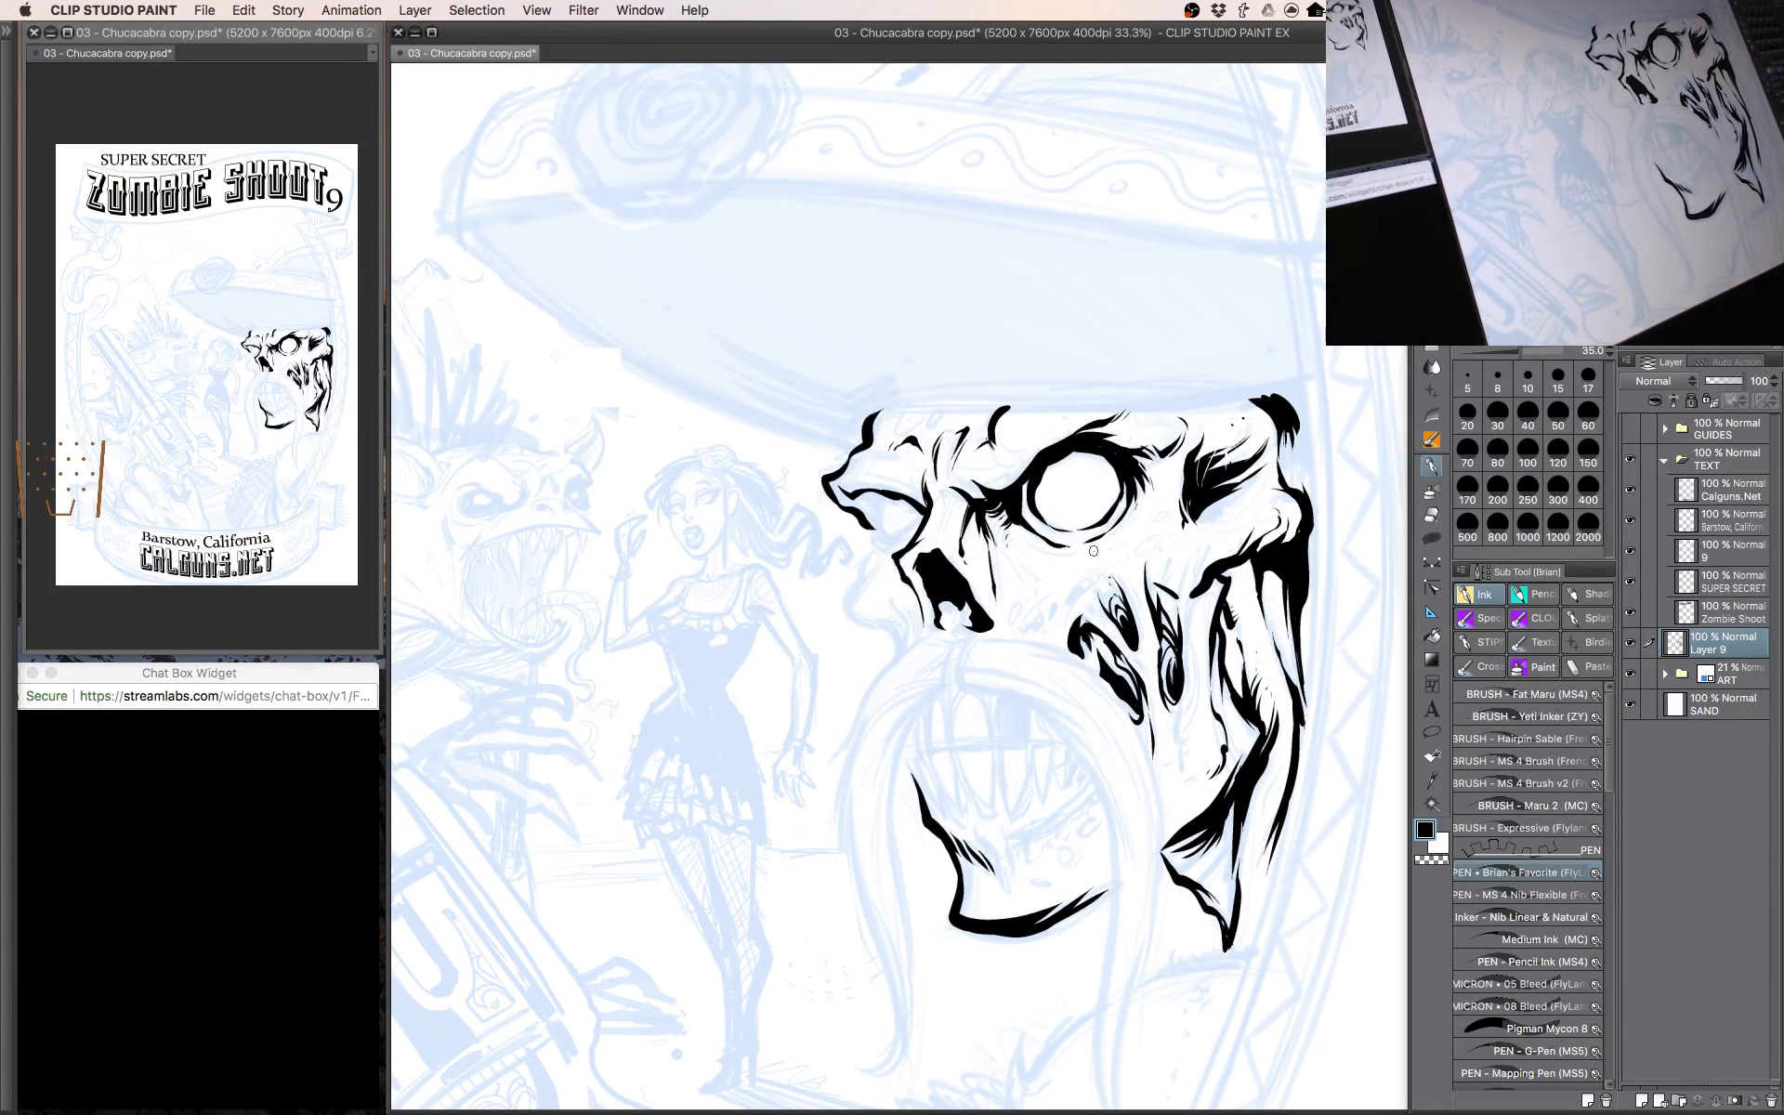
pyautogui.moveTo(890, 621)
pyautogui.mouseDown()
pyautogui.moveTo(898, 641)
pyautogui.moveTo(841, 587)
pyautogui.mouseUp()
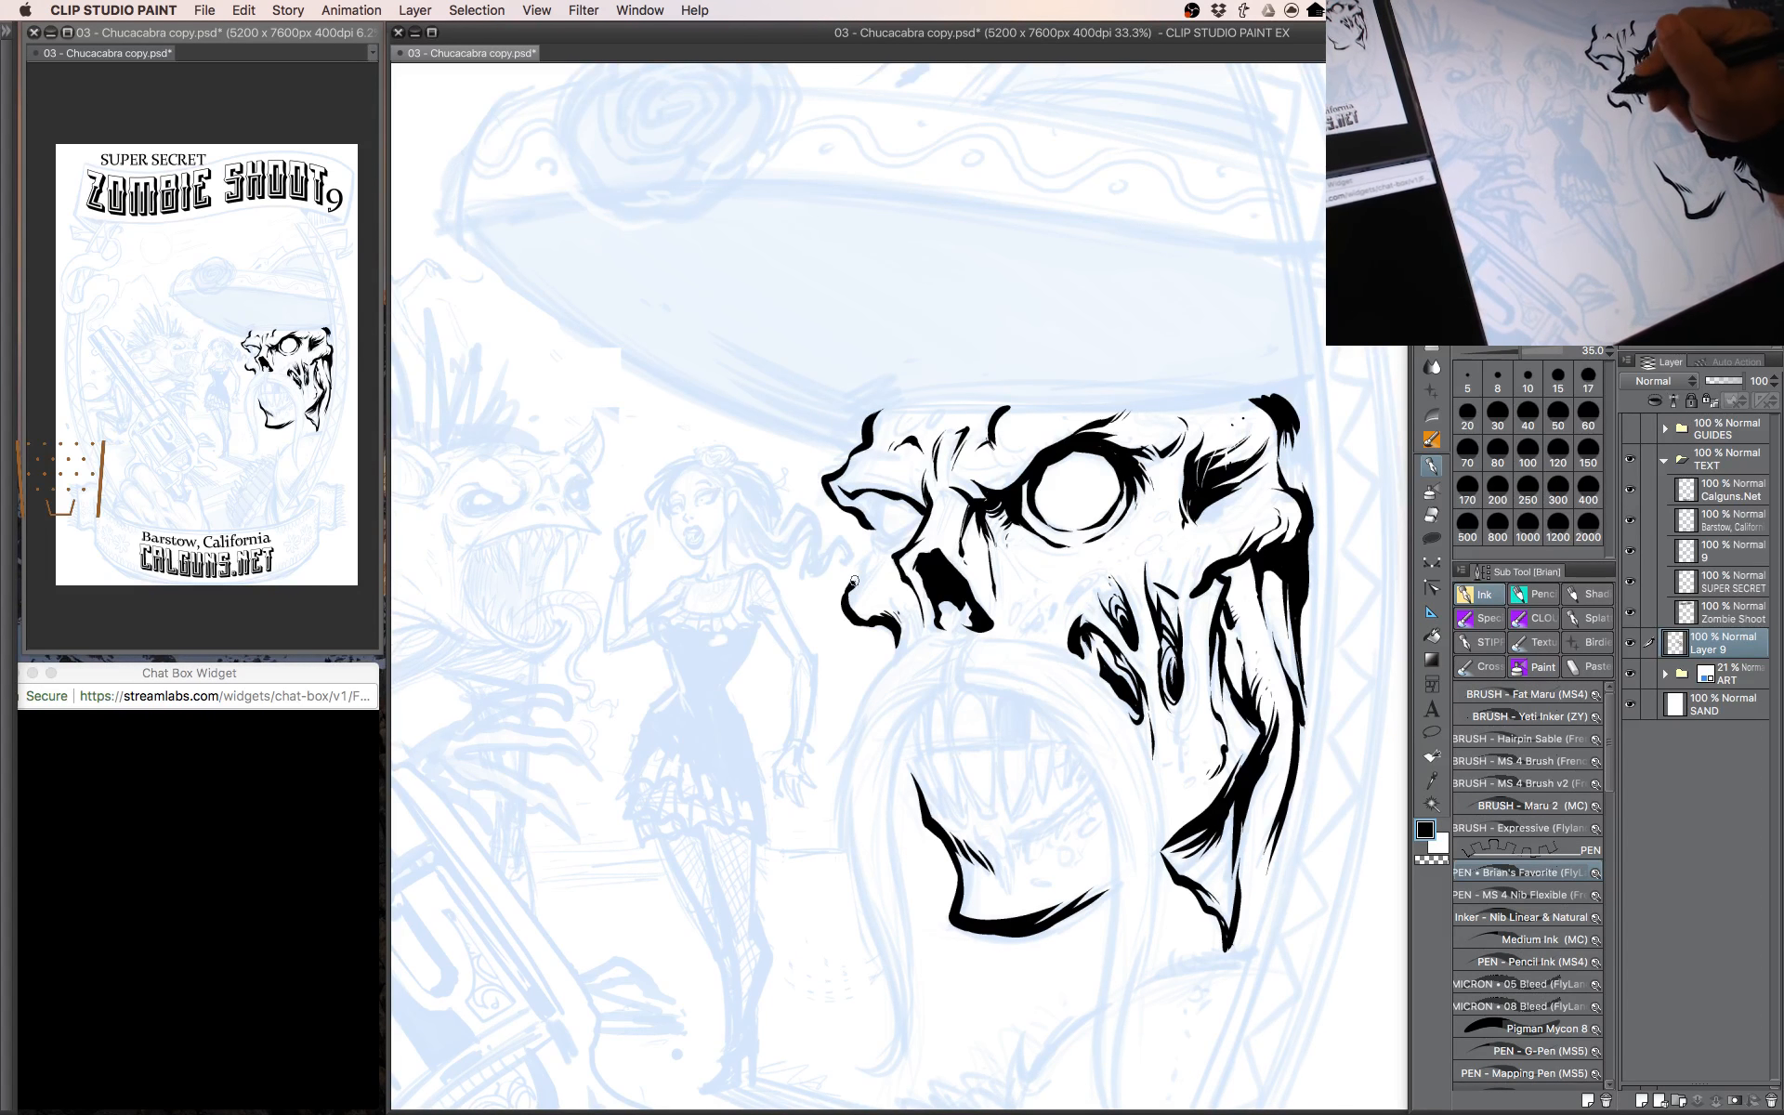
pyautogui.moveTo(1178, 733); pyautogui.dragTo(1187, 689)
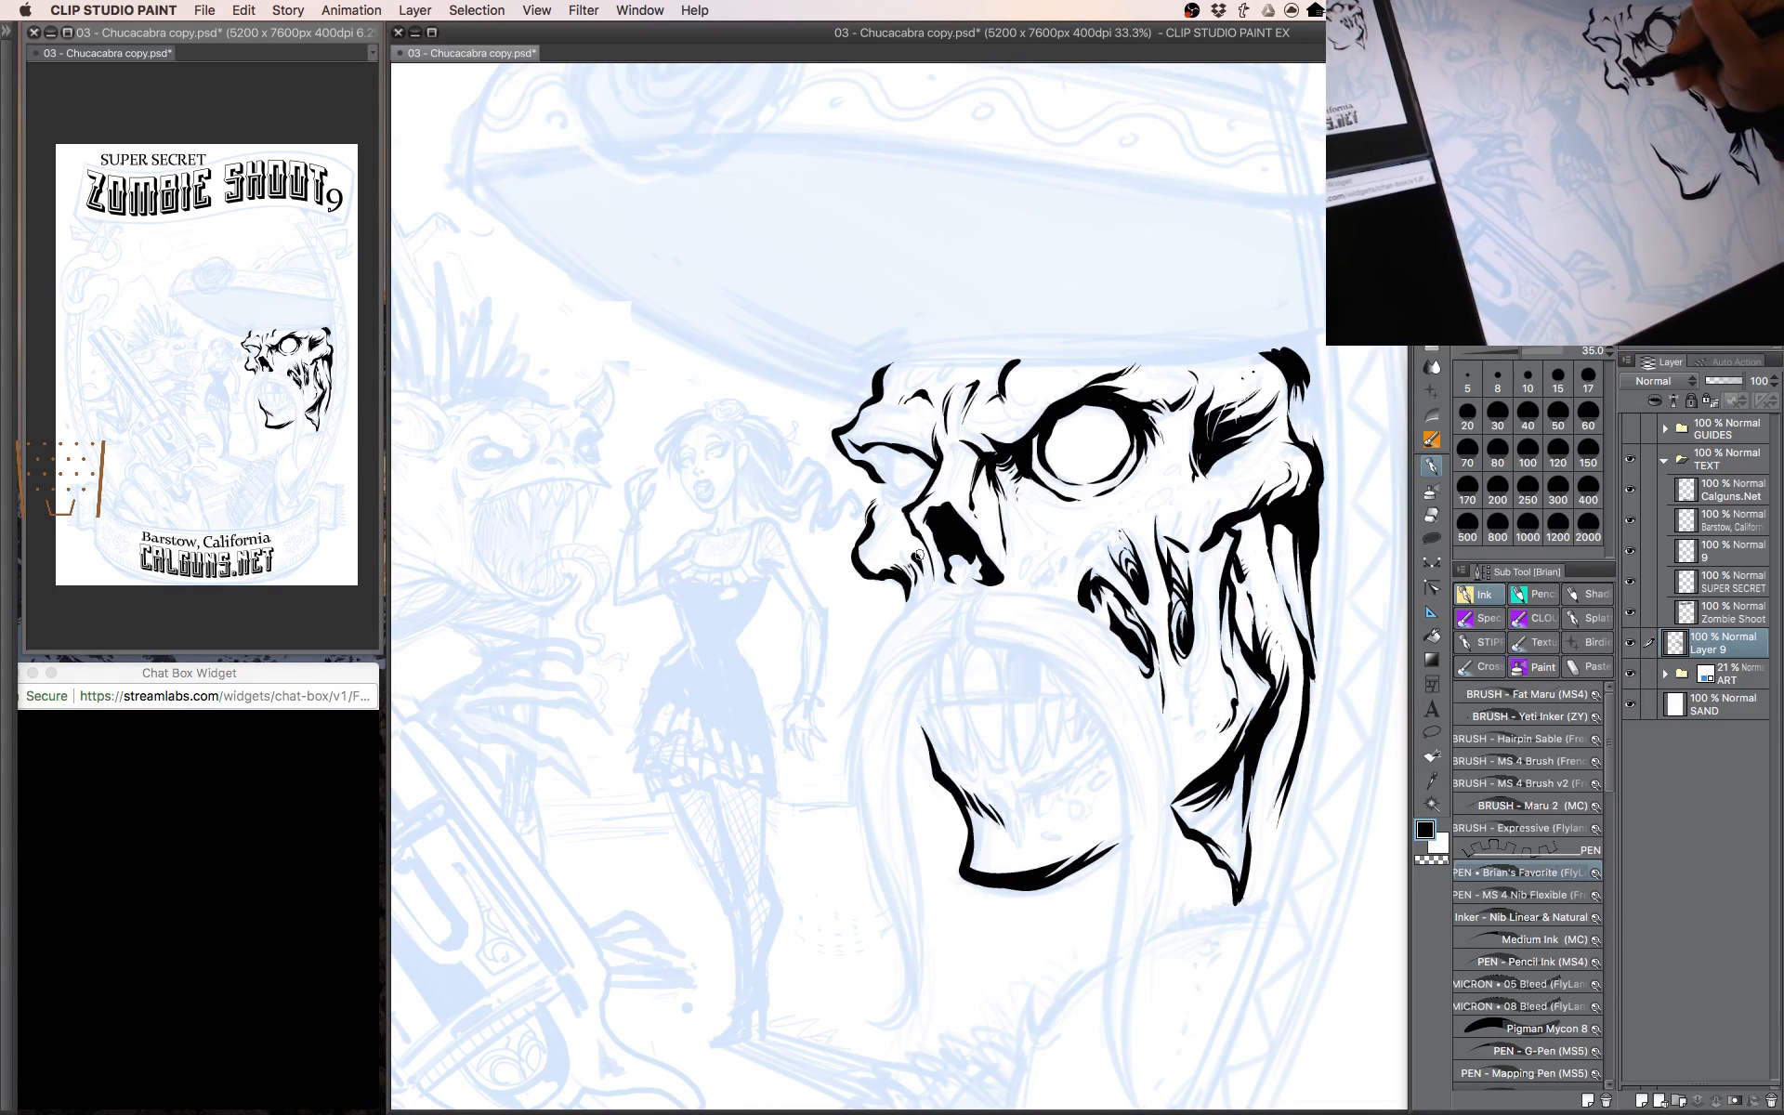
# Ink small pits and creases between the nostril, the large eye and the cheek gaps at pen size 35.
pyautogui.moveTo(1078, 561); pyautogui.dragTo(1089, 537)
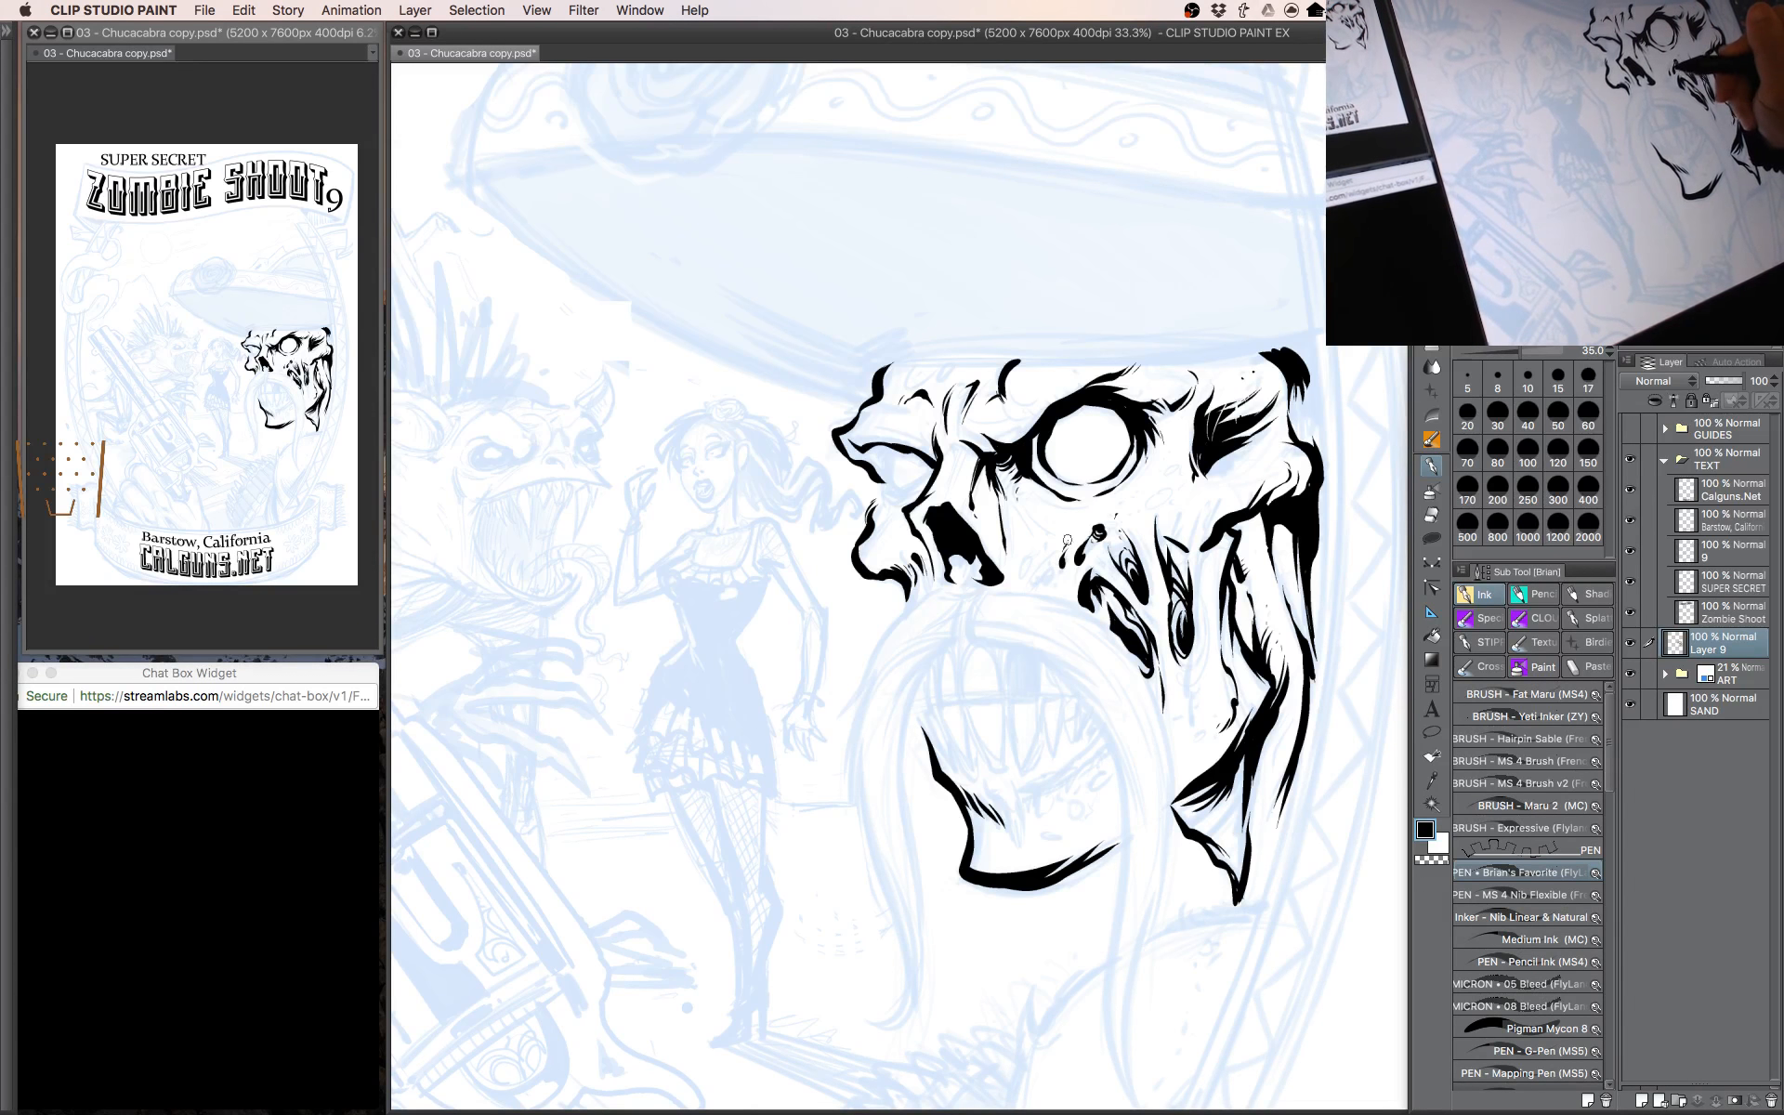
pyautogui.moveTo(1047, 577); pyautogui.dragTo(1031, 585)
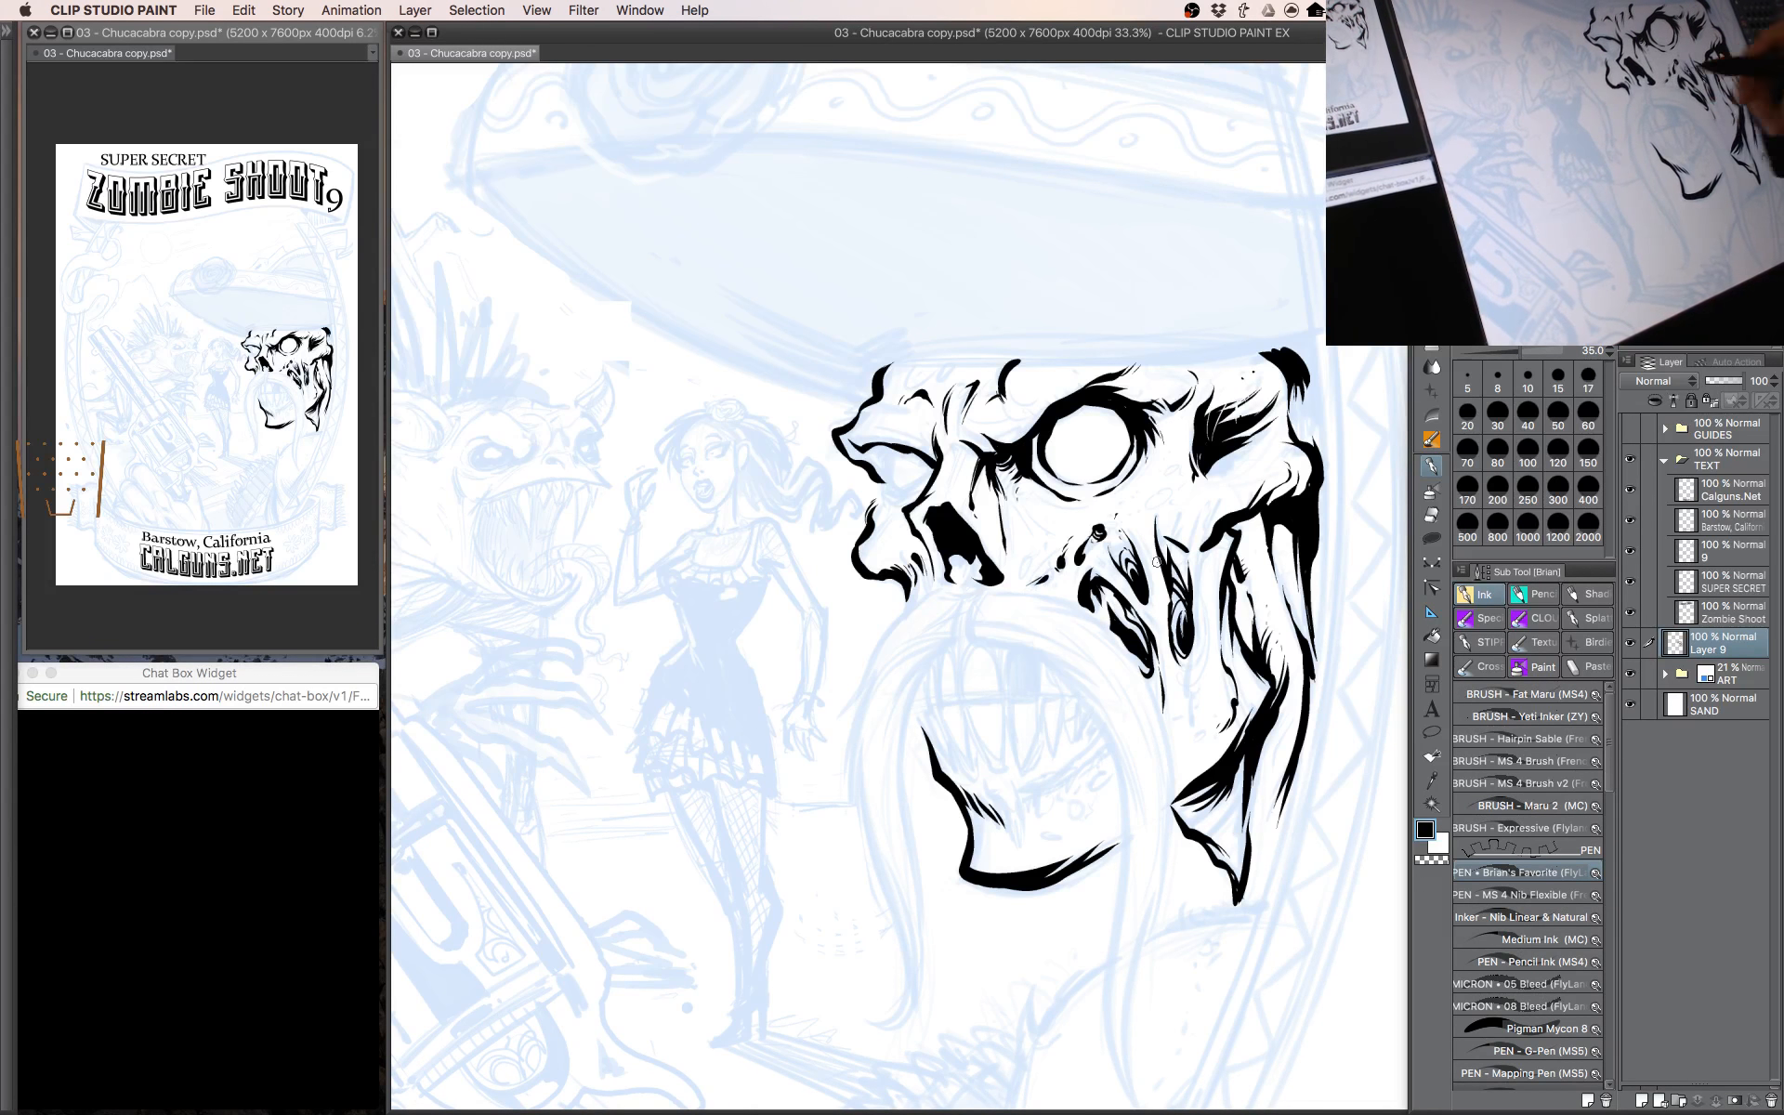
pyautogui.moveTo(1208, 441); pyautogui.dragTo(1179, 483)
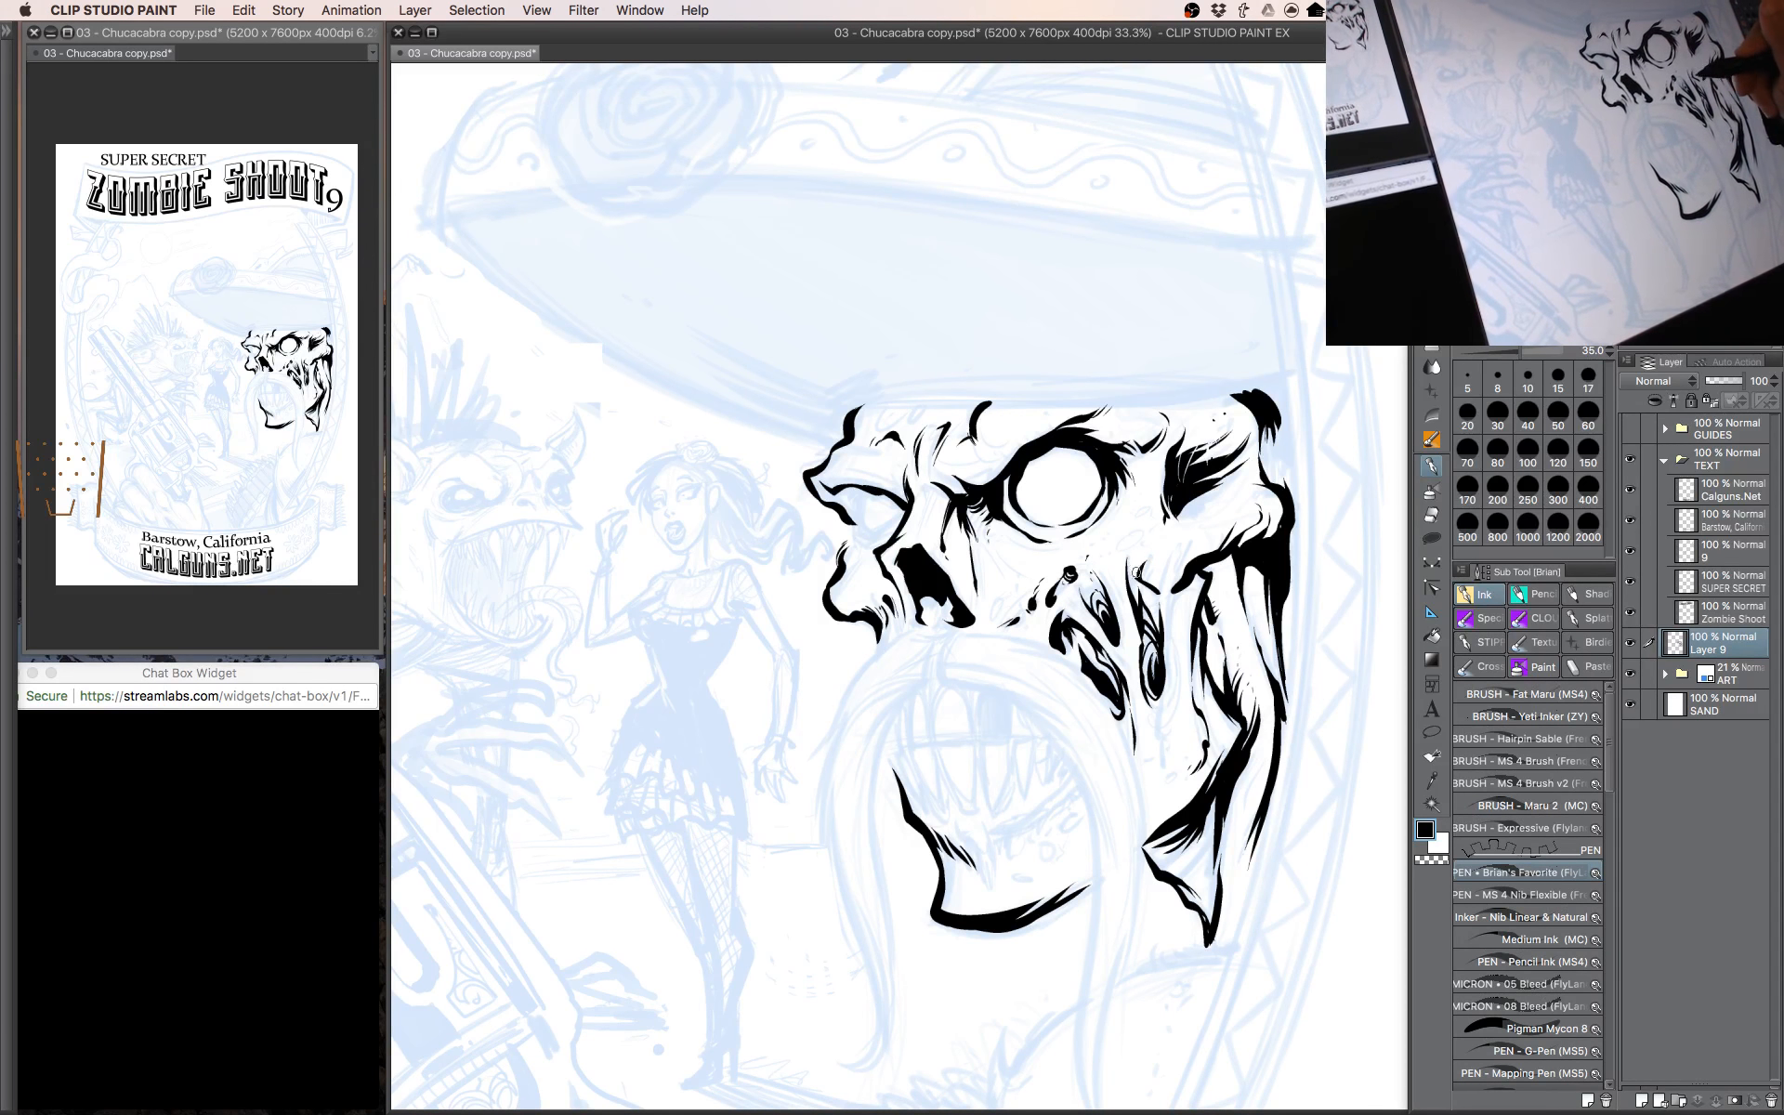
# Add small pits and creases below the large eye and on the cheekbone and brow with the pen at size 35.
pyautogui.moveTo(1136, 572); pyautogui.dragTo(1150, 555)
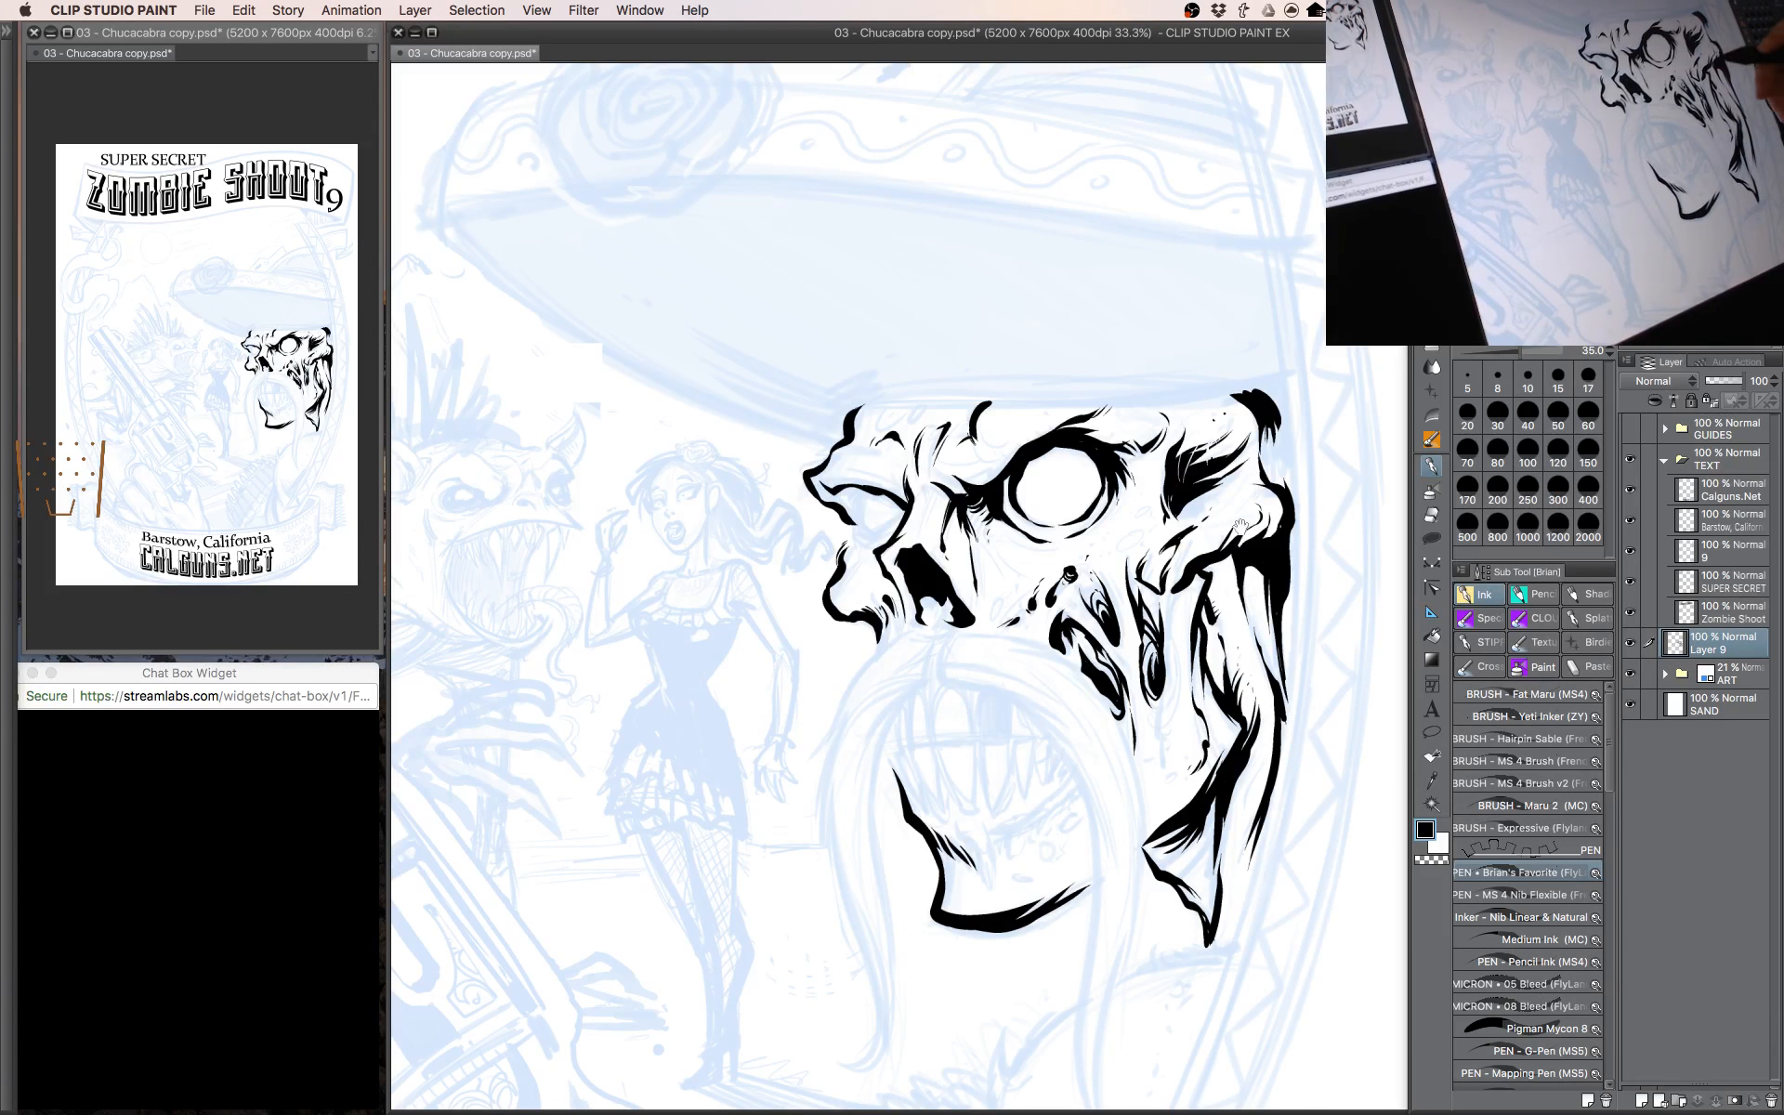
pyautogui.moveTo(1227, 505); pyautogui.dragTo(1258, 522)
pyautogui.moveTo(1157, 558); pyautogui.dragTo(1167, 552)
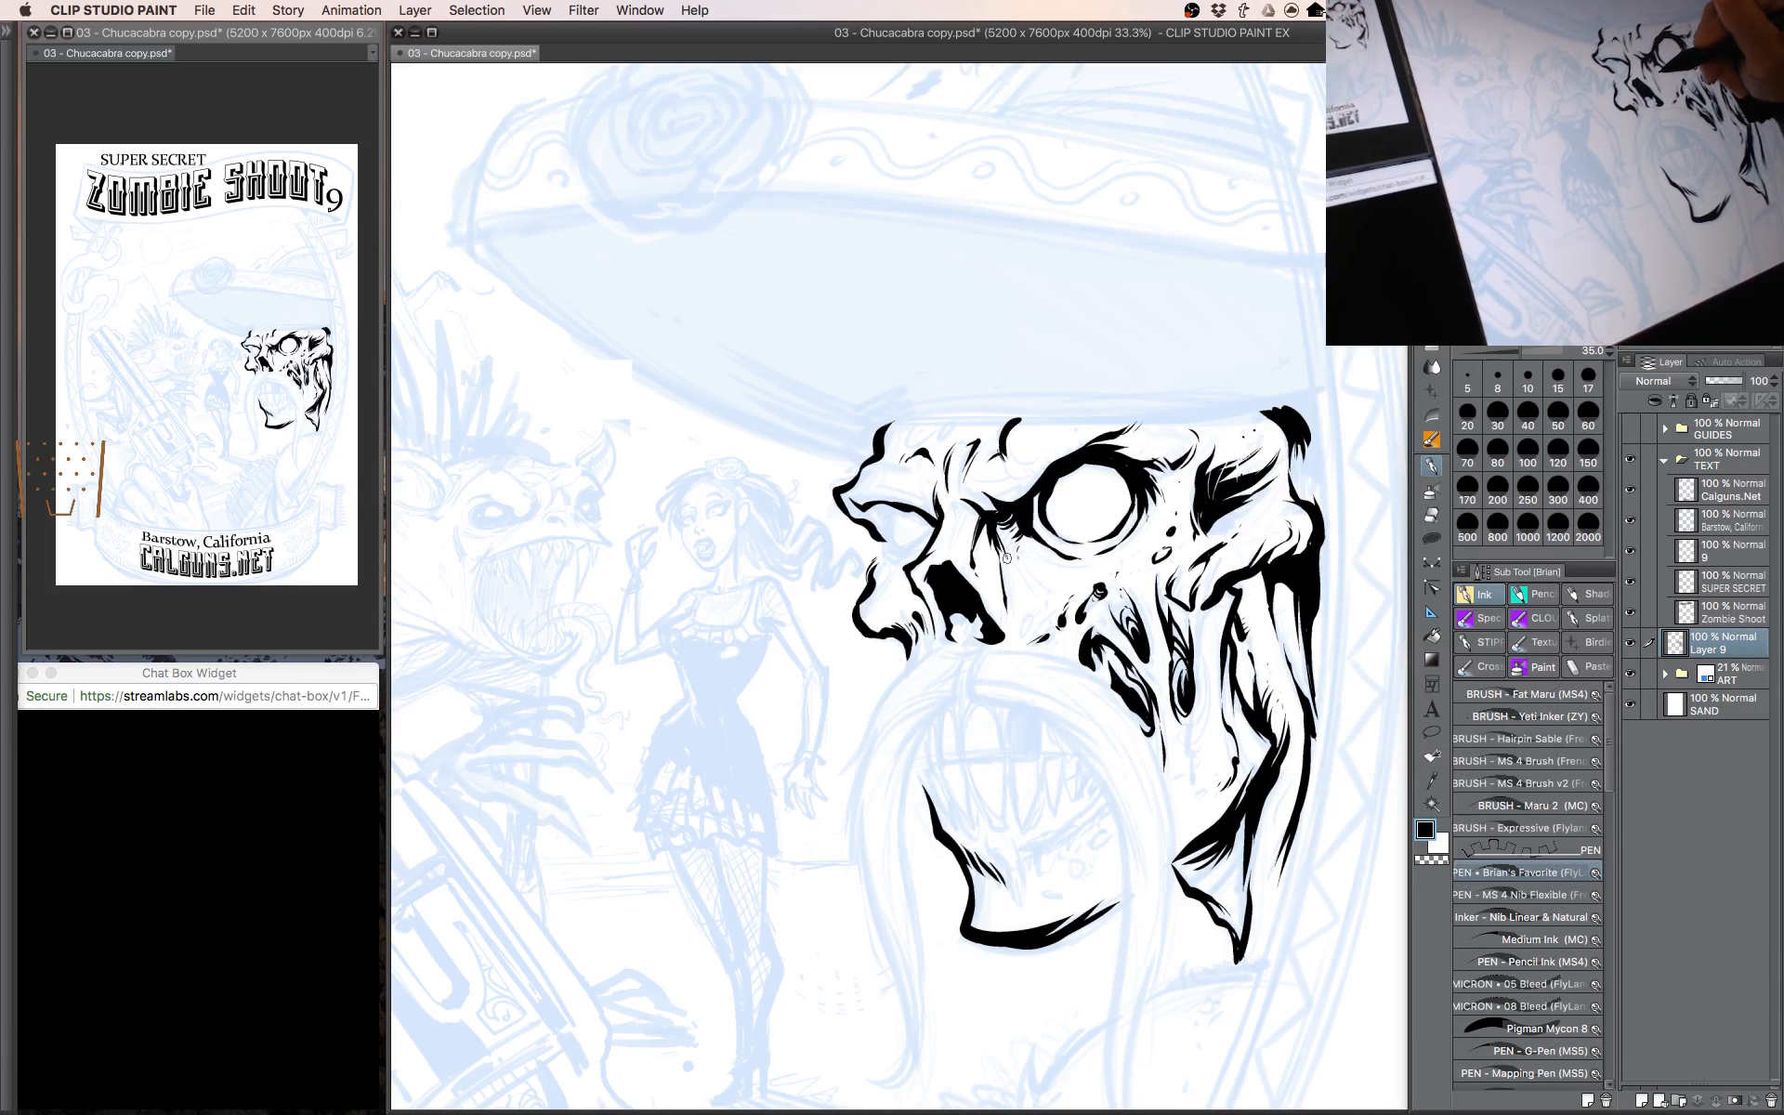
pyautogui.moveTo(1177, 589)
pyautogui.mouseDown()
pyautogui.moveTo(1160, 582)
pyautogui.moveTo(1188, 602)
pyautogui.mouseUp()
pyautogui.moveTo(1068, 536)
pyautogui.mouseDown()
pyautogui.moveTo(1145, 564)
pyautogui.moveTo(1160, 513)
pyautogui.moveTo(1127, 564)
pyautogui.mouseUp()
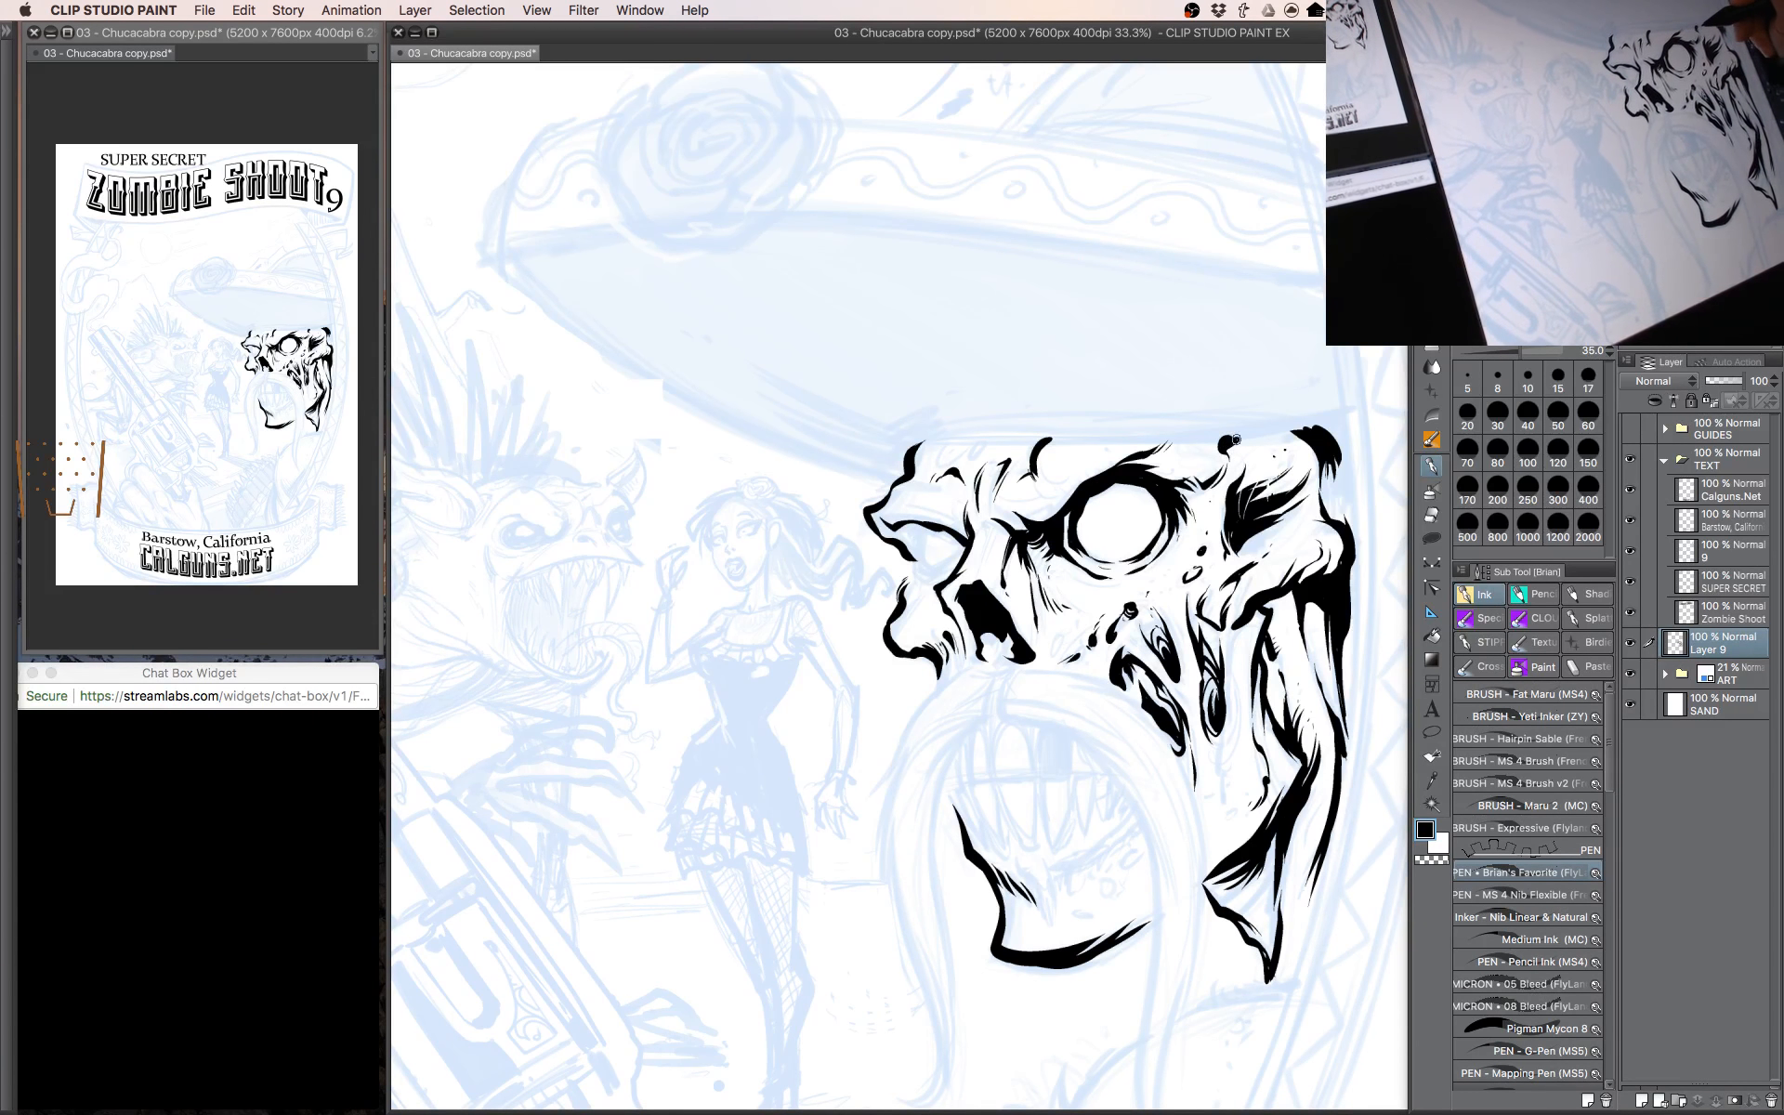
# Ink the inner mouth corner, the crease and pits on the chin, and the jaw line below them at pen size 35.
pyautogui.moveTo(1250, 732)
pyautogui.mouseDown()
pyautogui.moveTo(1195, 590)
pyautogui.moveTo(1168, 585)
pyautogui.mouseUp()
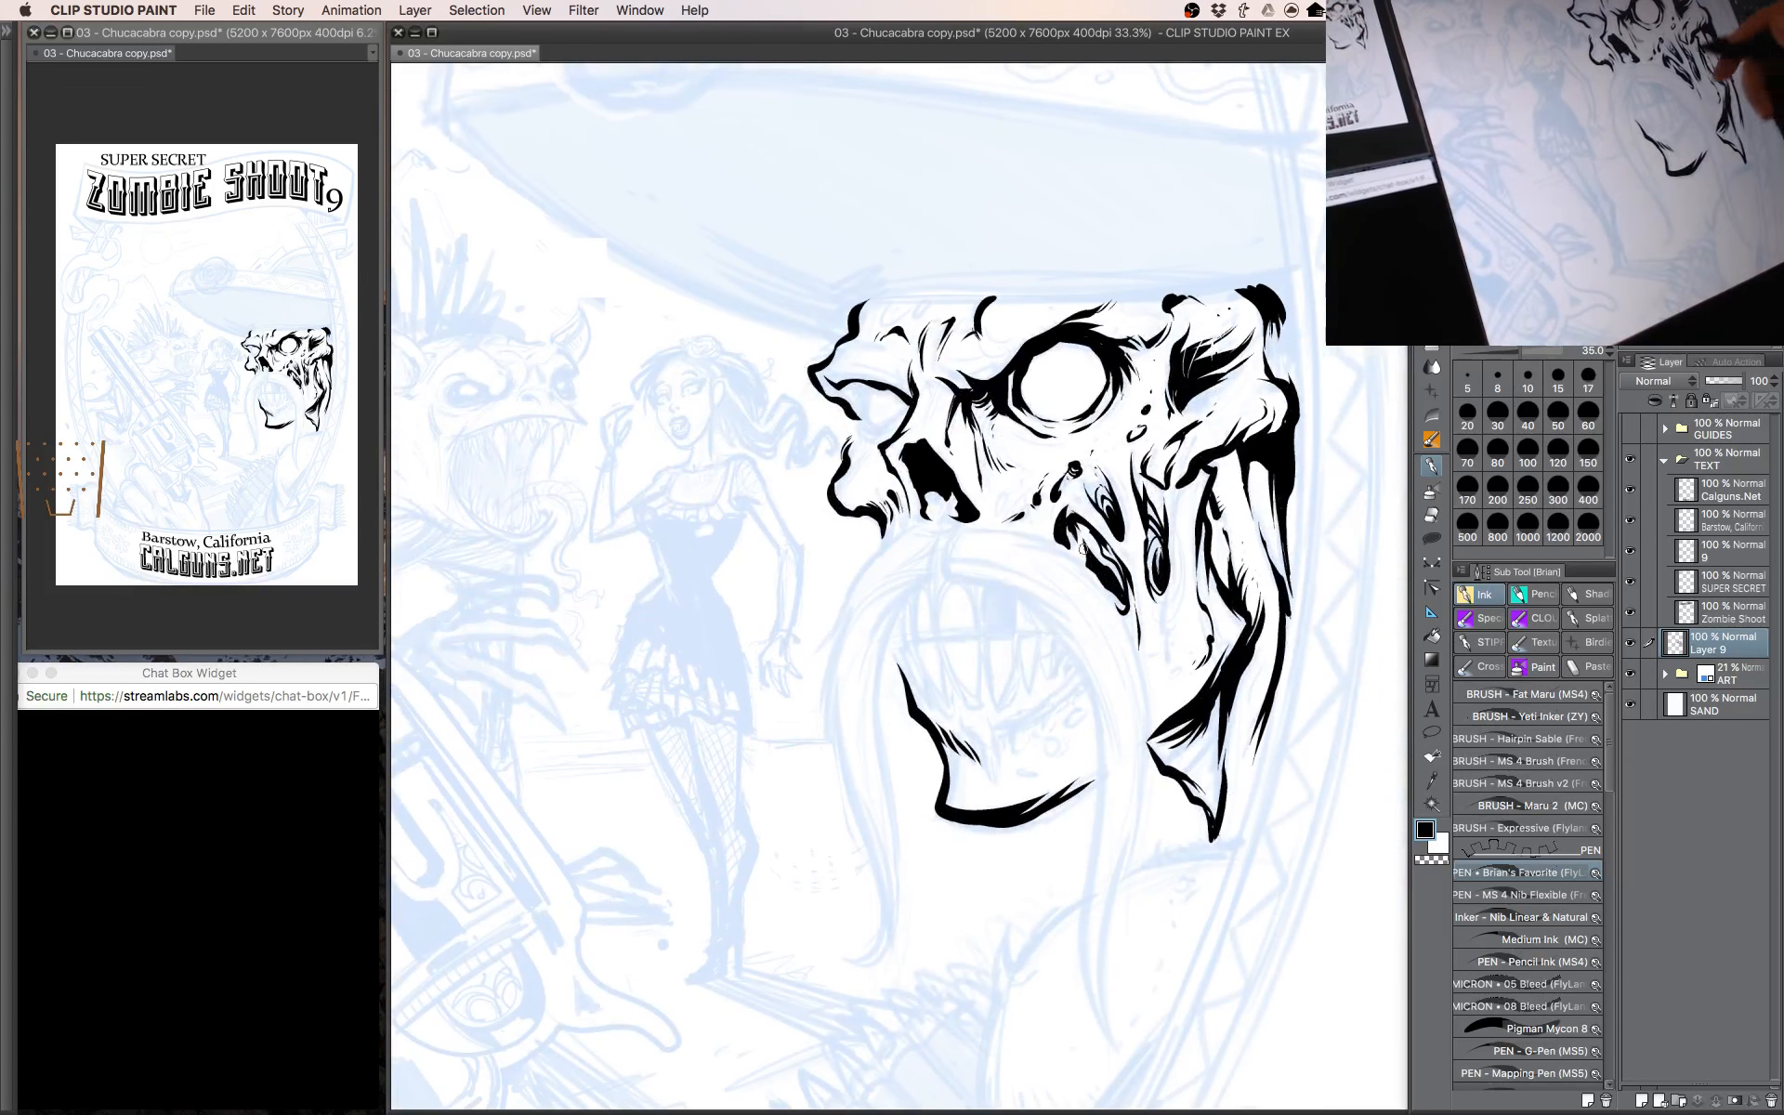
pyautogui.moveTo(1002, 737)
pyautogui.mouseDown()
pyautogui.moveTo(1081, 666)
pyautogui.moveTo(1031, 739)
pyautogui.mouseUp()
pyautogui.moveTo(1087, 672)
pyautogui.mouseDown()
pyautogui.moveTo(1075, 710)
pyautogui.moveTo(1084, 669)
pyautogui.moveTo(1096, 738)
pyautogui.mouseUp()
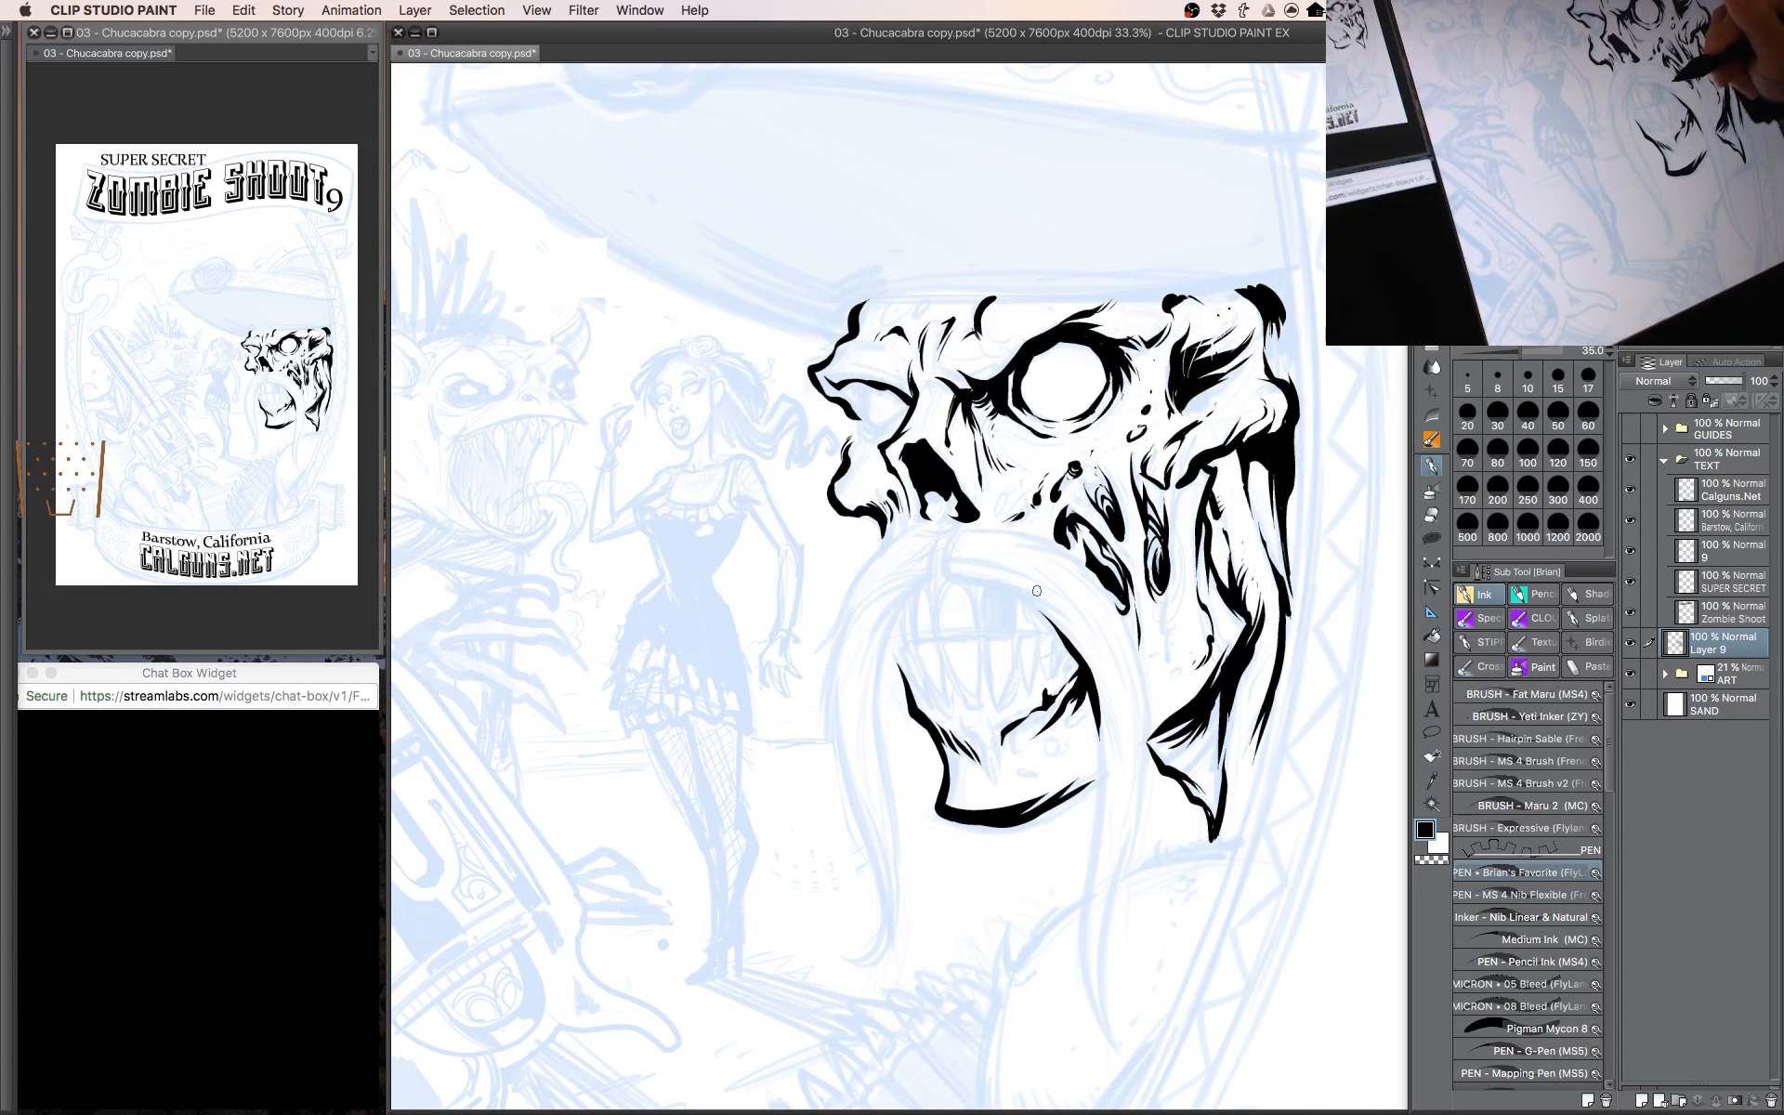
pyautogui.moveTo(1095, 704); pyautogui.dragTo(1092, 843)
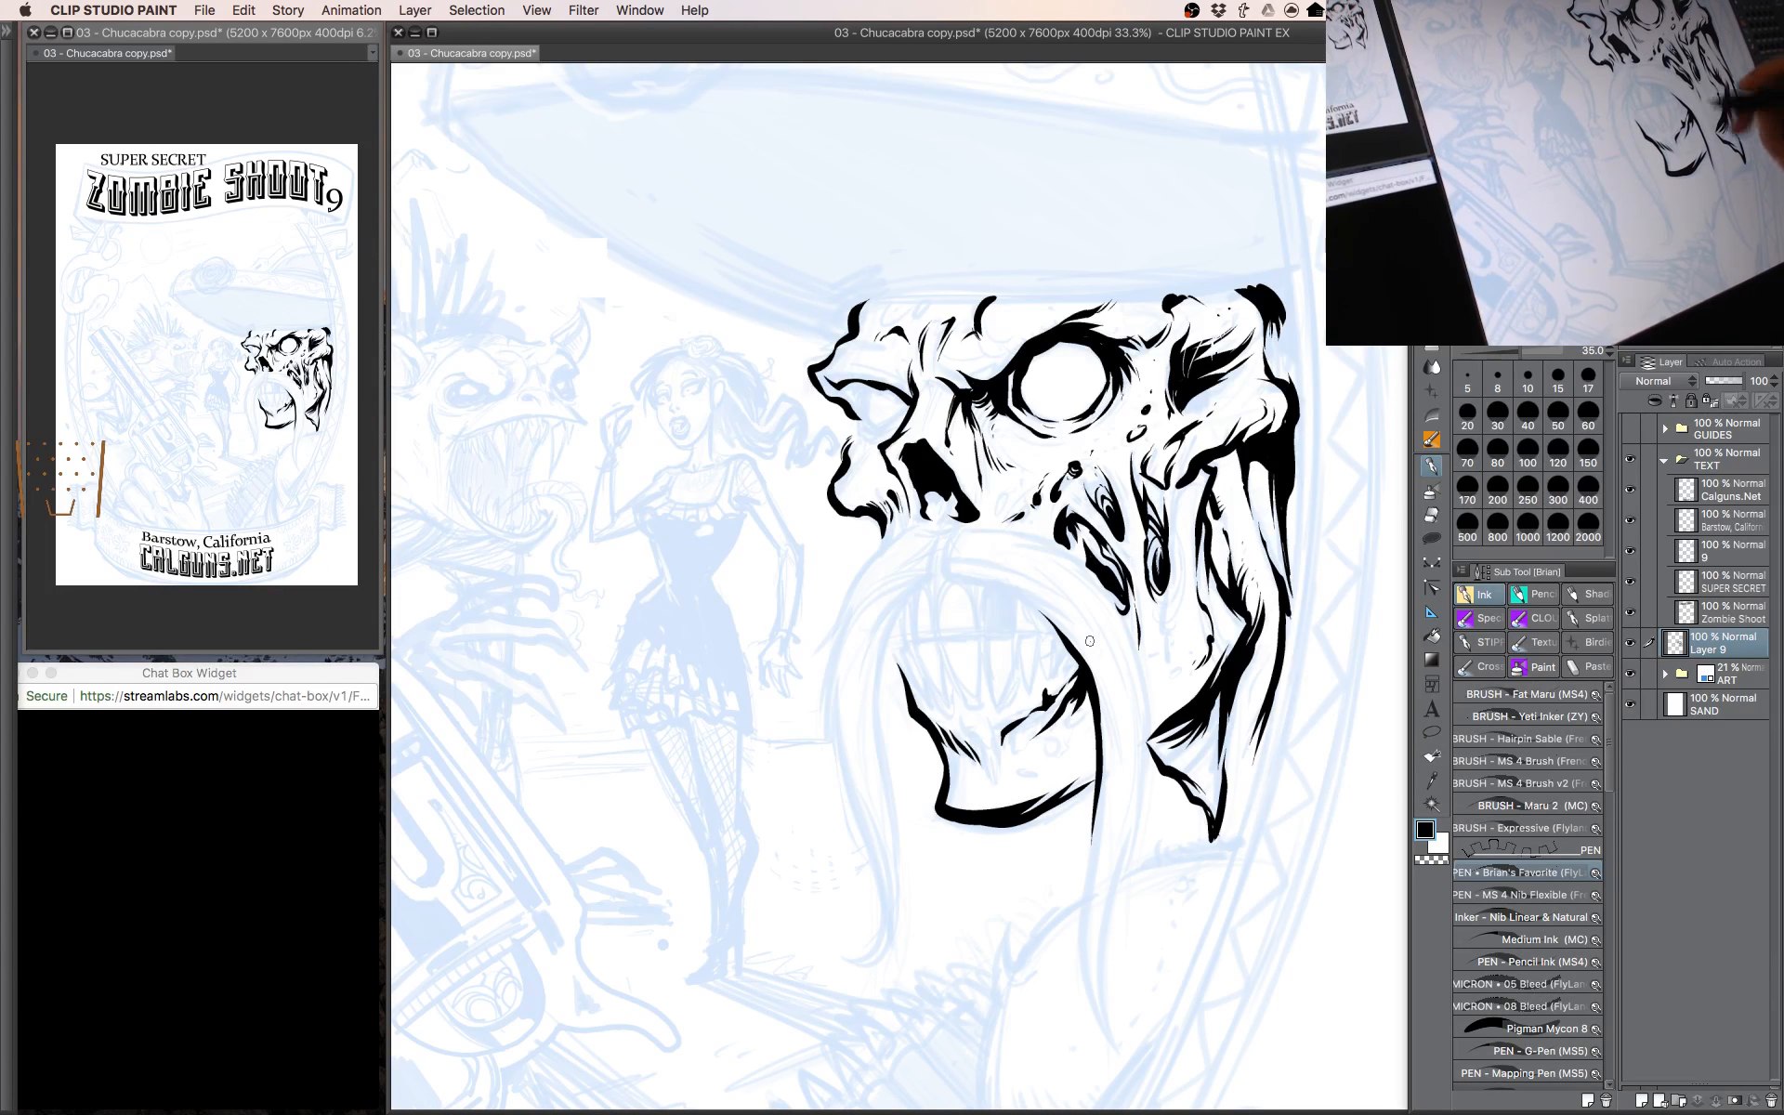
pyautogui.moveTo(1163, 681)
pyautogui.mouseDown()
pyautogui.moveTo(1221, 620)
pyautogui.moveTo(1122, 681)
pyautogui.moveTo(1139, 671)
pyautogui.mouseUp()
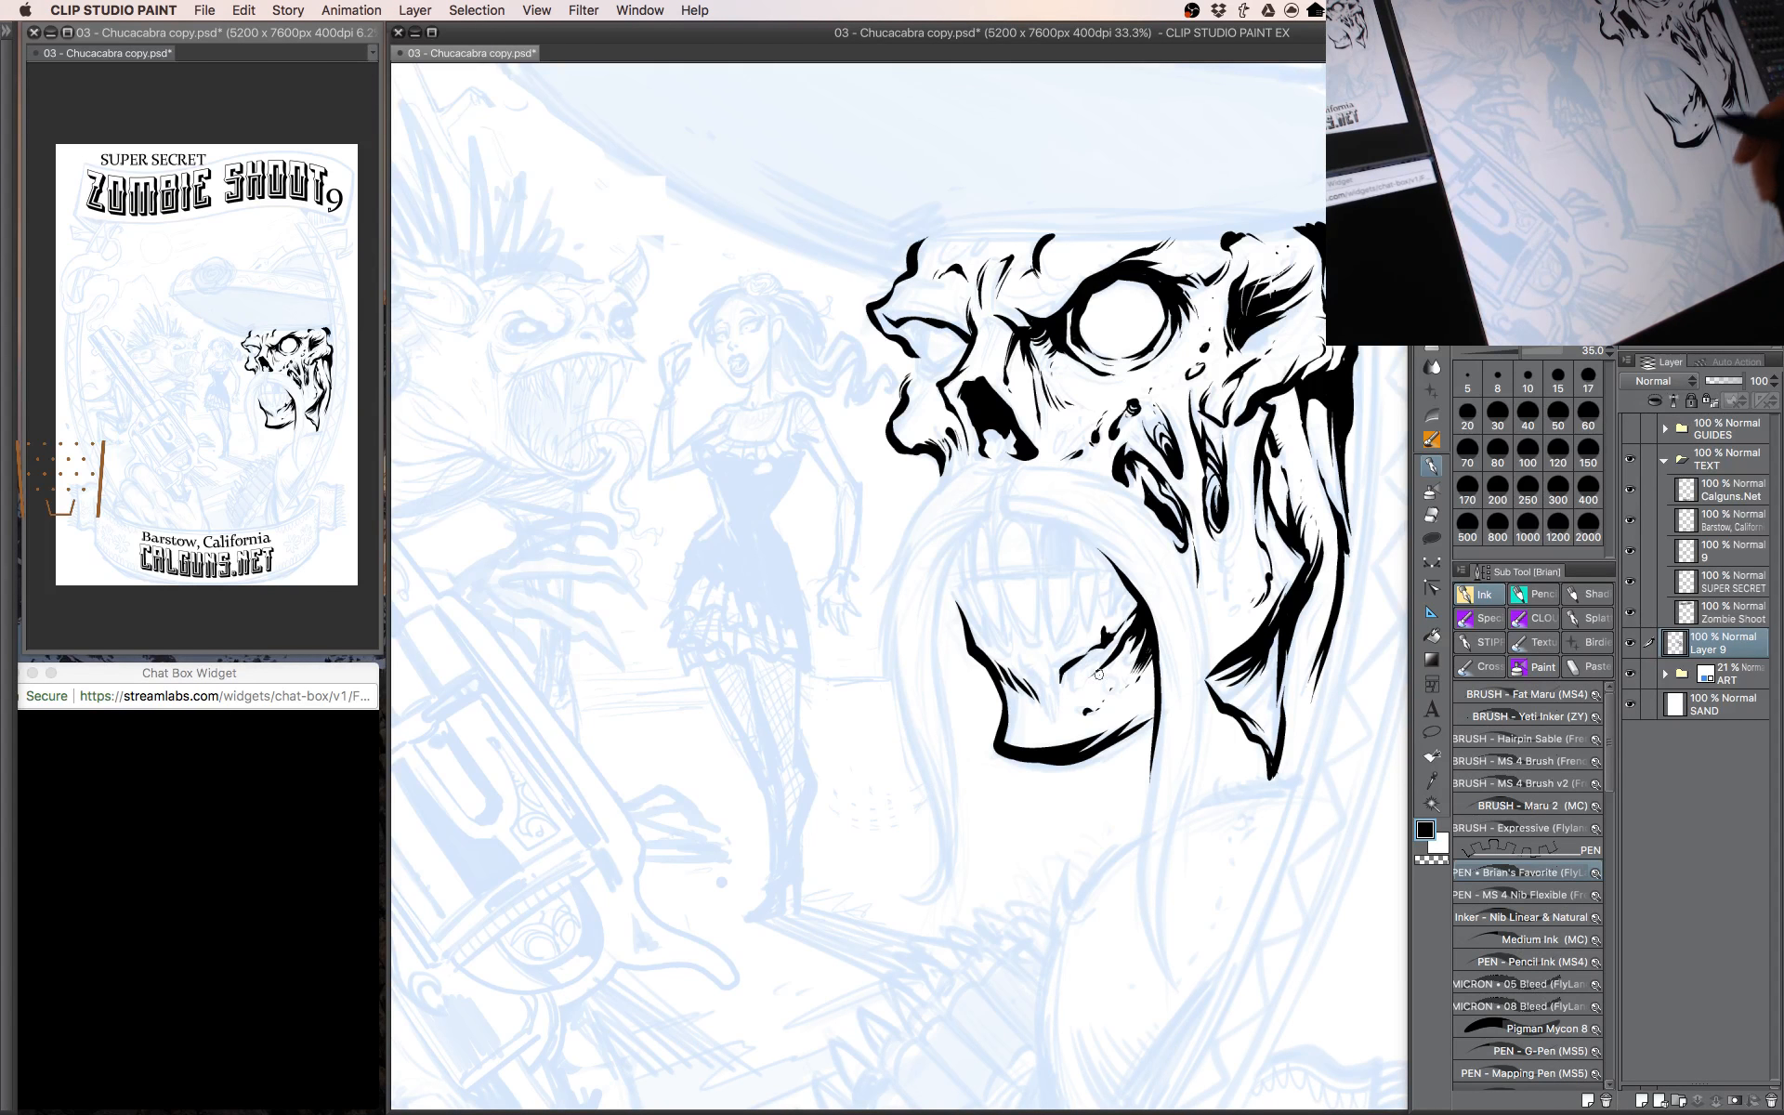
pyautogui.moveTo(1125, 599); pyautogui.dragTo(1155, 629)
# Ink both edges of the moustache half nearest the woman, raising the pen size from 35 to 40.
pyautogui.moveTo(991, 502)
pyautogui.mouseDown()
pyautogui.moveTo(902, 607)
pyautogui.moveTo(925, 599)
pyautogui.moveTo(915, 706)
pyautogui.mouseUp()
pyautogui.moveTo(922, 619)
pyautogui.mouseDown()
pyautogui.moveTo(918, 723)
pyautogui.moveTo(965, 857)
pyautogui.mouseUp()
pyautogui.moveTo(933, 734); pyautogui.dragTo(970, 885)
pyautogui.moveTo(985, 772)
pyautogui.mouseDown()
pyautogui.moveTo(972, 747)
pyautogui.moveTo(918, 737)
pyautogui.moveTo(900, 608)
pyautogui.moveTo(957, 506)
pyautogui.moveTo(885, 597)
pyautogui.moveTo(956, 505)
pyautogui.mouseUp()
pyautogui.press(']')
pyautogui.moveTo(973, 575)
pyautogui.mouseDown()
pyautogui.moveTo(948, 558)
pyautogui.moveTo(878, 697)
pyautogui.mouseUp()
pyautogui.moveTo(881, 543); pyautogui.dragTo(855, 688)
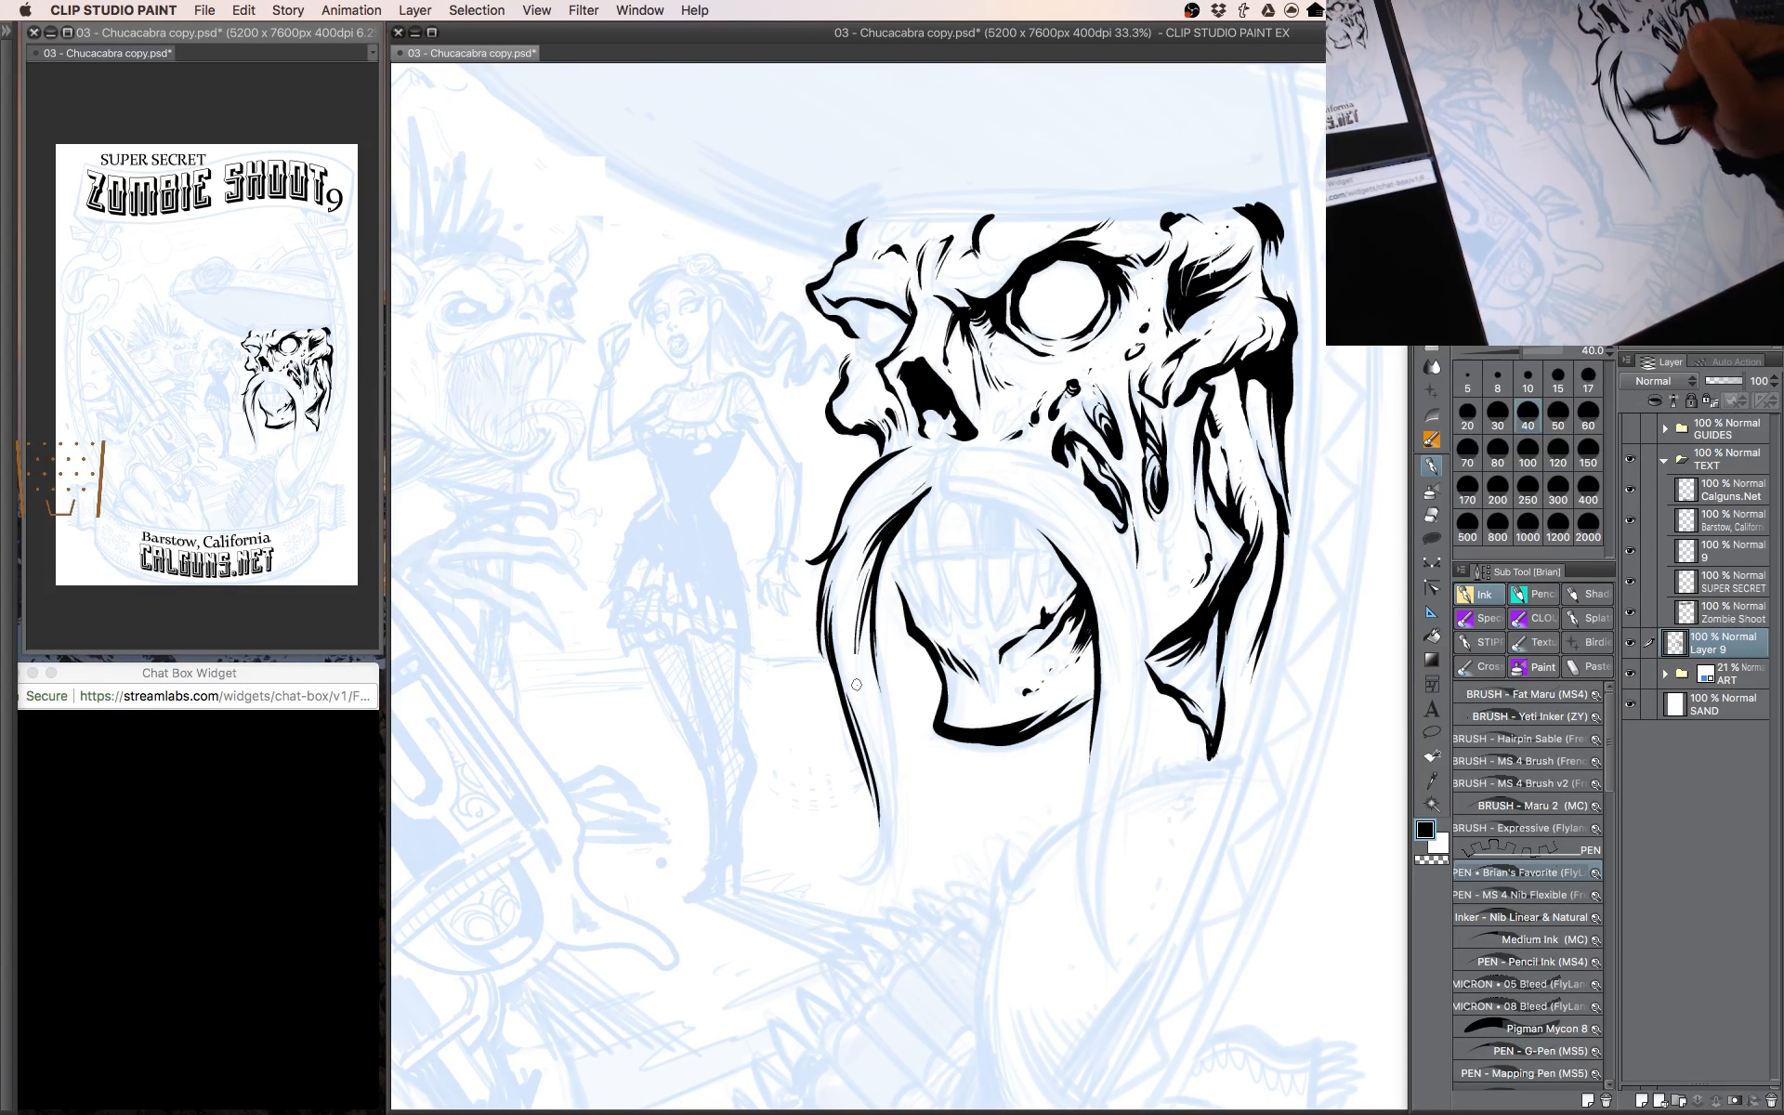
# Complete the hanging strand of the moustache half nearest the woman down to its curled tip at pen size 40.
pyautogui.moveTo(855, 613); pyautogui.dragTo(853, 707)
pyautogui.moveTo(871, 616); pyautogui.dragTo(900, 844)
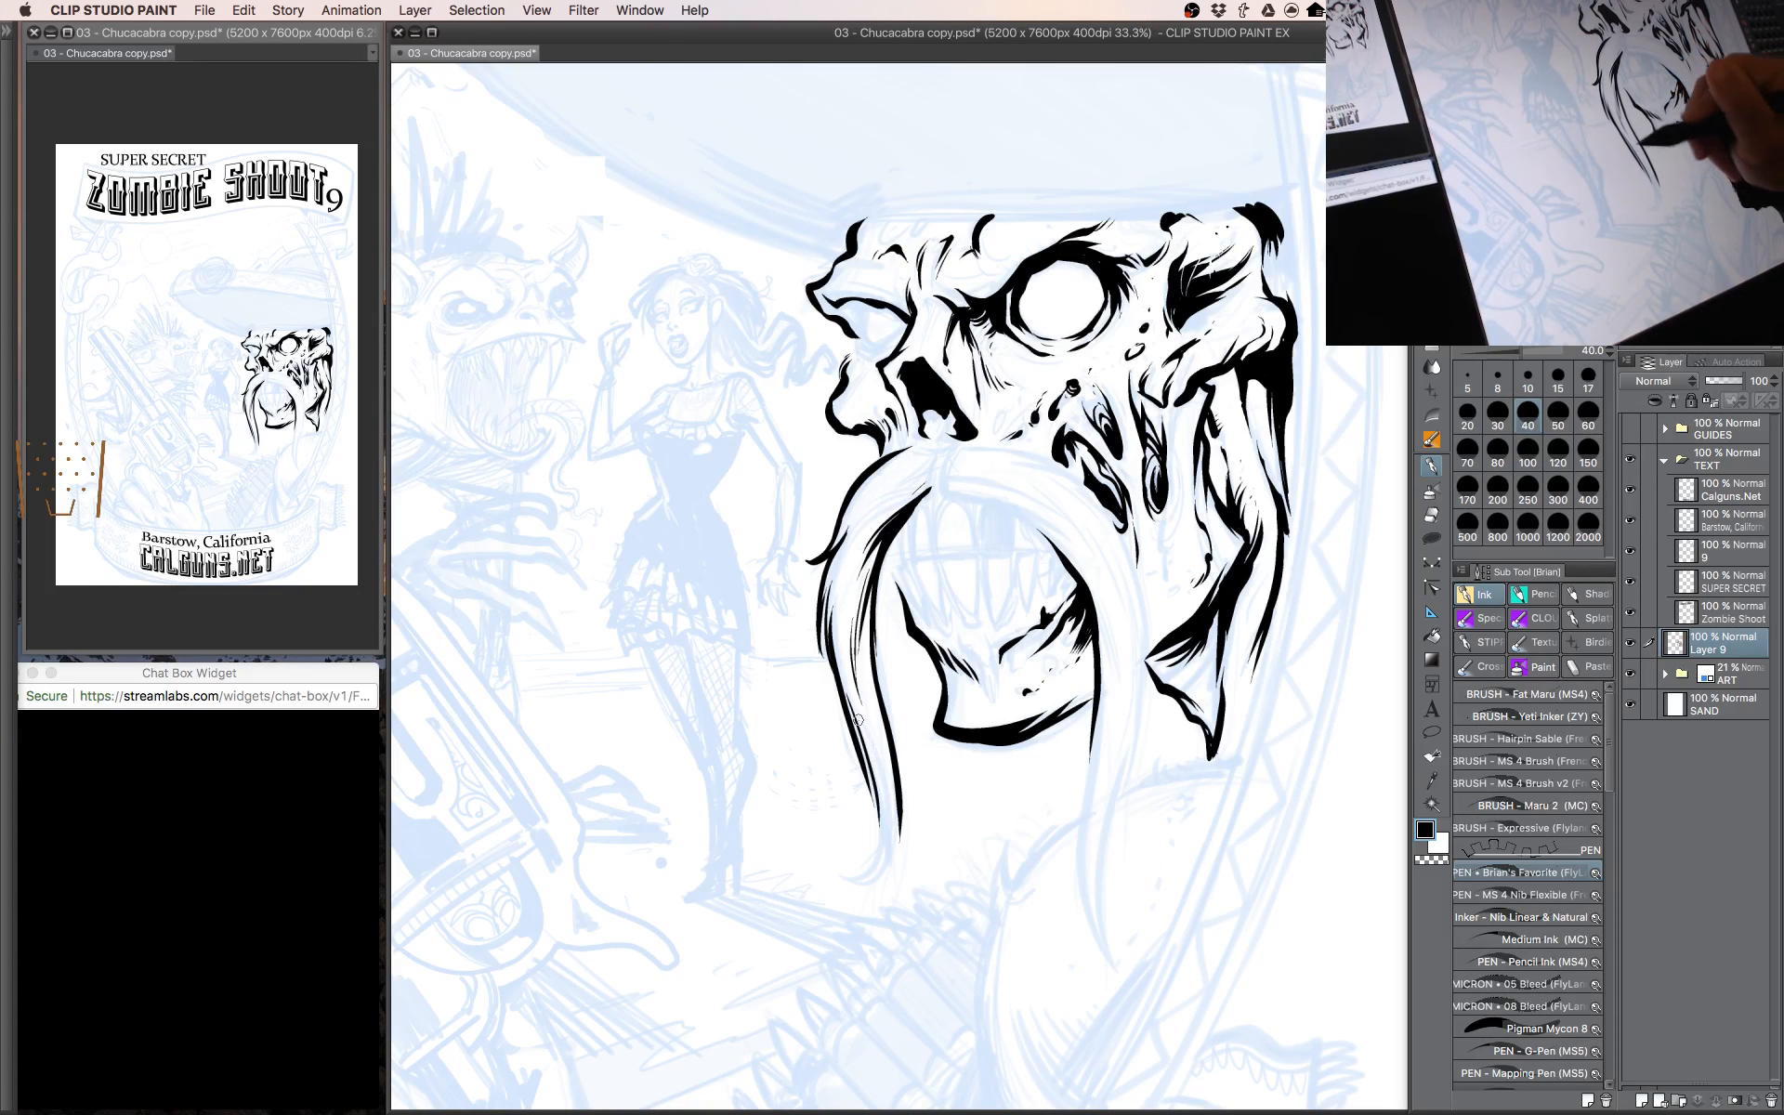
pyautogui.moveTo(855, 716)
pyautogui.mouseDown()
pyautogui.moveTo(881, 804)
pyautogui.moveTo(878, 883)
pyautogui.mouseUp()
pyautogui.moveTo(874, 788)
pyautogui.mouseDown()
pyautogui.moveTo(865, 869)
pyautogui.moveTo(840, 838)
pyautogui.moveTo(872, 885)
pyautogui.moveTo(900, 824)
pyautogui.moveTo(875, 724)
pyautogui.mouseUp()
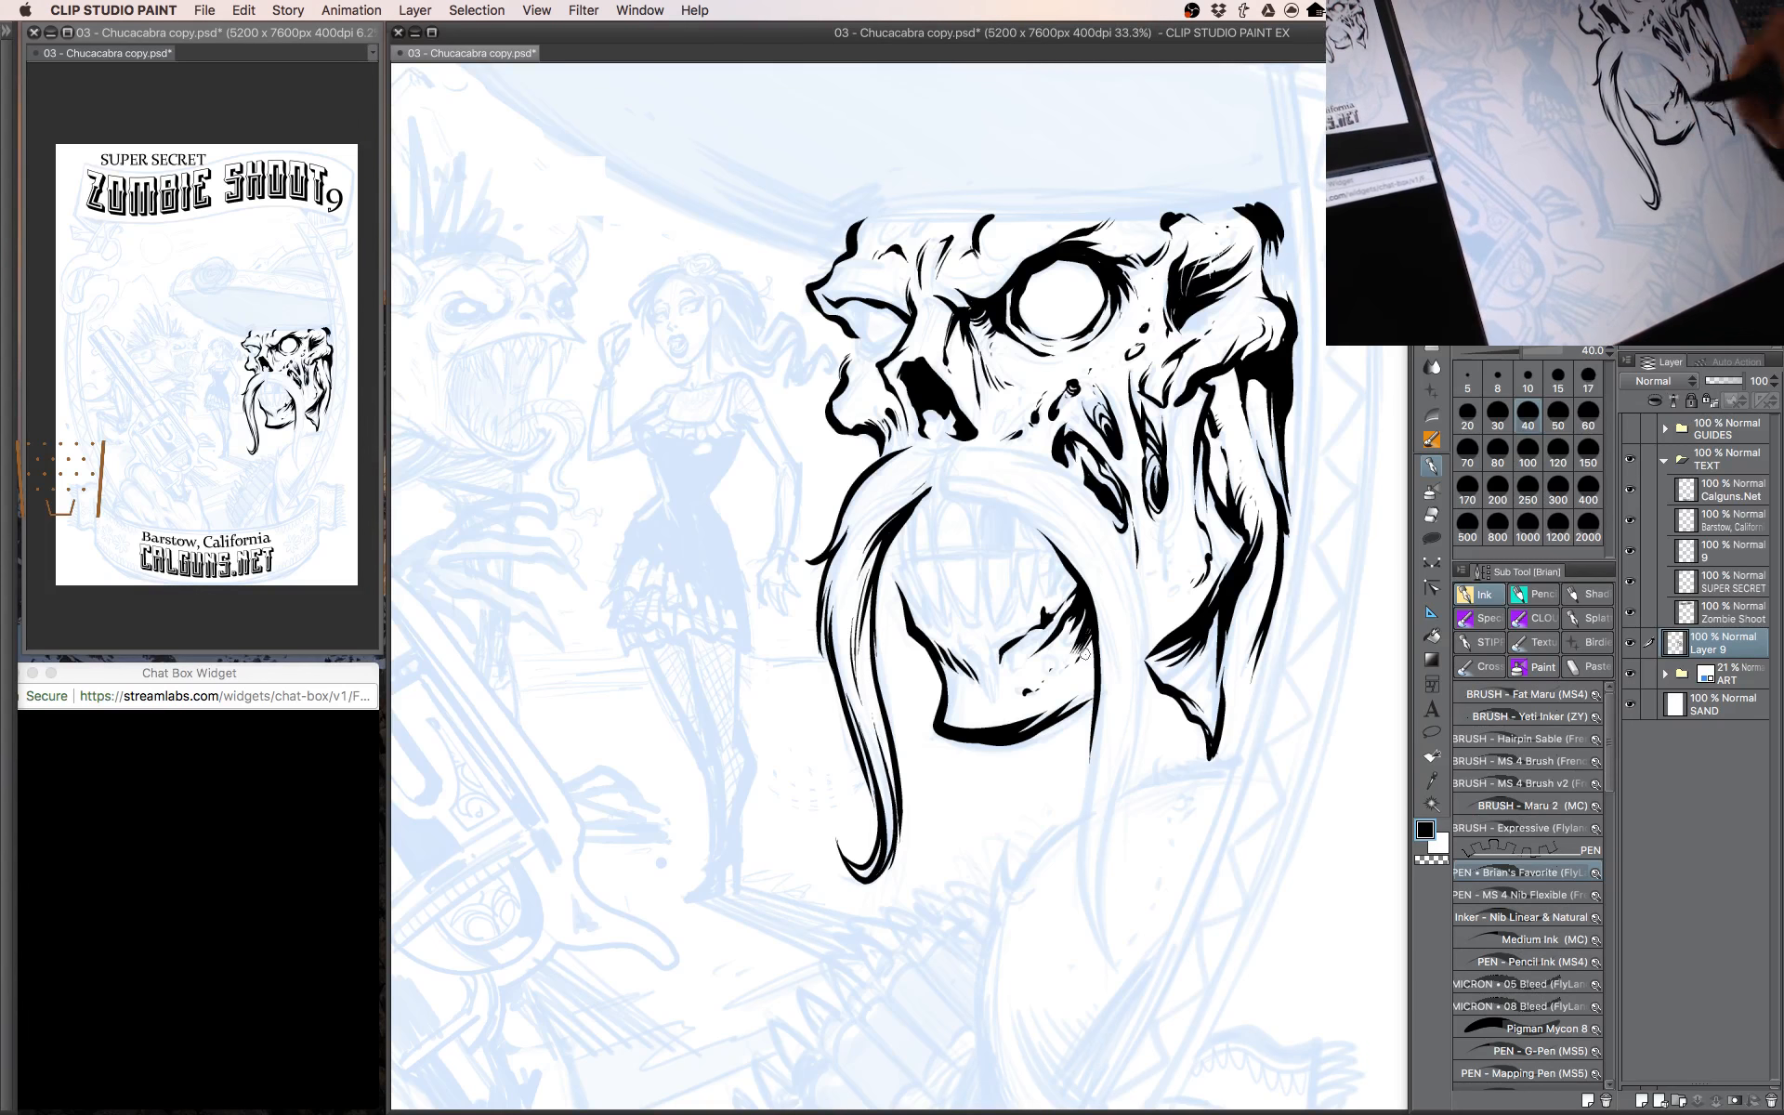
# Ink the centre parting and the upper and inner edges of the moustache half below the cheek gaps at pen size 45.
pyautogui.moveTo(1136, 658); pyautogui.dragTo(1049, 683)
pyautogui.press(']')
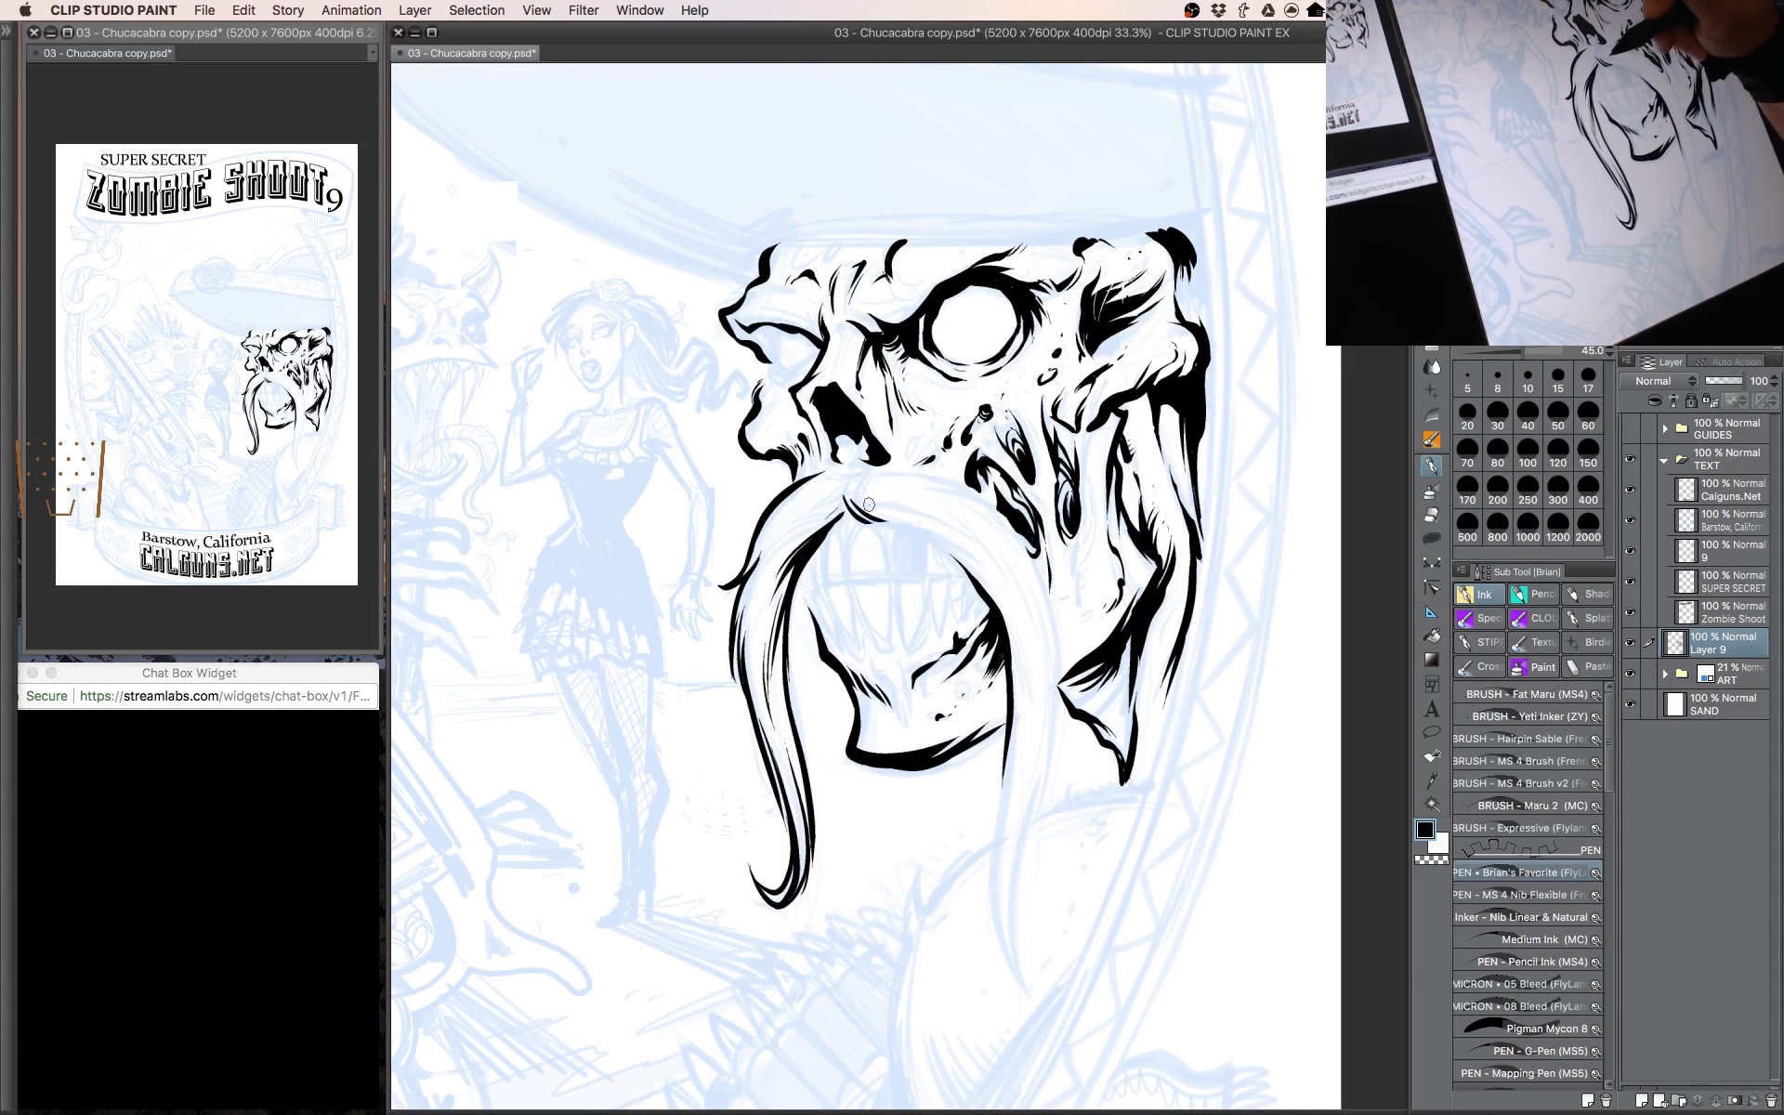
pyautogui.moveTo(844, 501); pyautogui.dragTo(980, 565)
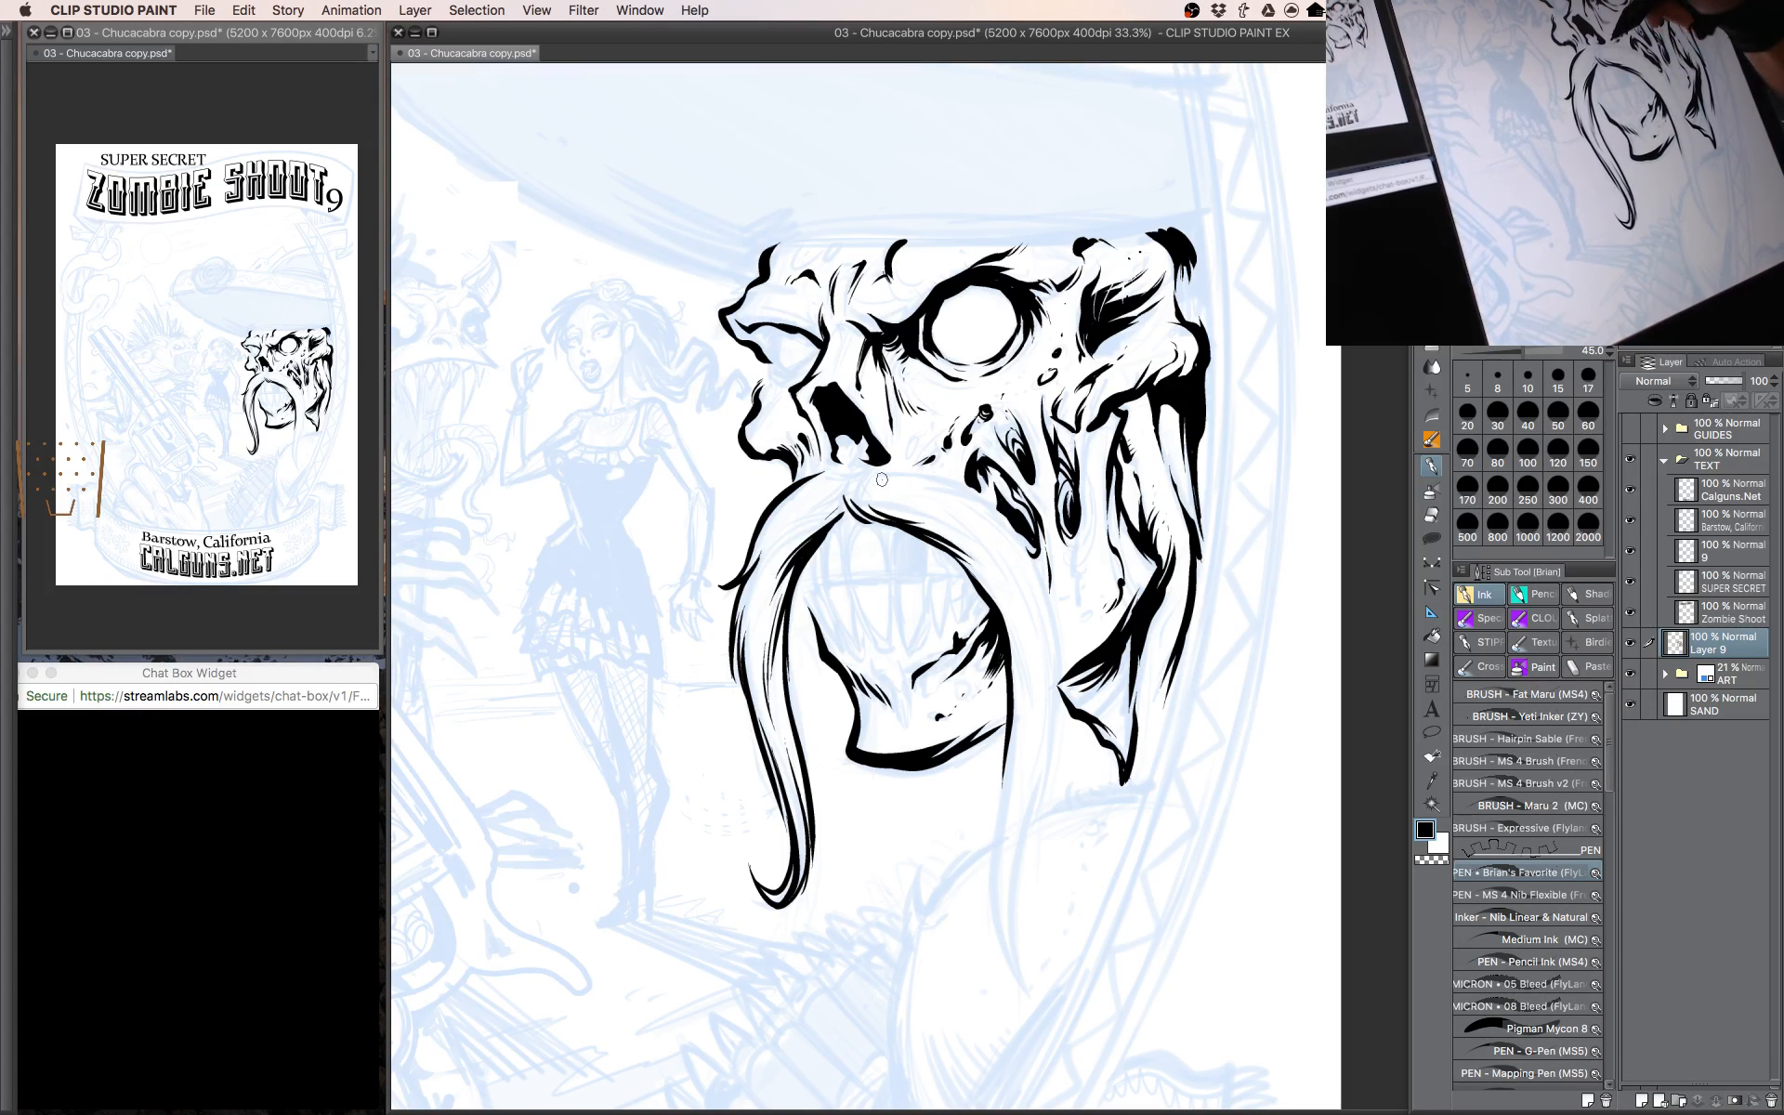
pyautogui.moveTo(877, 474)
pyautogui.mouseDown()
pyautogui.moveTo(955, 478)
pyautogui.moveTo(1009, 523)
pyautogui.mouseUp()
pyautogui.moveTo(1092, 571); pyautogui.dragTo(1090, 504)
# Extend the cheek-side moustache half down to its long pointed tip with the pen at size 50.
pyautogui.press(']')
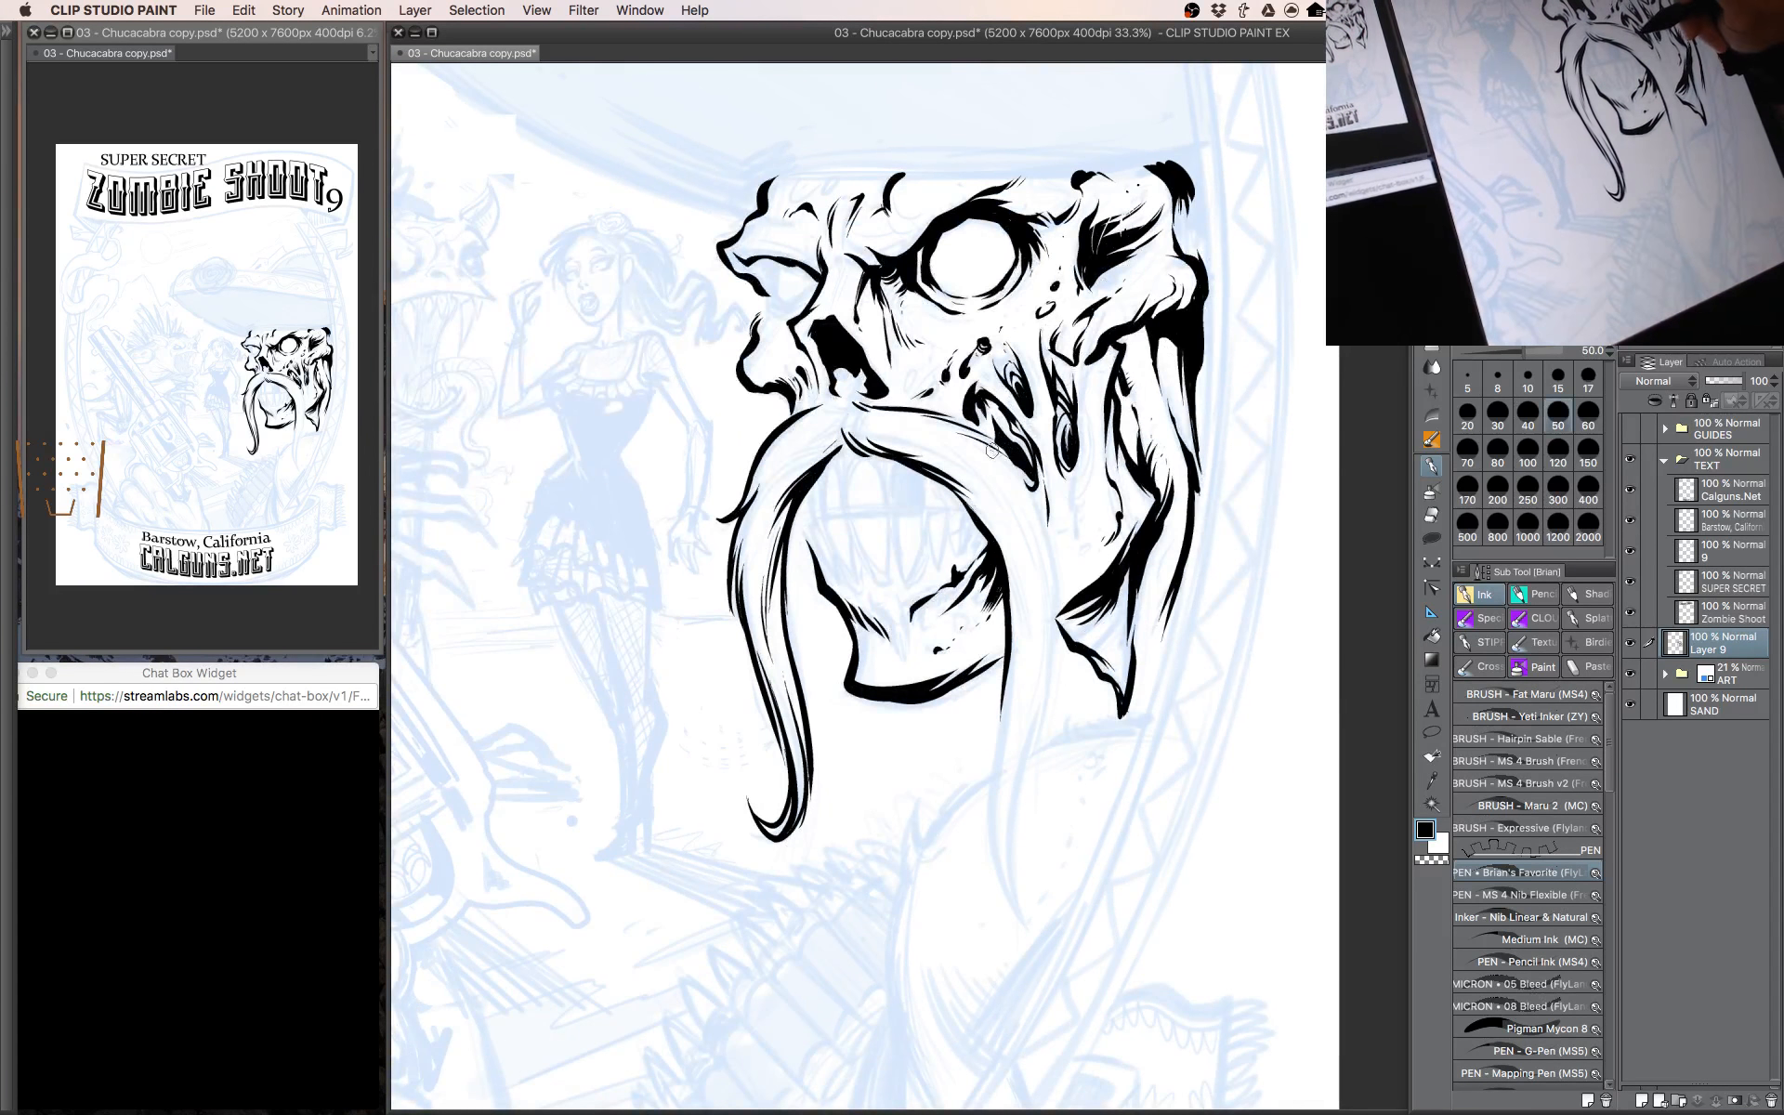
pyautogui.moveTo(992, 446)
pyautogui.mouseDown()
pyautogui.moveTo(1045, 535)
pyautogui.moveTo(1043, 669)
pyautogui.mouseUp()
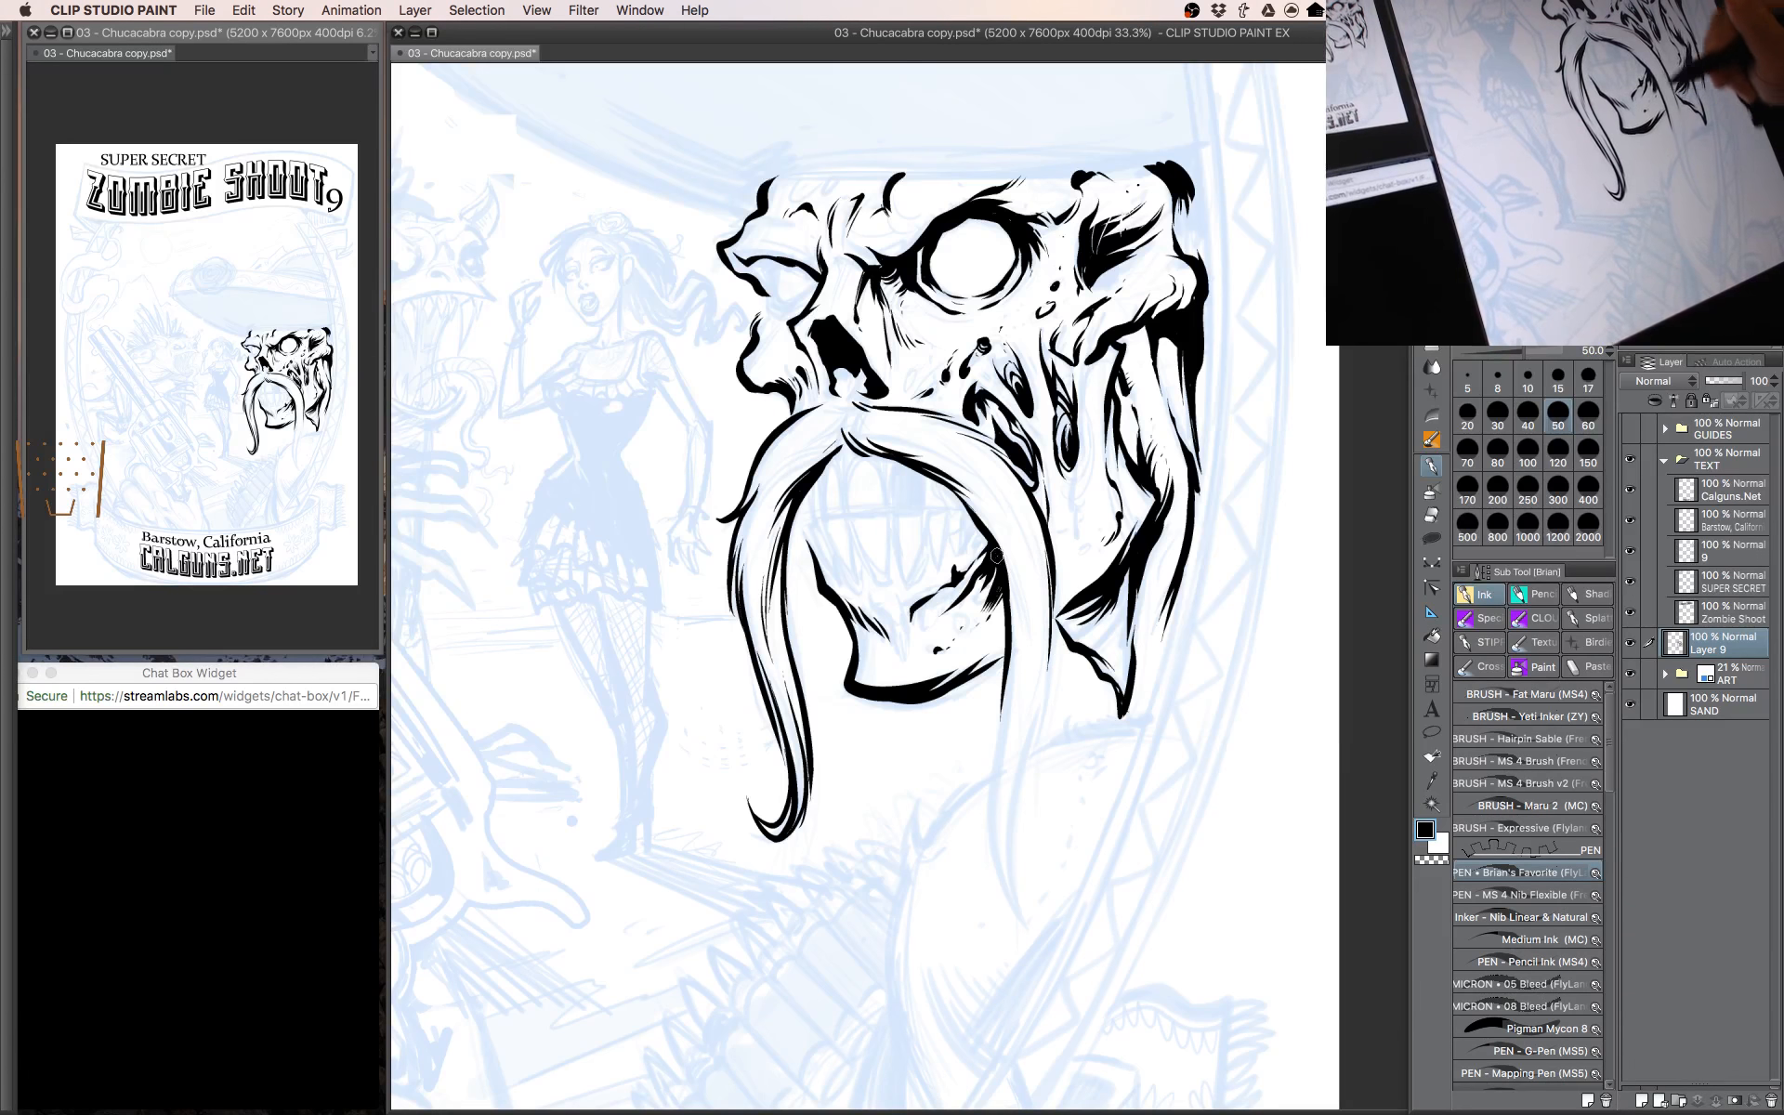
pyautogui.moveTo(987, 525); pyautogui.dragTo(1023, 650)
pyautogui.moveTo(1007, 559)
pyautogui.mouseDown()
pyautogui.moveTo(1028, 669)
pyautogui.moveTo(1055, 704)
pyautogui.mouseUp()
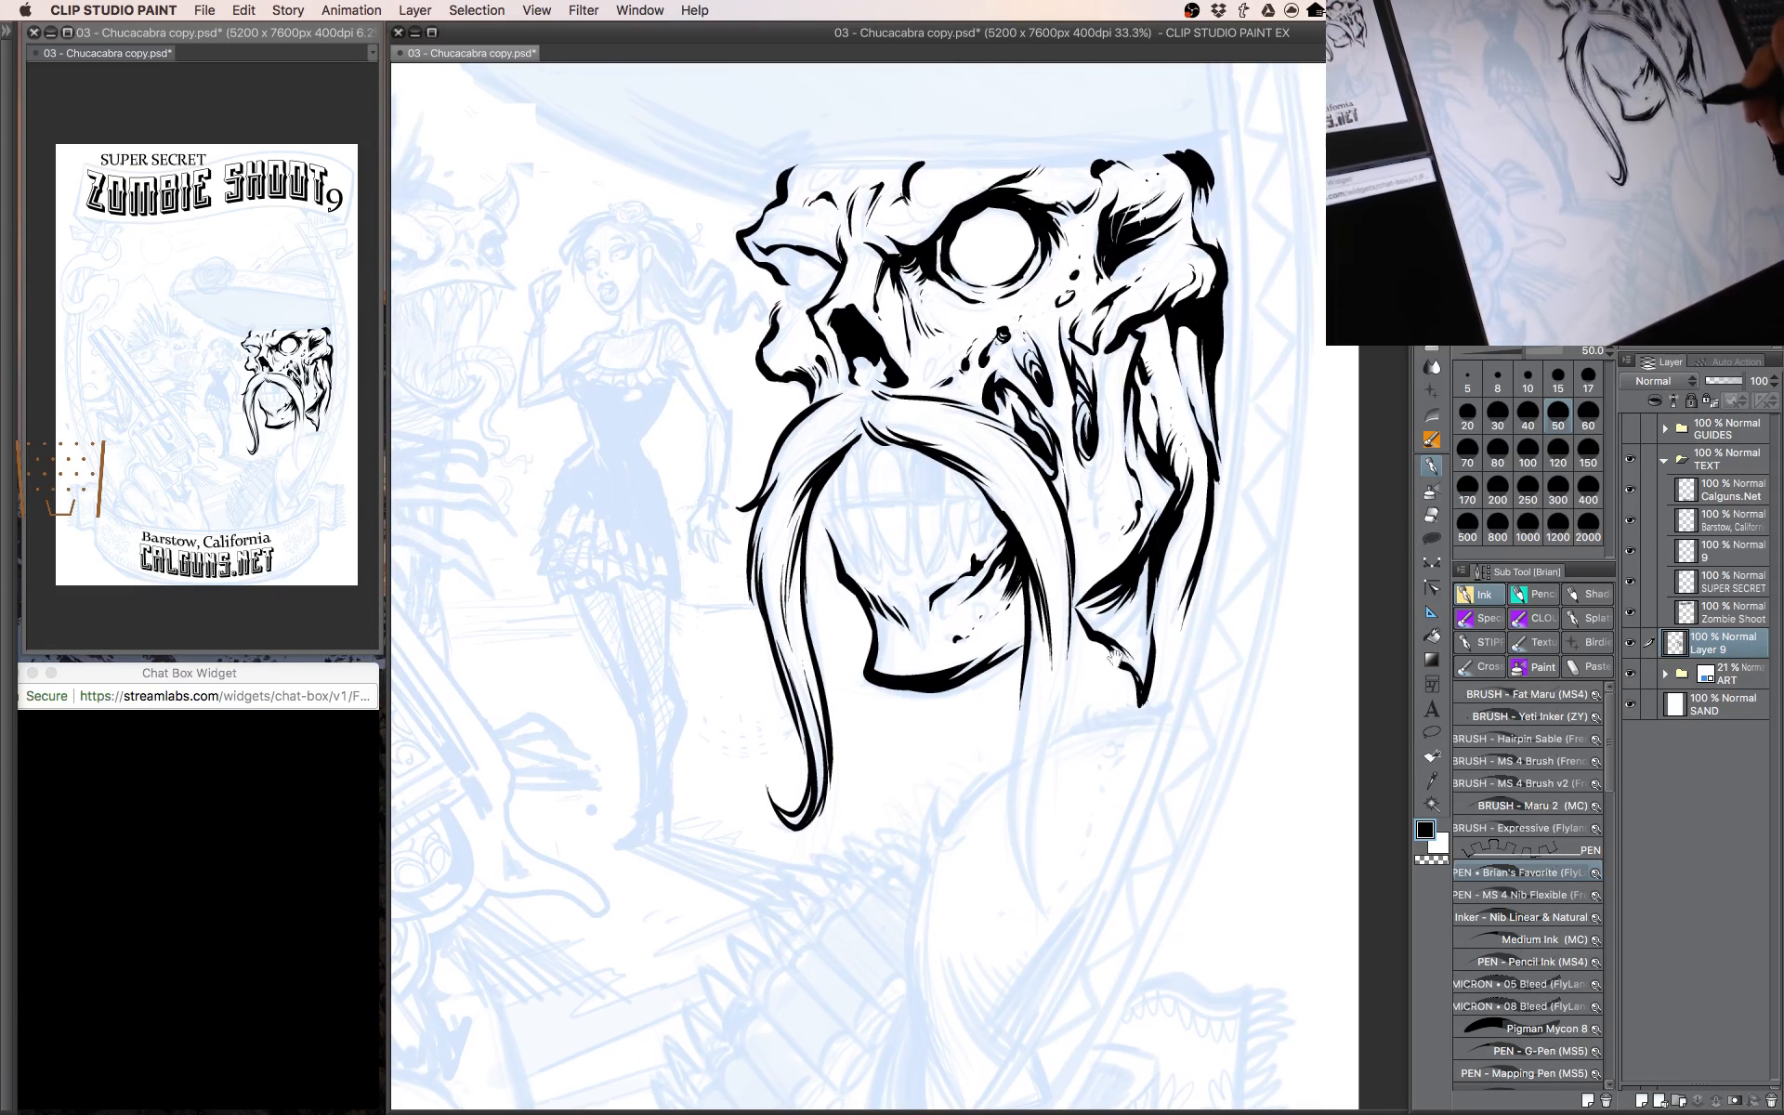
pyautogui.moveTo(1071, 556)
pyautogui.mouseDown()
pyautogui.moveTo(1026, 833)
pyautogui.moveTo(1028, 800)
pyautogui.moveTo(1058, 916)
pyautogui.moveTo(1031, 869)
pyautogui.moveTo(1056, 915)
pyautogui.moveTo(1038, 902)
pyautogui.moveTo(1020, 764)
pyautogui.mouseUp()
pyautogui.moveTo(1028, 866)
pyautogui.mouseDown()
pyautogui.moveTo(1026, 738)
pyautogui.moveTo(1011, 799)
pyautogui.moveTo(1023, 647)
pyautogui.mouseUp()
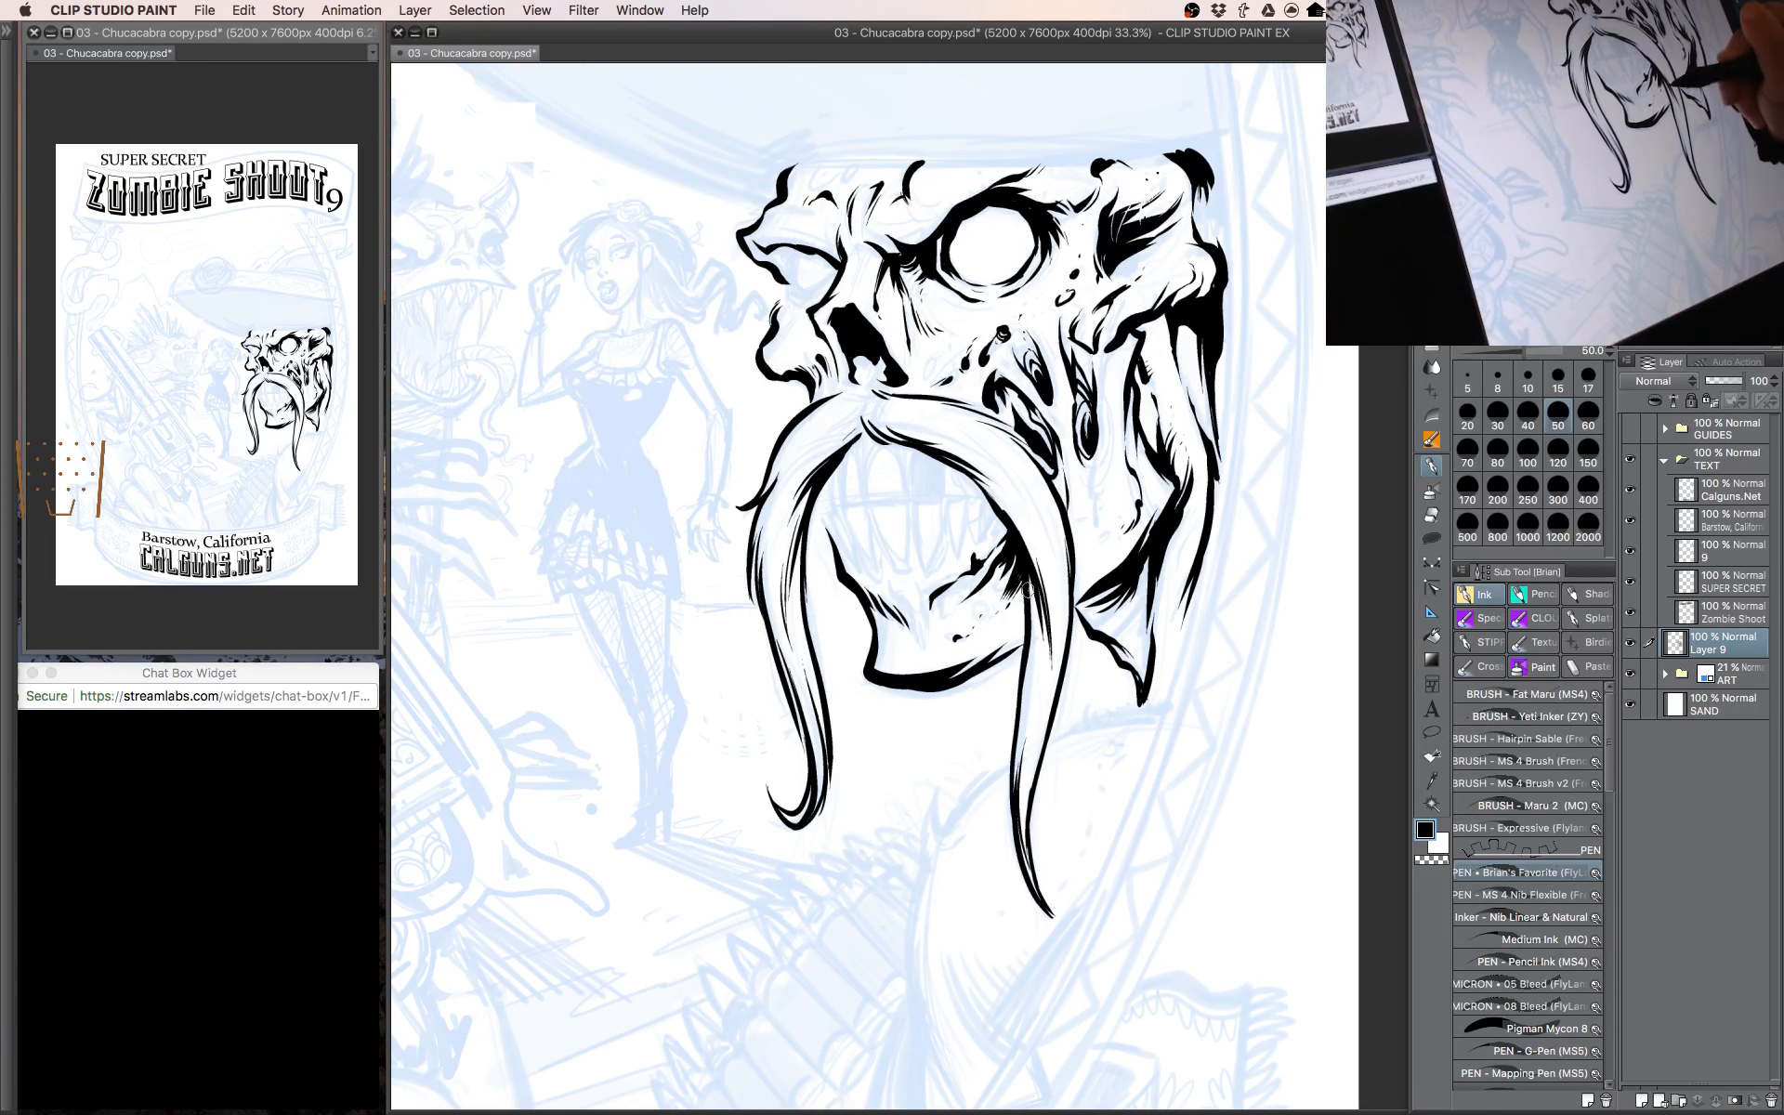
pyautogui.moveTo(1033, 734)
pyautogui.mouseDown()
pyautogui.moveTo(1028, 595)
pyautogui.moveTo(1041, 674)
pyautogui.mouseUp()
pyautogui.moveTo(1082, 559); pyautogui.dragTo(1079, 644)
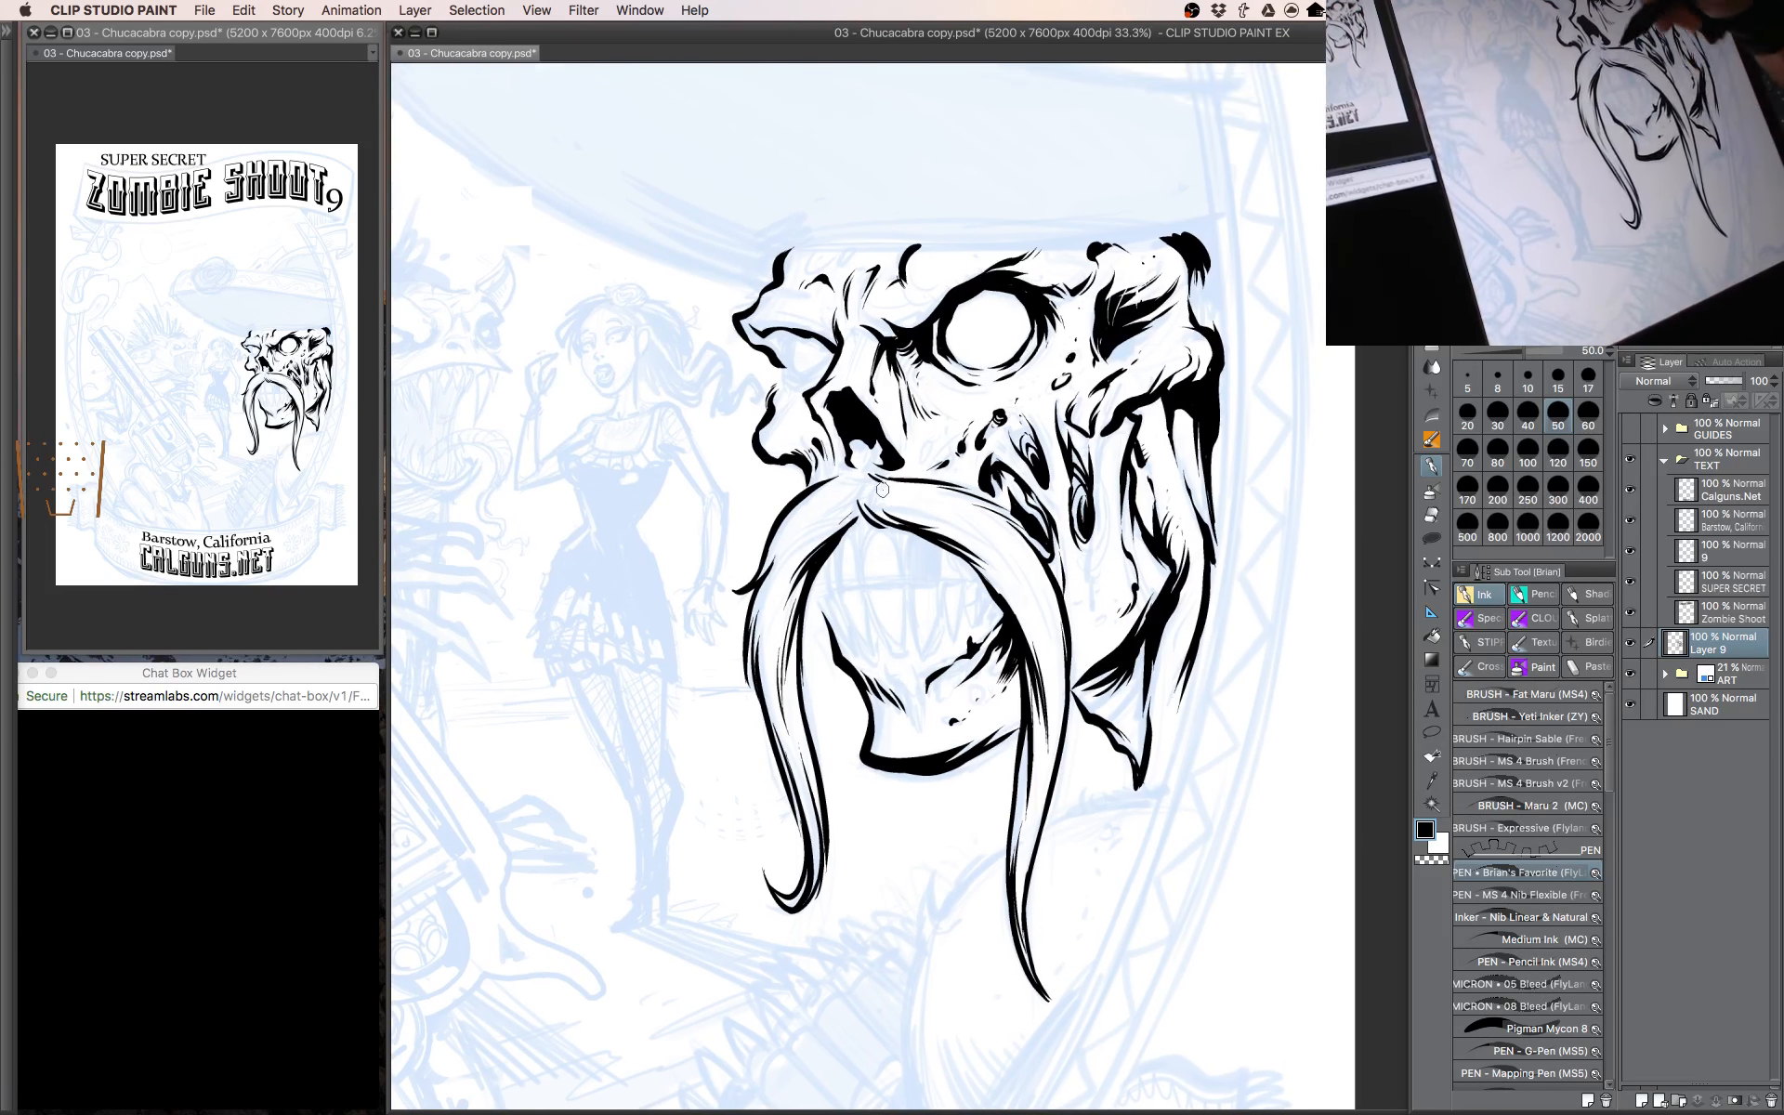
# Add hair strokes along the upper curve of the cheek-side moustache half at pen size 45.
pyautogui.press('[')
pyautogui.moveTo(871, 493)
pyautogui.mouseDown()
pyautogui.moveTo(988, 546)
pyautogui.moveTo(947, 512)
pyautogui.moveTo(1029, 585)
pyautogui.moveTo(993, 533)
pyautogui.moveTo(1041, 581)
pyautogui.mouseUp()
pyautogui.moveTo(985, 521); pyautogui.dragTo(1021, 549)
pyautogui.moveTo(980, 516); pyautogui.dragTo(1134, 577)
# Add finer hair strands around the moustache's parting and along both halves at pen sizes 40 and 35.
pyautogui.press('[')
pyautogui.moveTo(914, 523)
pyautogui.mouseDown()
pyautogui.moveTo(828, 605)
pyautogui.moveTo(833, 567)
pyautogui.mouseUp()
pyautogui.moveTo(878, 520); pyautogui.dragTo(838, 553)
pyautogui.moveTo(927, 500); pyautogui.dragTo(917, 509)
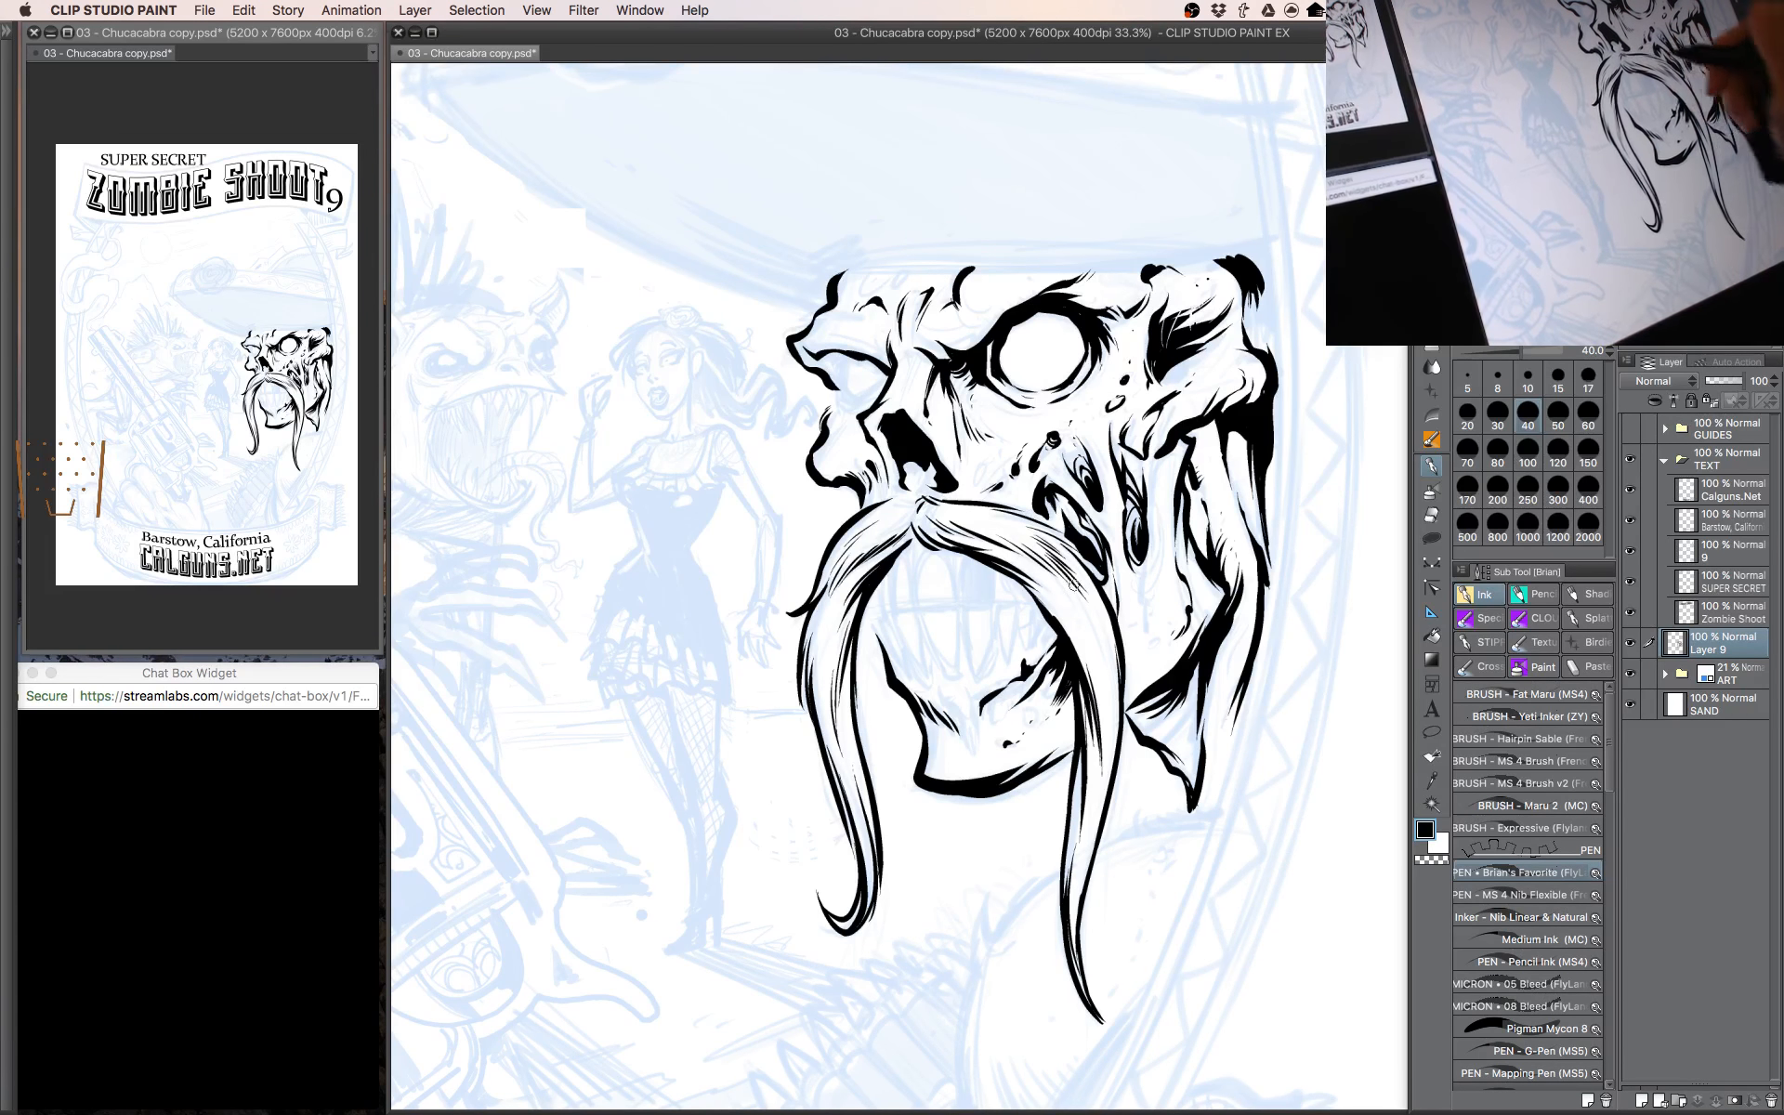
pyautogui.moveTo(1153, 639); pyautogui.dragTo(1102, 591)
pyautogui.press('[')
pyautogui.moveTo(1001, 554); pyautogui.dragTo(1059, 622)
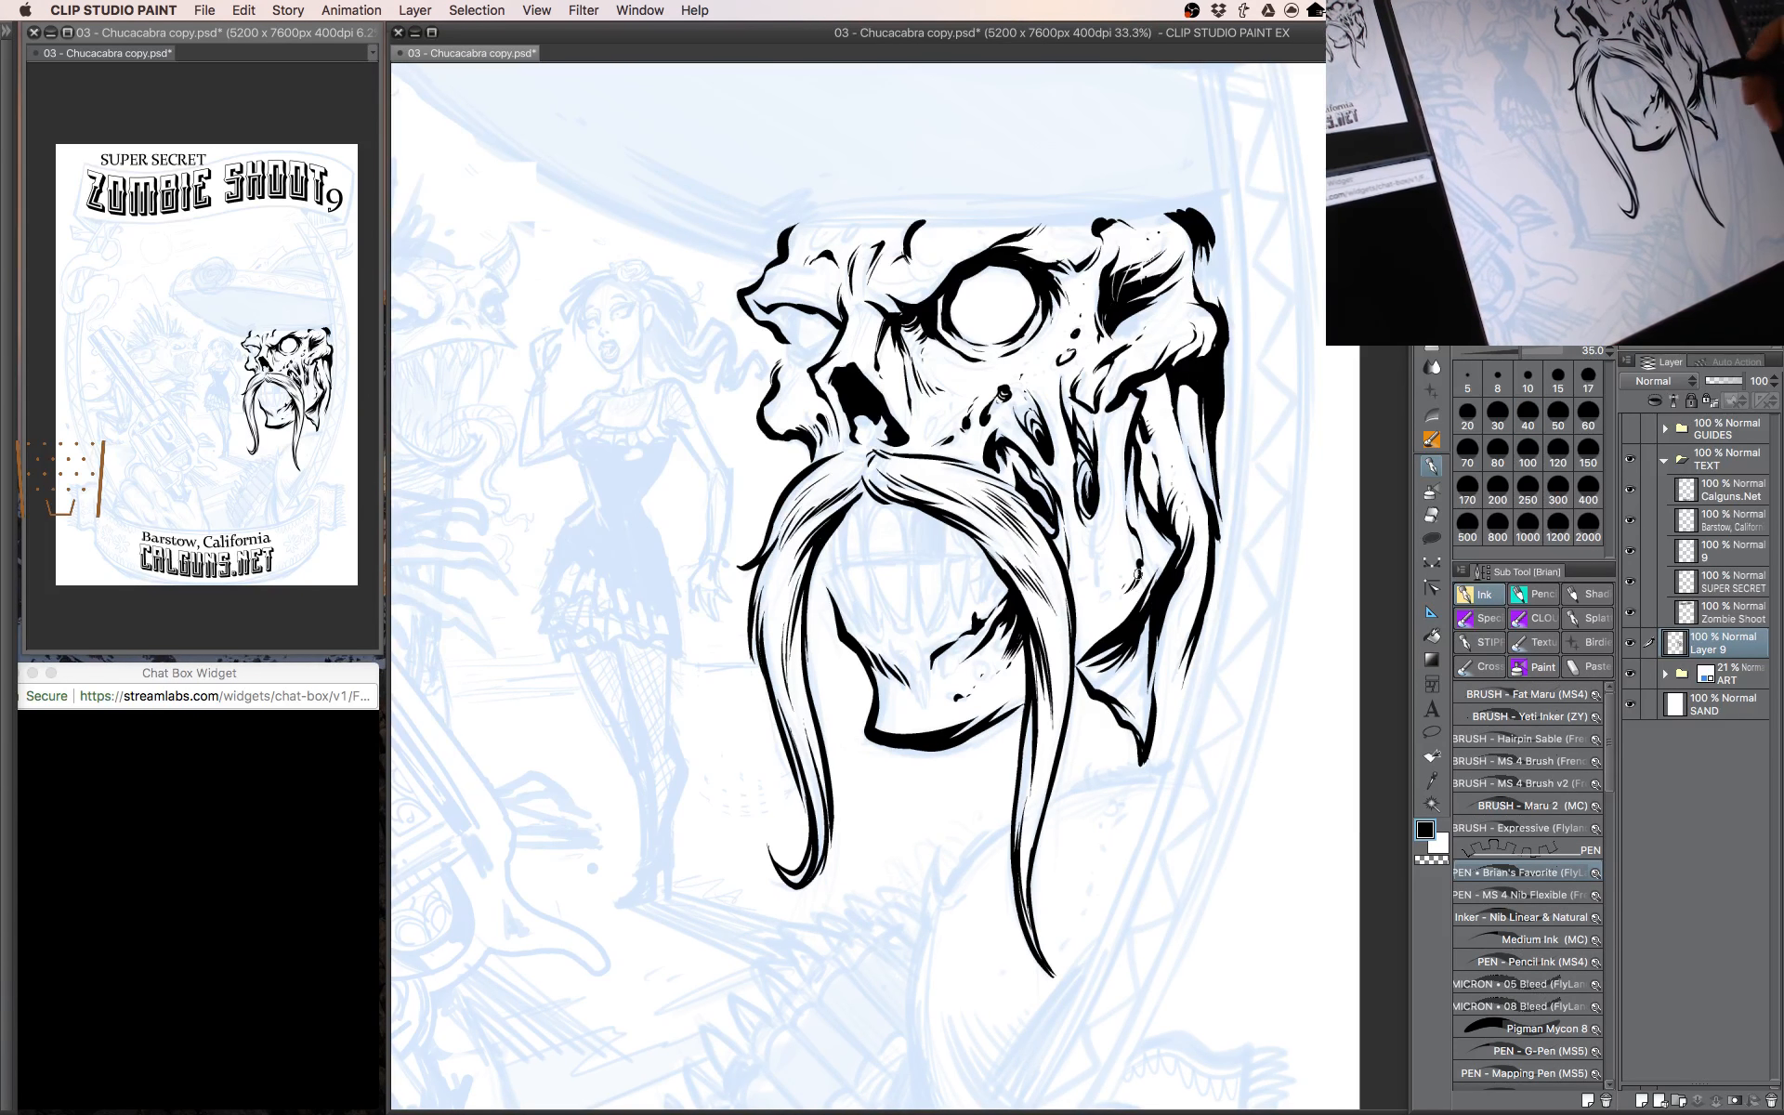
# Ink more creases and hatching on the torn cheek beside the moustache and on the cheekbone at pen sizes 35 and 40.
pyautogui.moveTo(1105, 506)
pyautogui.mouseDown()
pyautogui.moveTo(1078, 642)
pyautogui.moveTo(1089, 616)
pyautogui.mouseUp()
pyautogui.press(']')
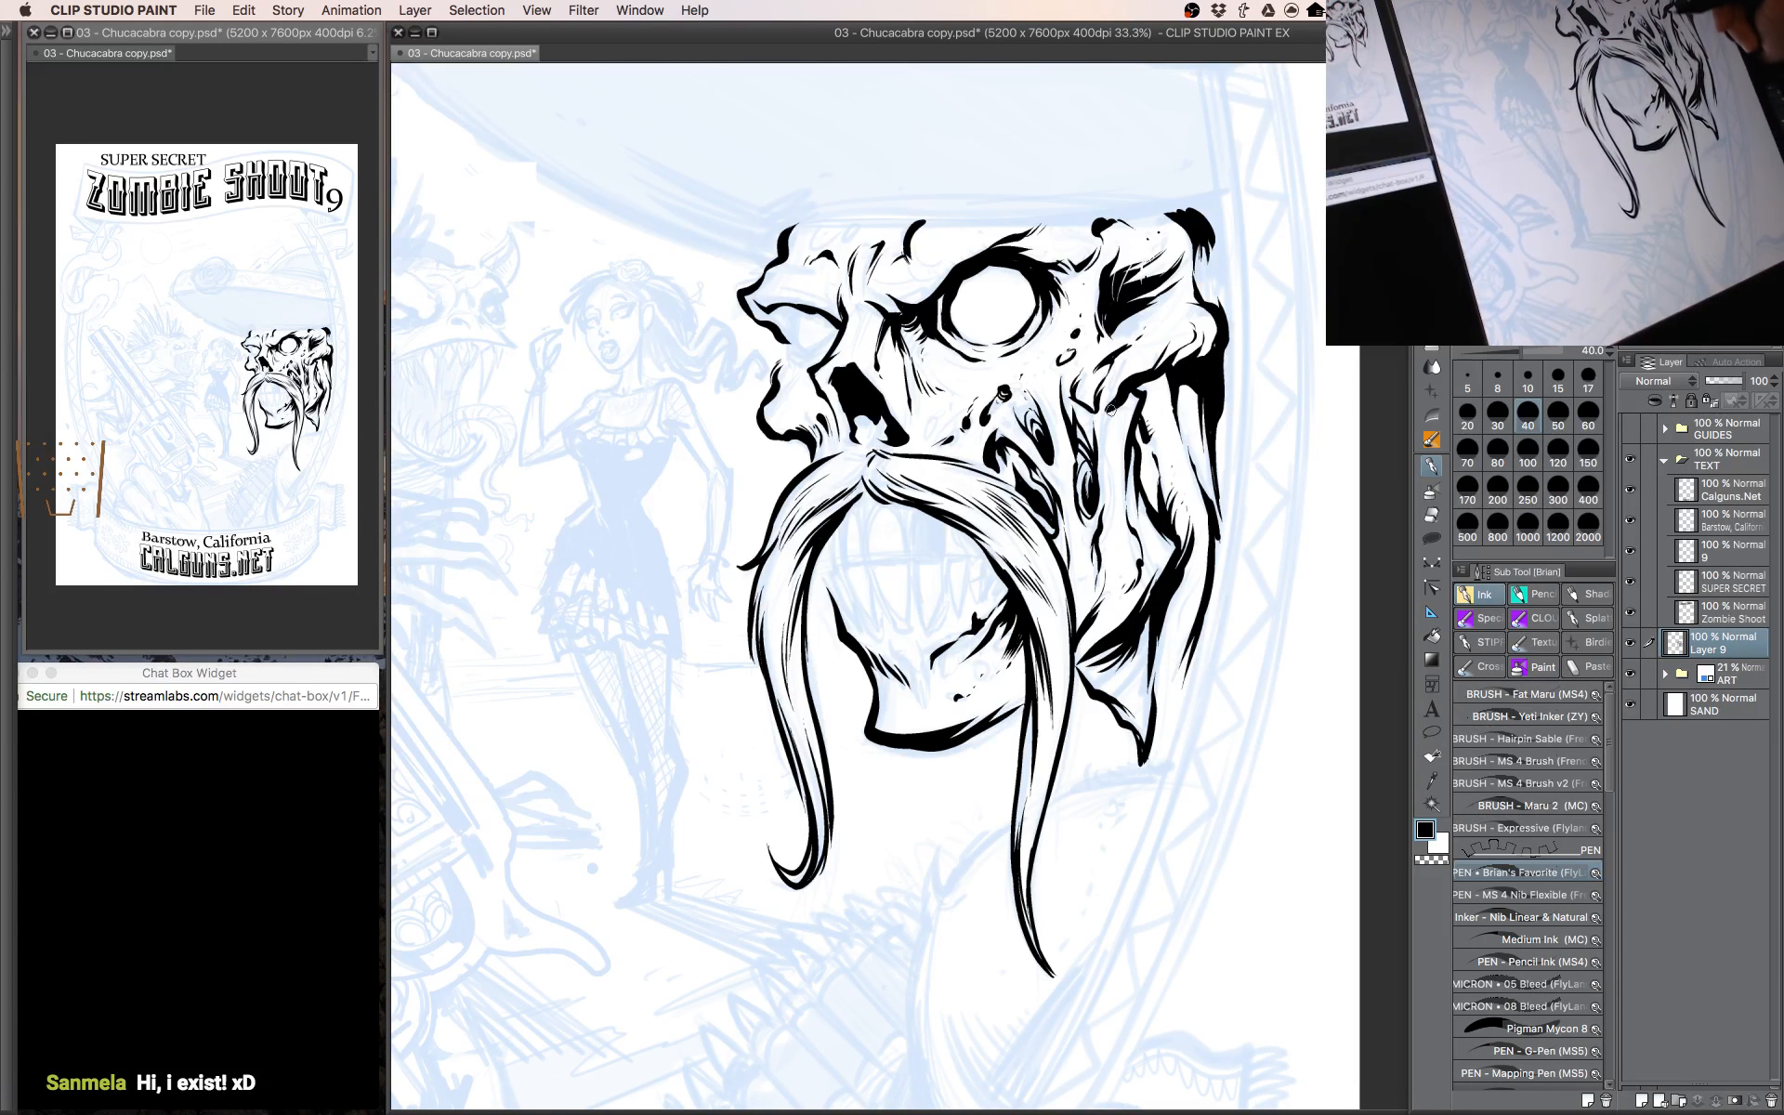
pyautogui.moveTo(1124, 400)
pyautogui.mouseDown()
pyautogui.moveTo(1109, 414)
pyautogui.moveTo(1135, 471)
pyautogui.mouseUp()
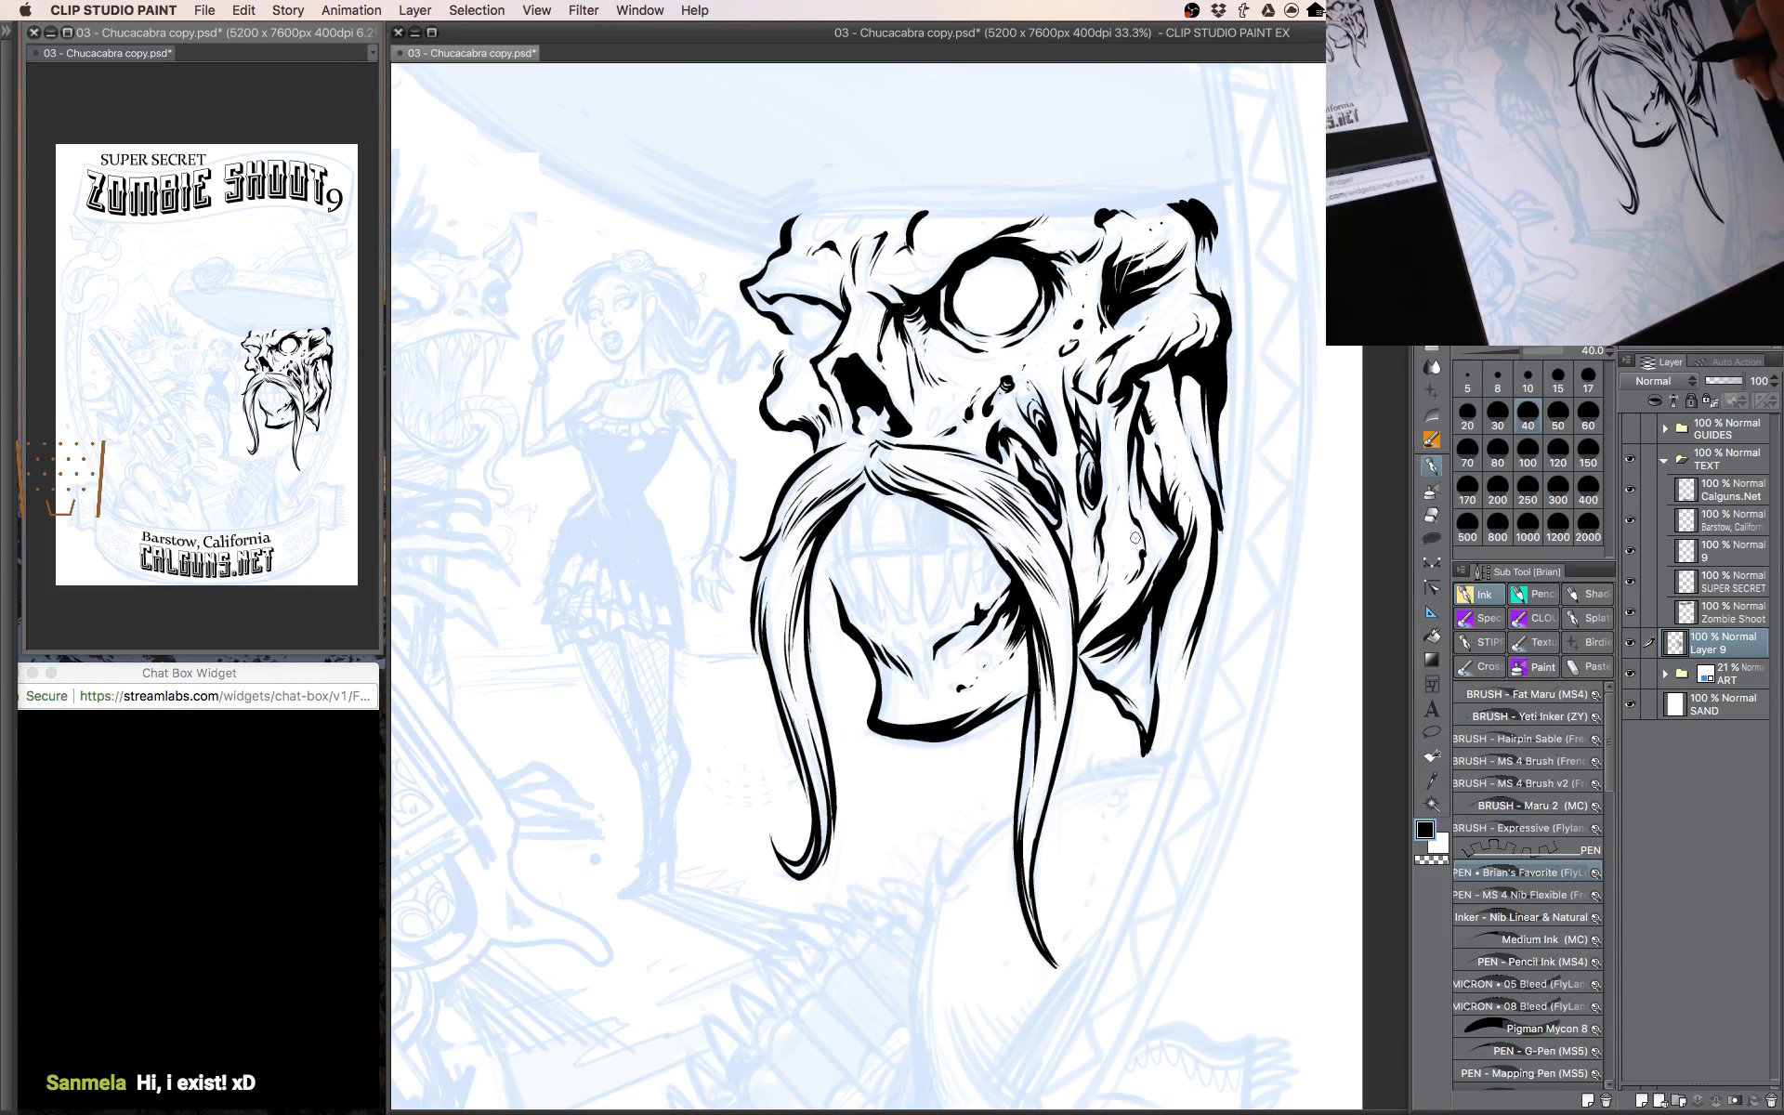
pyautogui.moveTo(1241, 515)
pyautogui.mouseDown()
pyautogui.moveTo(1204, 580)
pyautogui.moveTo(1240, 560)
pyautogui.mouseUp()
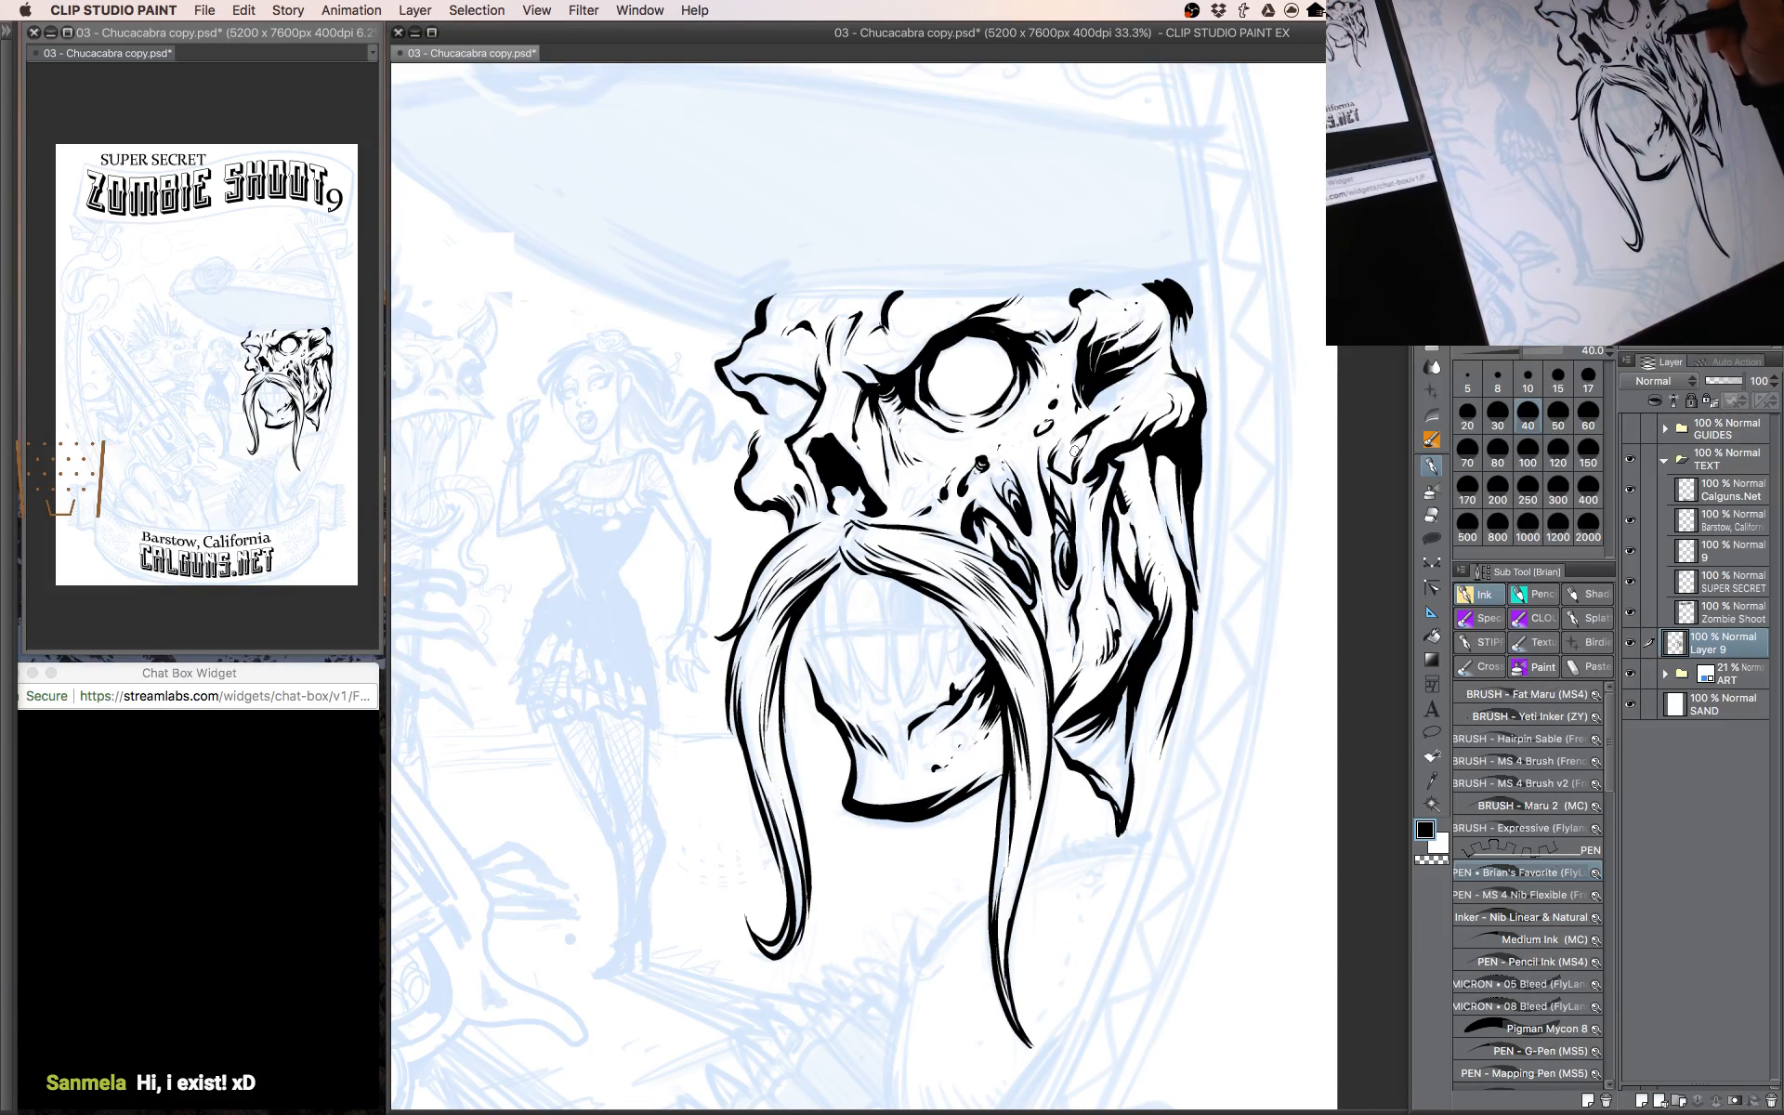
pyautogui.moveTo(1067, 479)
pyautogui.mouseDown()
pyautogui.moveTo(1060, 450)
pyautogui.moveTo(1092, 413)
pyautogui.mouseUp()
pyautogui.moveTo(1130, 381)
pyautogui.mouseDown()
pyautogui.moveTo(1104, 401)
pyautogui.moveTo(1120, 394)
pyautogui.mouseUp()
pyautogui.moveTo(1153, 366)
pyautogui.mouseDown()
pyautogui.moveTo(1128, 386)
pyautogui.moveTo(1181, 415)
pyautogui.mouseUp()
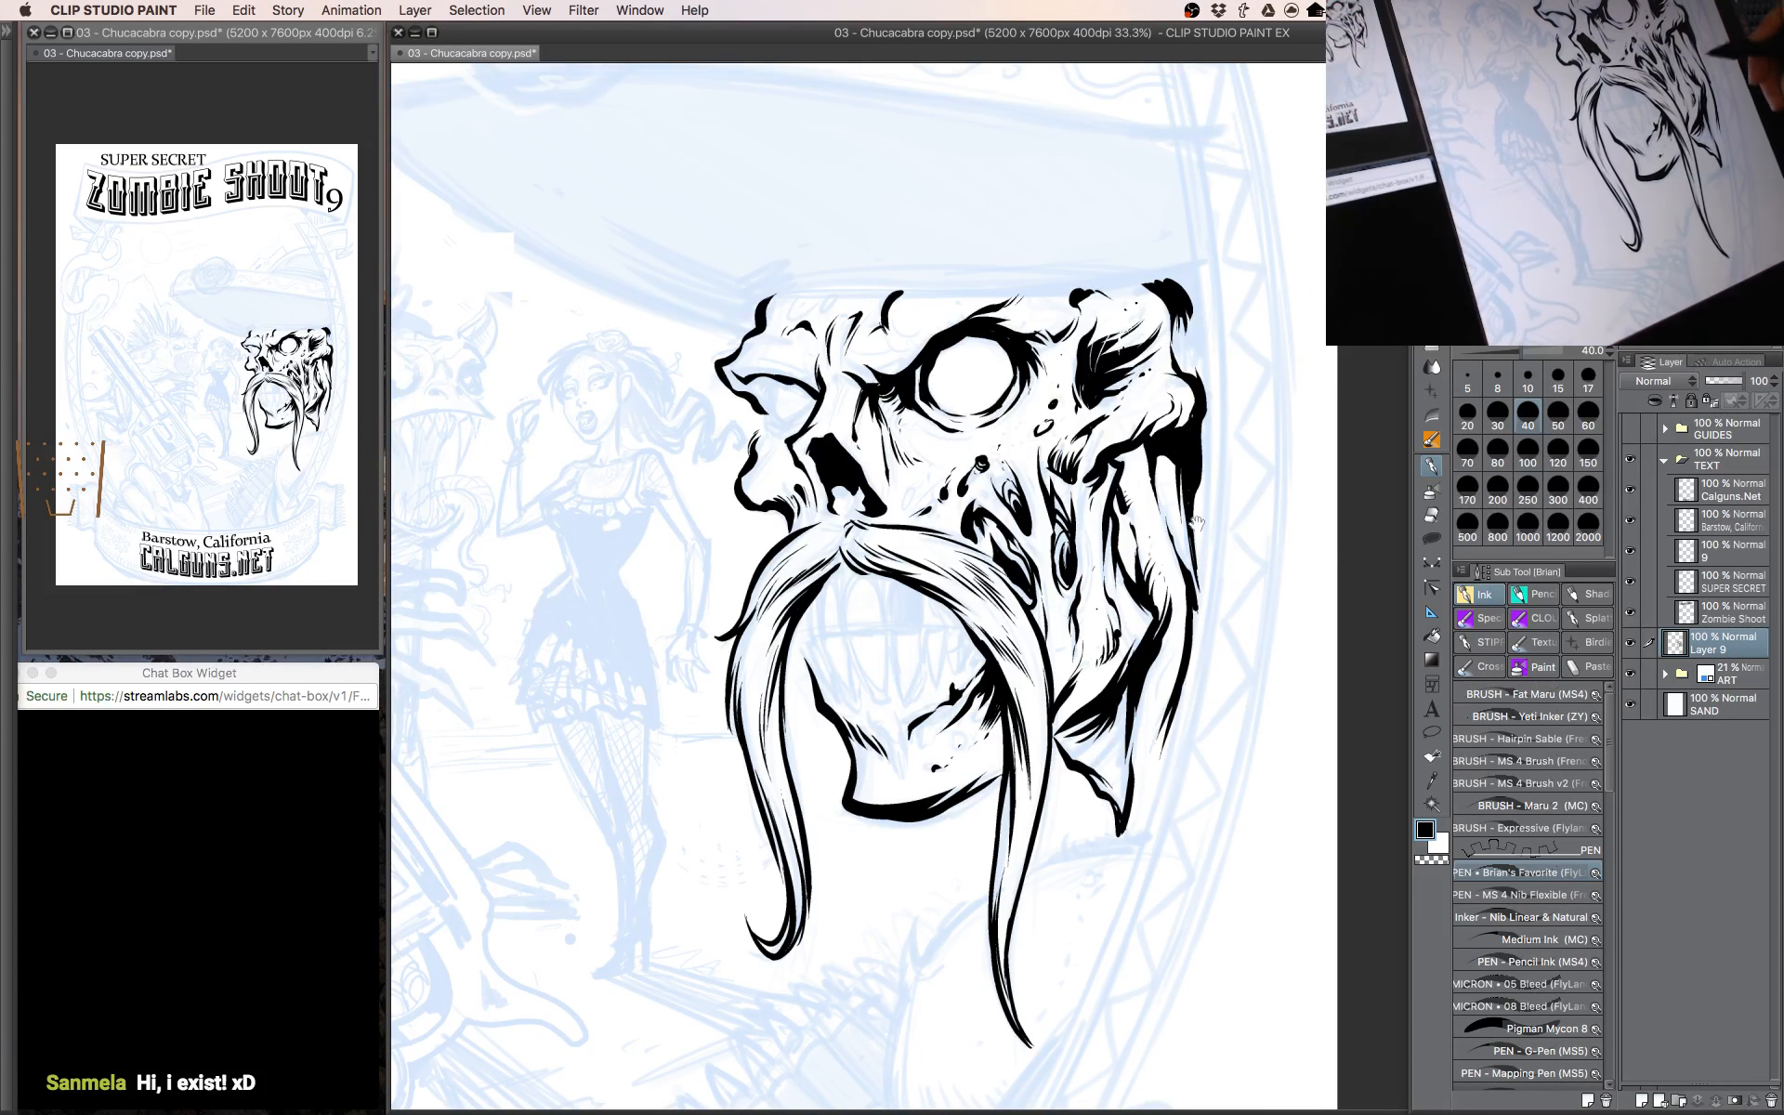
# Ink the upper teeth hanging below the moustache, reducing the pen size from 40 to 30.
pyautogui.moveTo(1198, 523); pyautogui.dragTo(1240, 458)
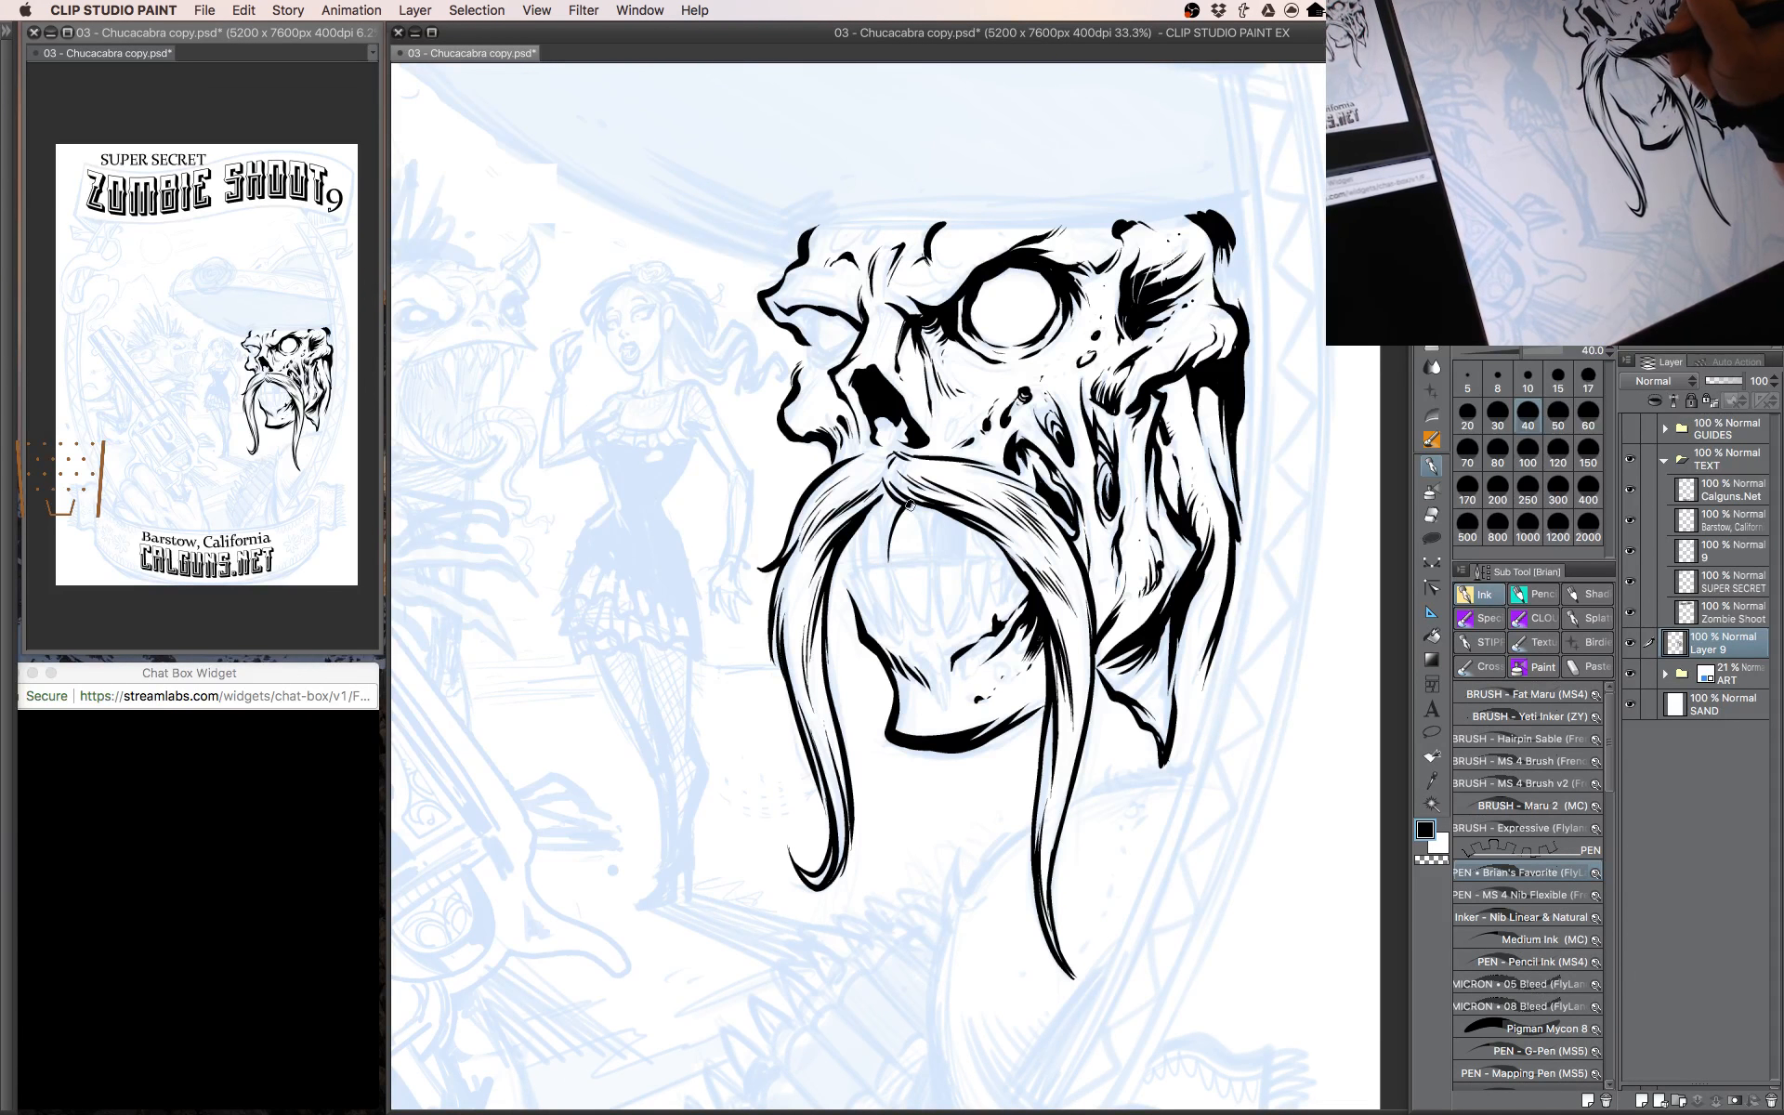
pyautogui.moveTo(910, 504)
pyautogui.mouseDown()
pyautogui.moveTo(928, 564)
pyautogui.moveTo(887, 566)
pyautogui.moveTo(876, 508)
pyautogui.moveTo(866, 568)
pyautogui.moveTo(889, 564)
pyautogui.moveTo(879, 511)
pyautogui.moveTo(860, 574)
pyautogui.mouseUp()
pyautogui.press('c')
pyautogui.press('c')
pyautogui.press('[')
pyautogui.moveTo(963, 534); pyautogui.dragTo(1031, 588)
pyautogui.moveTo(1034, 588); pyautogui.dragTo(1123, 624)
pyautogui.press('[')
pyautogui.moveTo(990, 575); pyautogui.dragTo(994, 540)
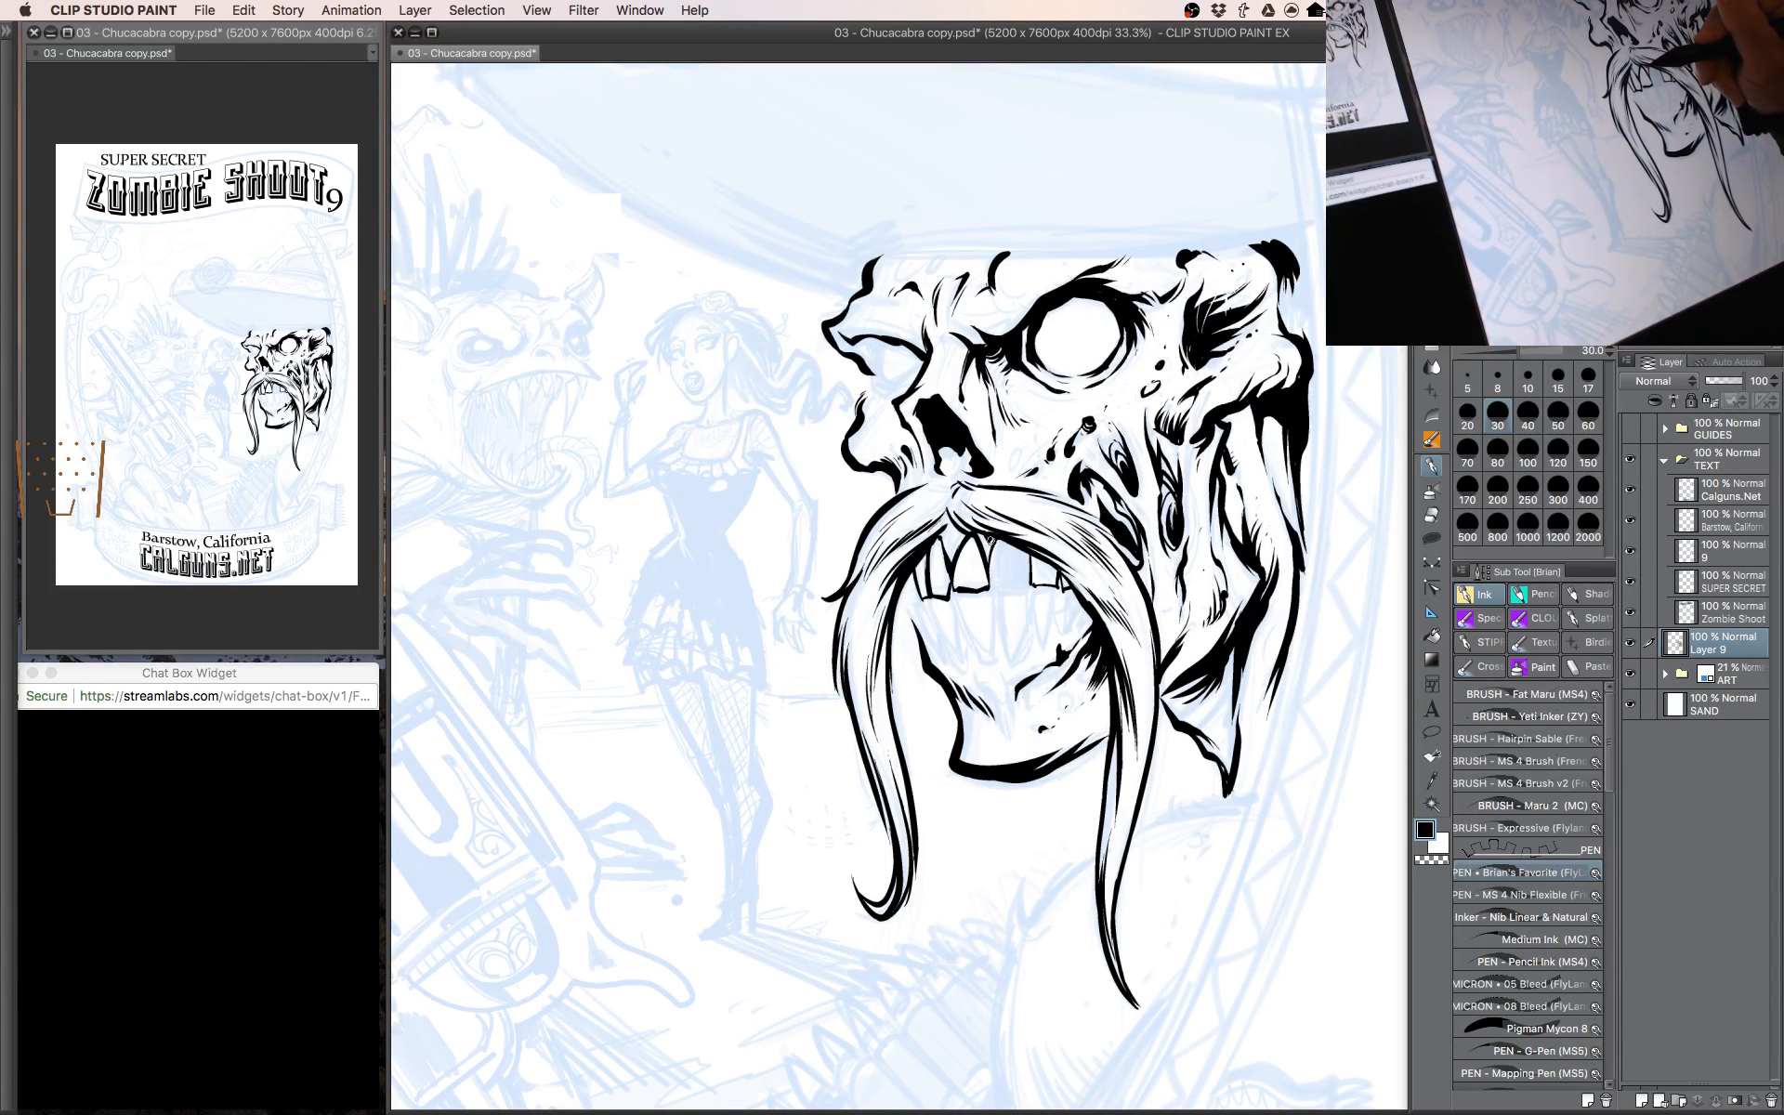
pyautogui.moveTo(990, 562); pyautogui.dragTo(1028, 569)
# Fill the gap between the upper teeth with black using the editing-layer-only Fill, and return to the pen.
pyautogui.press('m')
pyautogui.press('g')
pyautogui.click(1023, 559)
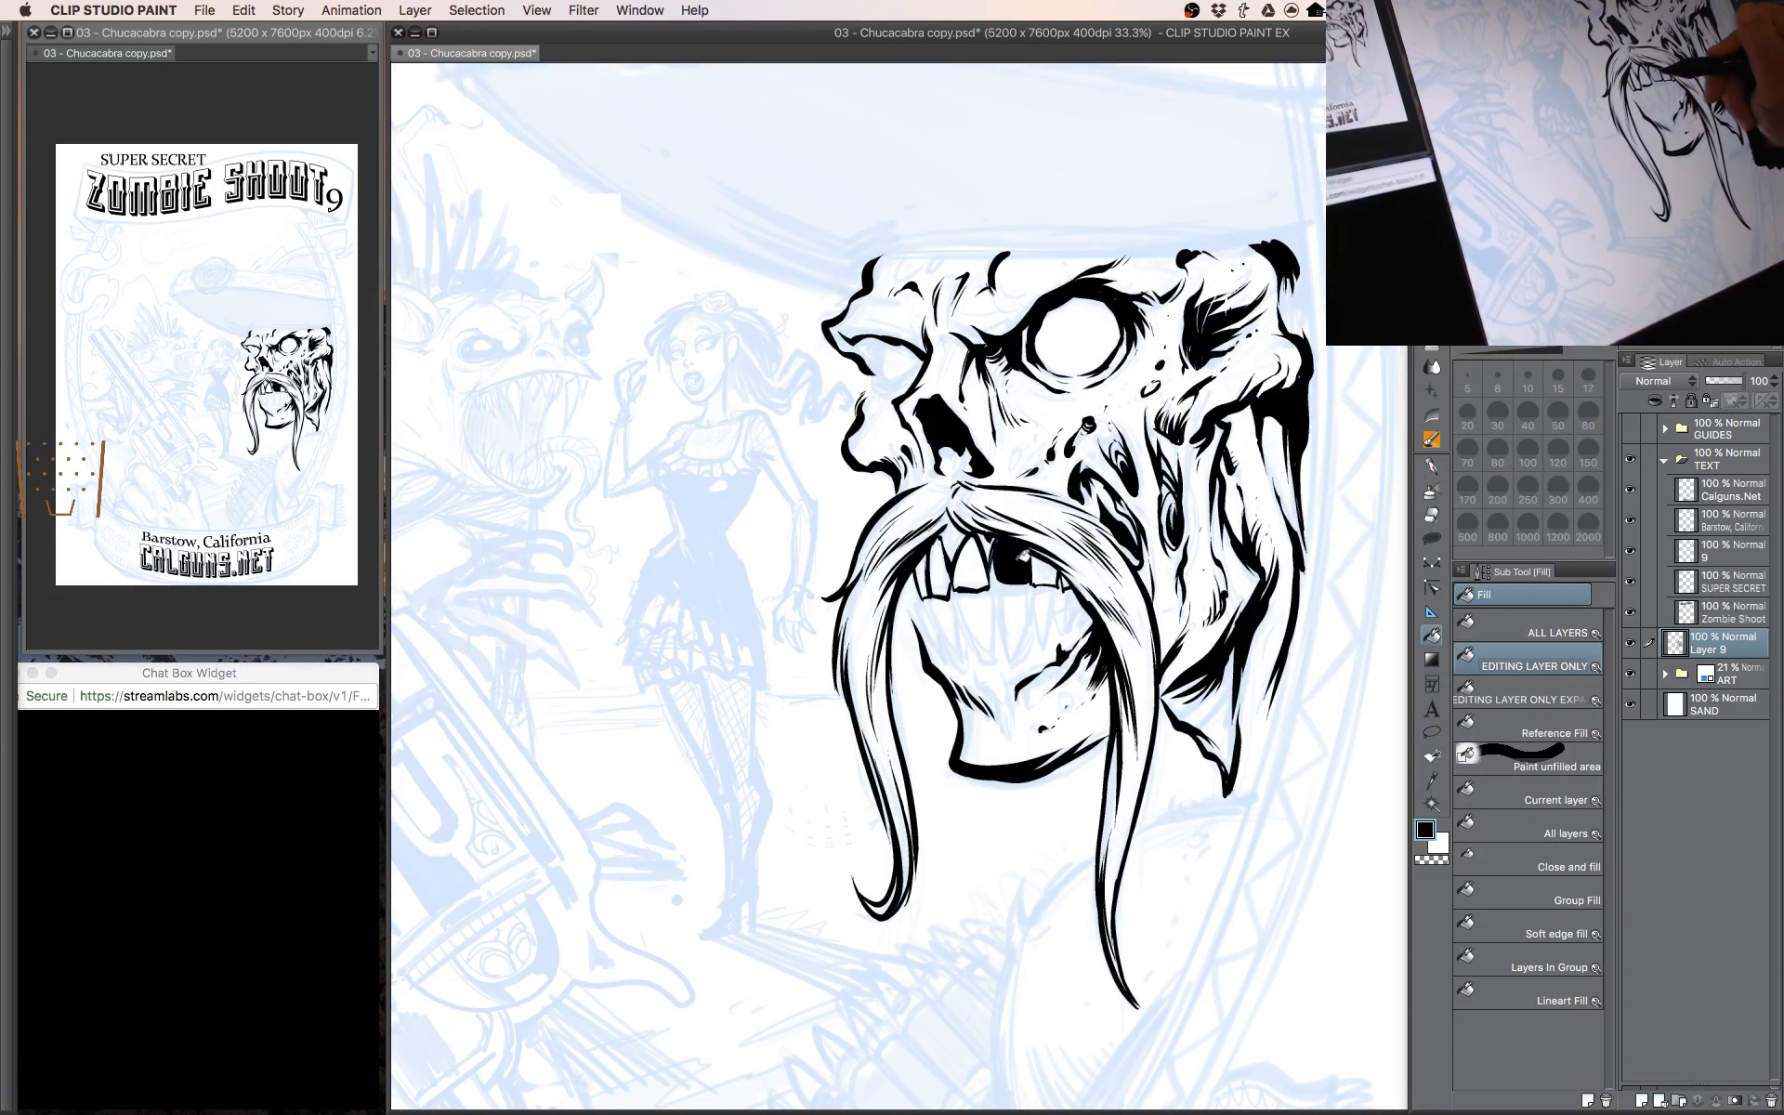
pyautogui.press('p')
pyautogui.press(']')
pyautogui.press(']')
pyautogui.press(']')
pyautogui.press(']')
pyautogui.press(']')
pyautogui.press(']')
pyautogui.press(']')
pyautogui.press(']')
pyautogui.press(']')
pyautogui.press(']')
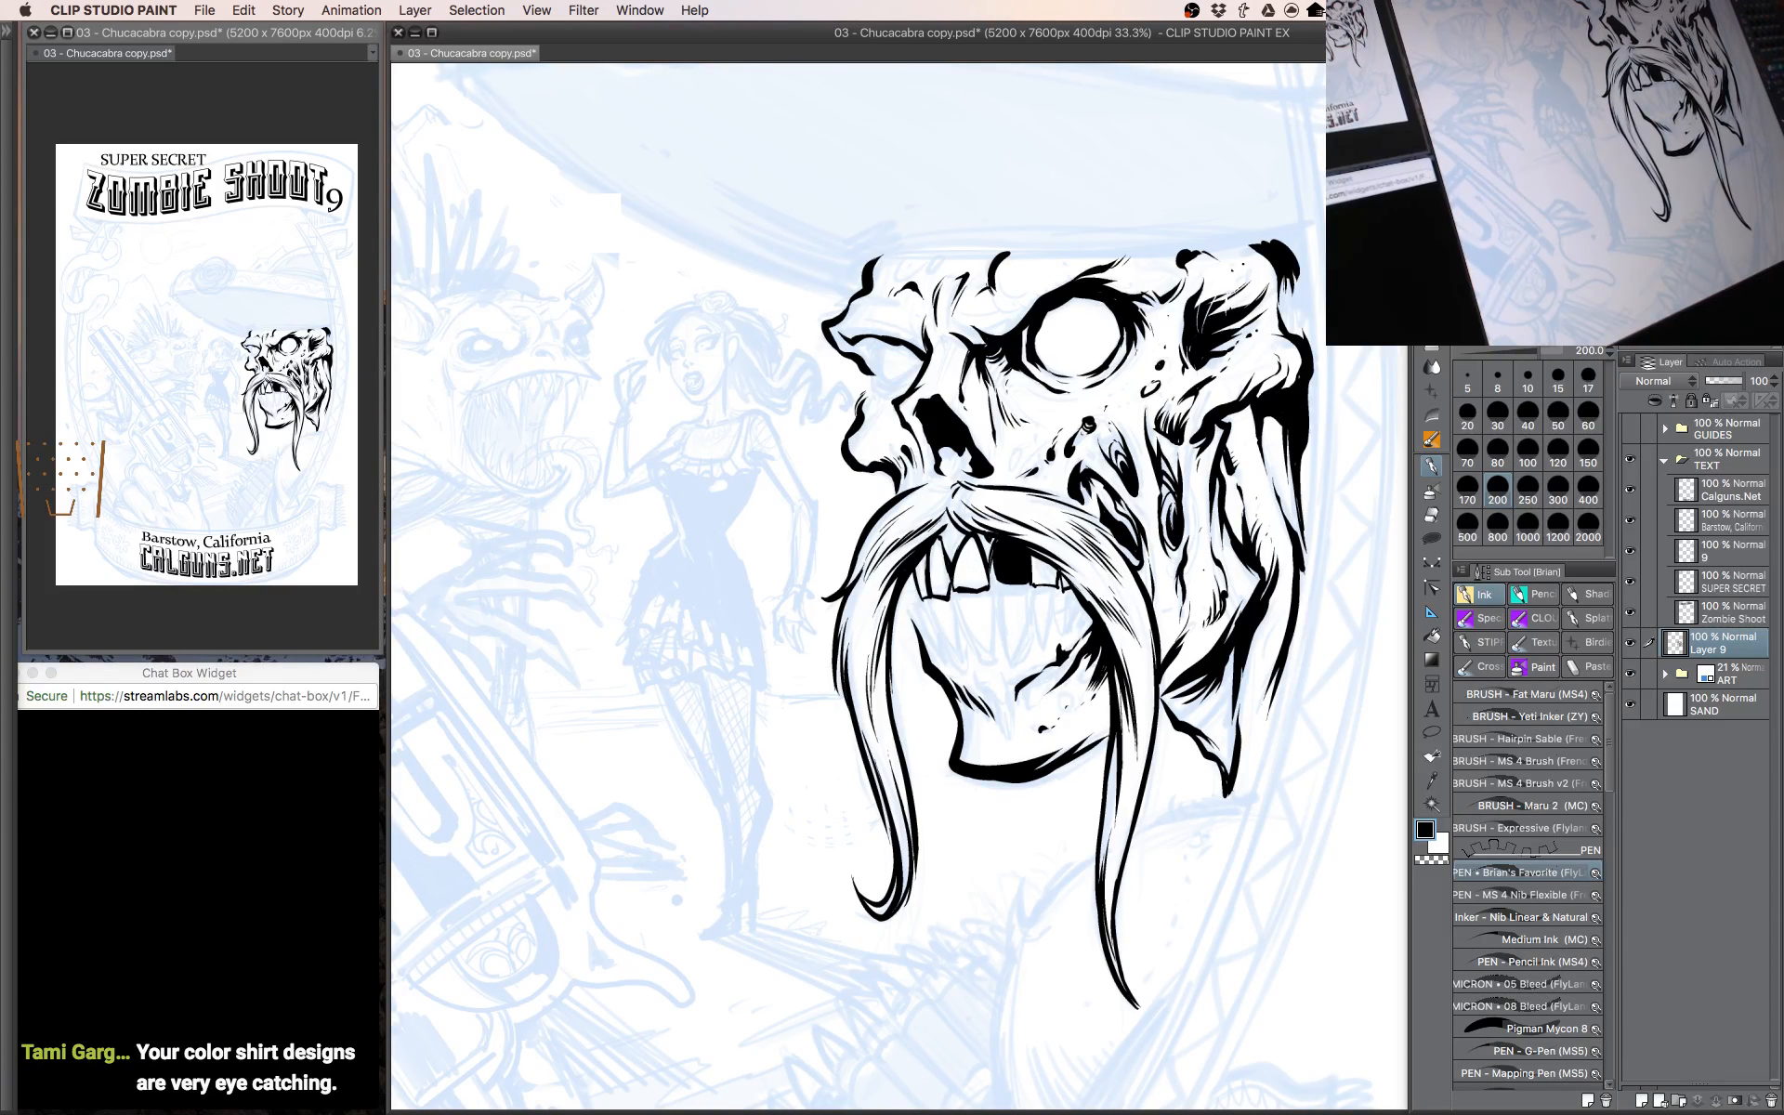
pyautogui.press('Tab')
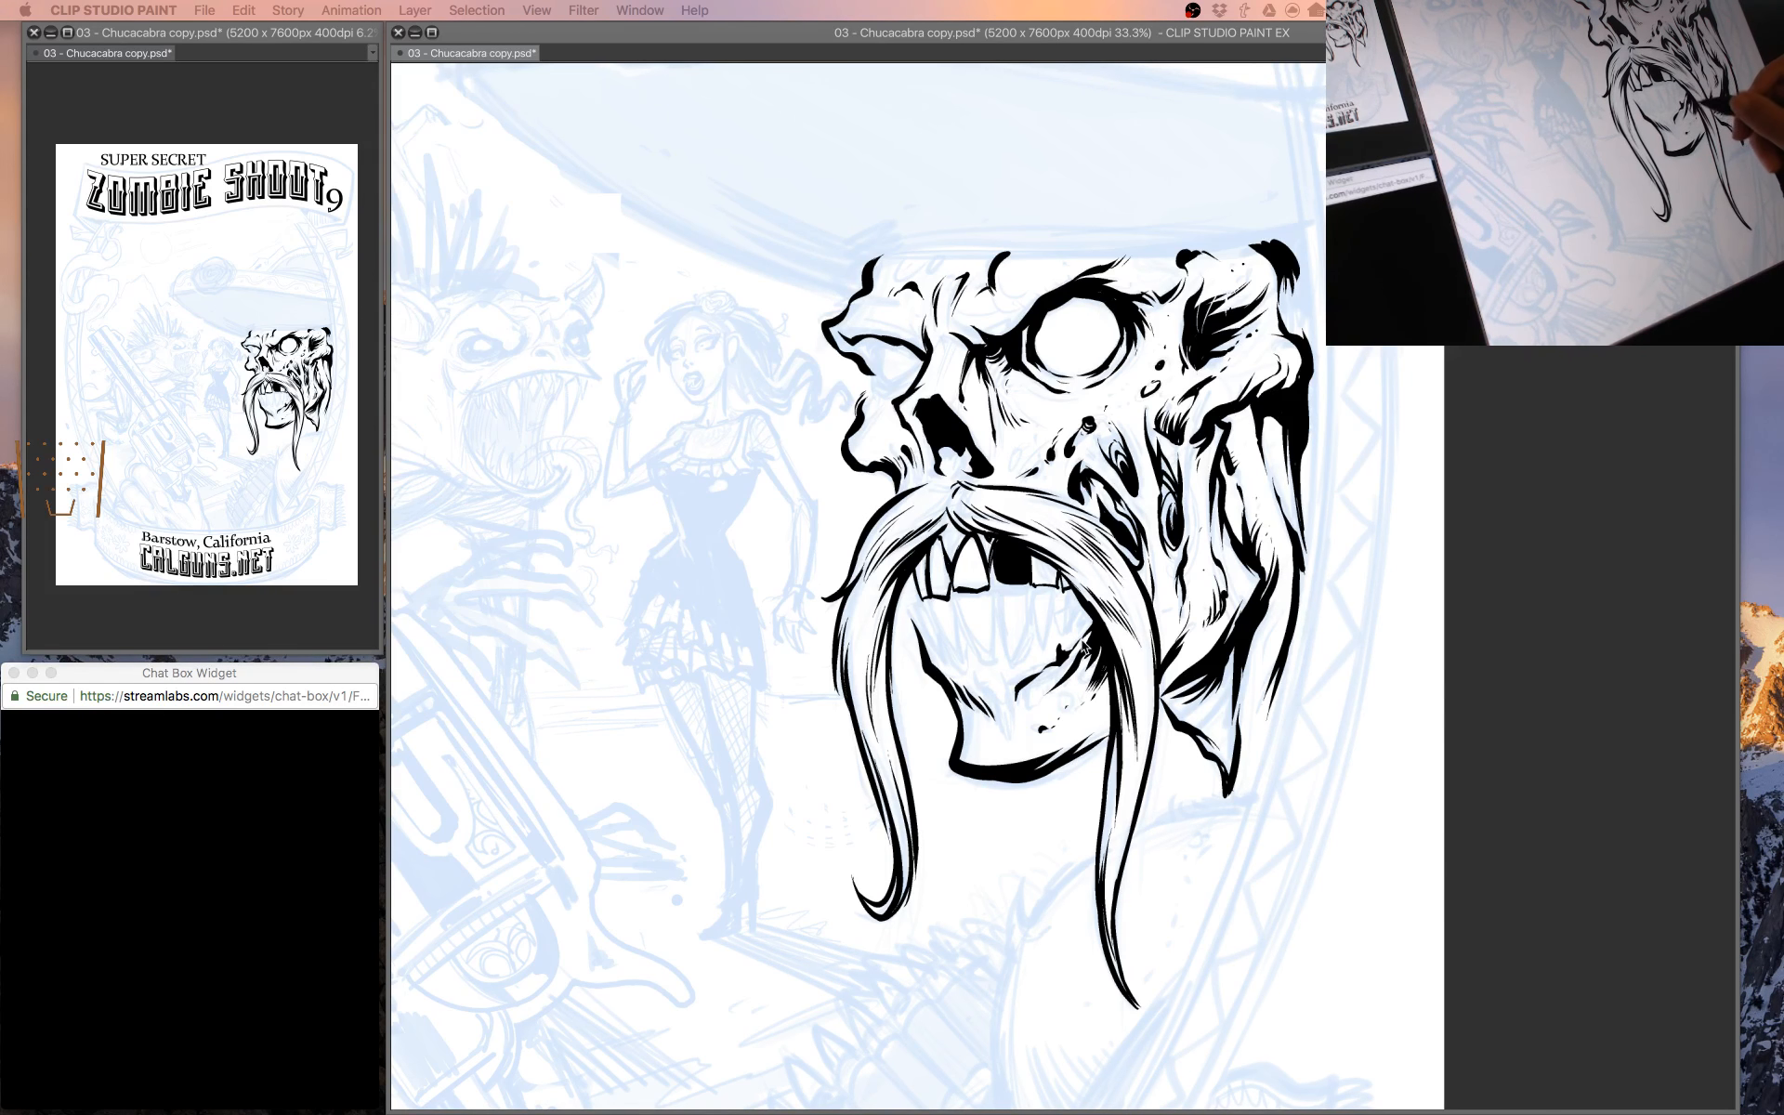
pyautogui.press('Tab')
# Touch up the upper front teeth at 50% zoom with the pen reduced to size 60.
pyautogui.scroll(1, 1041, 576)
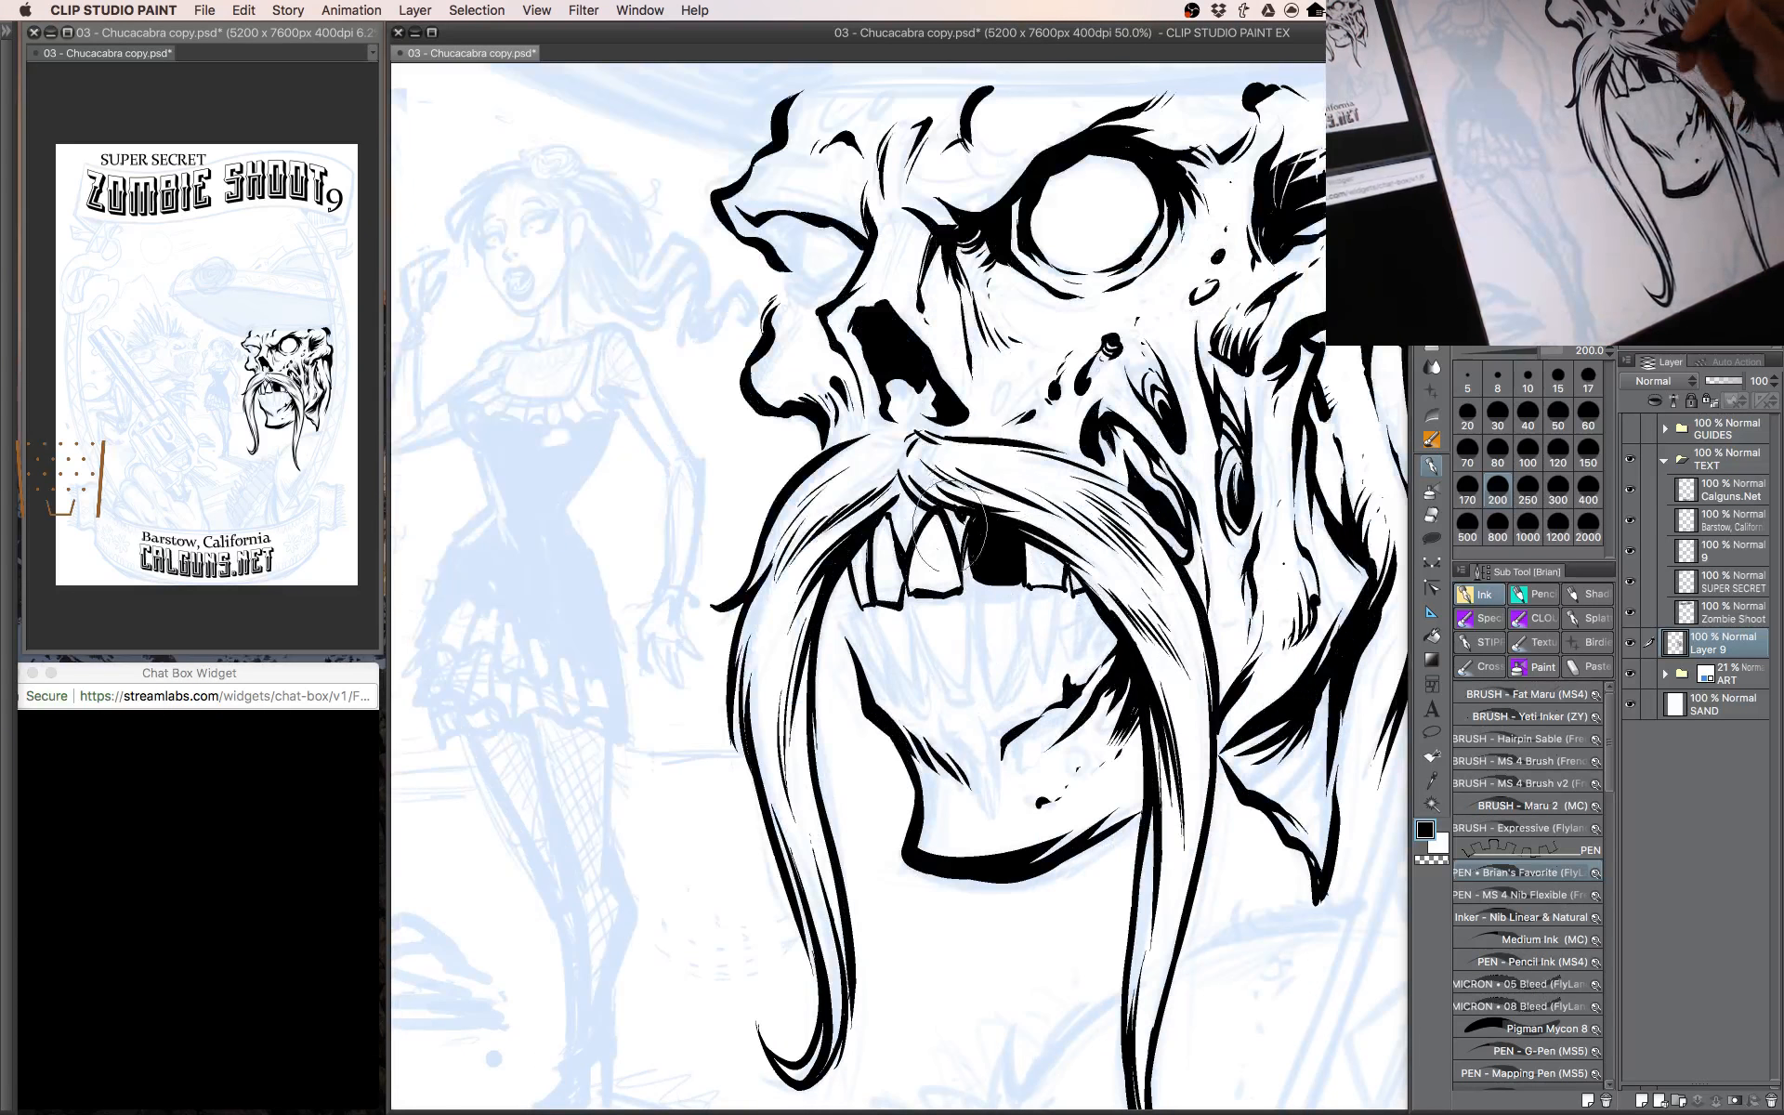
pyautogui.moveTo(897, 457); pyautogui.dragTo(946, 520)
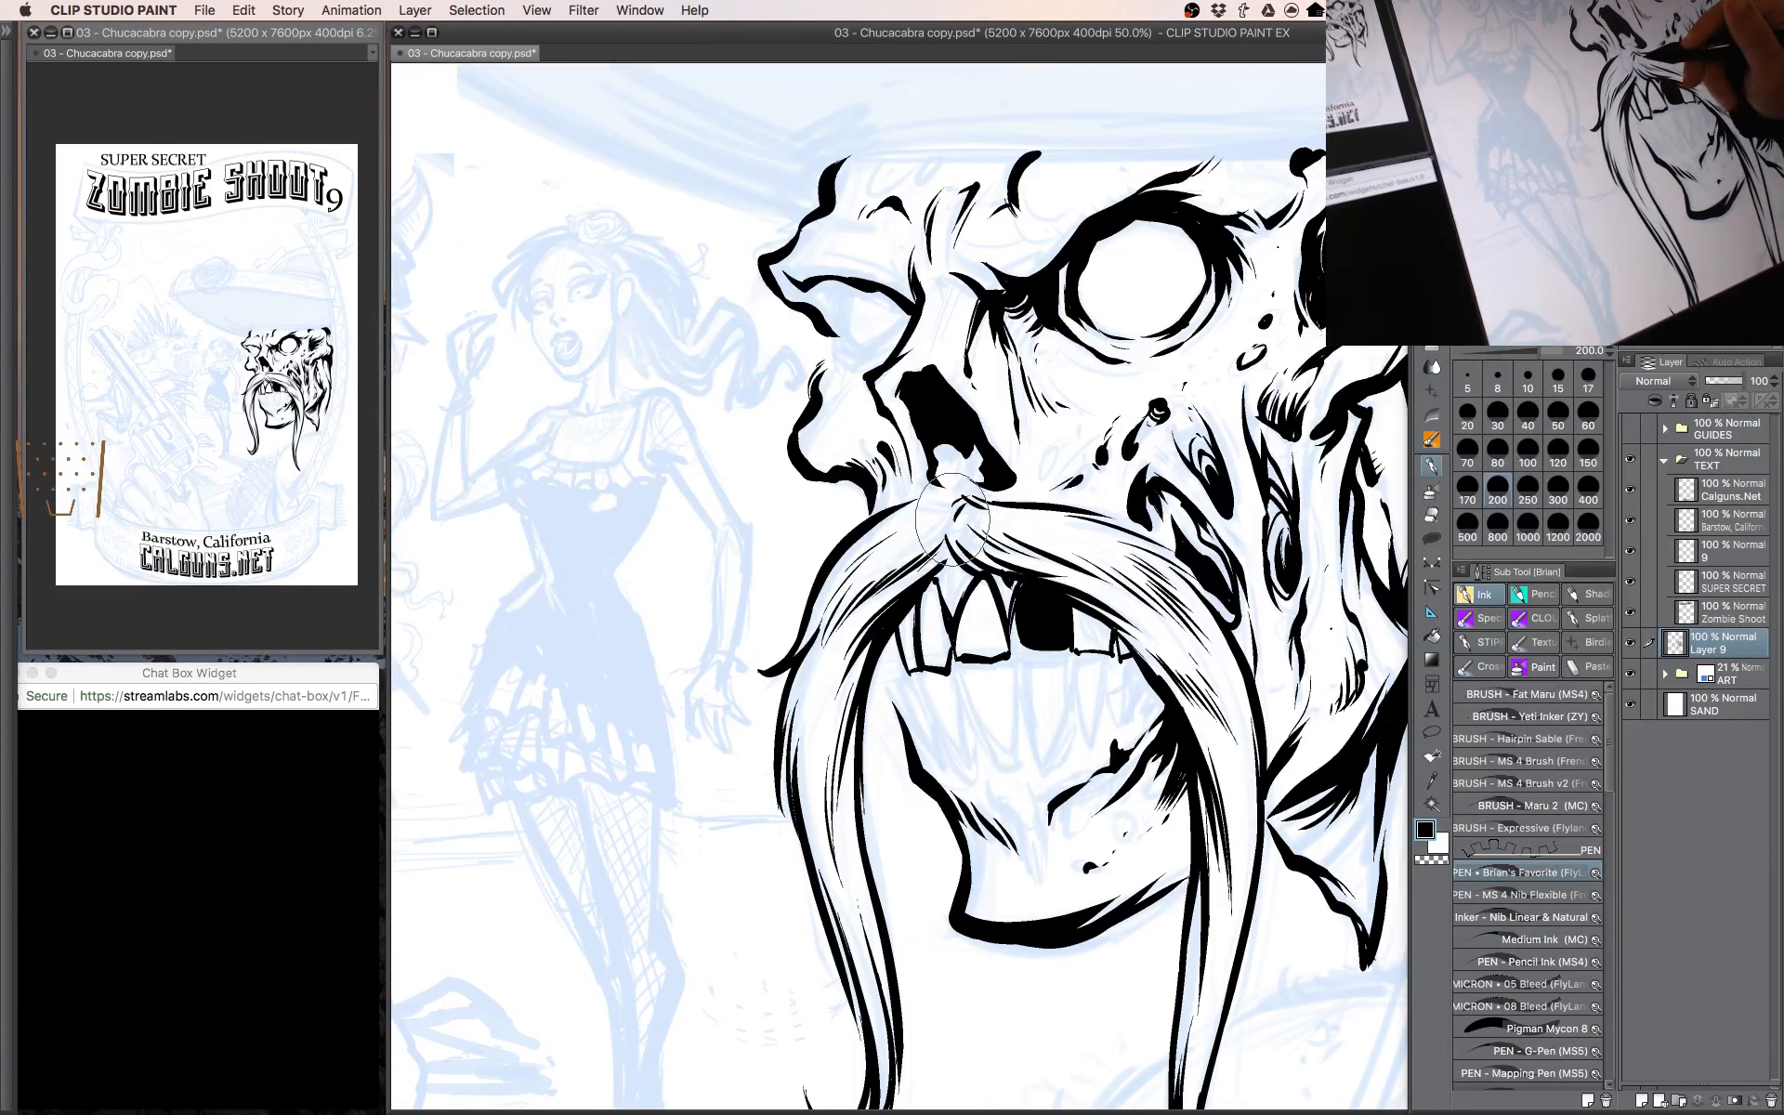
pyautogui.press('[')
pyautogui.press('[')
pyautogui.press('[')
pyautogui.press('[')
pyautogui.press('[')
pyautogui.press('[')
pyautogui.moveTo(961, 641)
pyautogui.mouseDown()
pyautogui.moveTo(985, 570)
pyautogui.moveTo(1004, 650)
pyautogui.mouseUp()
pyautogui.press('[')
pyautogui.press('[')
pyautogui.press('[')
pyautogui.moveTo(932, 586); pyautogui.dragTo(936, 665)
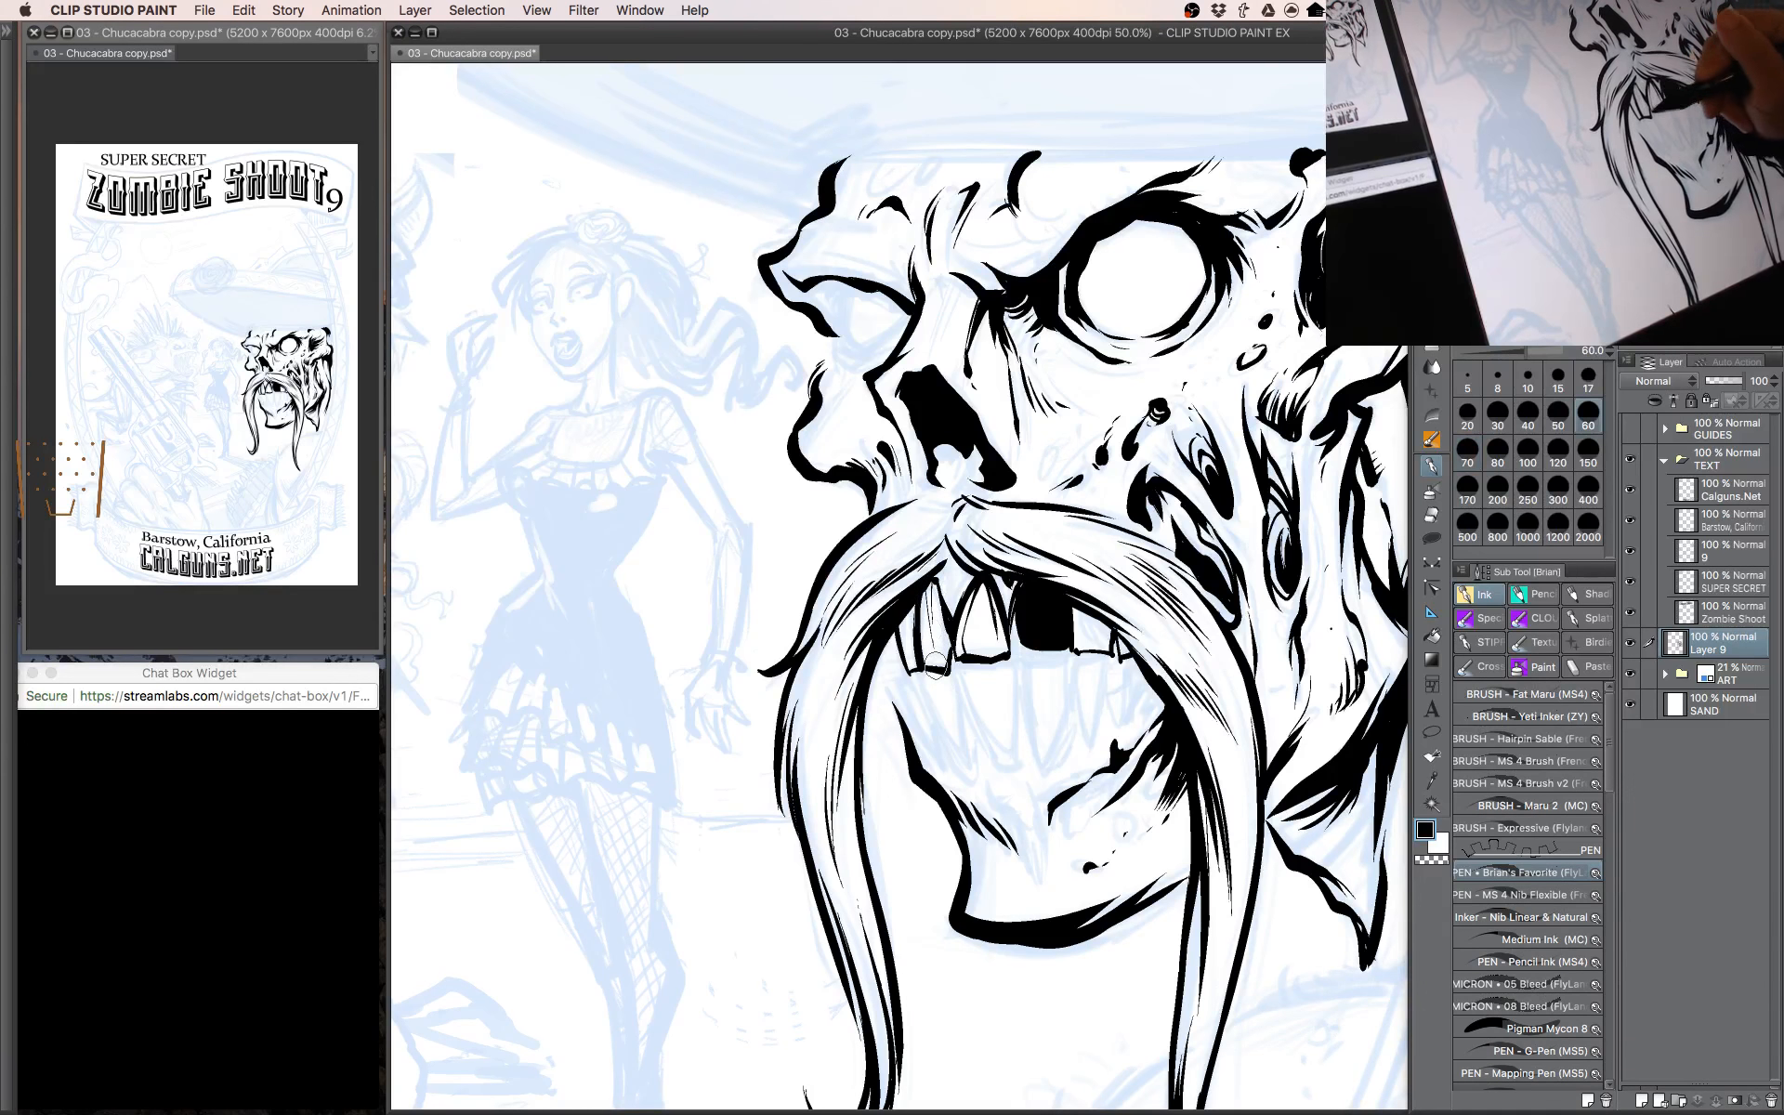
# Ink the row of jagged lower teeth at pen sizes 50 and 45, and add gum creases beneath them at size 40.
pyautogui.press('super+minus')
pyautogui.moveTo(1088, 553)
pyautogui.mouseDown()
pyautogui.moveTo(1060, 539)
pyautogui.moveTo(1007, 563)
pyautogui.mouseUp()
pyautogui.press('[')
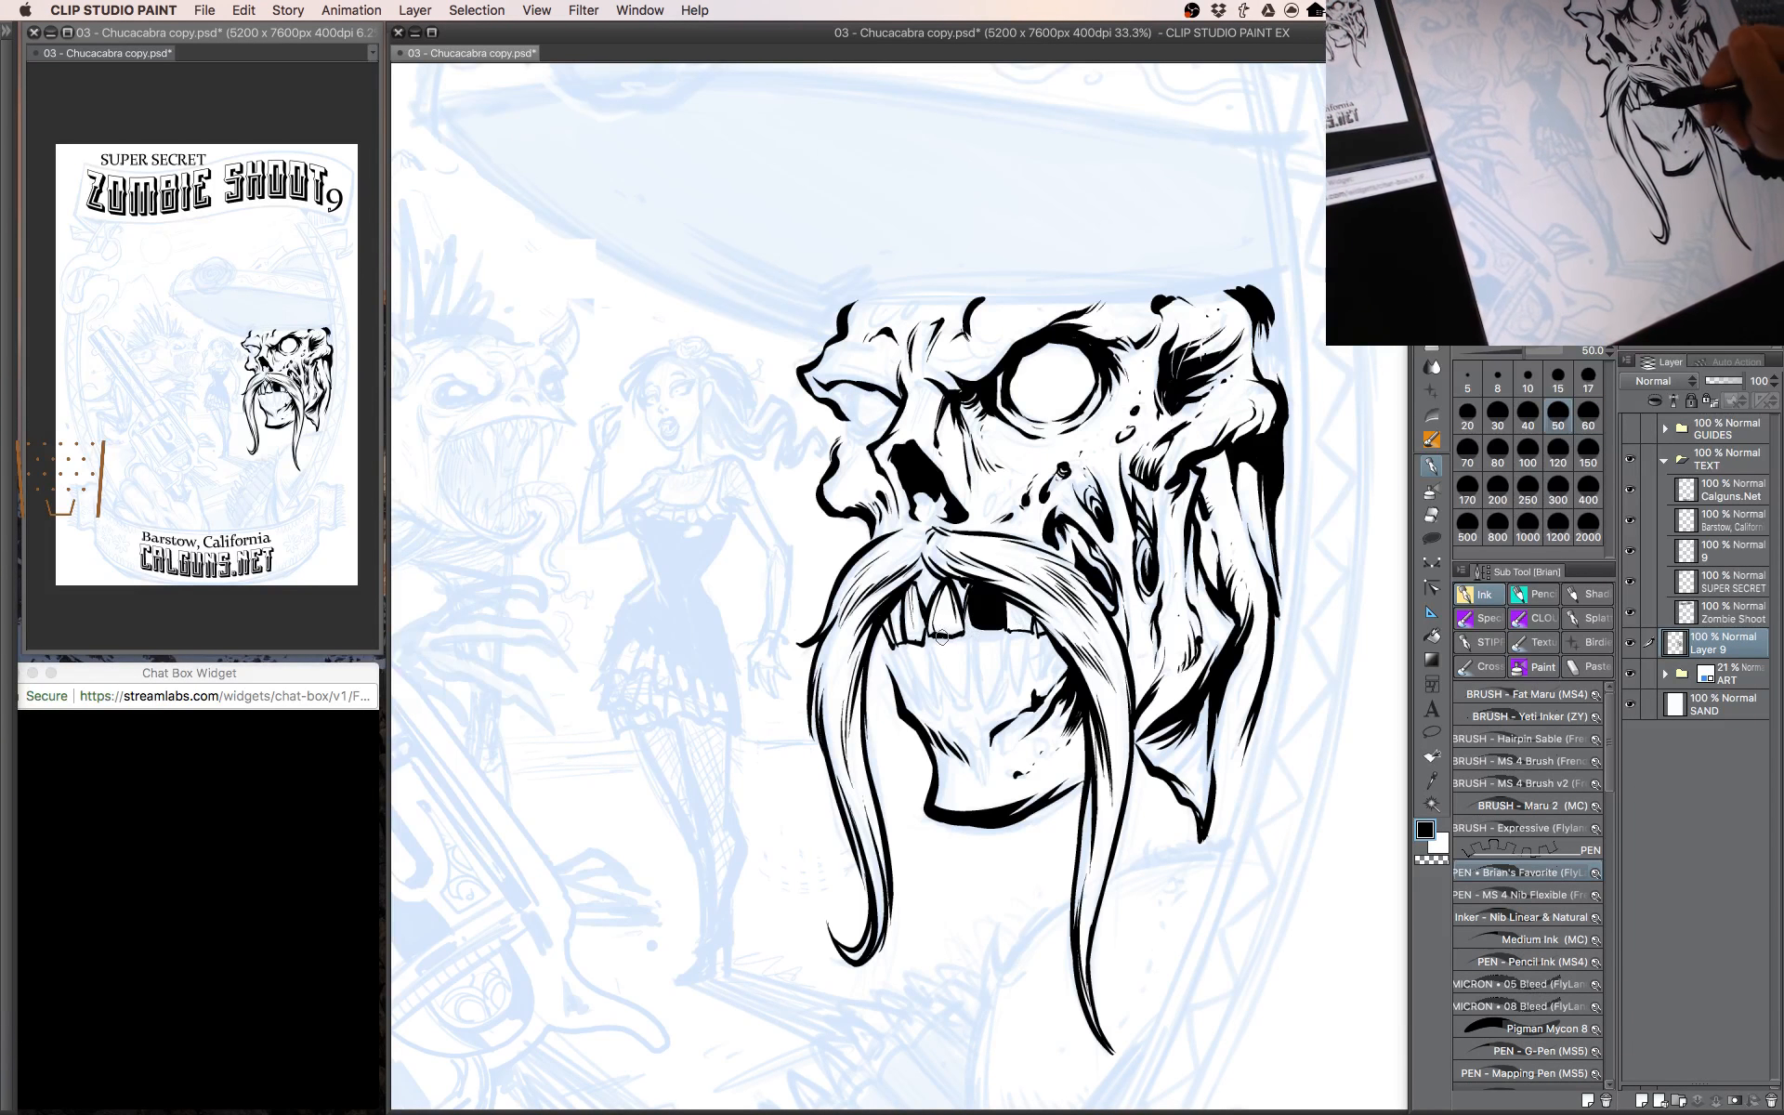
pyautogui.moveTo(934, 637)
pyautogui.mouseDown()
pyautogui.moveTo(972, 640)
pyautogui.moveTo(965, 708)
pyautogui.moveTo(930, 641)
pyautogui.mouseUp()
pyautogui.press('[')
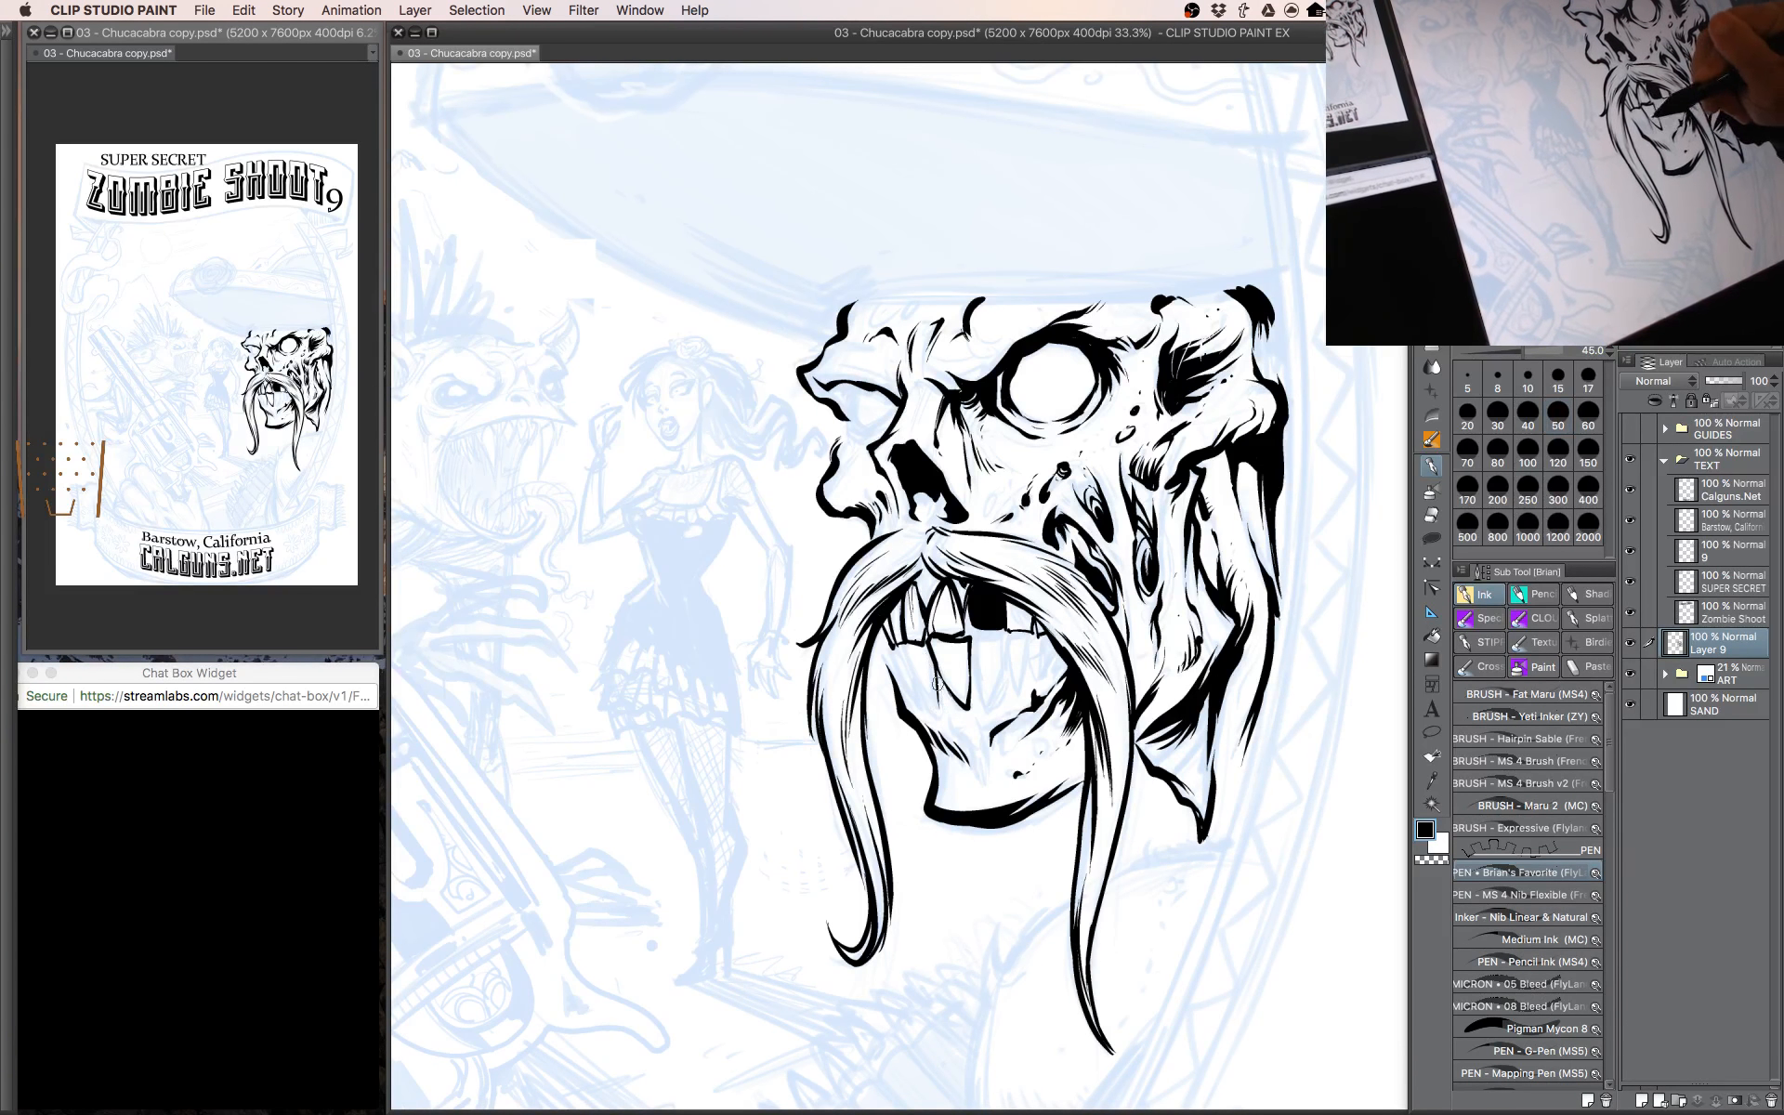
pyautogui.moveTo(939, 712)
pyautogui.mouseDown()
pyautogui.moveTo(900, 644)
pyautogui.moveTo(919, 709)
pyautogui.mouseUp()
pyautogui.moveTo(919, 710)
pyautogui.mouseDown()
pyautogui.moveTo(1007, 664)
pyautogui.moveTo(974, 633)
pyautogui.moveTo(976, 575)
pyautogui.moveTo(959, 635)
pyautogui.moveTo(982, 627)
pyautogui.moveTo(969, 634)
pyautogui.moveTo(971, 603)
pyautogui.moveTo(1019, 636)
pyautogui.moveTo(1014, 689)
pyautogui.moveTo(1028, 630)
pyautogui.moveTo(1010, 632)
pyautogui.moveTo(1038, 679)
pyautogui.moveTo(1041, 620)
pyautogui.moveTo(1048, 657)
pyautogui.moveTo(1099, 639)
pyautogui.mouseUp()
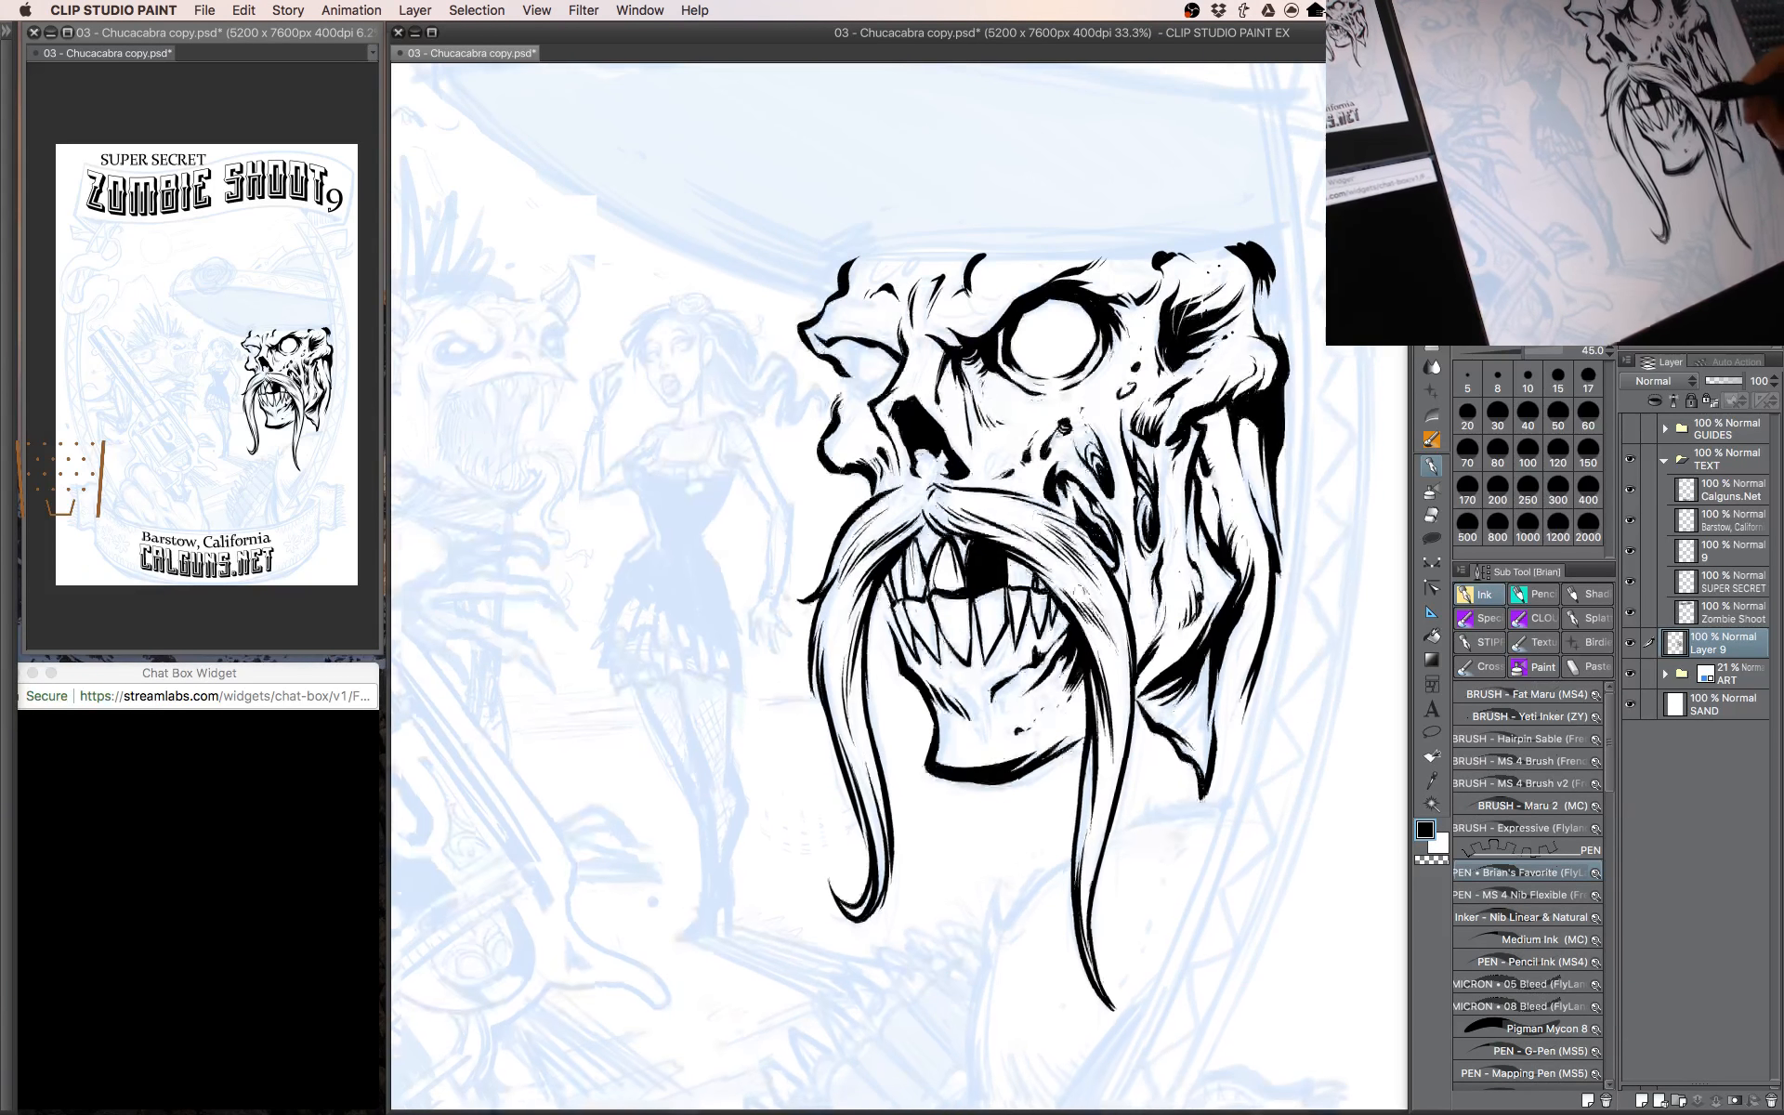
pyautogui.press('[')
pyautogui.moveTo(956, 670)
pyautogui.mouseDown()
pyautogui.moveTo(977, 709)
pyautogui.moveTo(958, 691)
pyautogui.moveTo(1008, 648)
pyautogui.moveTo(1005, 662)
pyautogui.moveTo(1078, 679)
pyautogui.mouseUp()
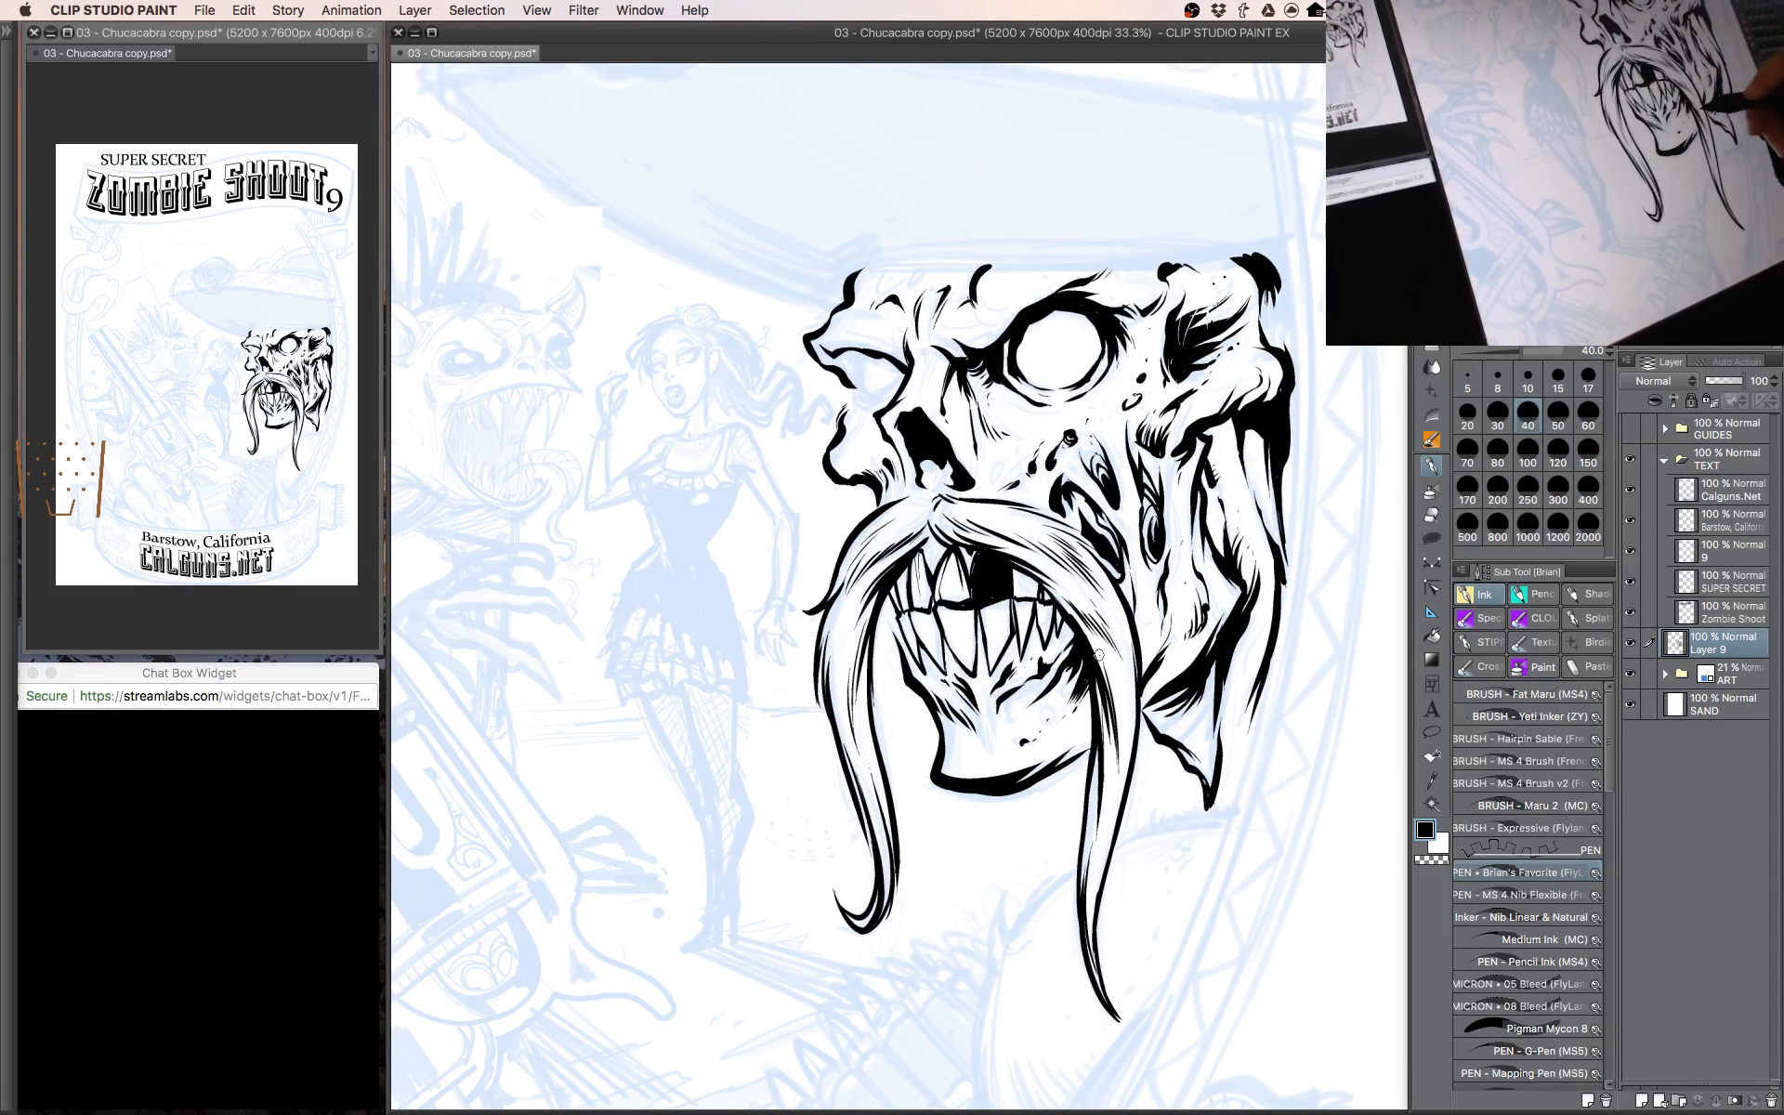
# Refine the hair strokes of the moustache, switching between black ink and transparent colour to clean up the lines.
pyautogui.moveTo(959, 523)
pyautogui.mouseDown()
pyautogui.moveTo(965, 543)
pyautogui.moveTo(937, 555)
pyautogui.mouseUp()
pyautogui.moveTo(1136, 637); pyautogui.dragTo(1153, 641)
pyautogui.press('c')
pyautogui.moveTo(953, 554)
pyautogui.mouseDown()
pyautogui.moveTo(1078, 460)
pyautogui.moveTo(1012, 509)
pyautogui.moveTo(1037, 482)
pyautogui.mouseUp()
pyautogui.press('c')
# Add small pock marks to the zombie's nose and cheek, varying the pen size between 35 and 40 and ending at 30.
pyautogui.press('[')
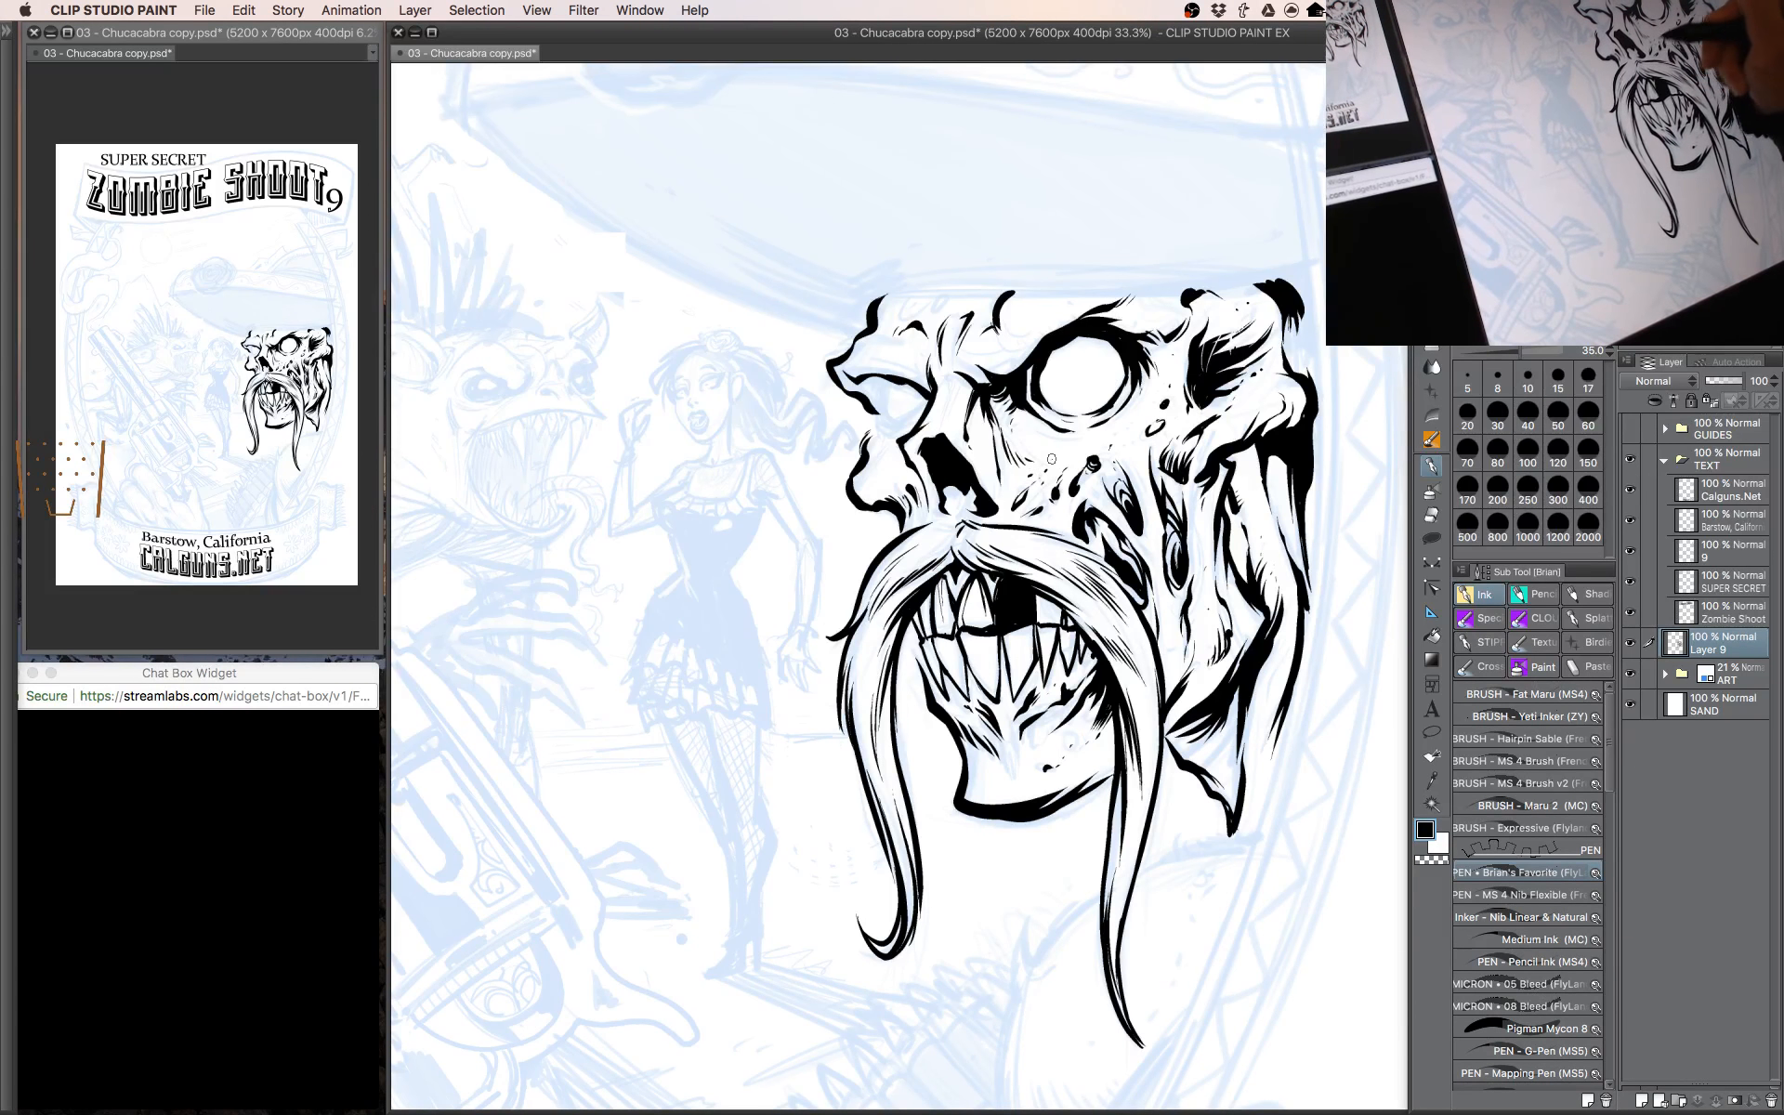
pyautogui.press(']')
pyautogui.click(889, 479)
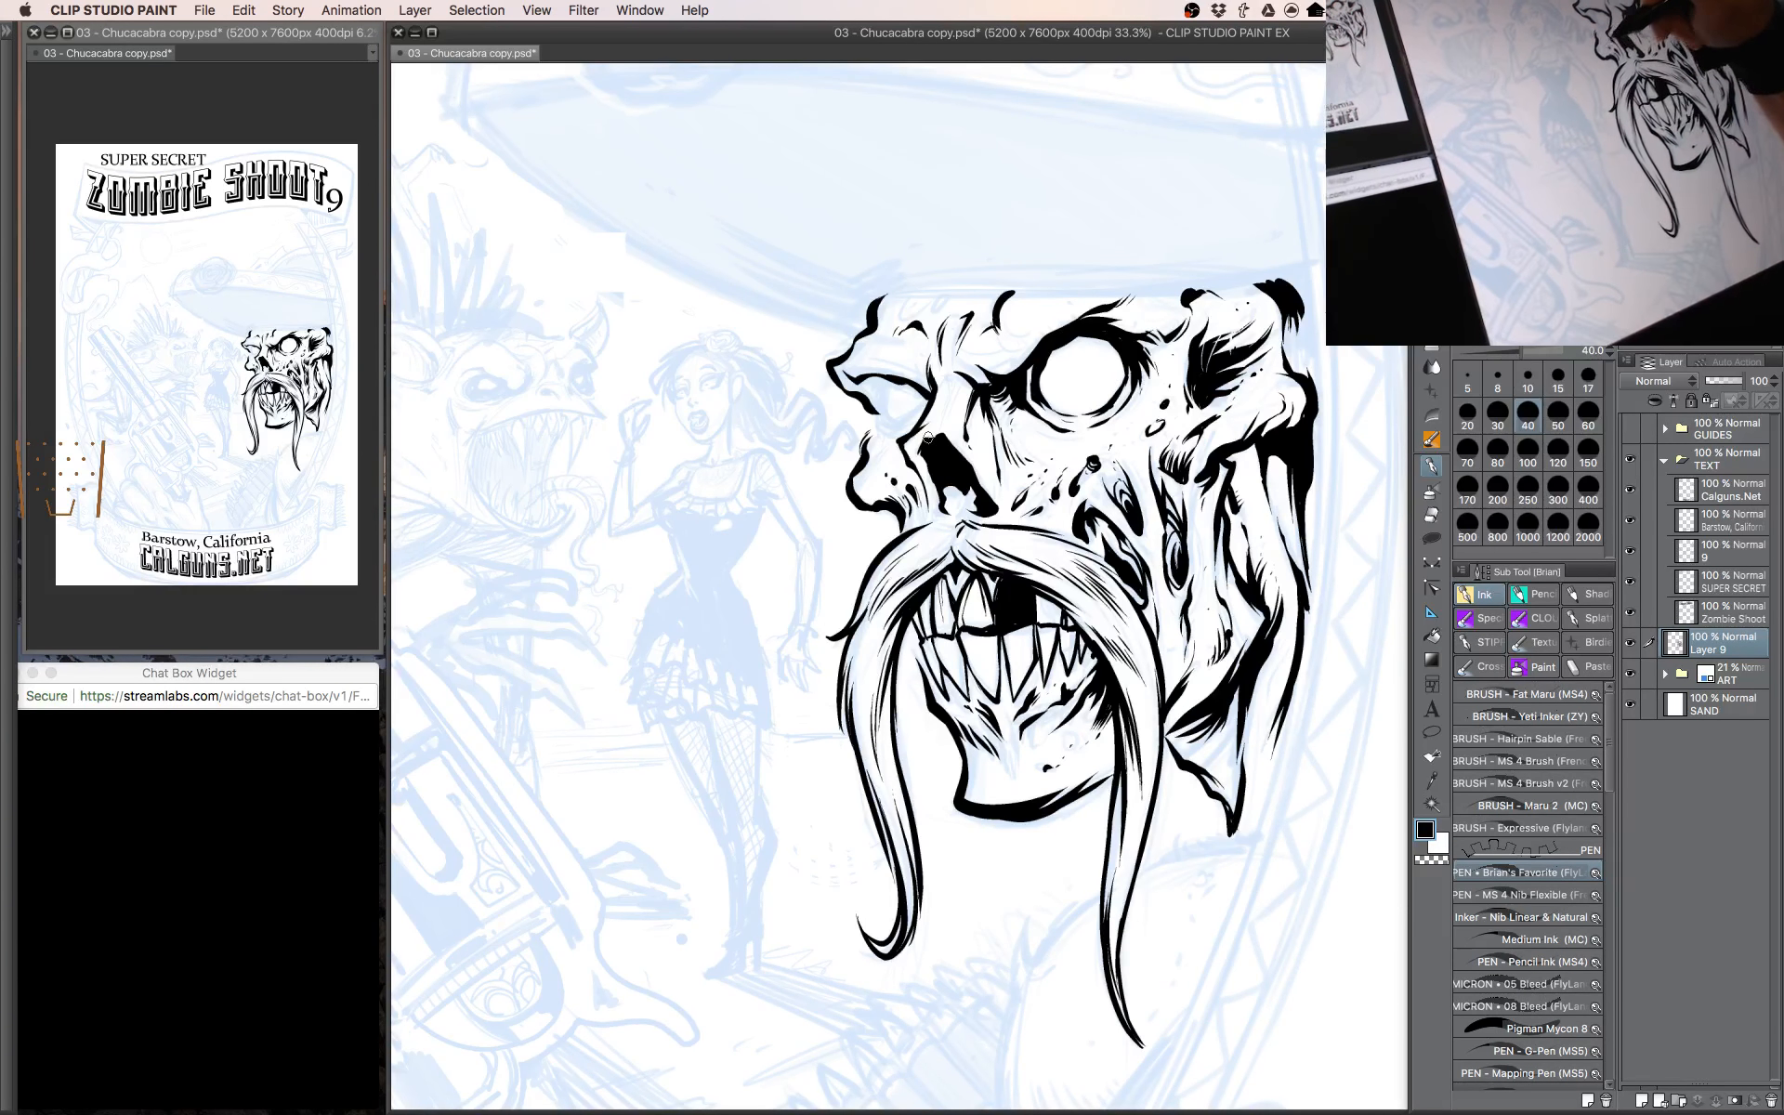
pyautogui.click(1120, 439)
pyautogui.press('[')
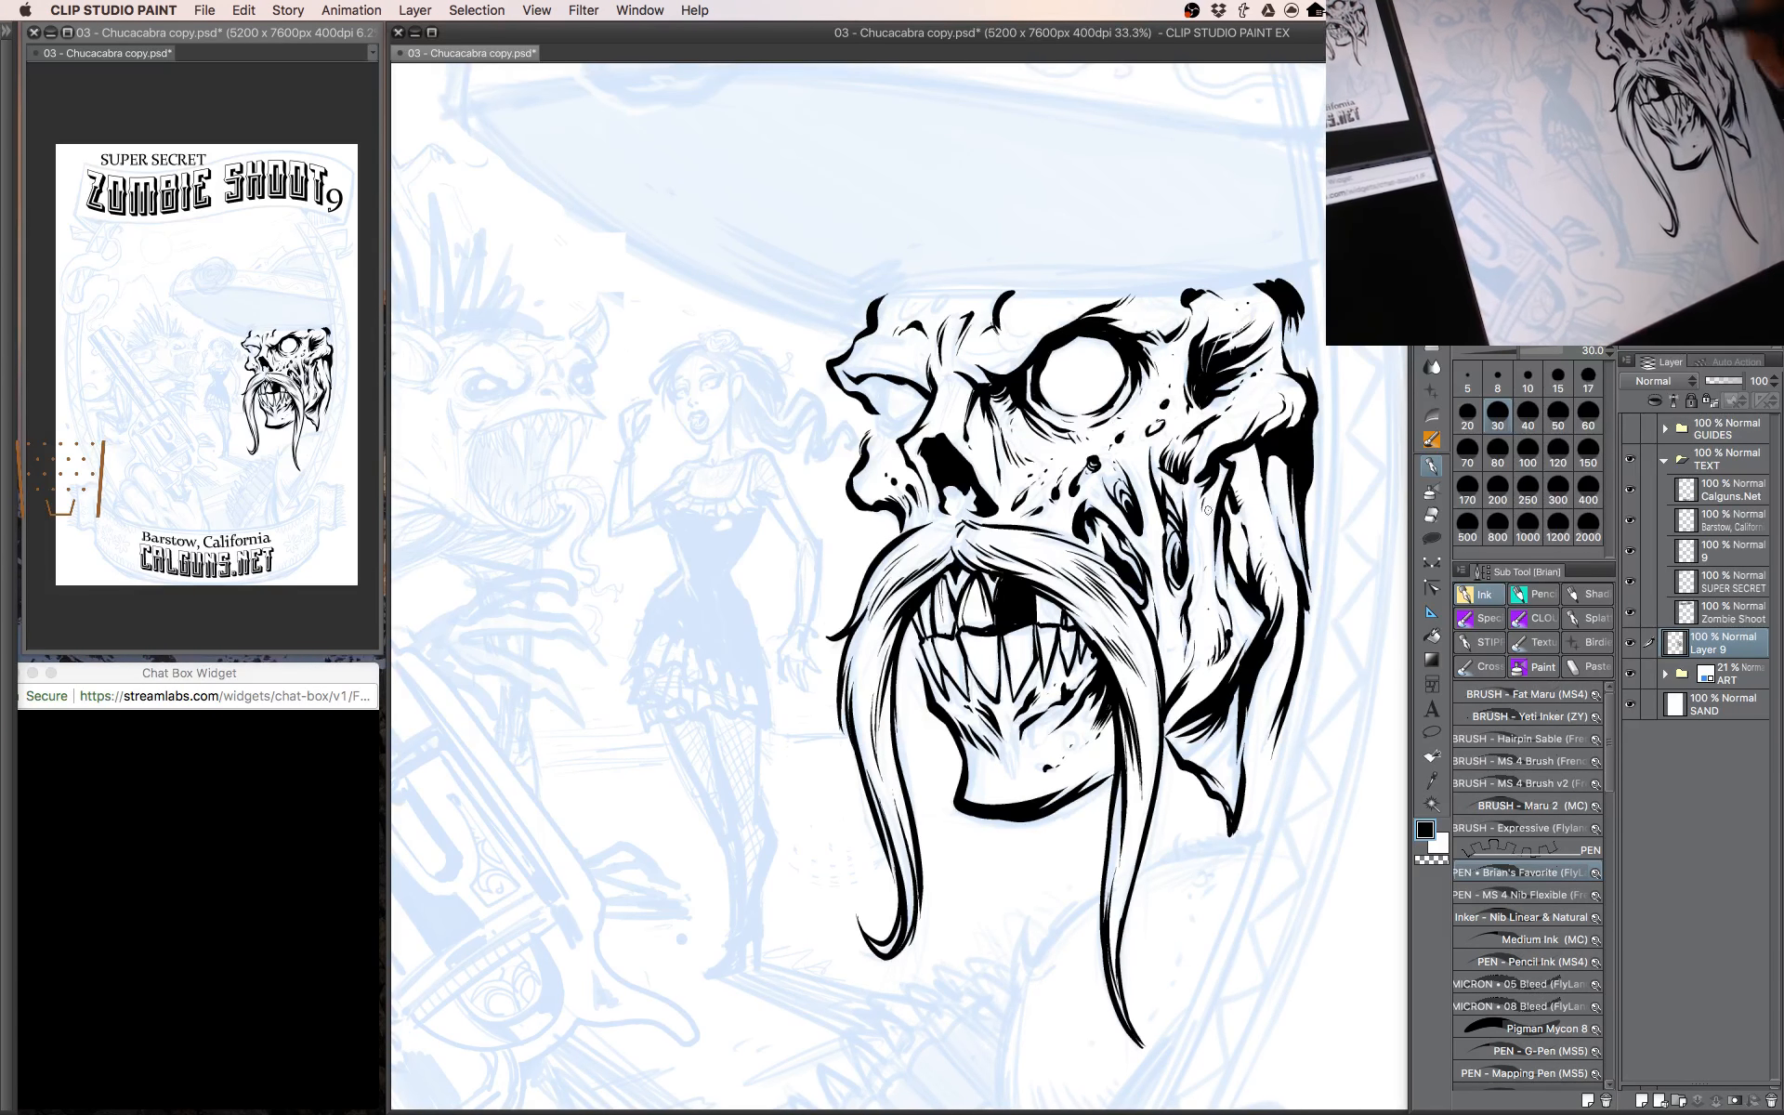
# Ink the zombie's smaller far eye inside its socket, redoing a stroke and reducing the pen size from 30 to 25.
pyautogui.moveTo(1208, 511)
pyautogui.mouseDown()
pyautogui.moveTo(1255, 632)
pyautogui.moveTo(1237, 670)
pyautogui.moveTo(1208, 683)
pyautogui.moveTo(1119, 641)
pyautogui.mouseUp()
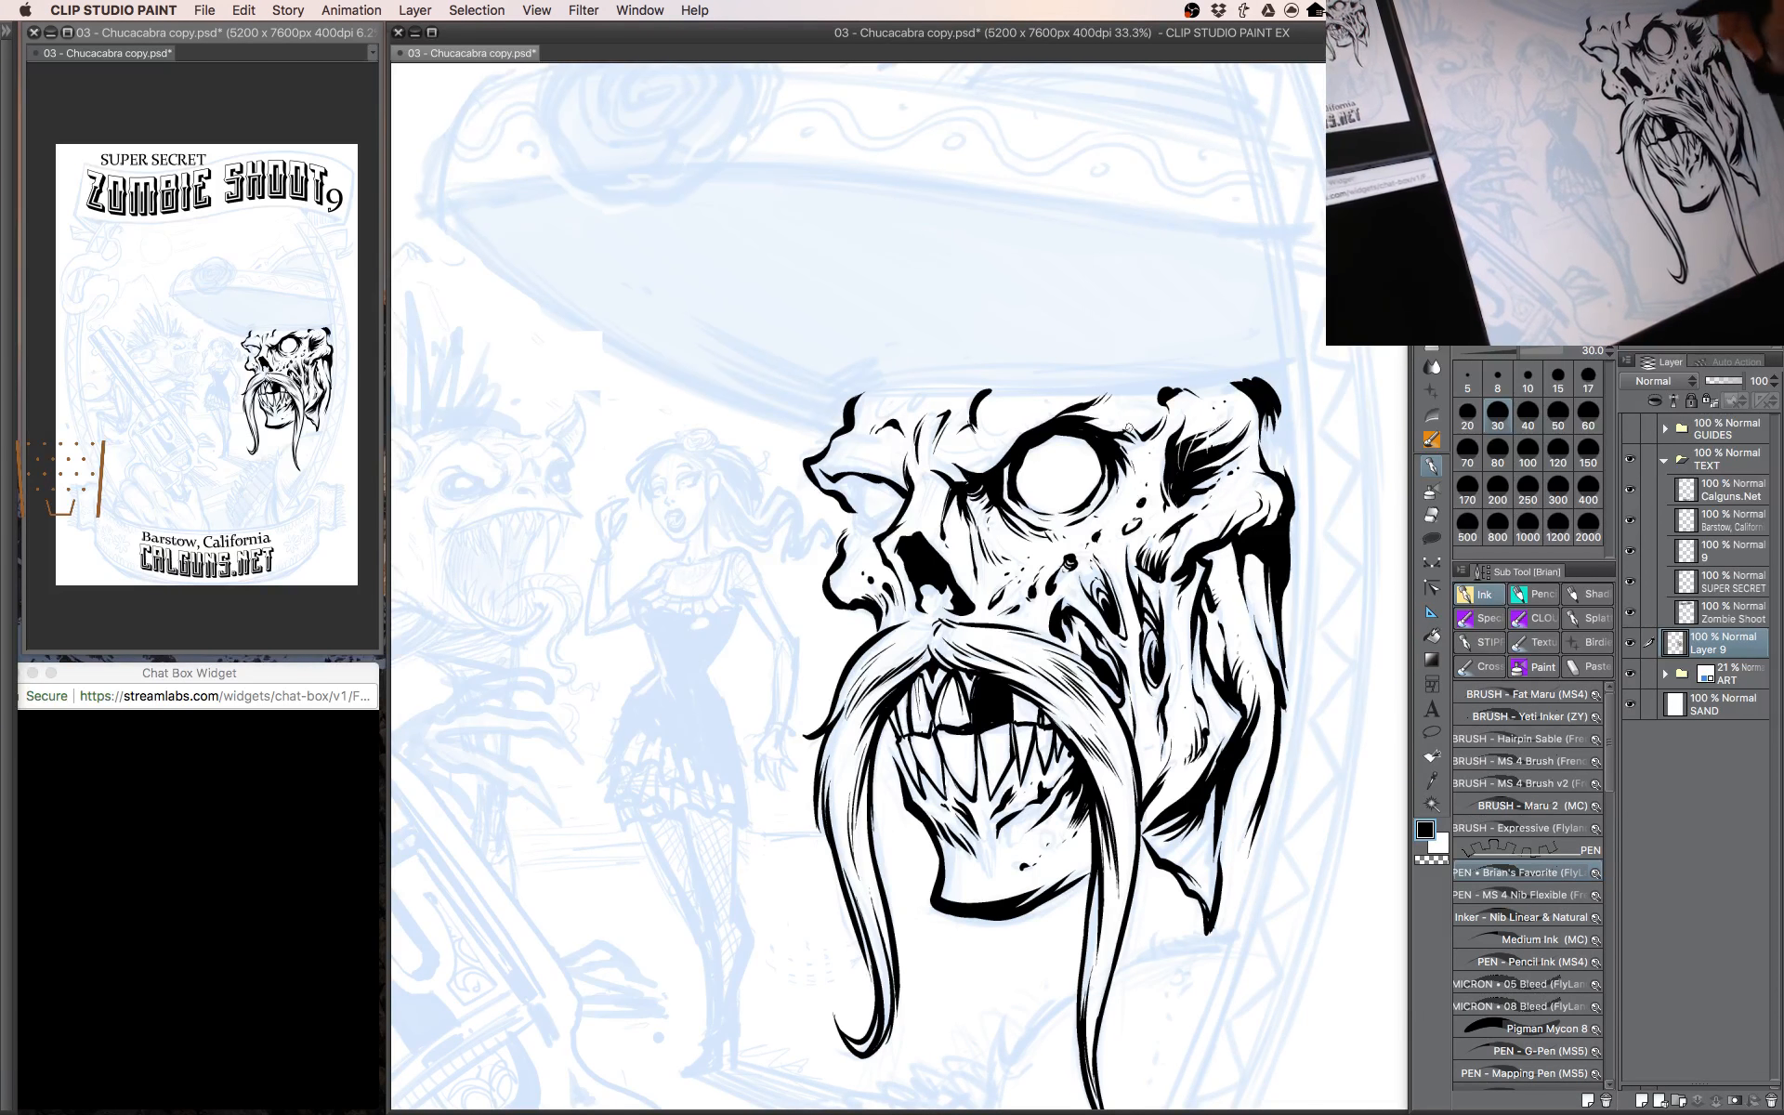
pyautogui.moveTo(866, 483)
pyautogui.mouseDown()
pyautogui.moveTo(875, 527)
pyautogui.moveTo(873, 487)
pyautogui.moveTo(872, 524)
pyautogui.moveTo(908, 501)
pyautogui.moveTo(858, 522)
pyautogui.moveTo(896, 519)
pyautogui.mouseUp()
pyautogui.press('super+z')
pyautogui.press('c')
pyautogui.press('c')
pyautogui.press('[')
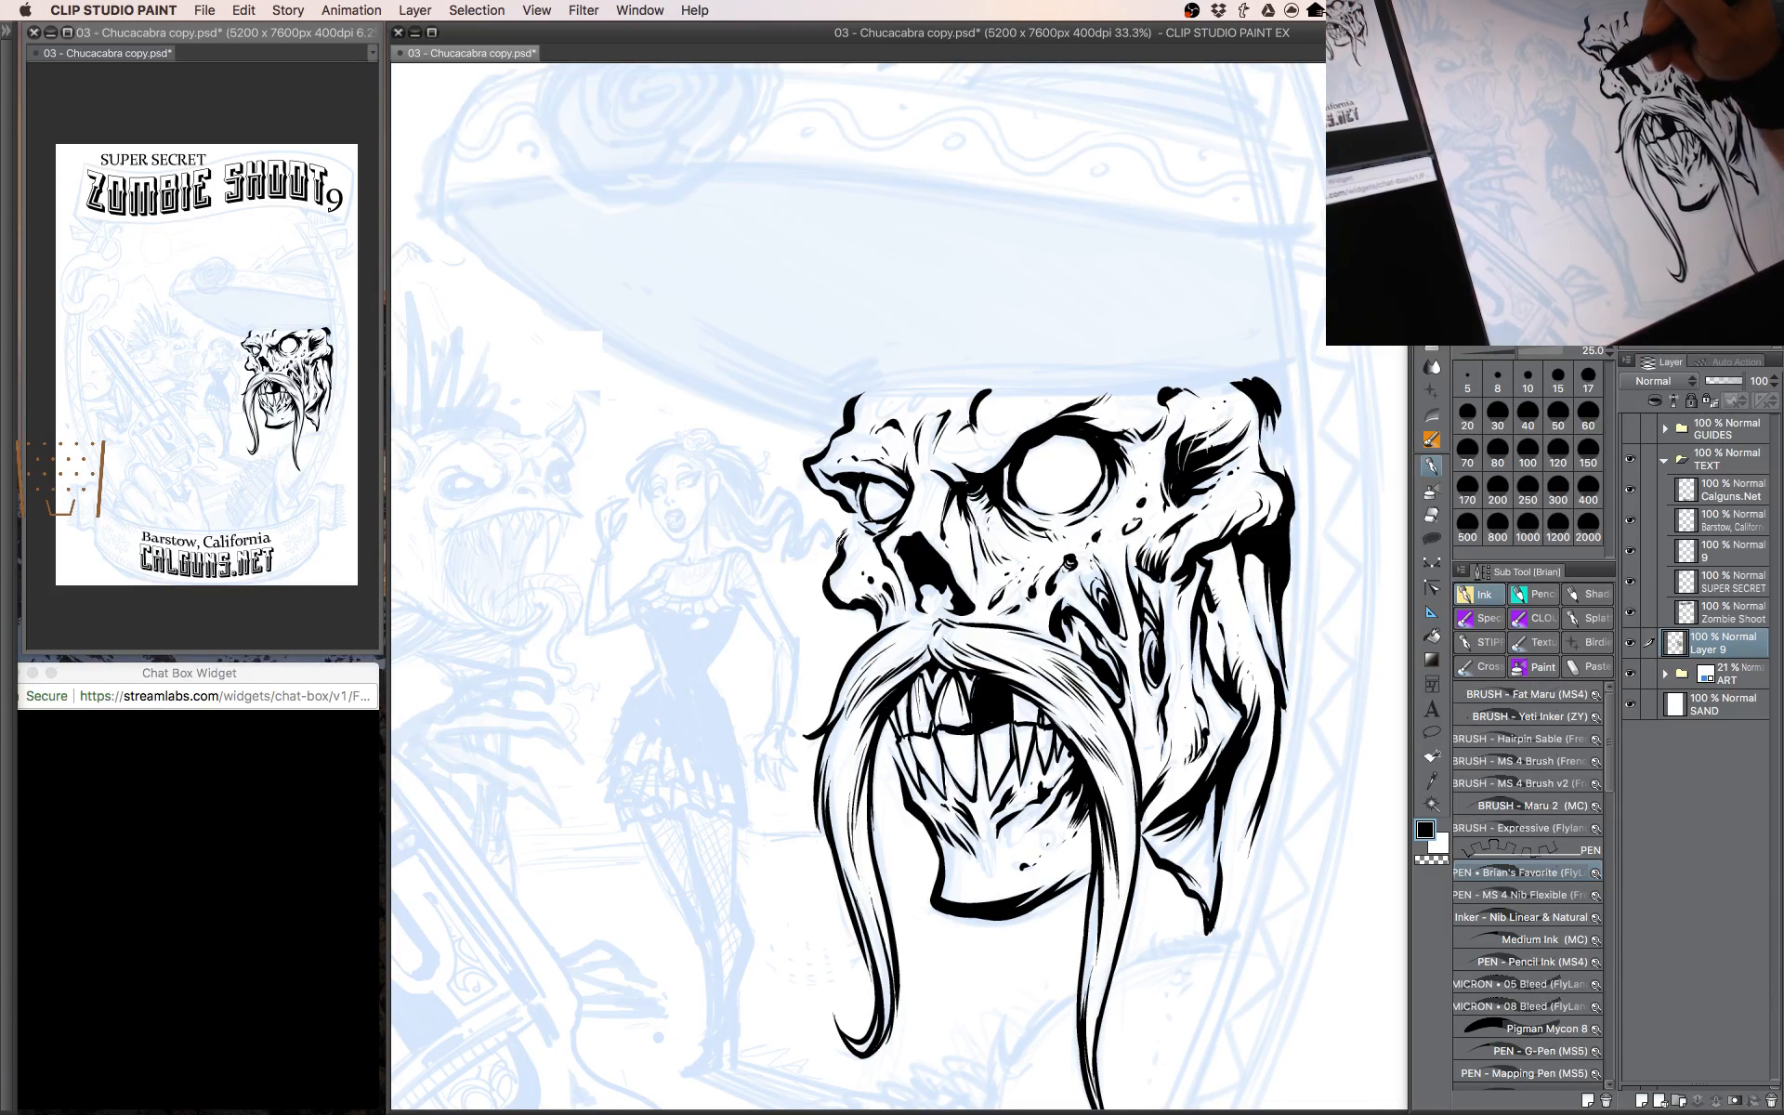
pyautogui.moveTo(843, 544); pyautogui.dragTo(841, 502)
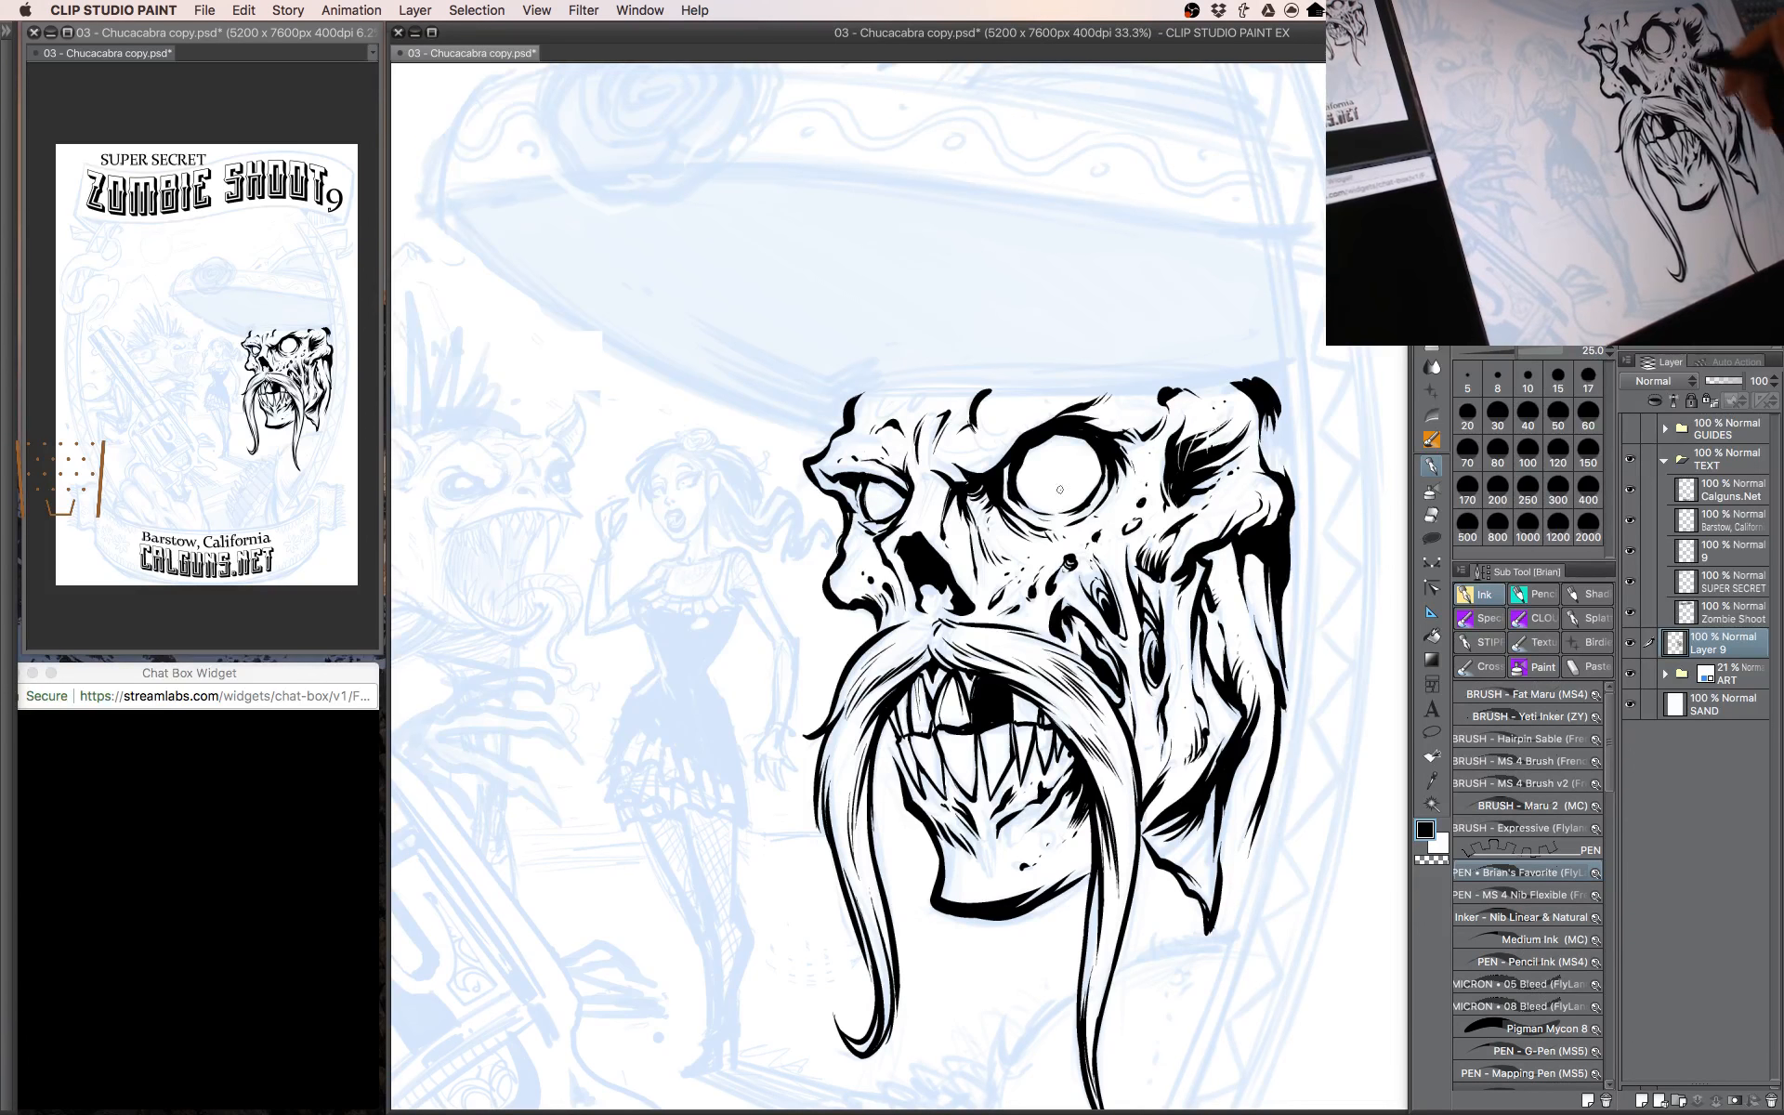
# Add fine crease lines around the far eye and brow at pen size 25.
pyautogui.moveTo(1114, 583); pyautogui.dragTo(1110, 567)
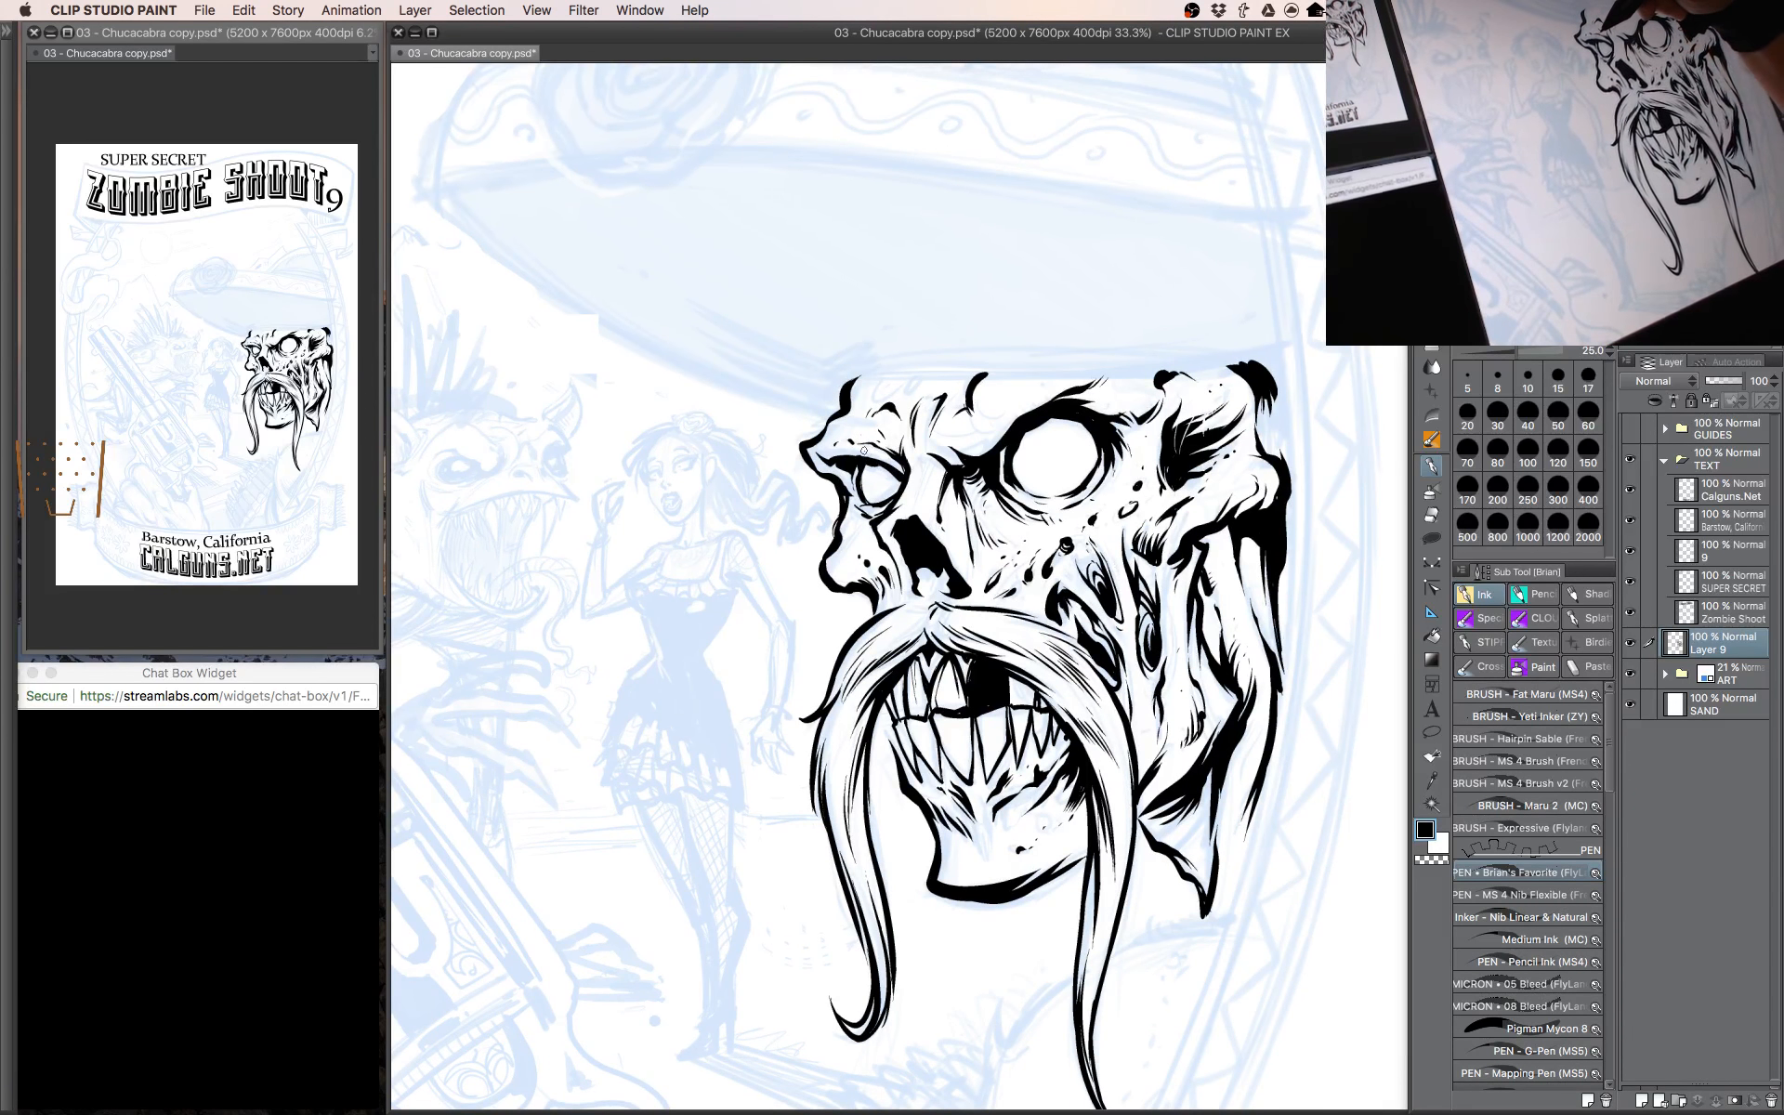
pyautogui.moveTo(864, 450); pyautogui.dragTo(906, 469)
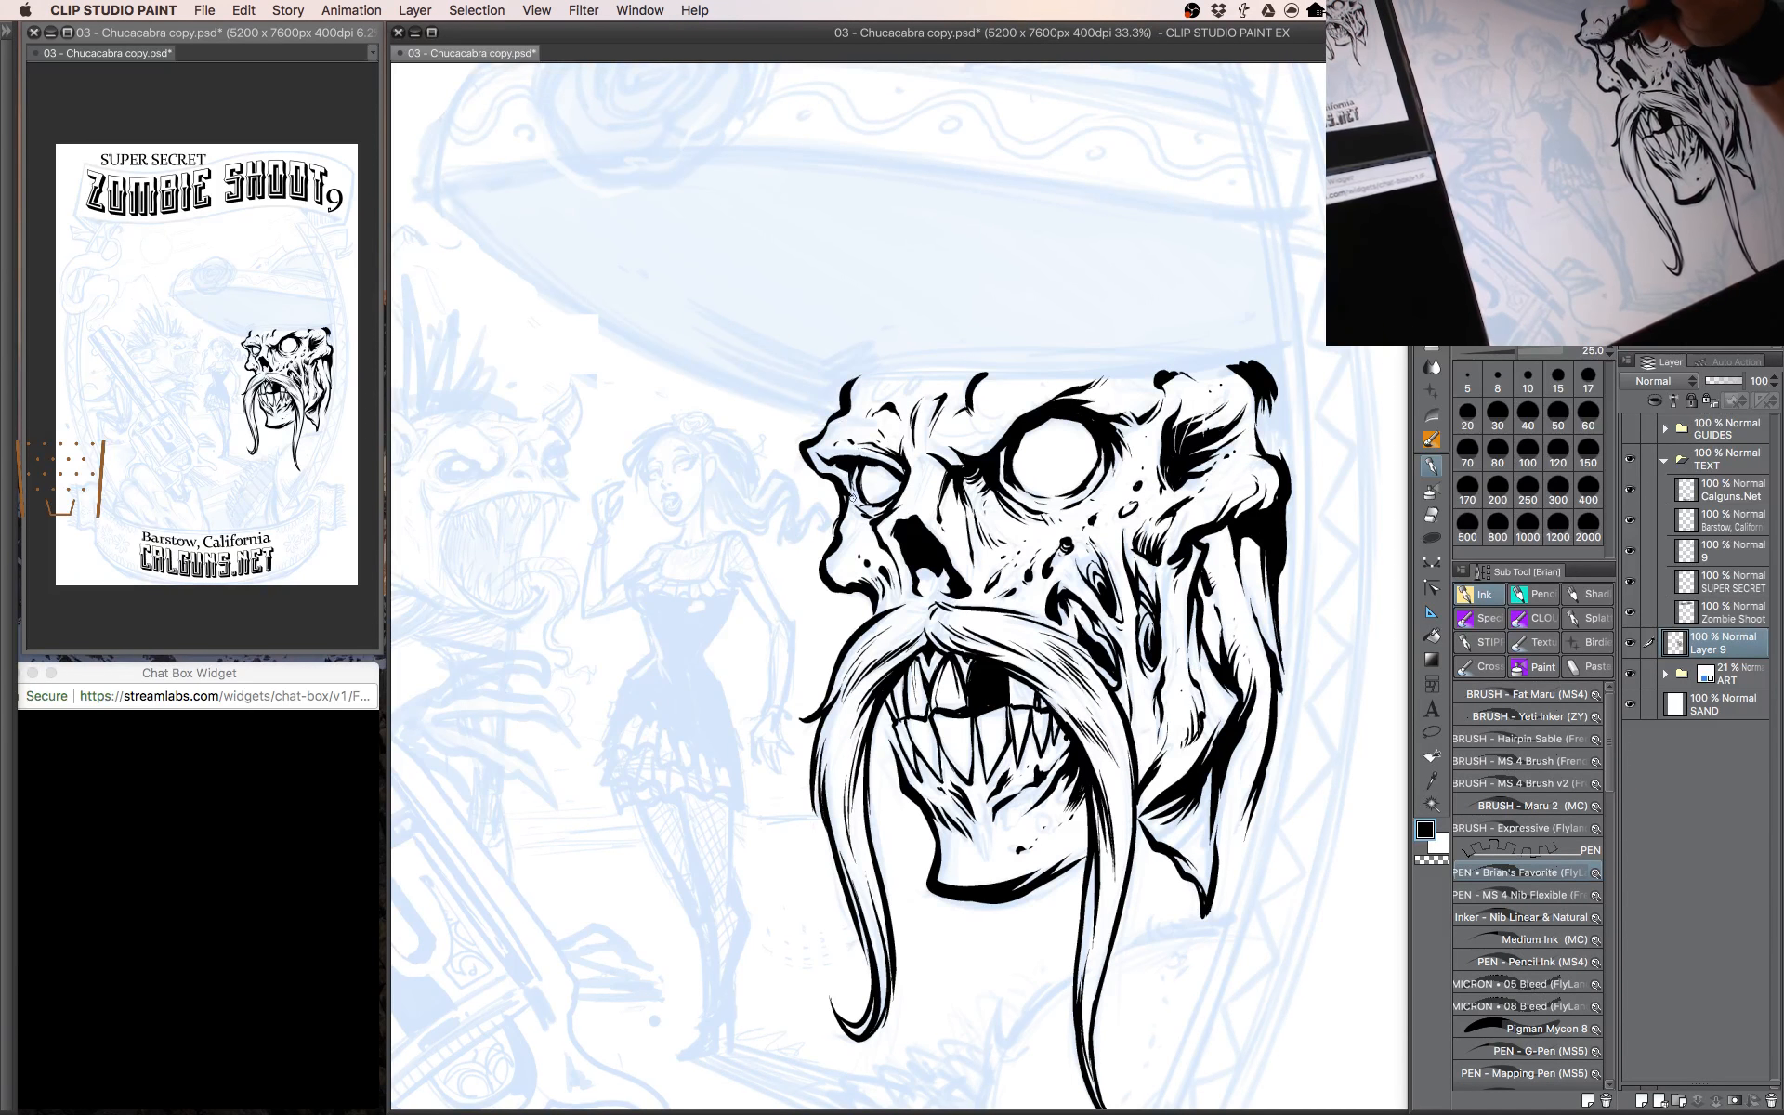
pyautogui.moveTo(1038, 432); pyautogui.dragTo(1038, 446)
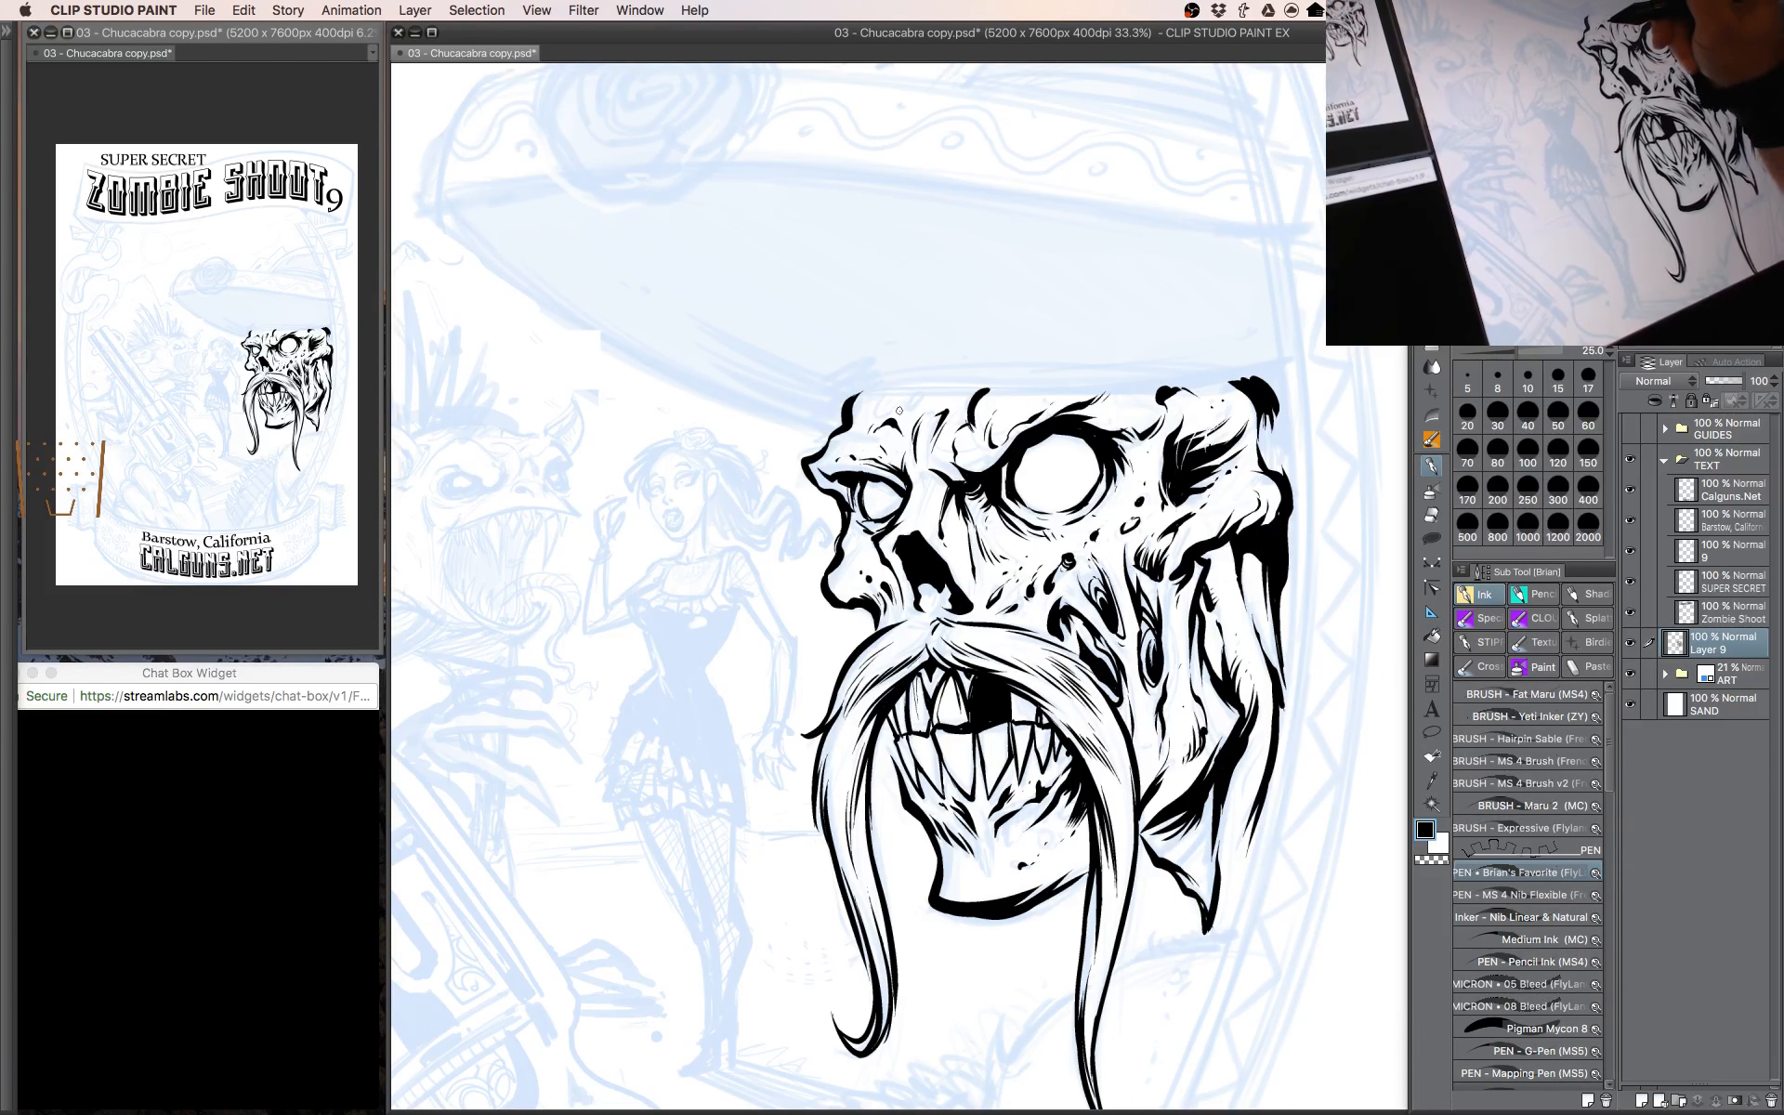
# Touch up the chin and jaw with fine texture strokes at pen size 25.
pyautogui.moveTo(1191, 615); pyautogui.dragTo(1130, 532)
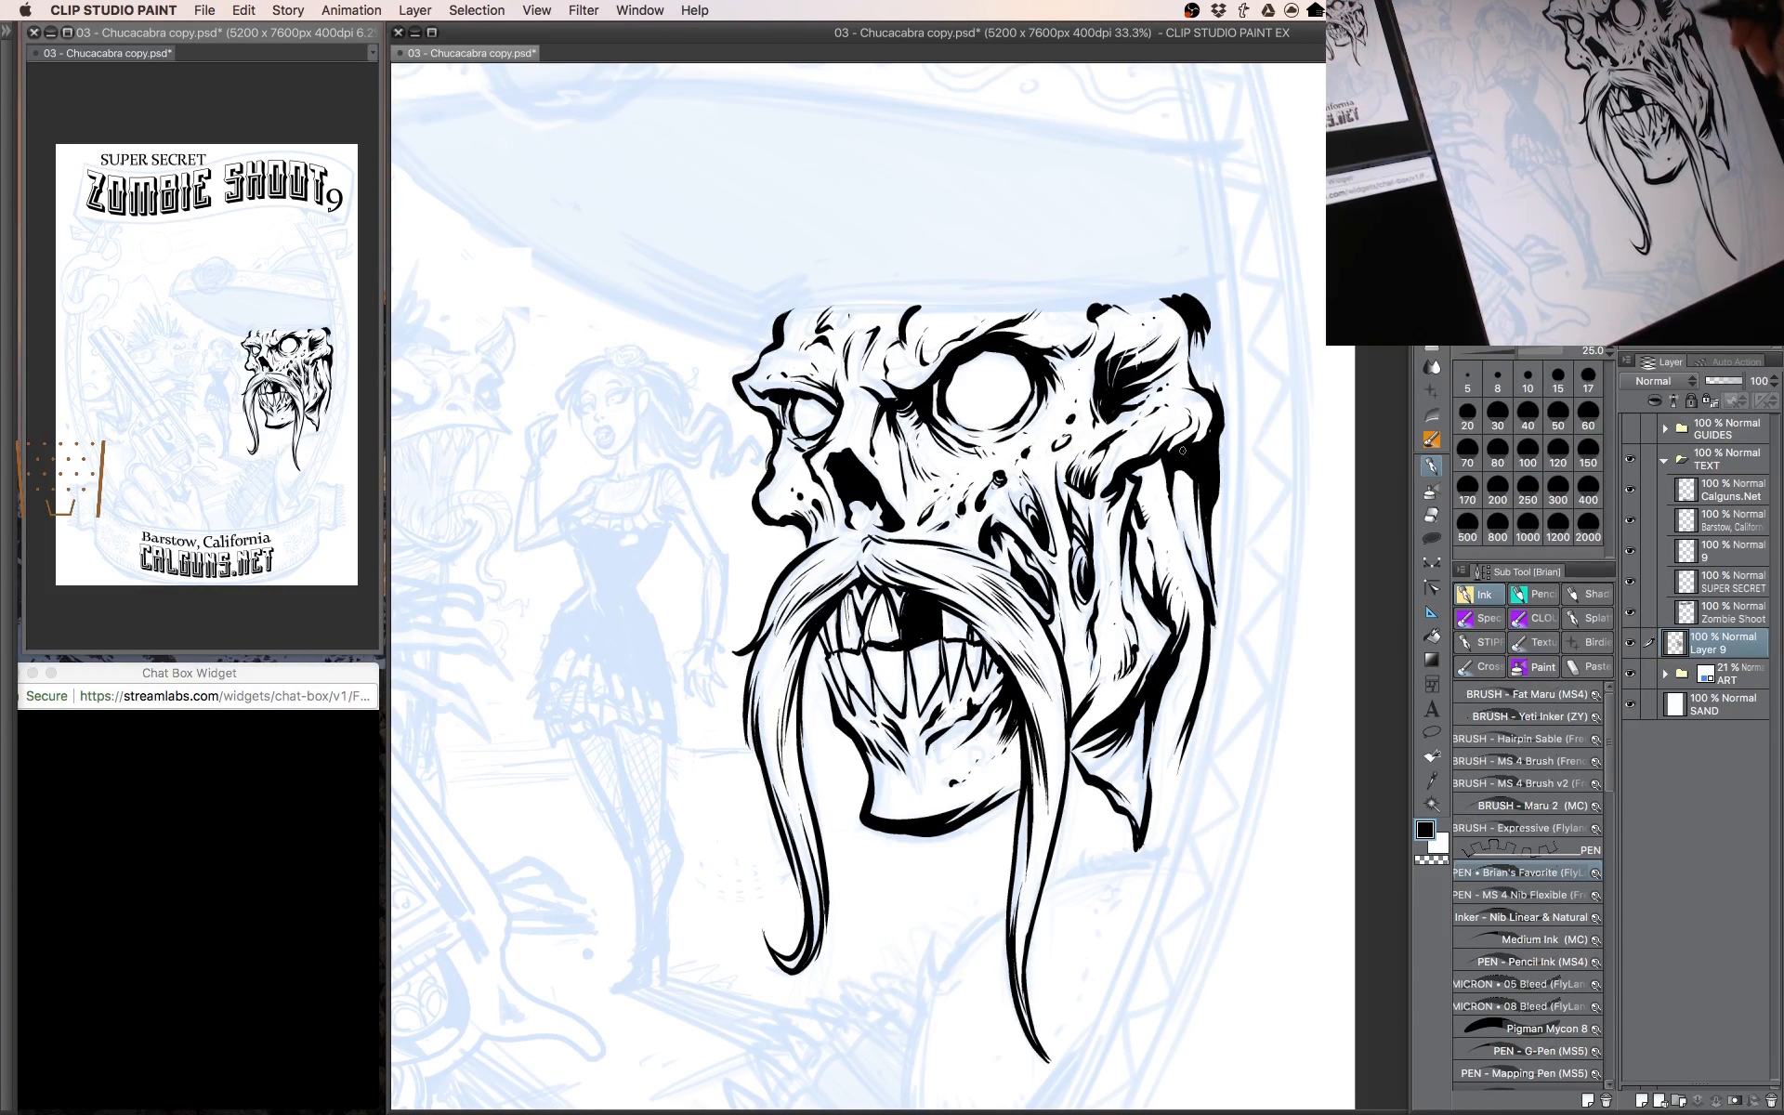
pyautogui.moveTo(929, 759)
pyautogui.mouseDown()
pyautogui.moveTo(920, 786)
pyautogui.moveTo(886, 783)
pyautogui.mouseUp()
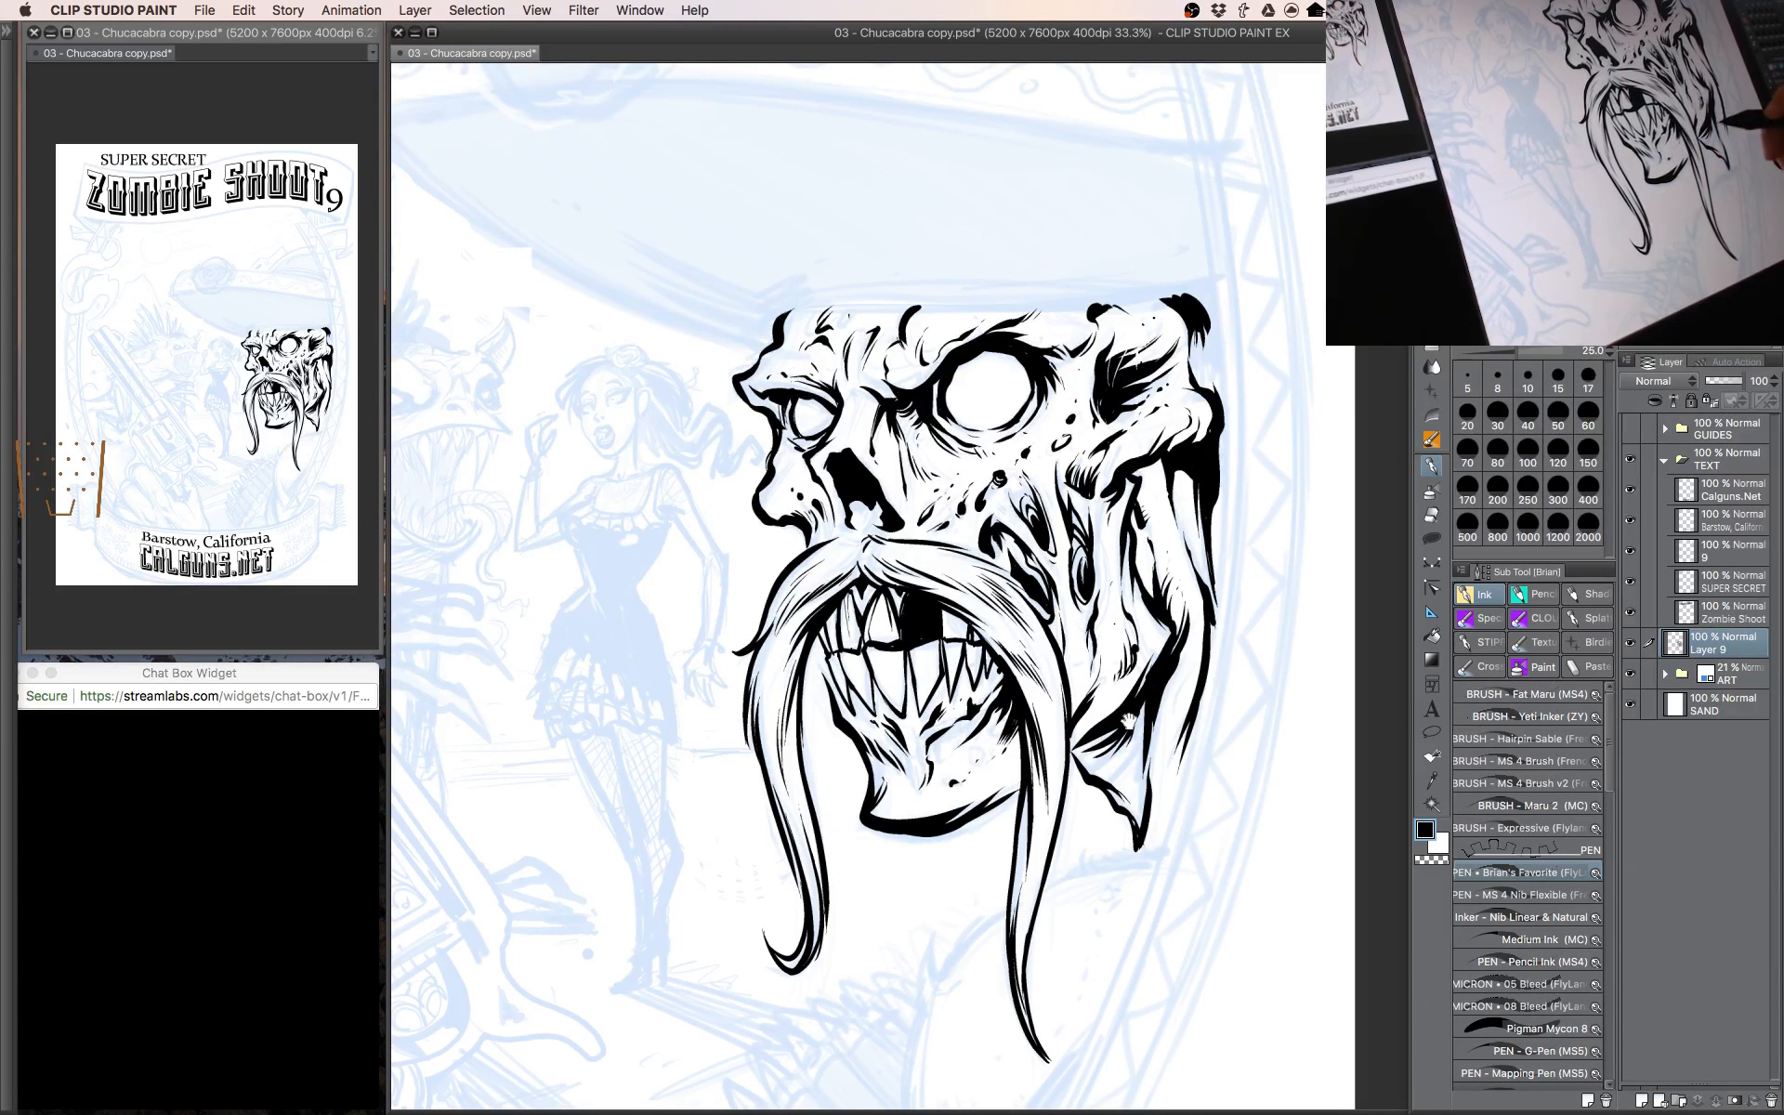
pyautogui.moveTo(1054, 729); pyautogui.dragTo(1074, 706)
pyautogui.moveTo(1013, 780); pyautogui.dragTo(1038, 769)
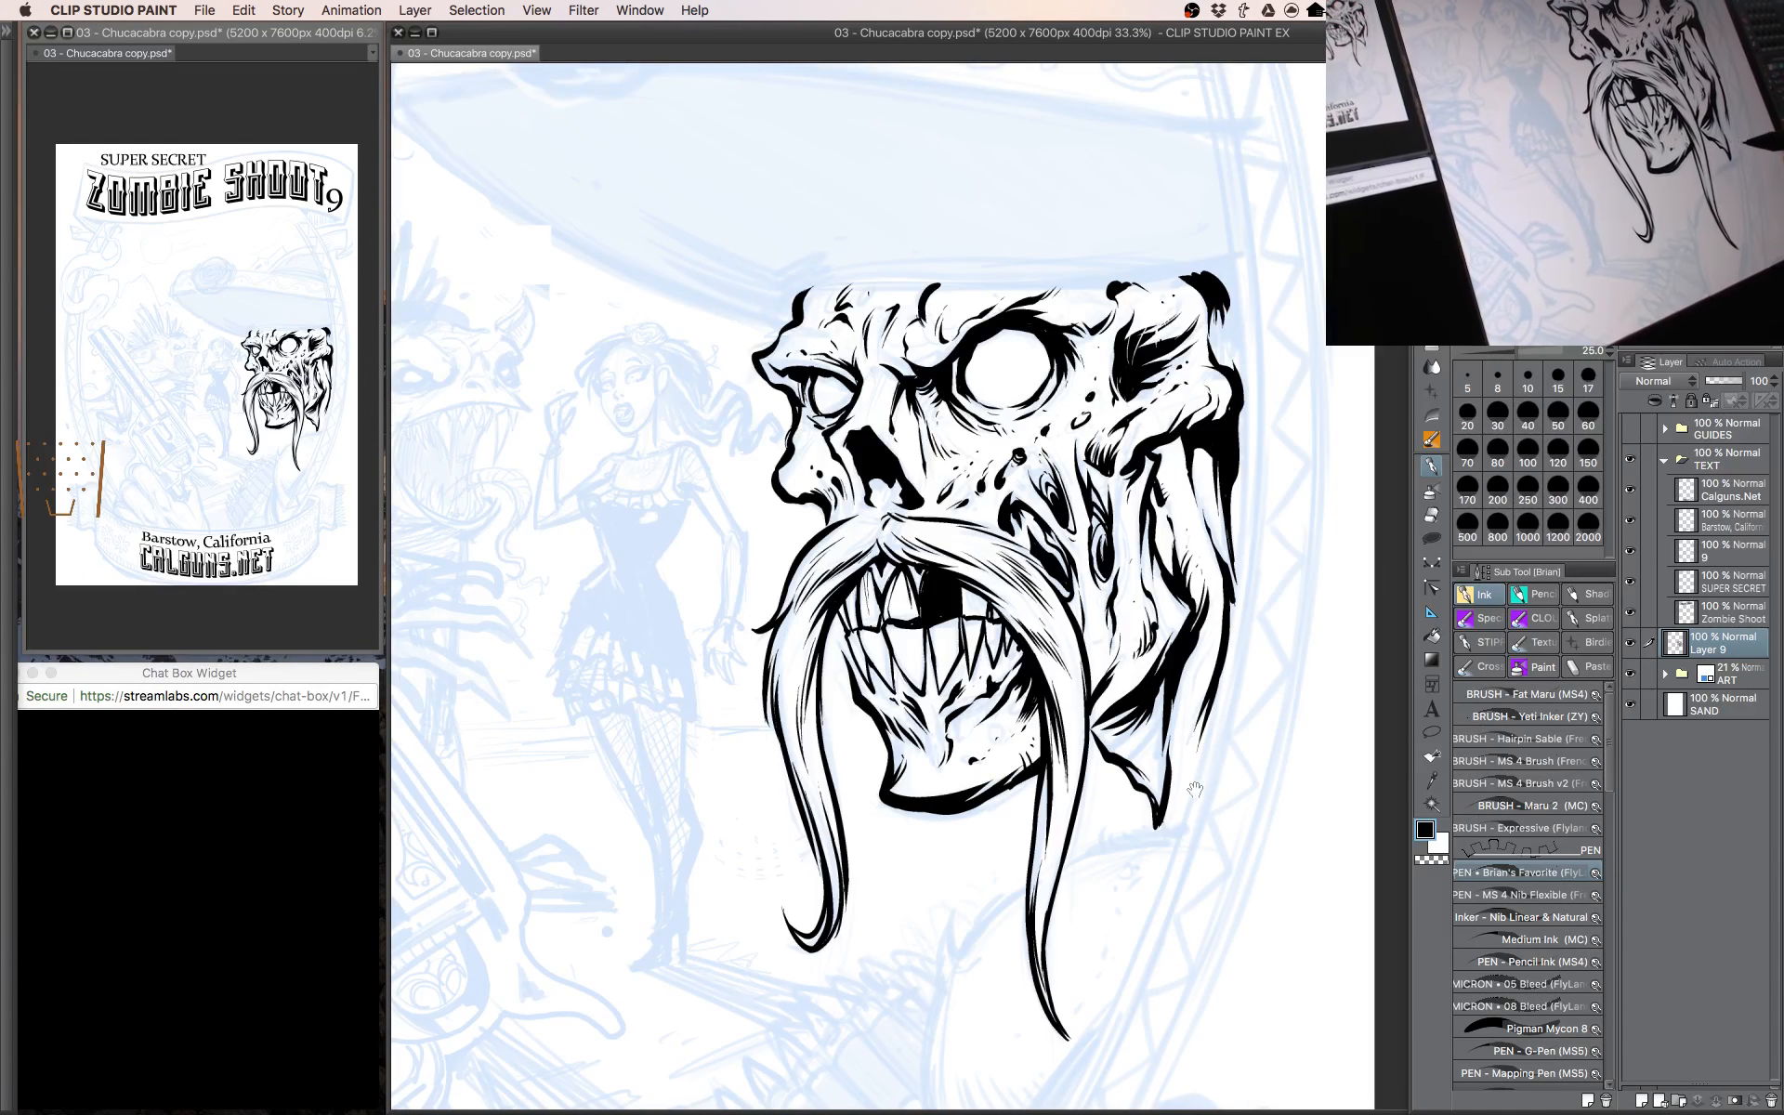
pyautogui.moveTo(1195, 790); pyautogui.dragTo(1141, 731)
pyautogui.scroll(-2, 1150, 671)
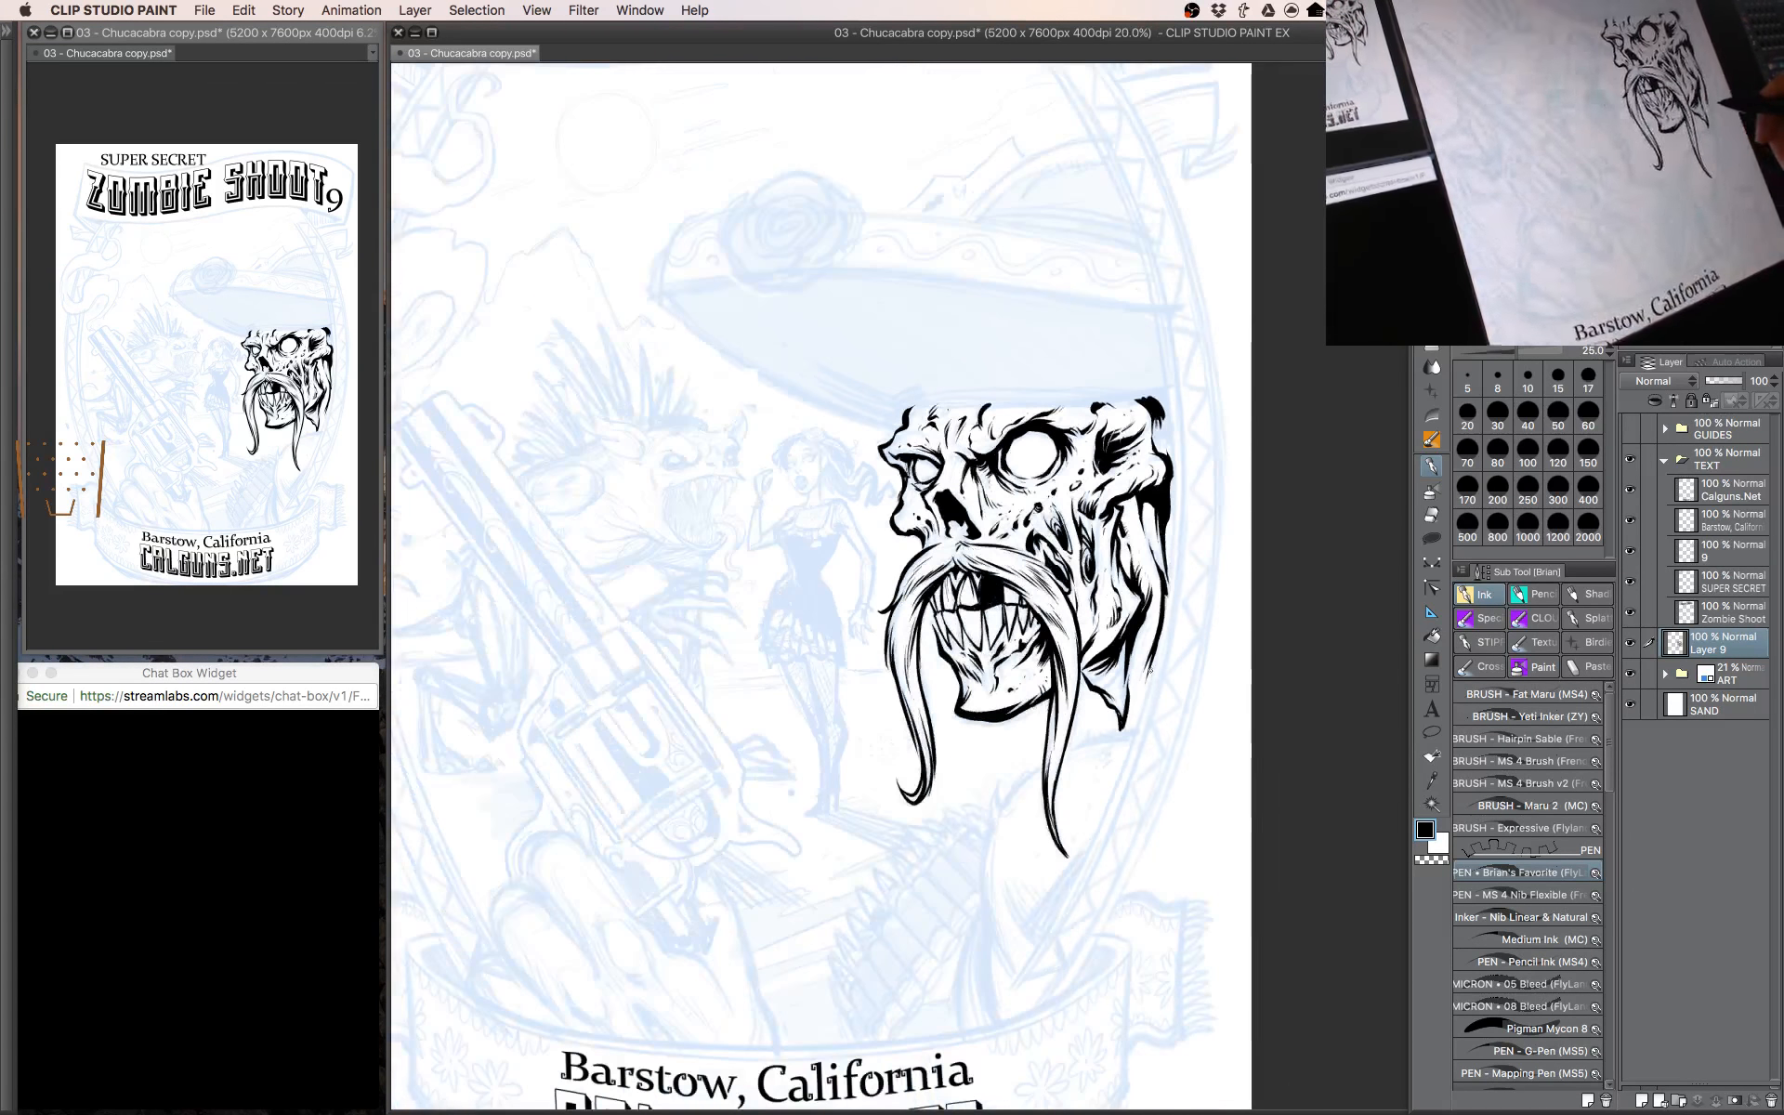
pyautogui.scroll(2, 1150, 671)
pyautogui.moveTo(989, 735); pyautogui.dragTo(1138, 480)
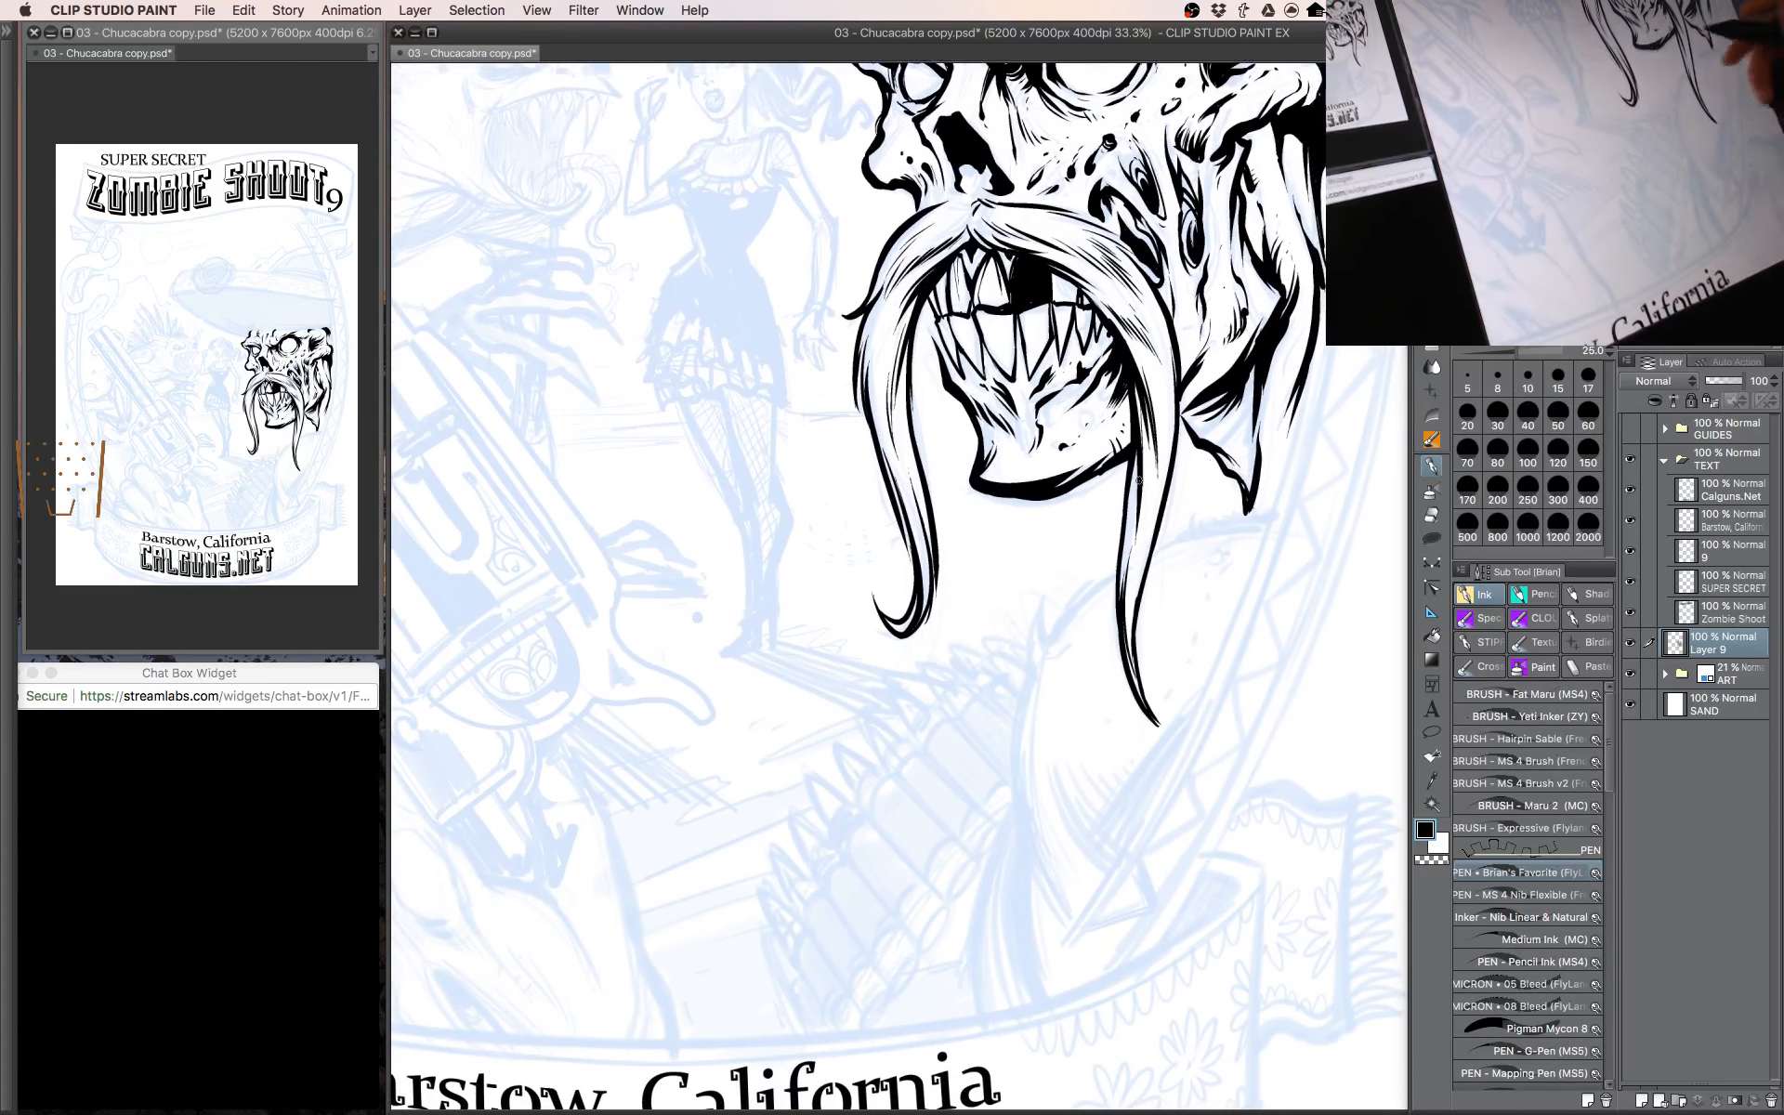